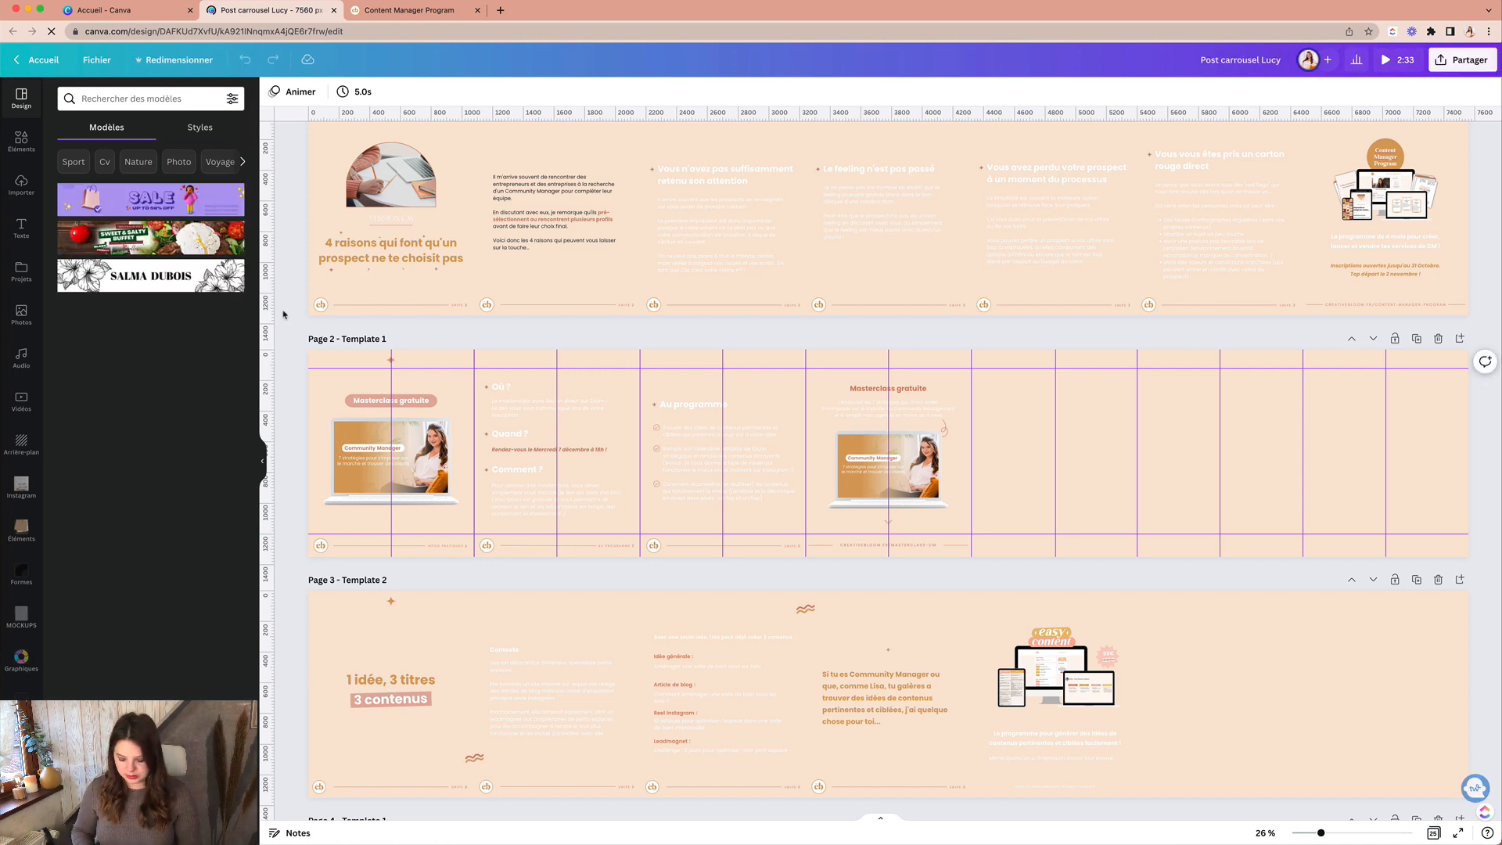
# Step: Zoom in and browse the carousel pages, briefly selecting elements on the promotional page
pyautogui.press('super+plus')
pyautogui.hscroll(-6, 283, 315)
pyautogui.hscroll(-2, 284, 314)
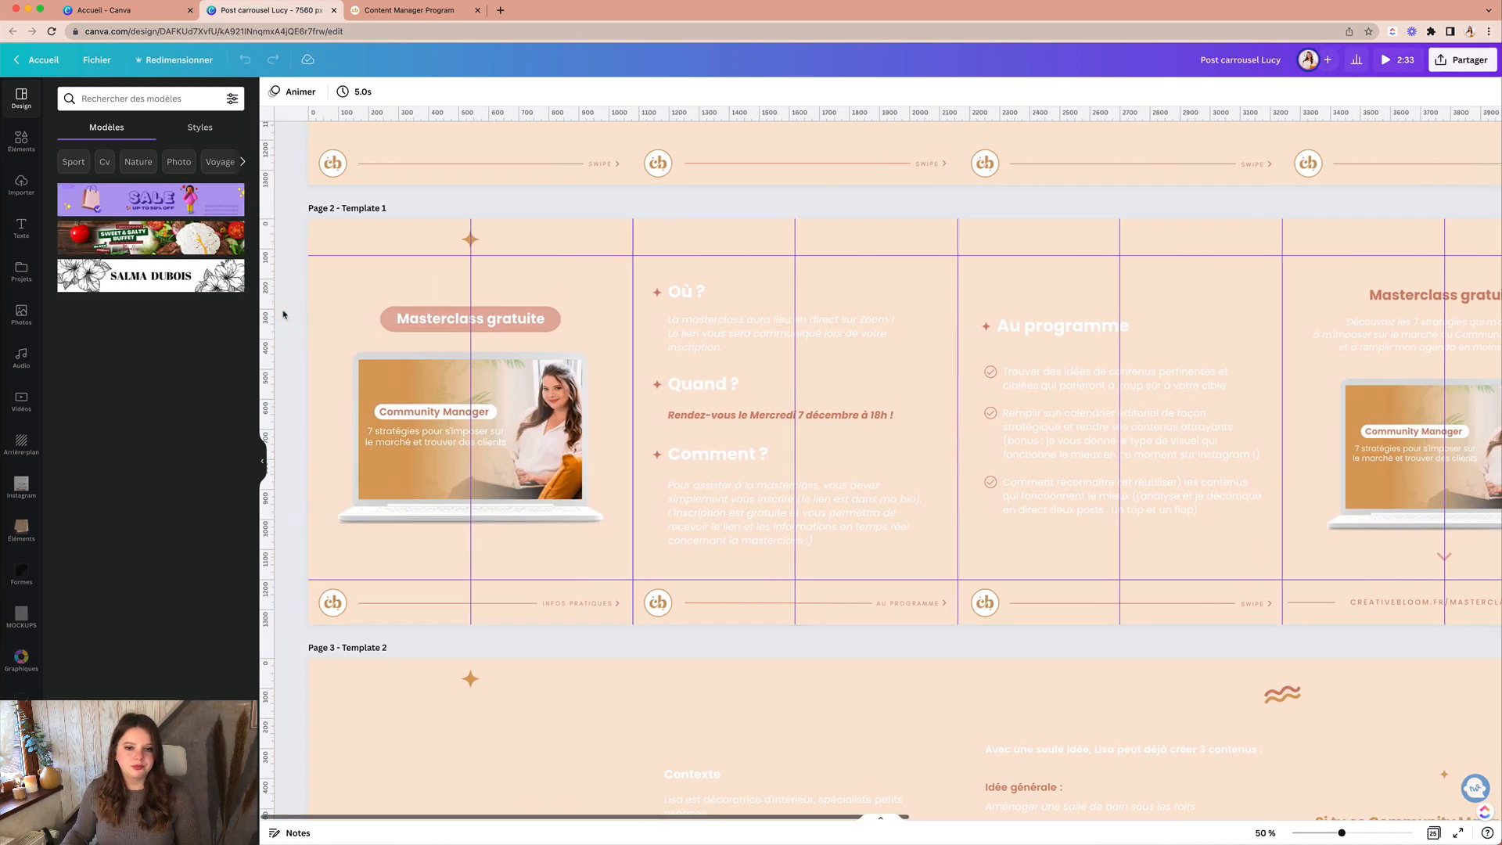
pyautogui.scroll(5, 284, 315)
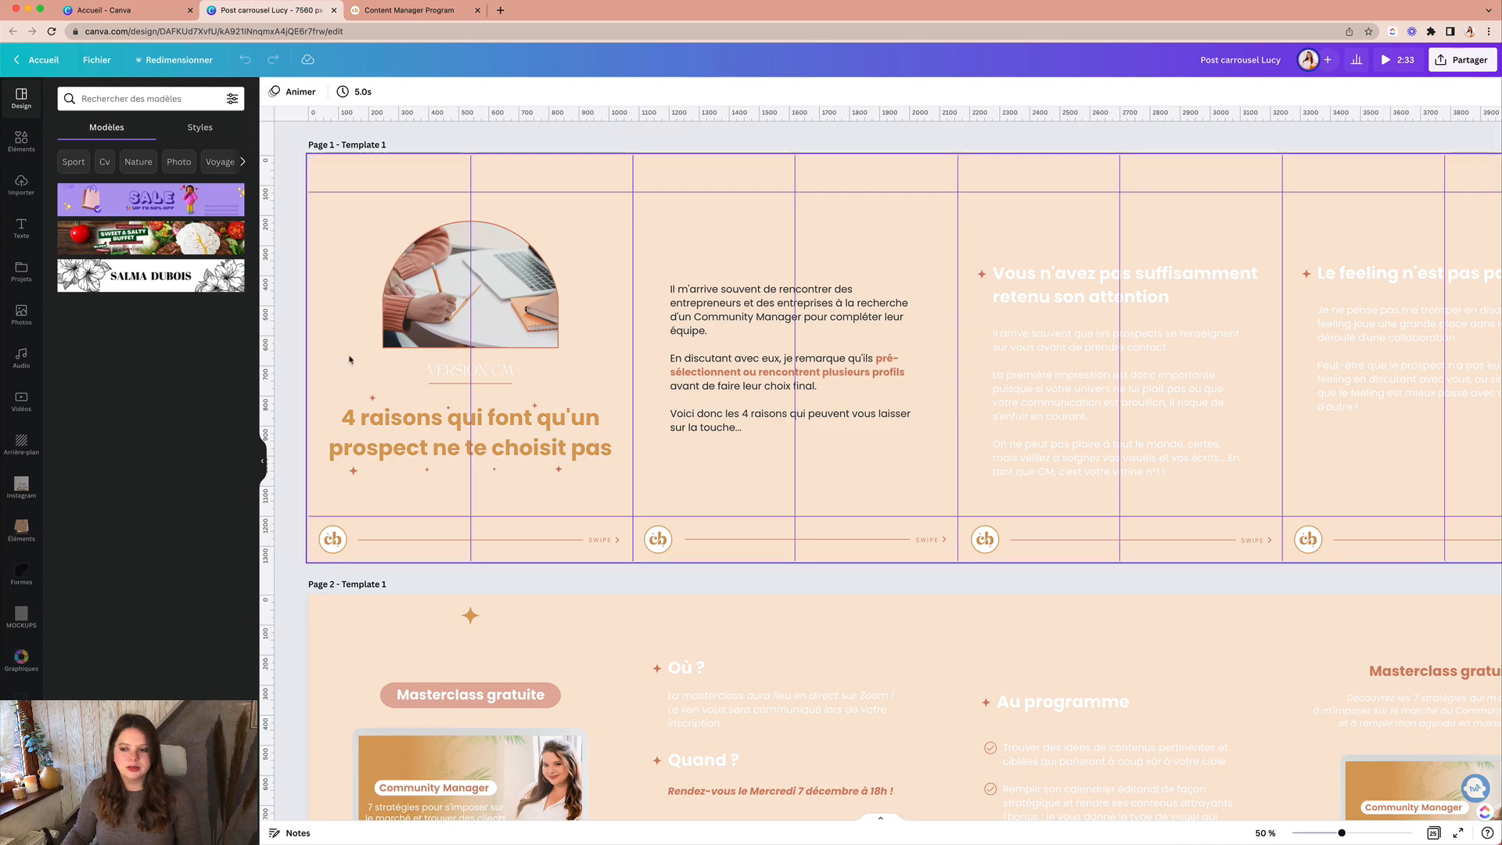
pyautogui.scroll(-20, 349, 356)
pyautogui.scroll(-20, 349, 359)
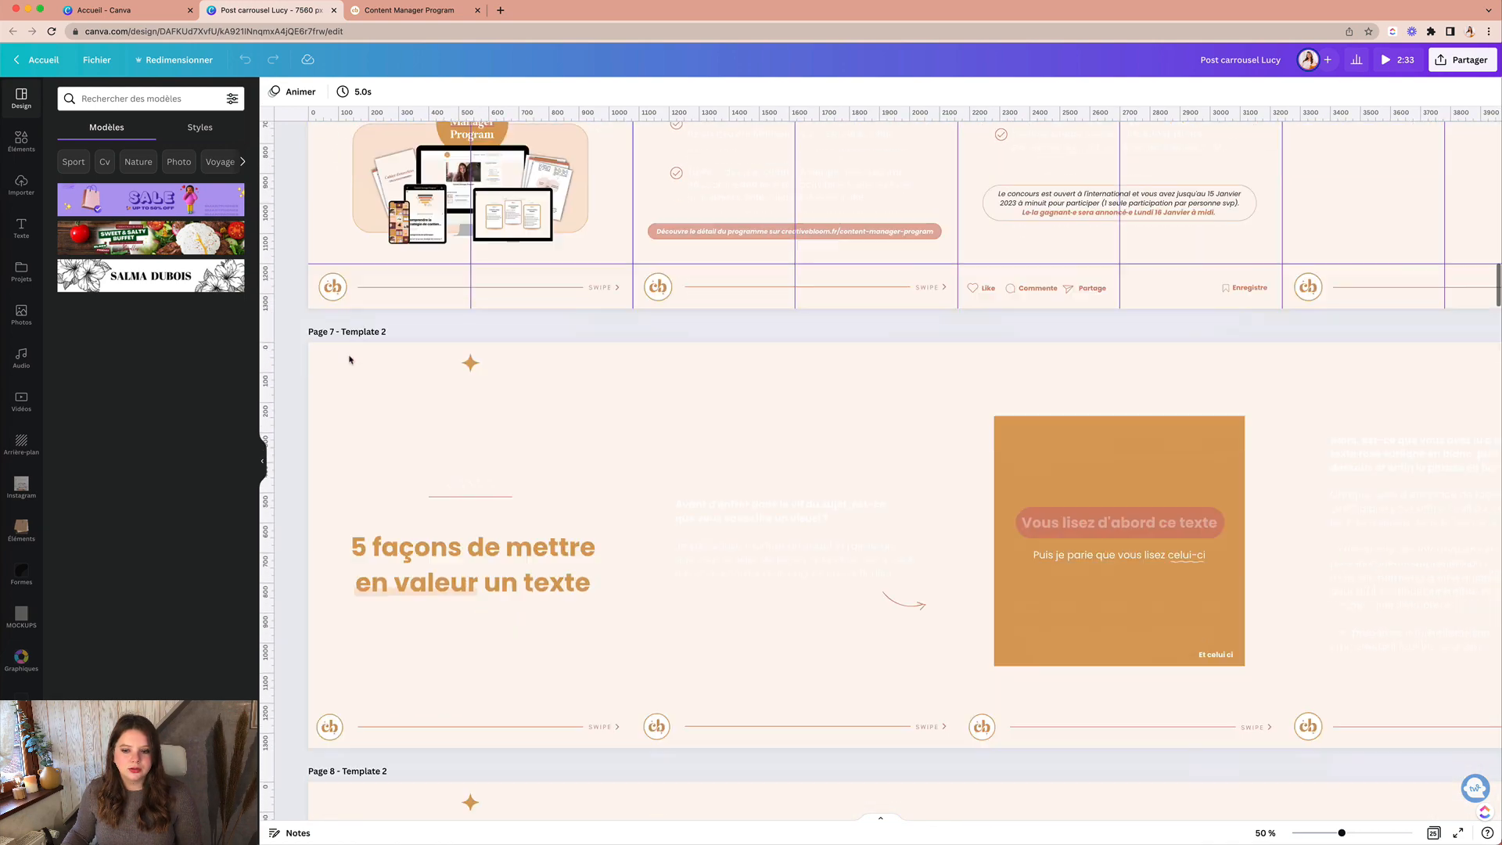
pyautogui.scroll(-20, 348, 359)
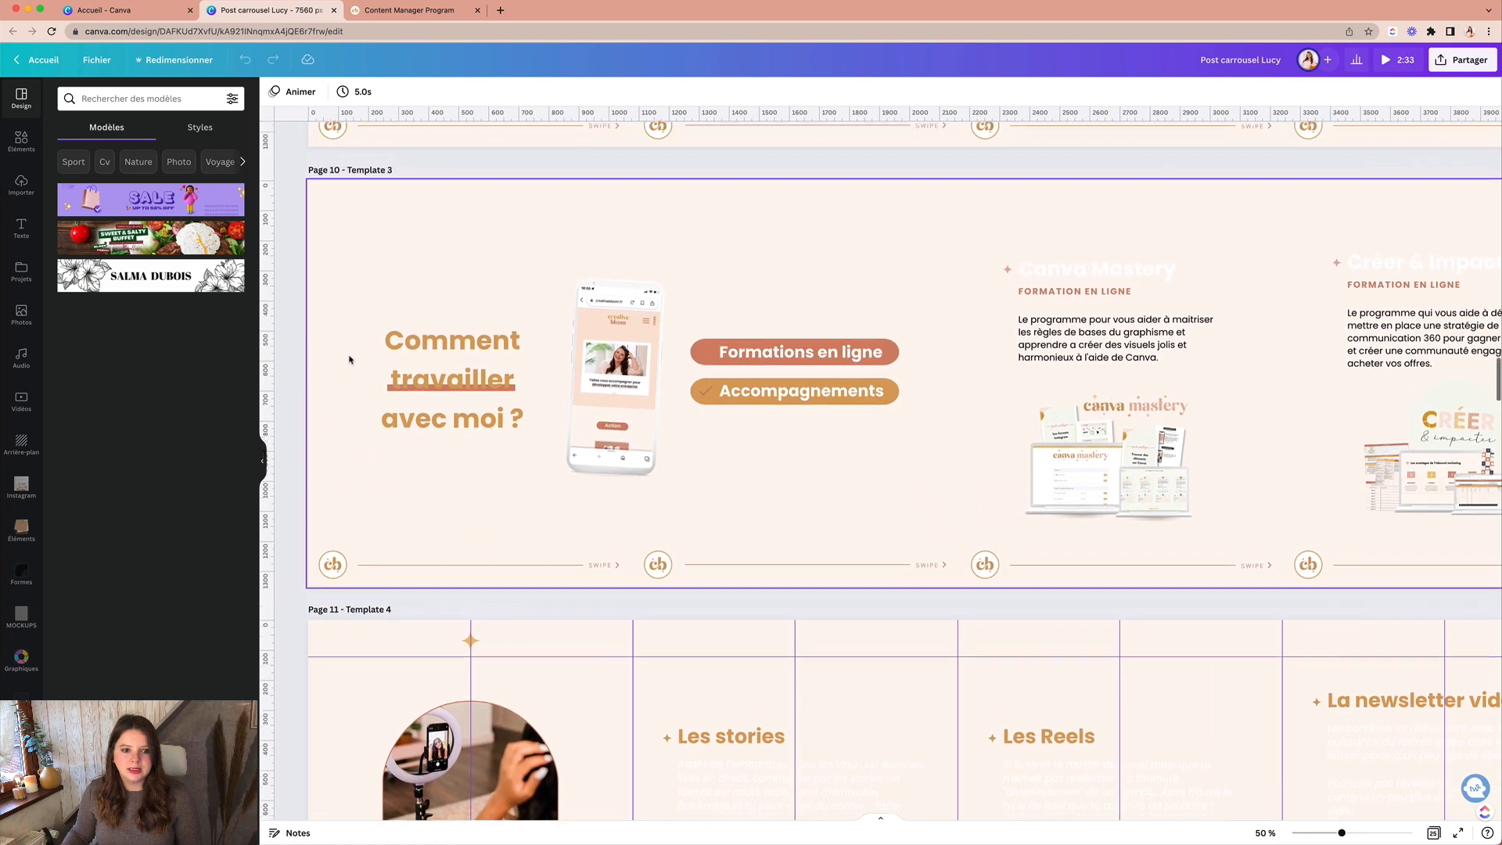
pyautogui.scroll(-5, 350, 359)
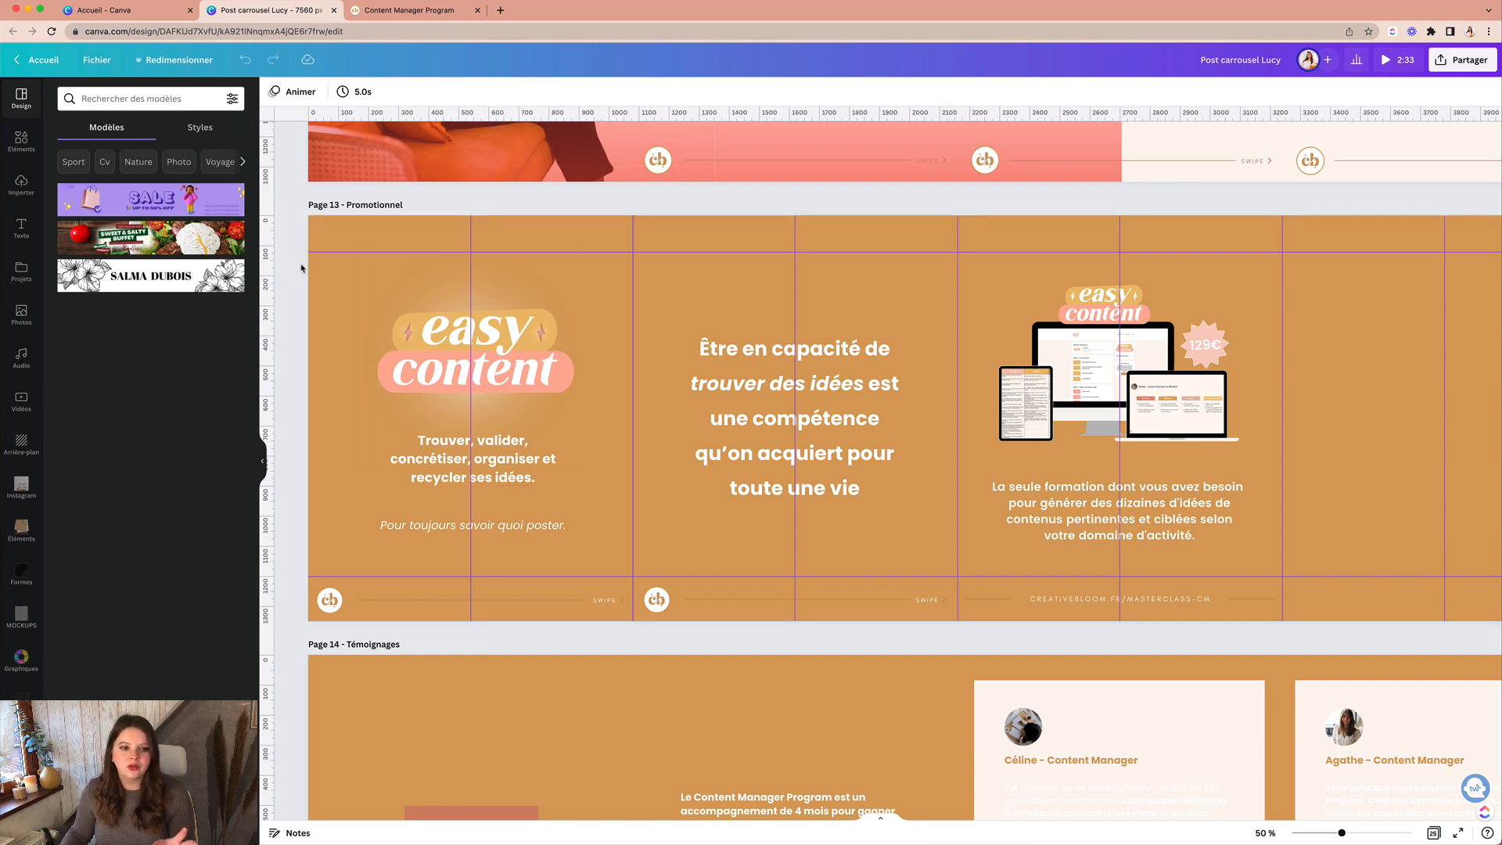
pyautogui.moveTo(301, 265); pyautogui.dragTo(317, 406)
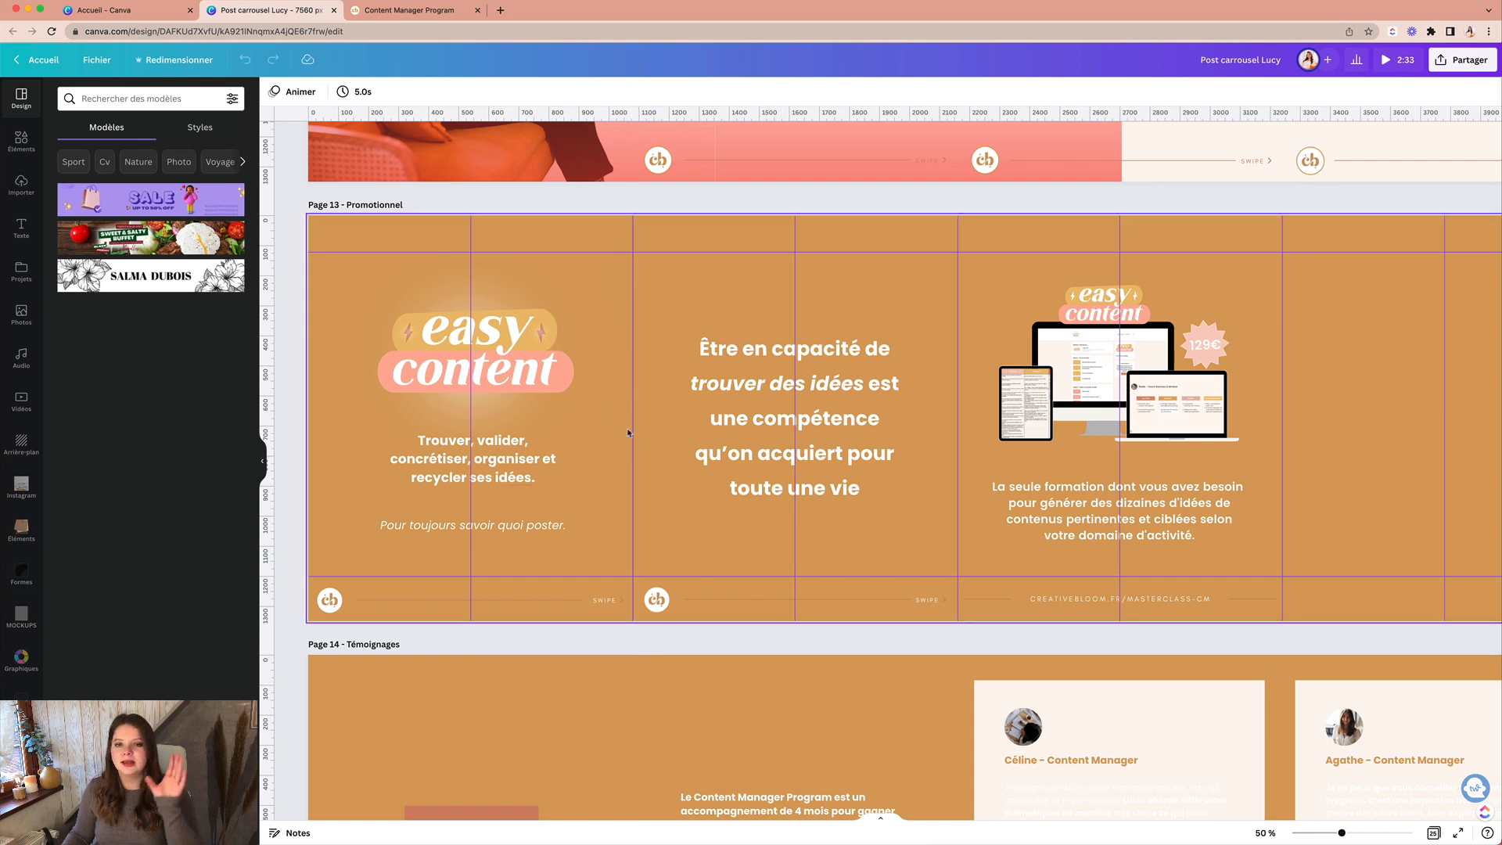
pyautogui.scroll(-5, 628, 433)
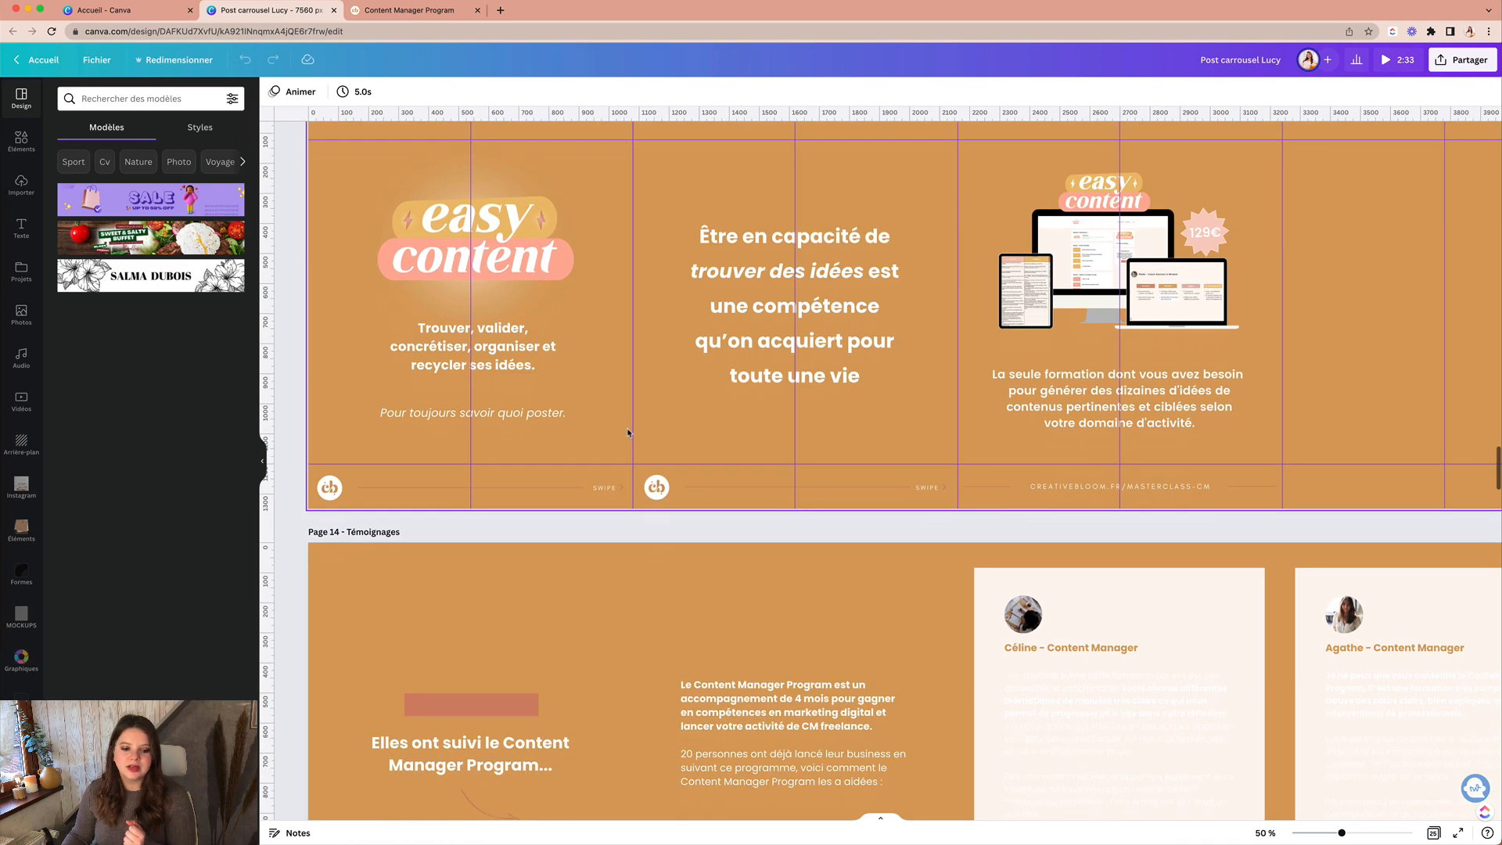
pyautogui.scroll(-13, 627, 433)
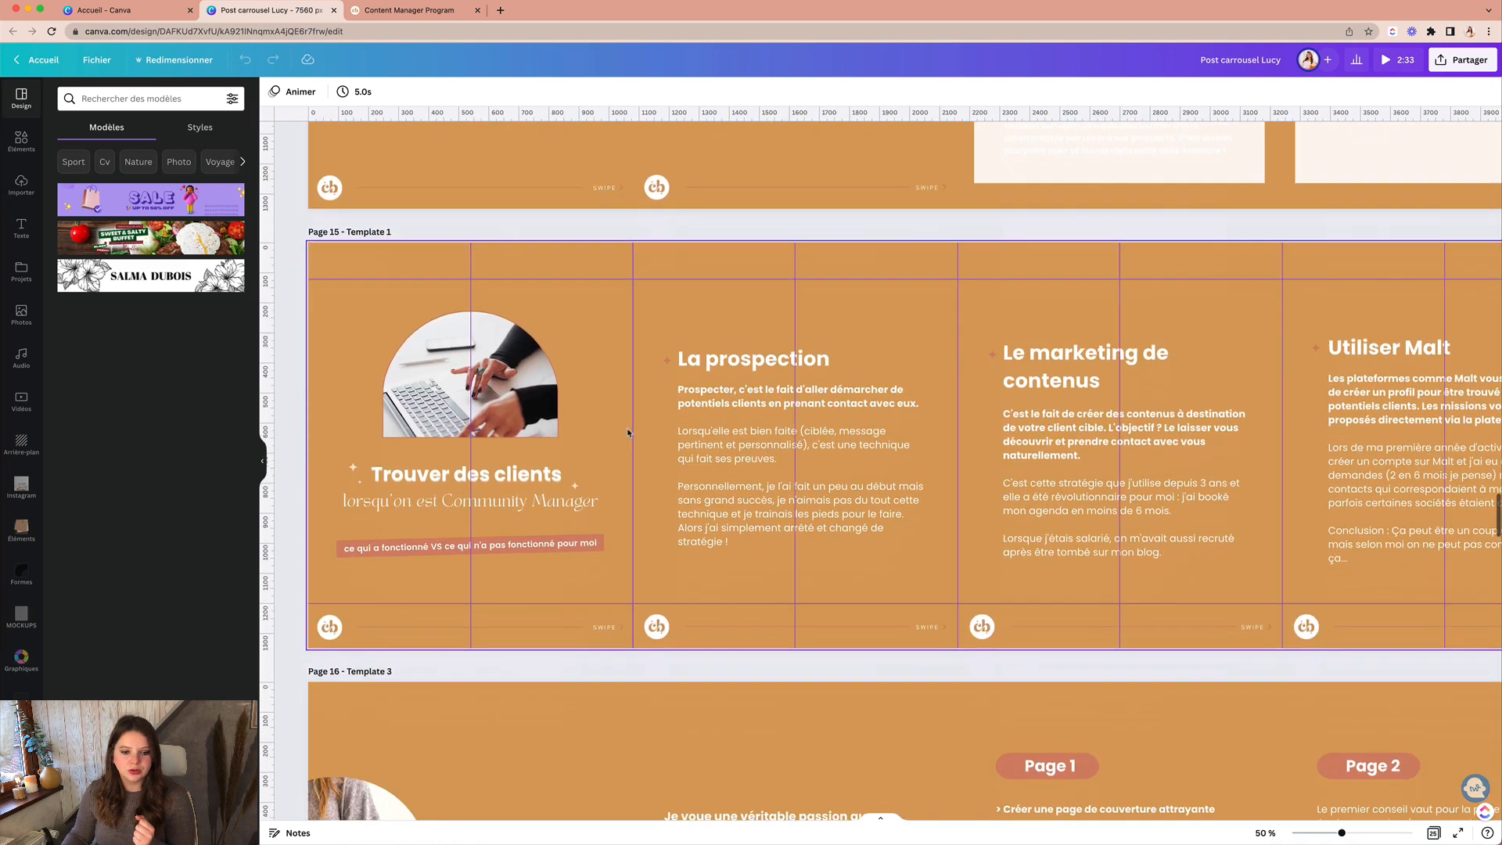
pyautogui.scroll(-6, 627, 433)
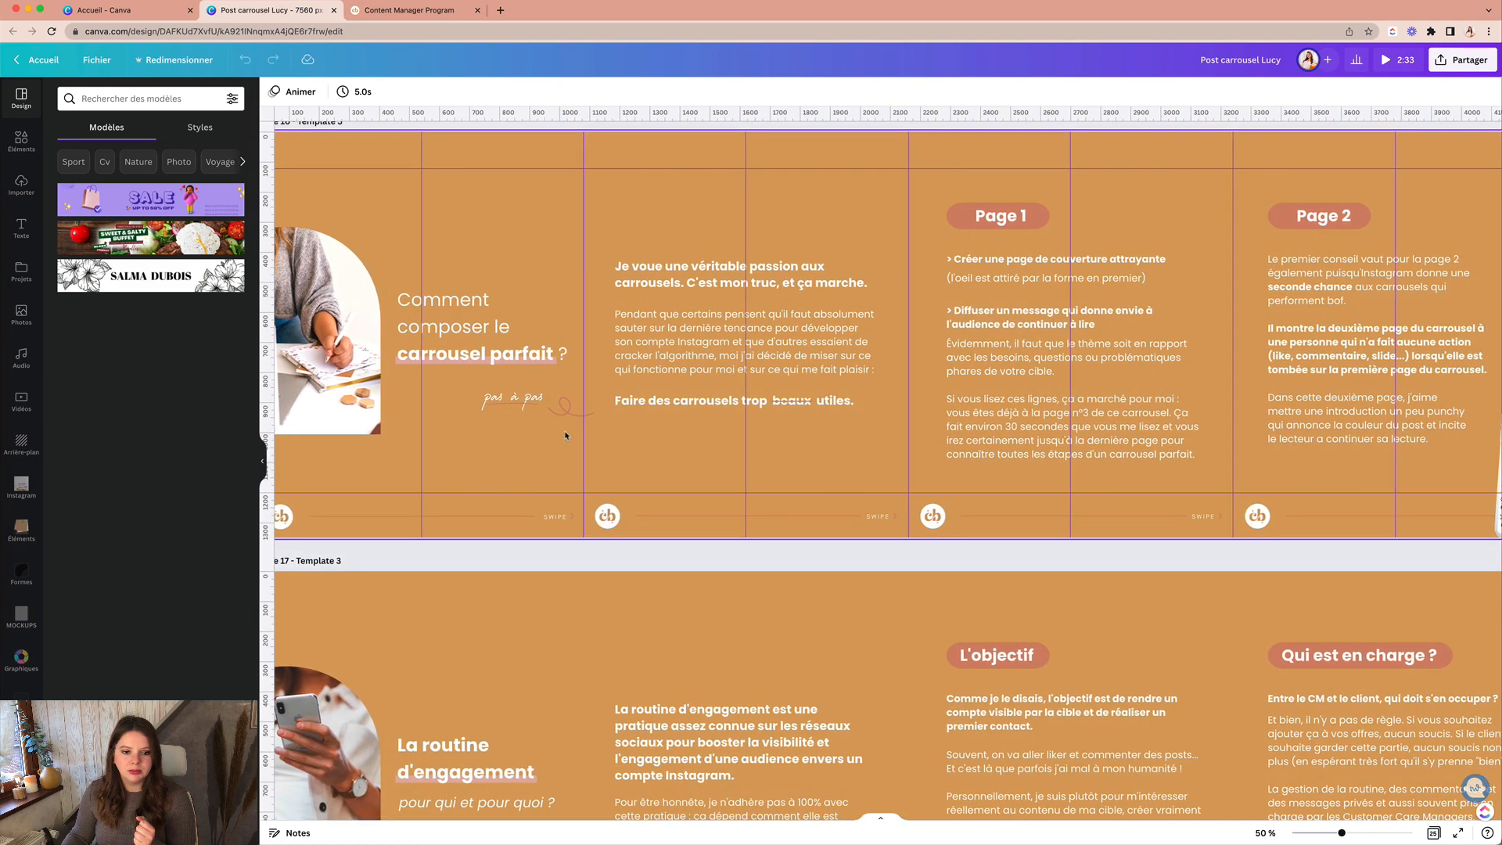
pyautogui.click(565, 405)
pyautogui.click(603, 448)
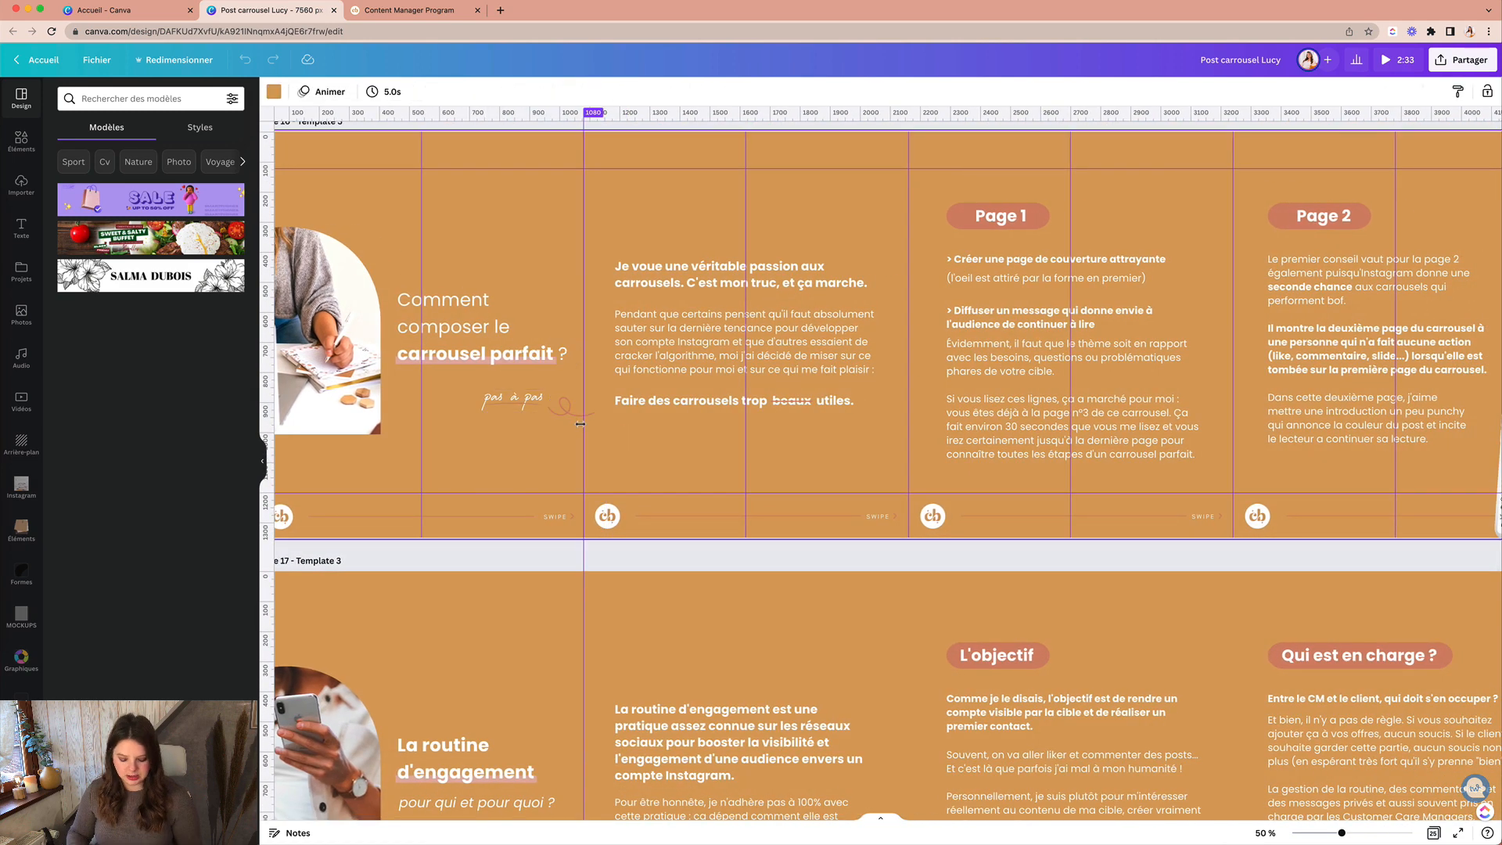
# Step: Inspect page 16's slides, trying and undoing a squiggle move and selecting the phone mockups
pyautogui.press('super+plus')
pyautogui.hscroll(-5, 580, 426)
pyautogui.scroll(3, 580, 426)
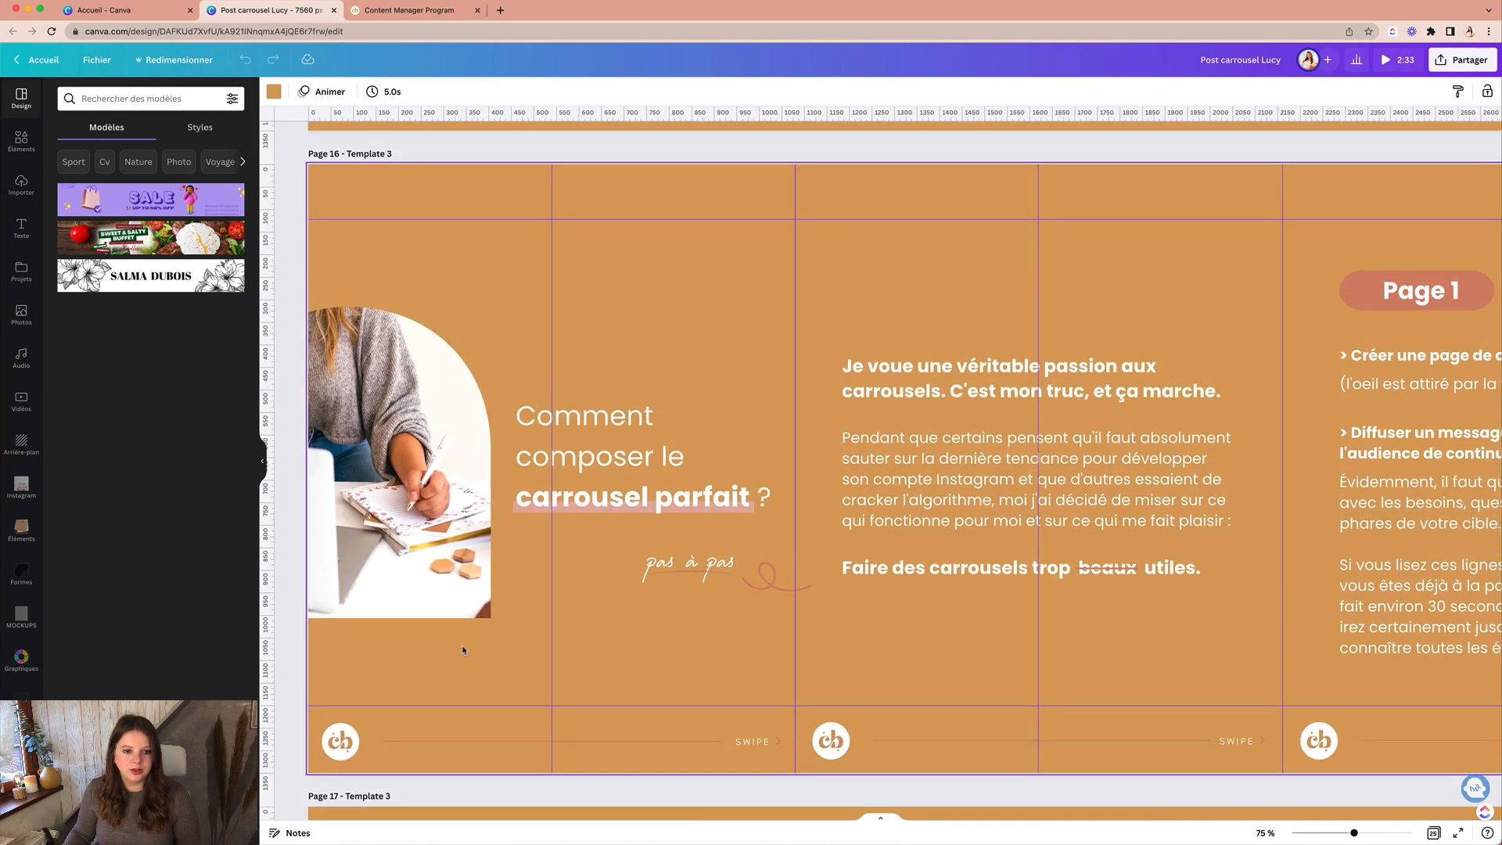
pyautogui.moveTo(783, 589)
pyautogui.mouseDown()
pyautogui.moveTo(805, 598)
pyautogui.moveTo(805, 623)
pyautogui.mouseUp()
pyautogui.click(762, 638)
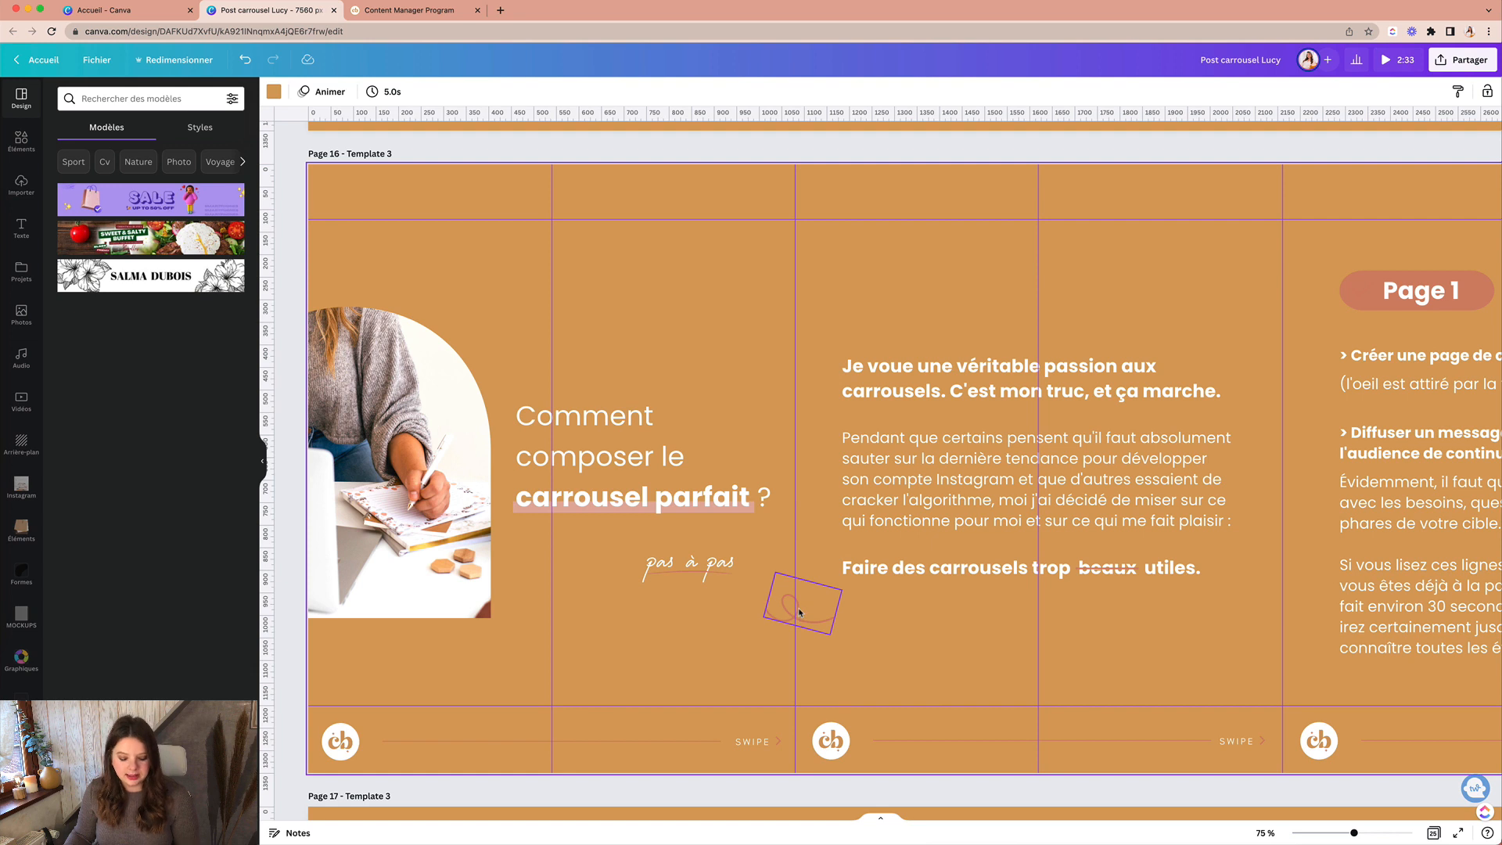
pyautogui.press('super+z')
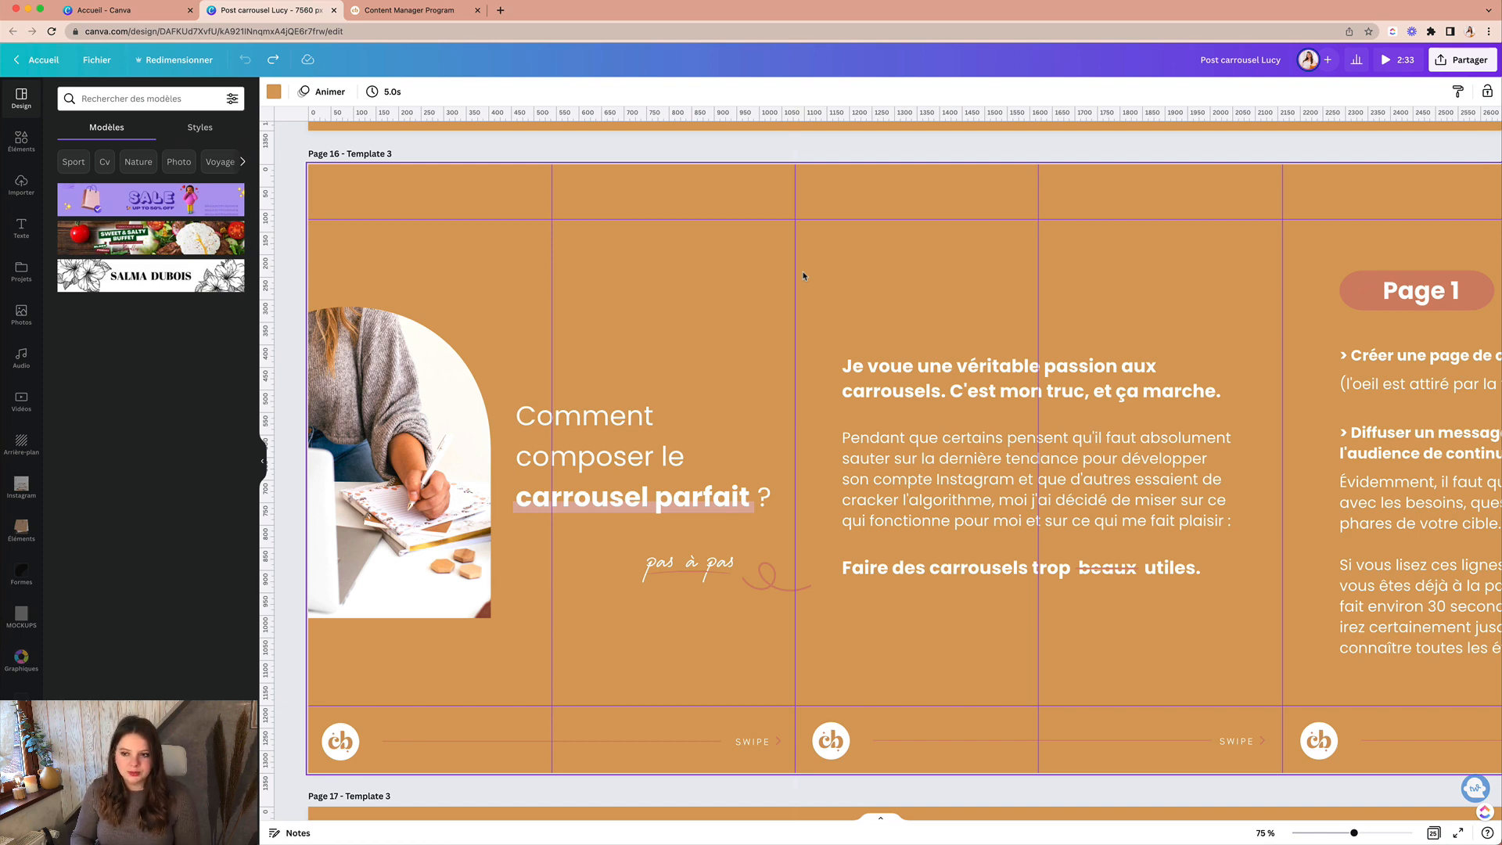
pyautogui.scroll(-5, 803, 275)
pyautogui.hscroll(10, 844, 338)
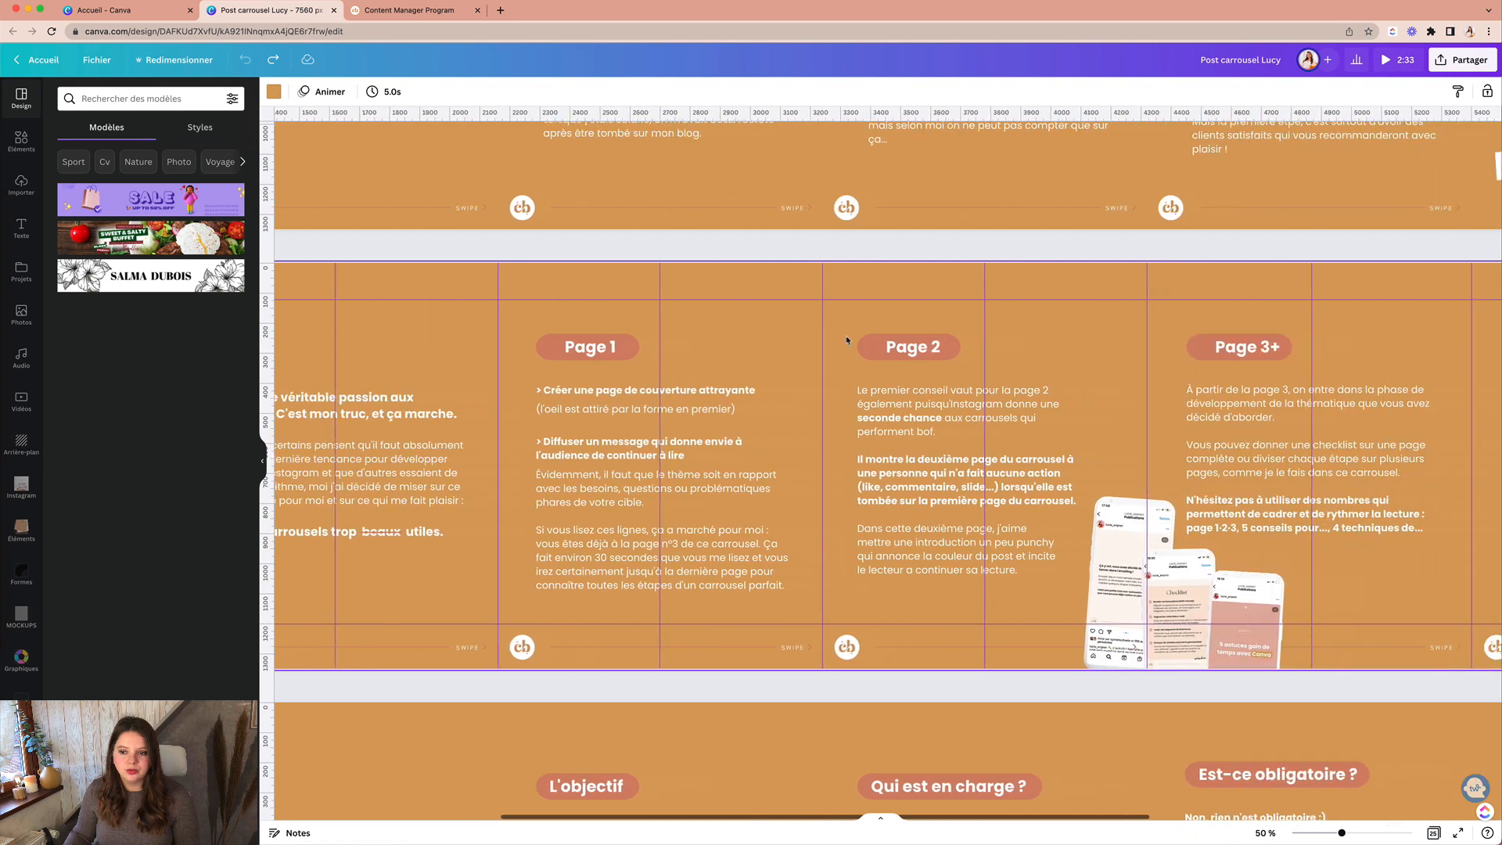
pyautogui.hscroll(6, 847, 340)
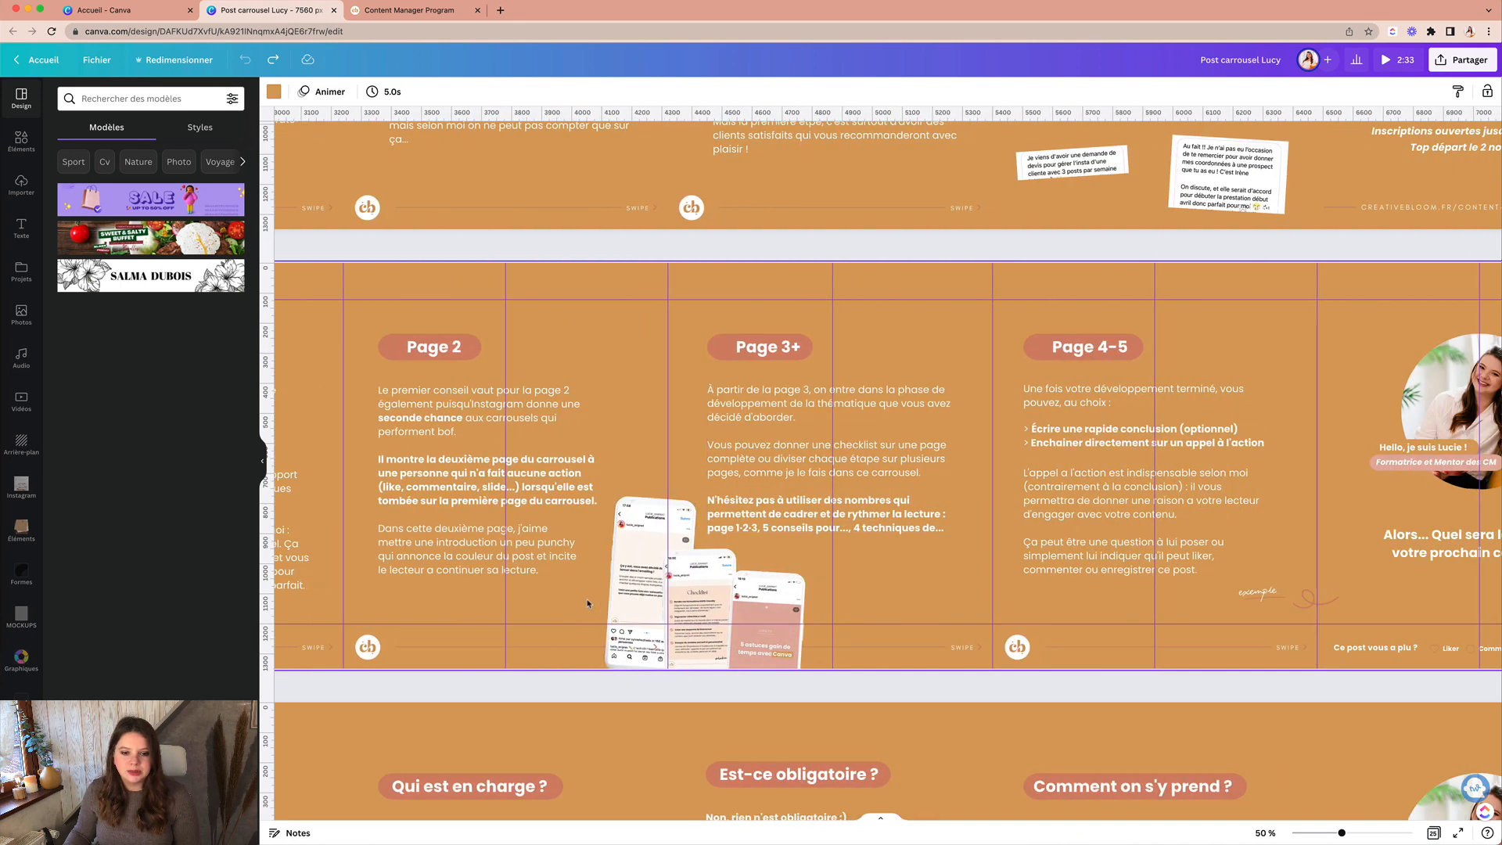
pyautogui.moveTo(588, 603); pyautogui.dragTo(813, 649)
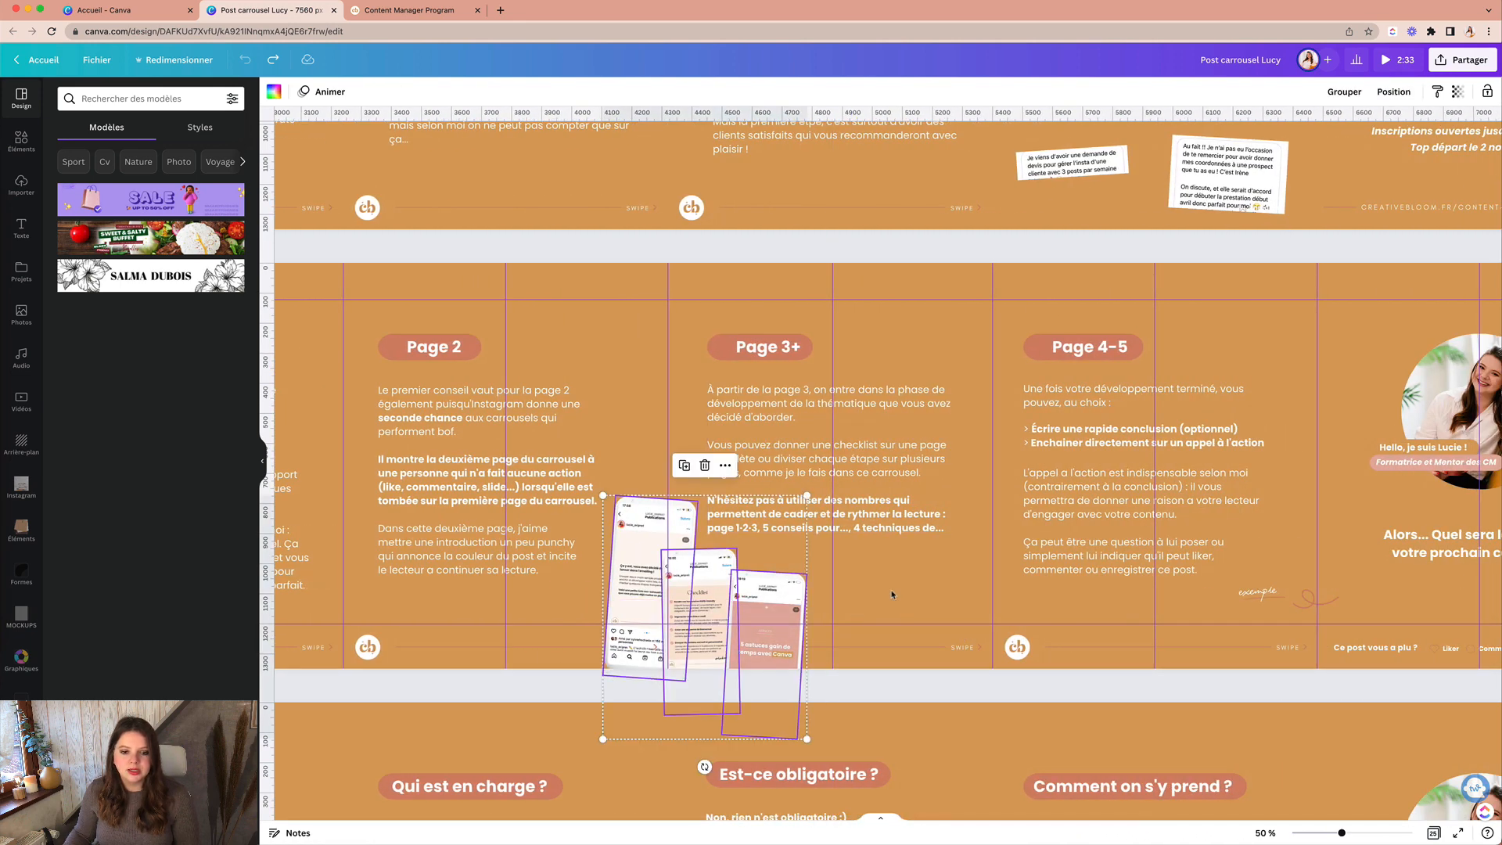
pyautogui.click(521, 361)
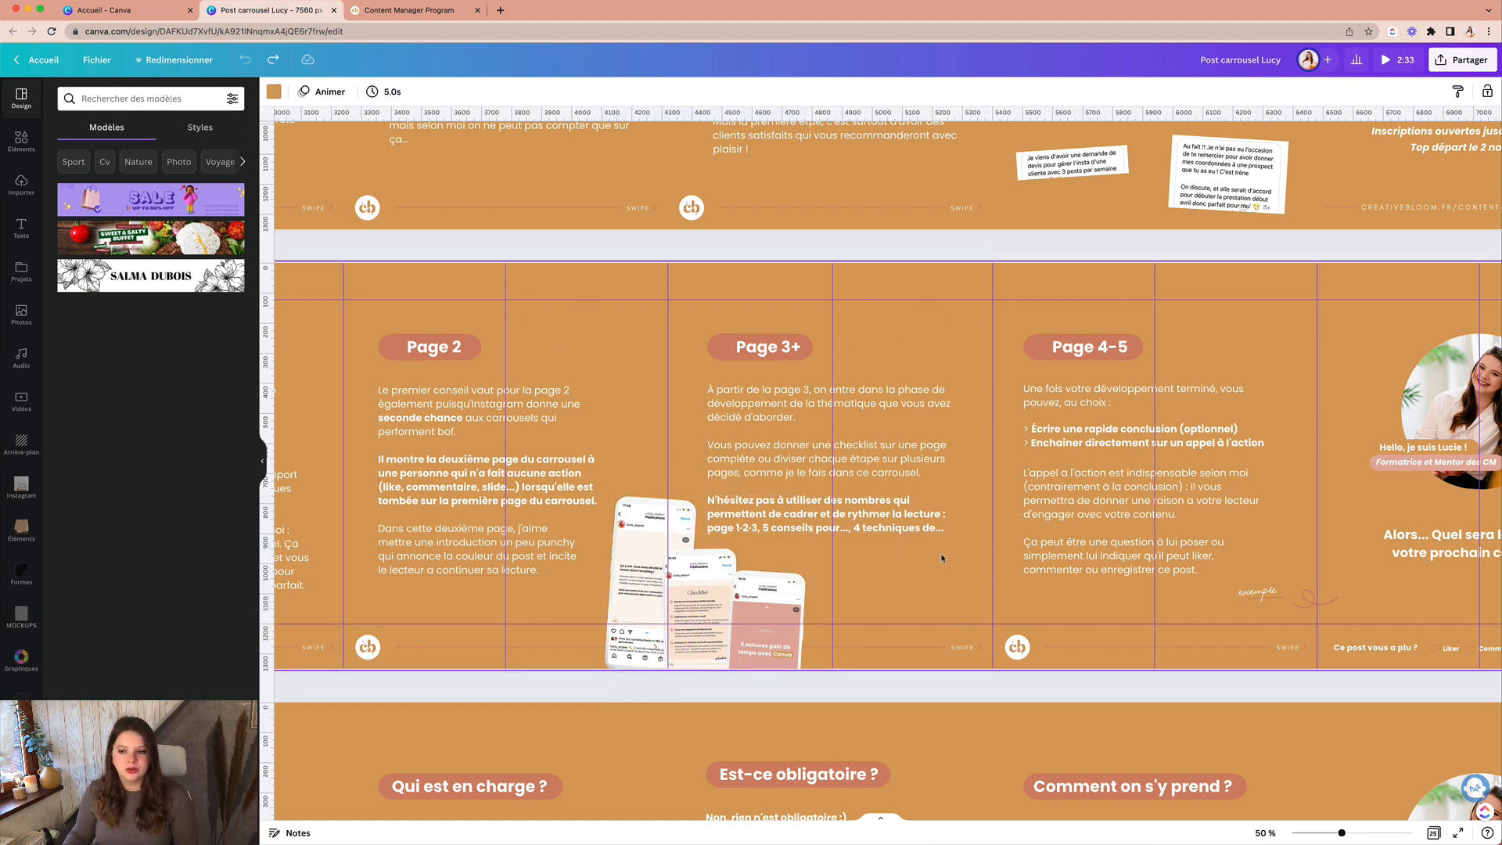
pyautogui.scroll(-1, 947, 557)
pyautogui.hscroll(-10, 951, 566)
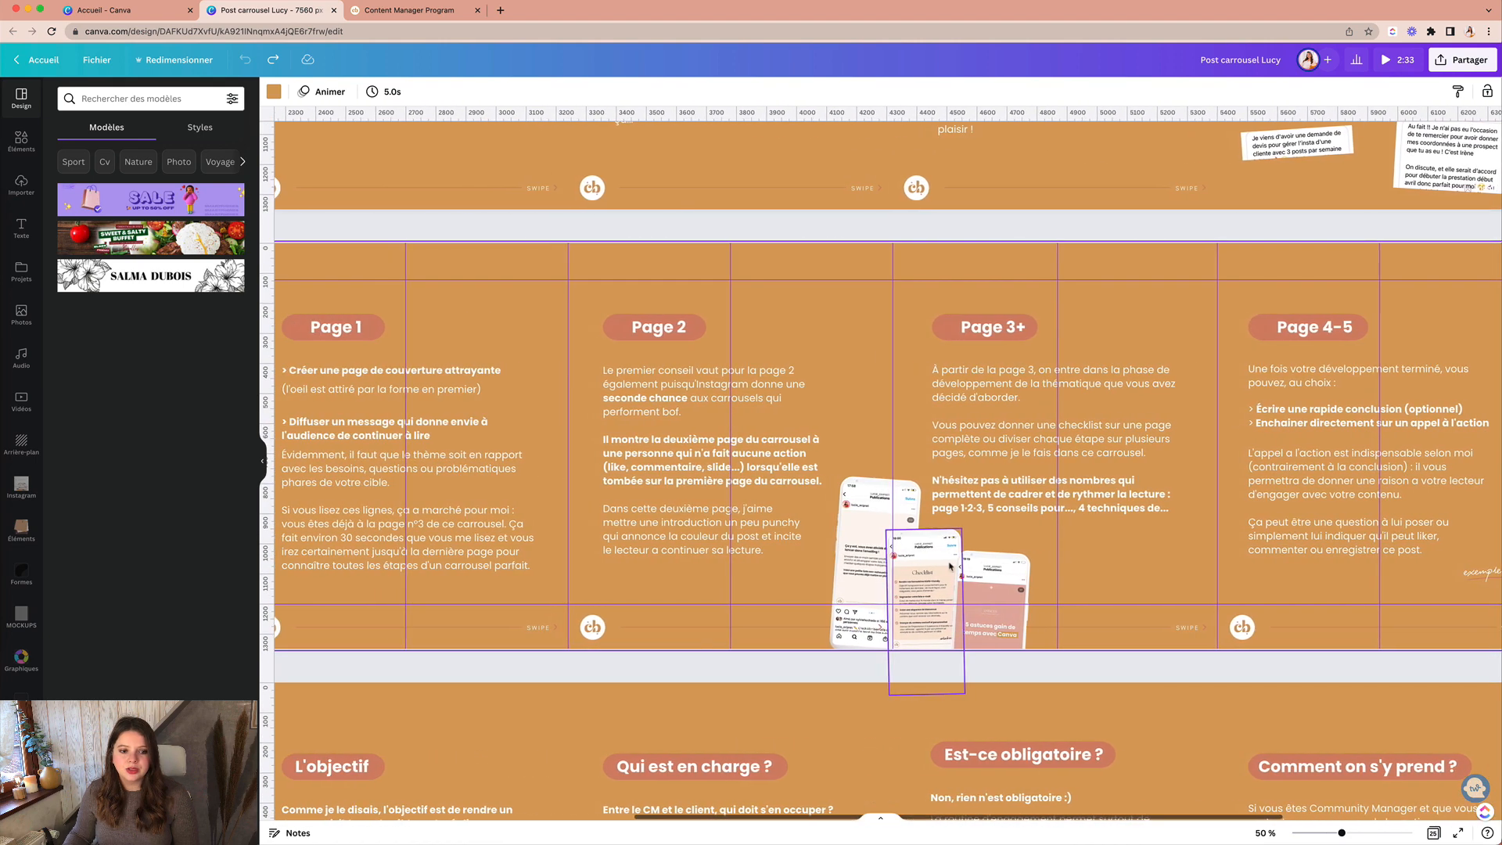
pyautogui.hscroll(-4, 950, 567)
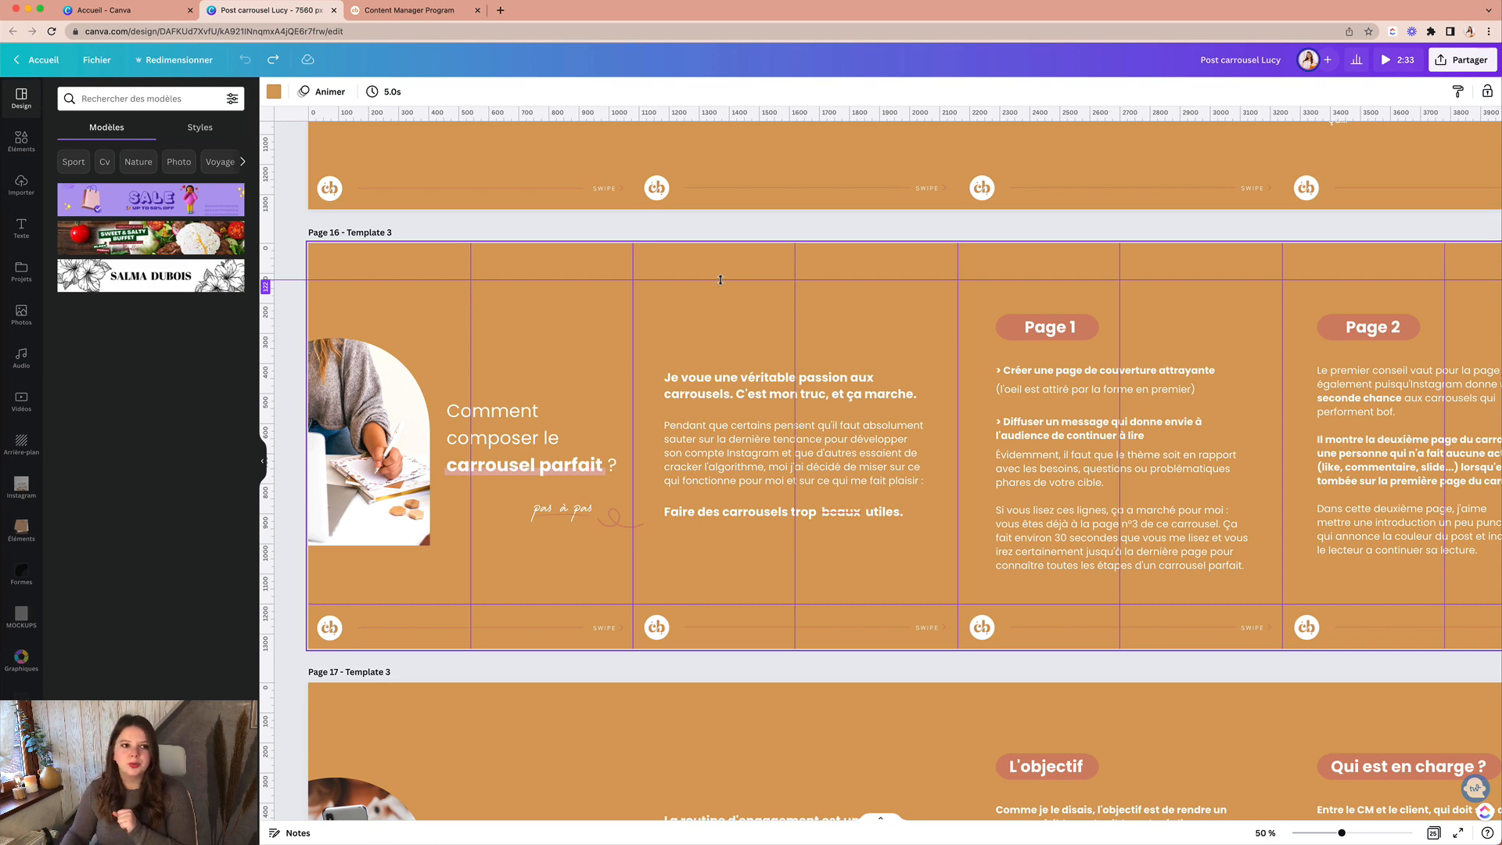
# Step: Close the carousel design and start a new custom-size design from the home page
pyautogui.click(334, 10)
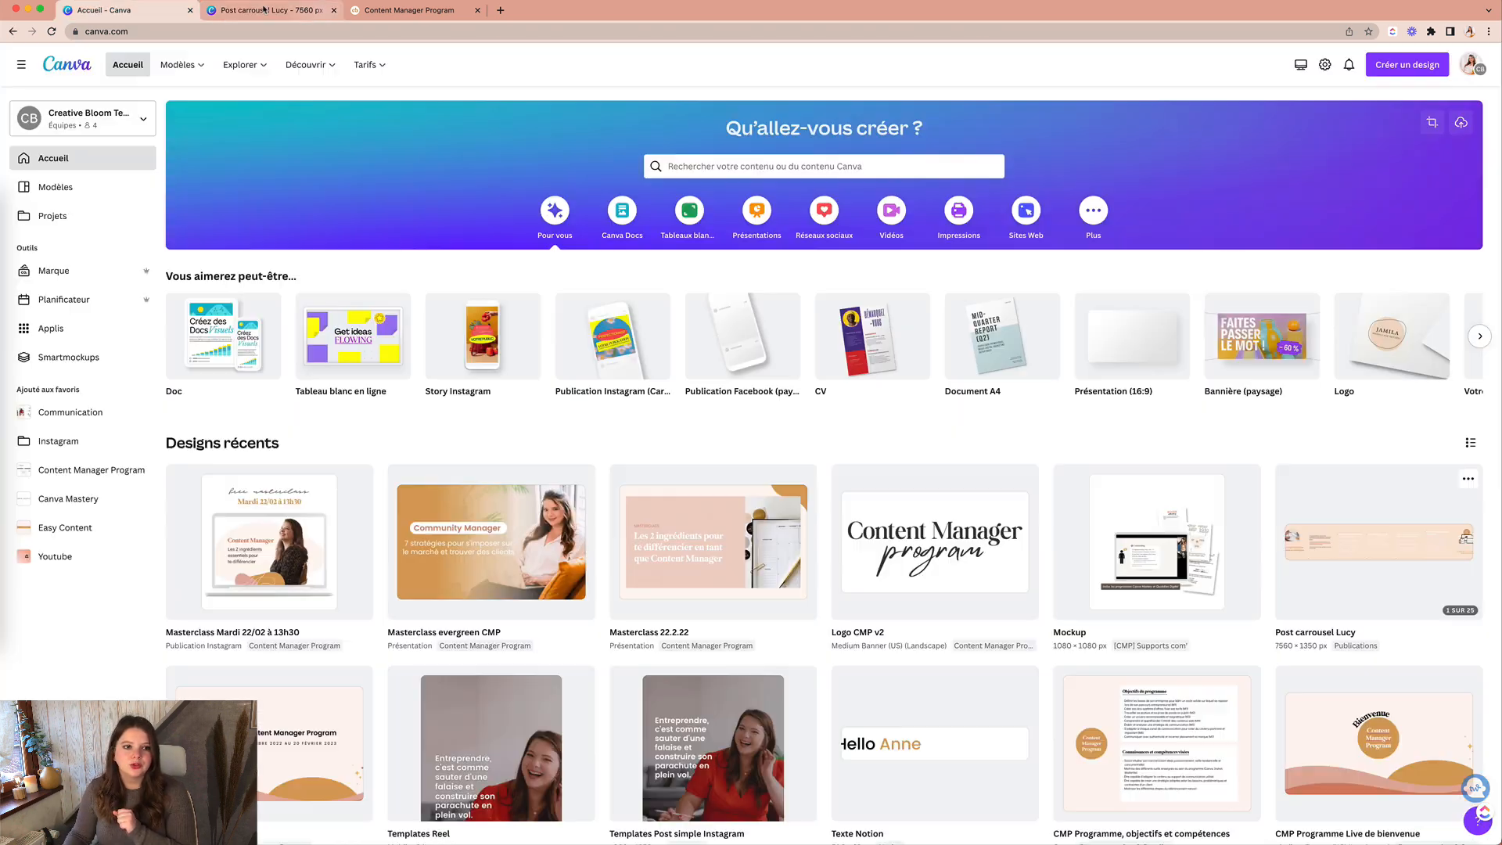
pyautogui.click(1402, 69)
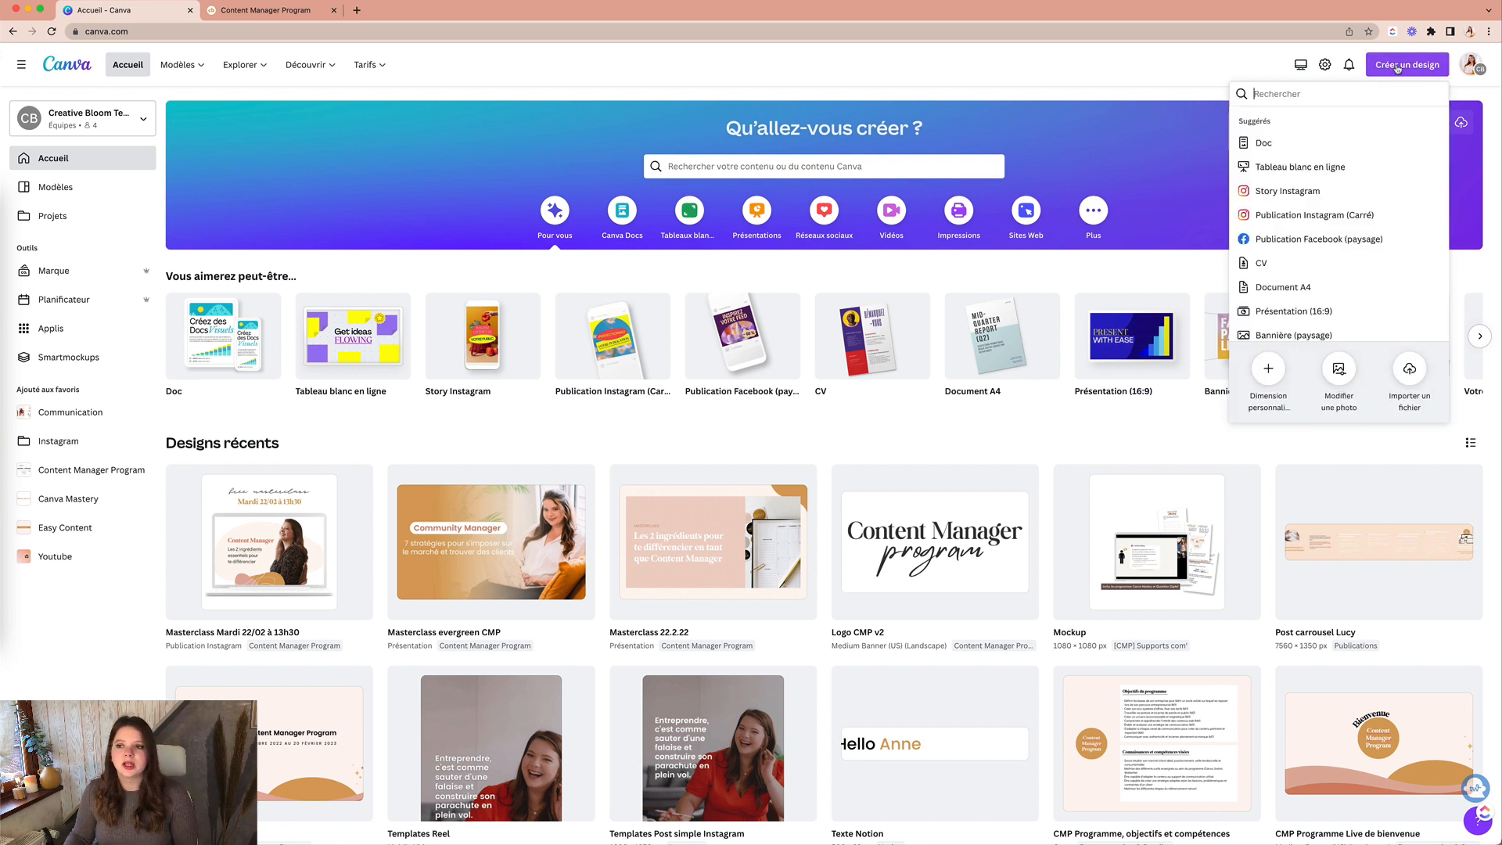
pyautogui.click(1268, 369)
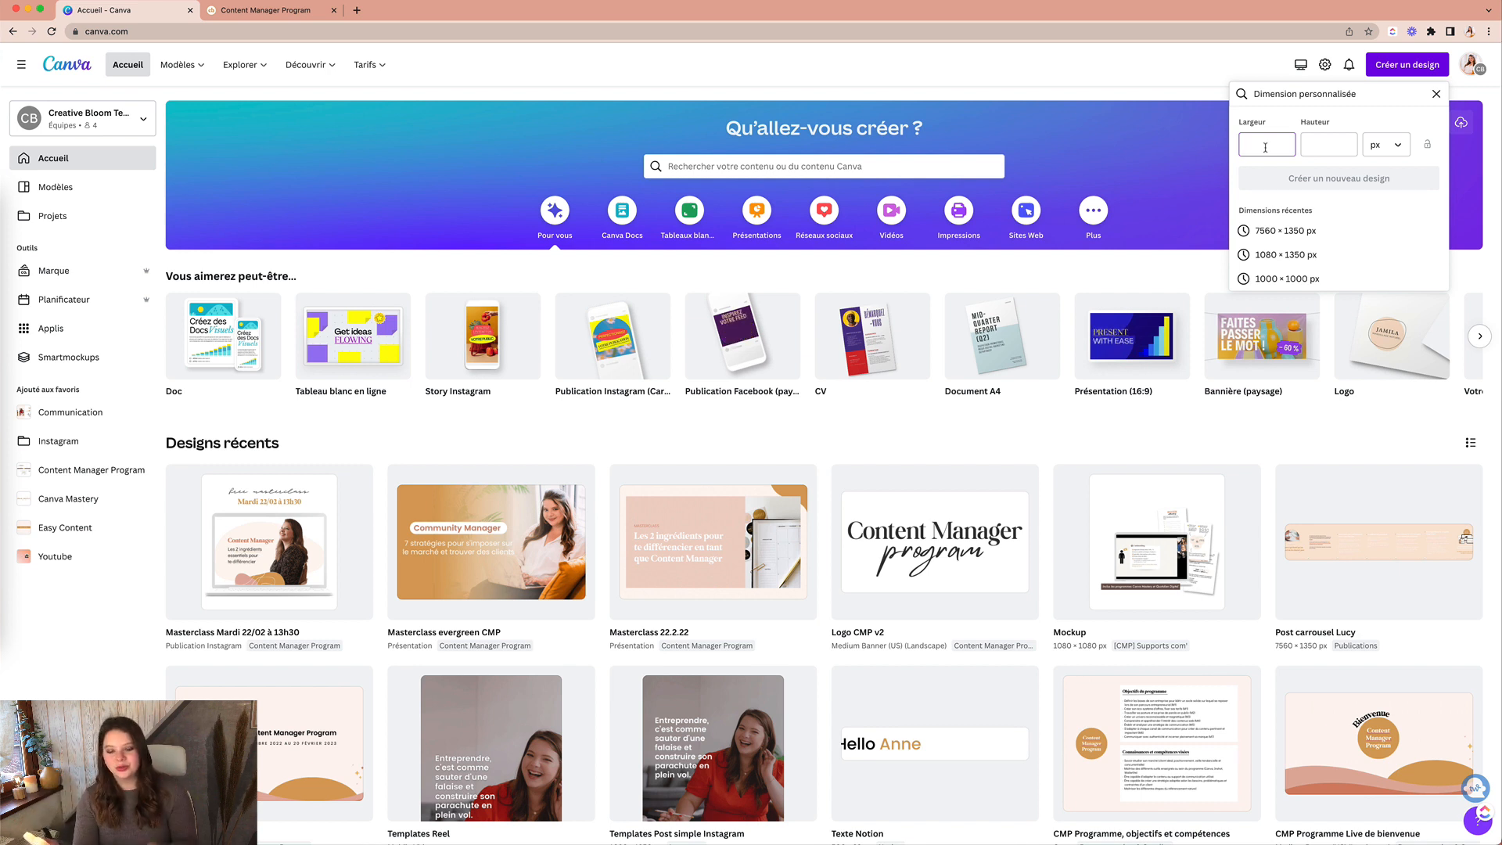
# Step: Enter a width of 3240 px and a height of 1350 px
pyautogui.write('324013')
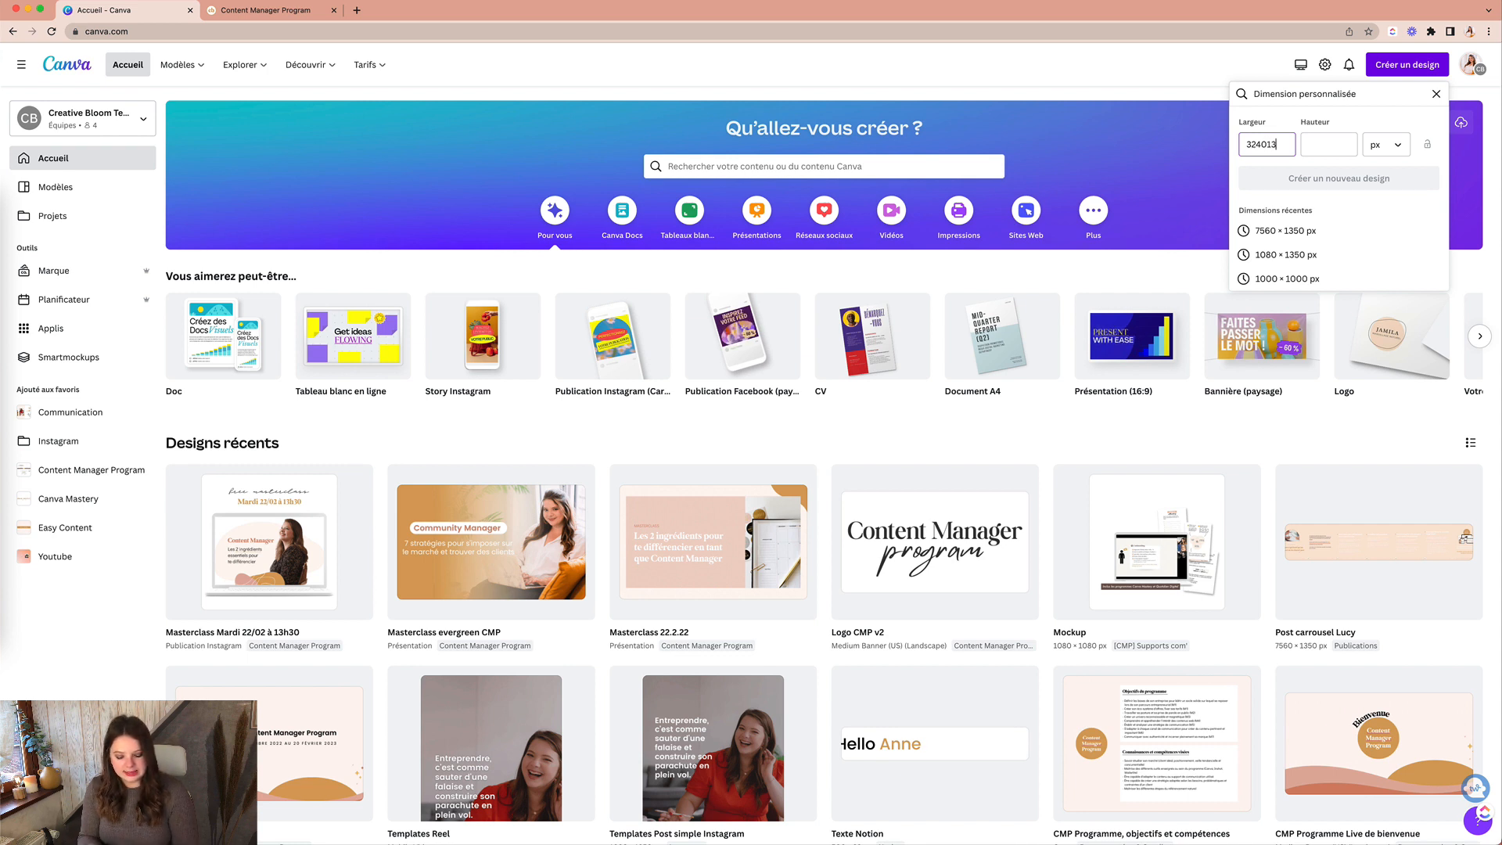
pyautogui.write('50')
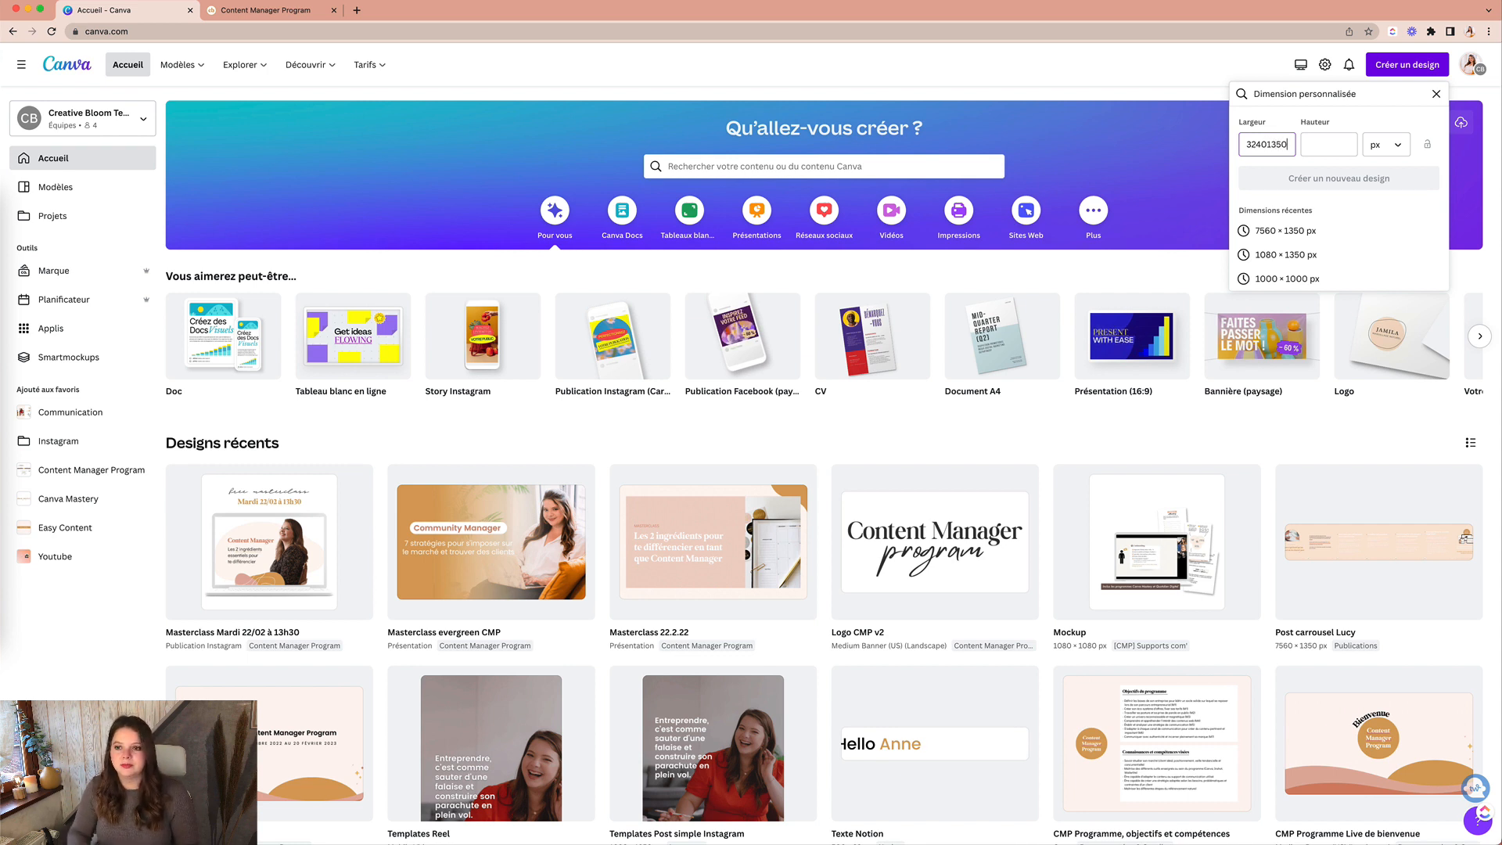
pyautogui.press('BackSpace')
pyautogui.press('BackSpace')
pyautogui.press('BackSpace')
pyautogui.press('BackSpace')
pyautogui.press('Tab')
pyautogui.write('1')
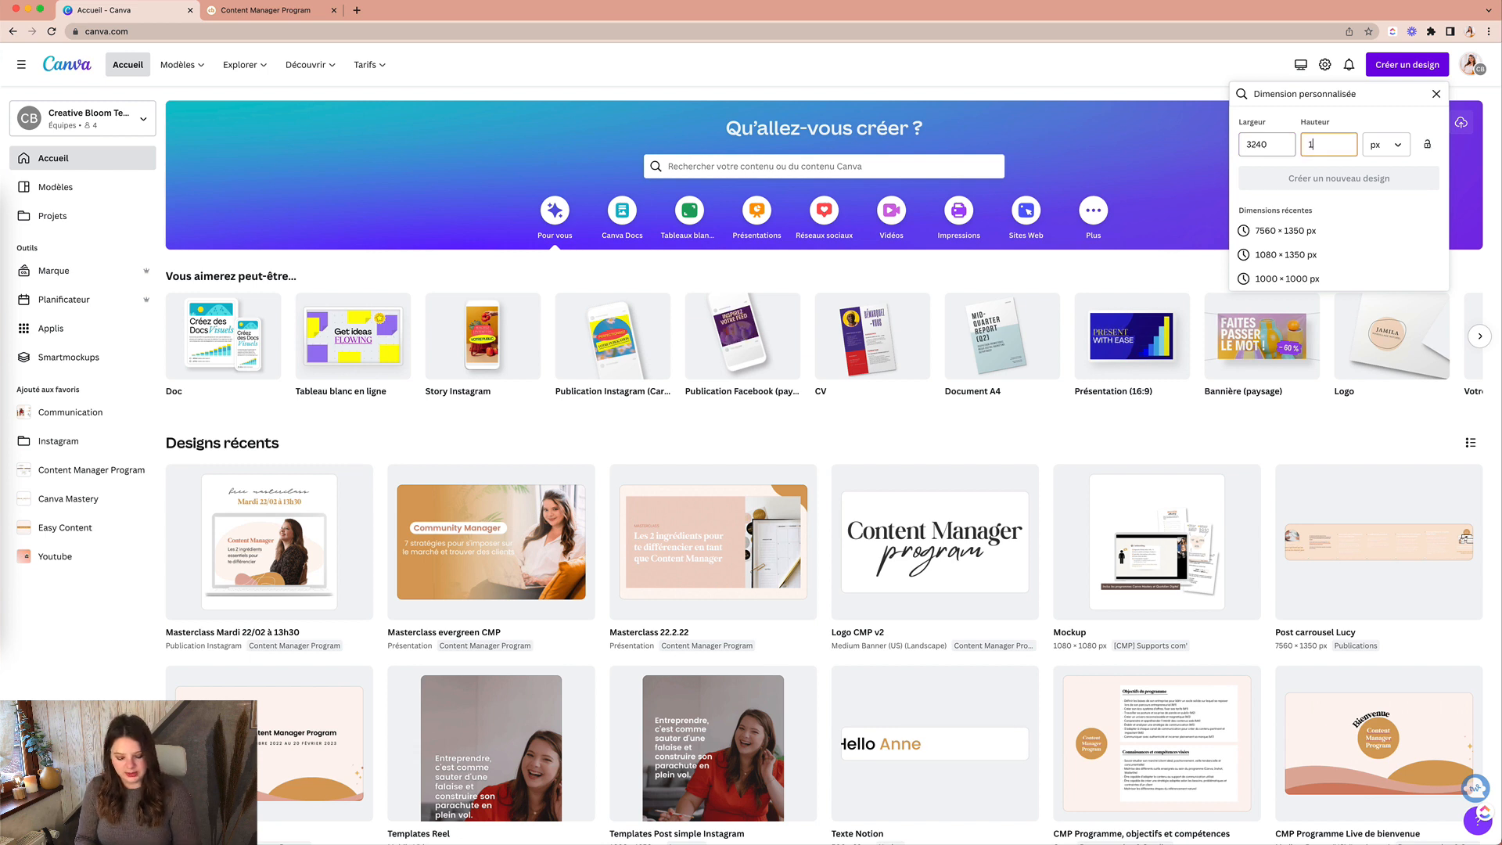
pyautogui.write('350')
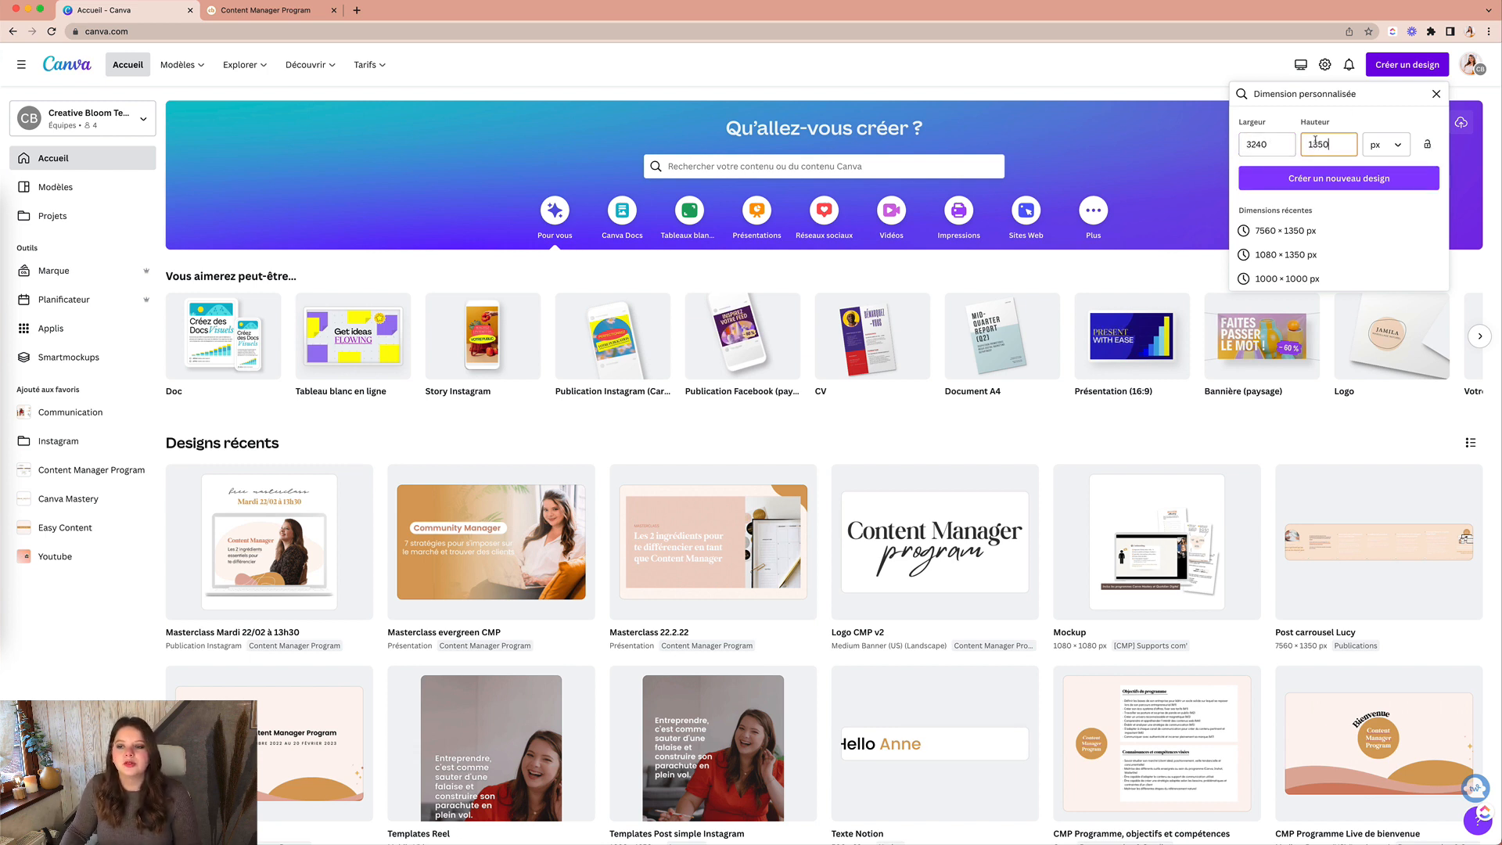
# Step: Create the blank 3240 × 1350 px design, fill it Creative Bloom orange, and add a guide near 1080
pyautogui.click(1339, 180)
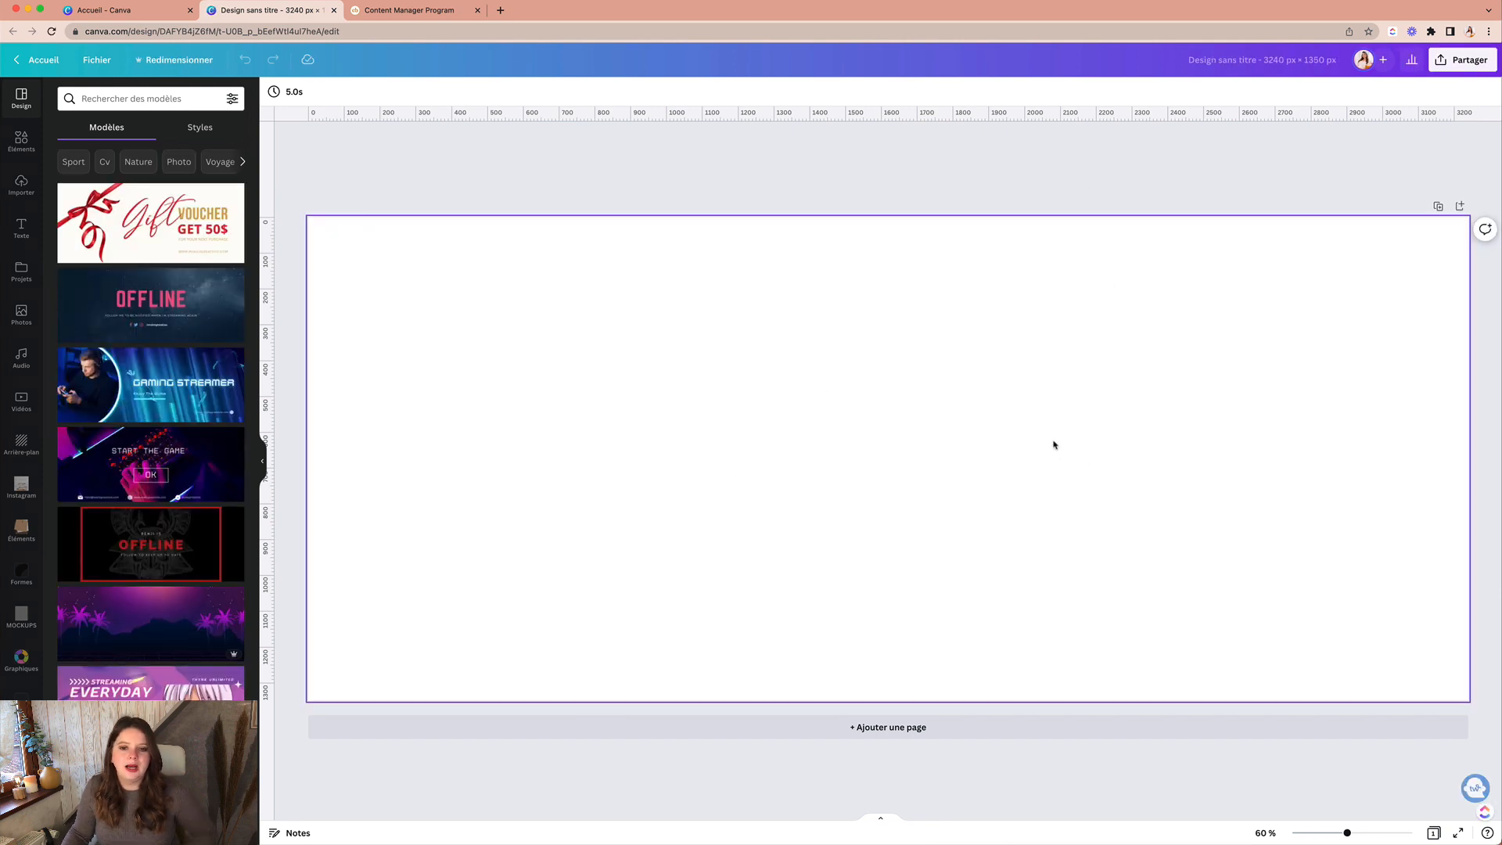
pyautogui.click(447, 310)
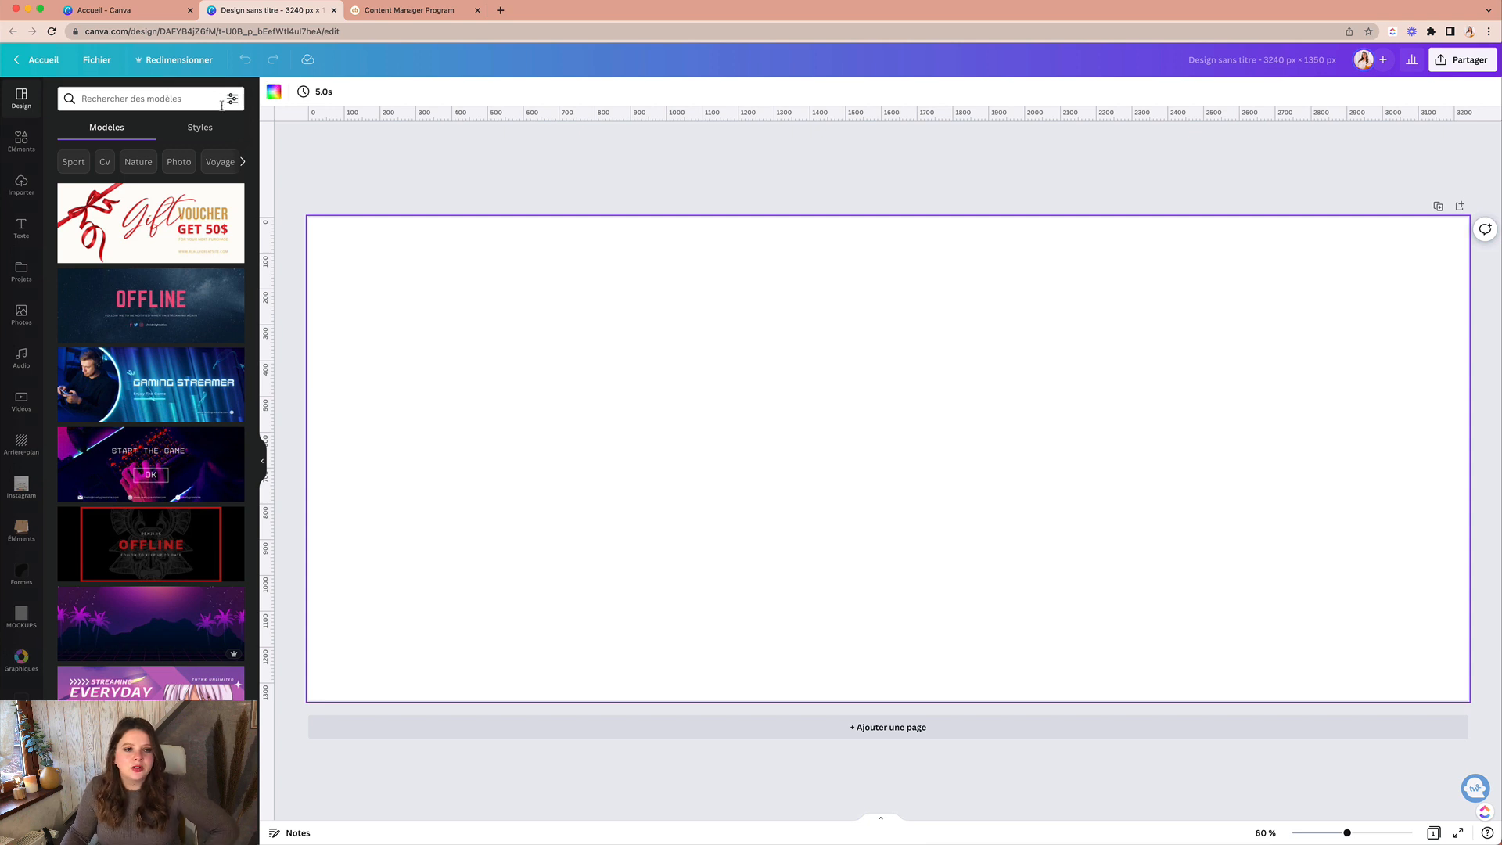
pyautogui.click(274, 91)
pyautogui.click(102, 249)
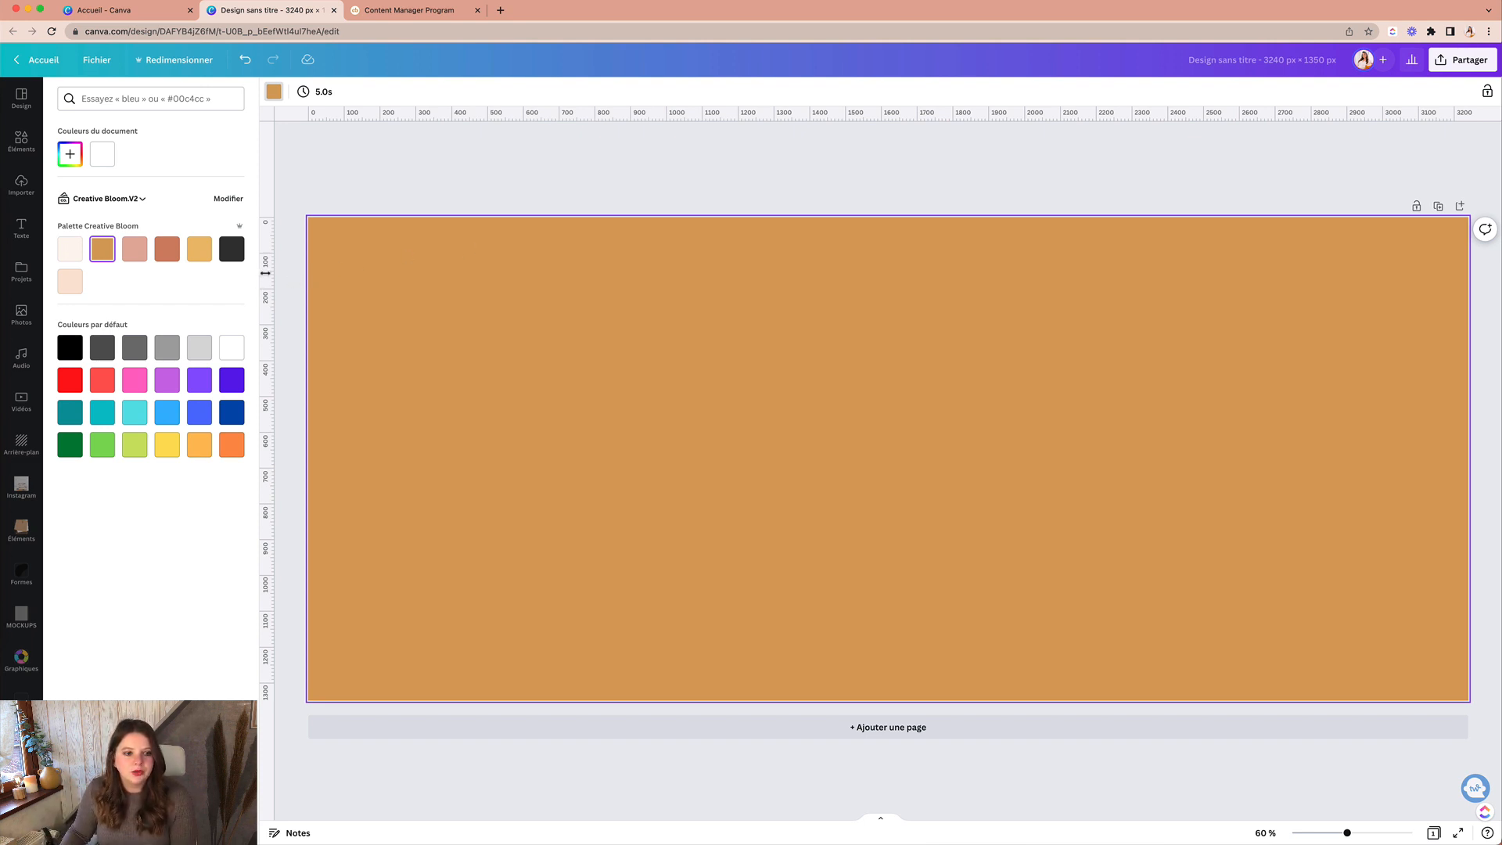
pyautogui.moveTo(261, 285); pyautogui.dragTo(695, 317)
# Step: Zoom in to fine-tune the first vertical guide at 1080 px, then view the whole page
pyautogui.press('super+plus')
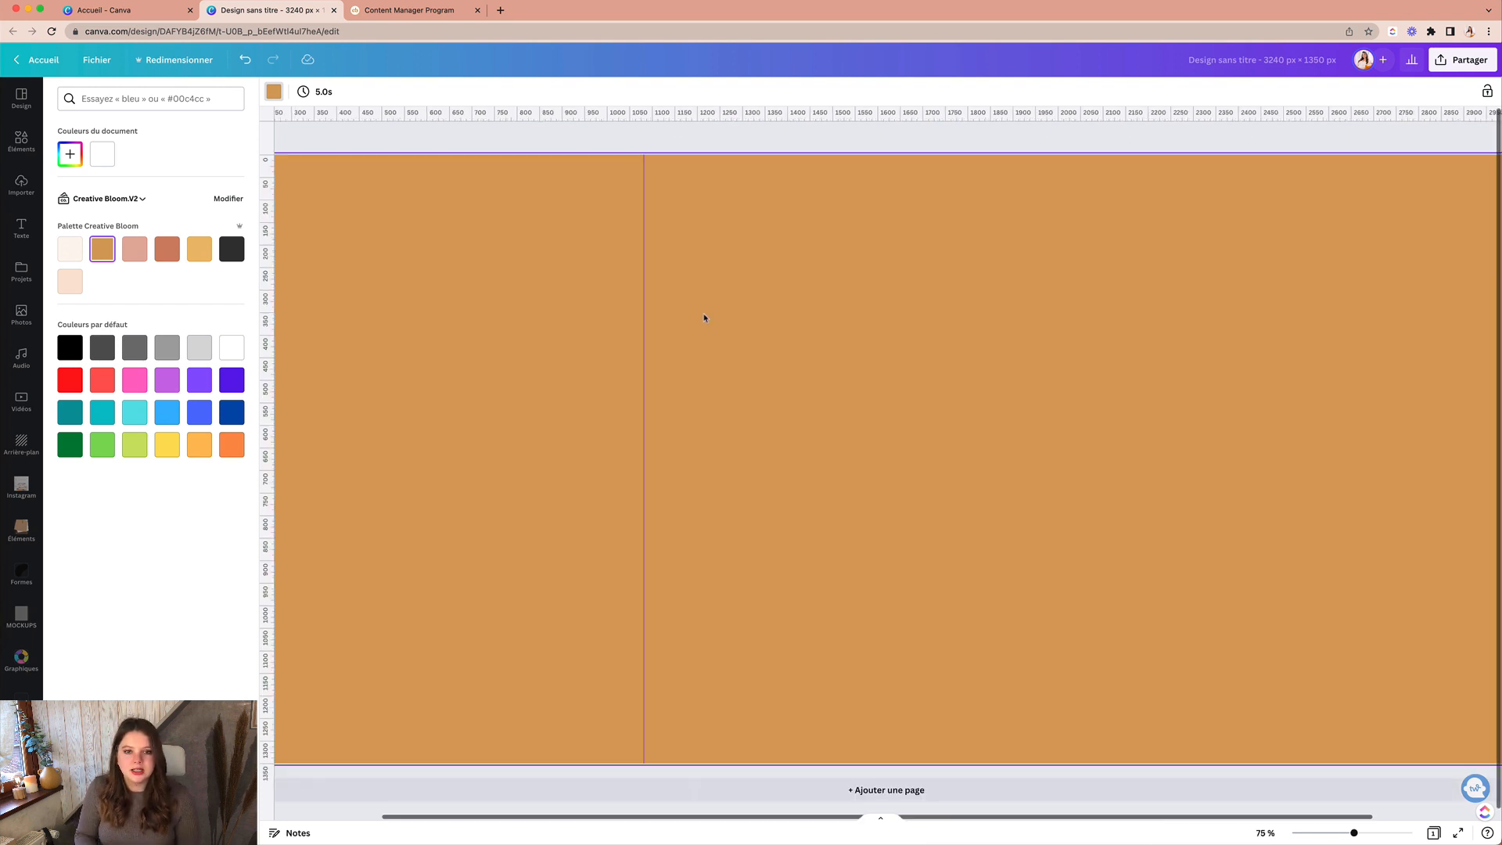
pyautogui.press('super+plus')
pyautogui.press('super+plus')
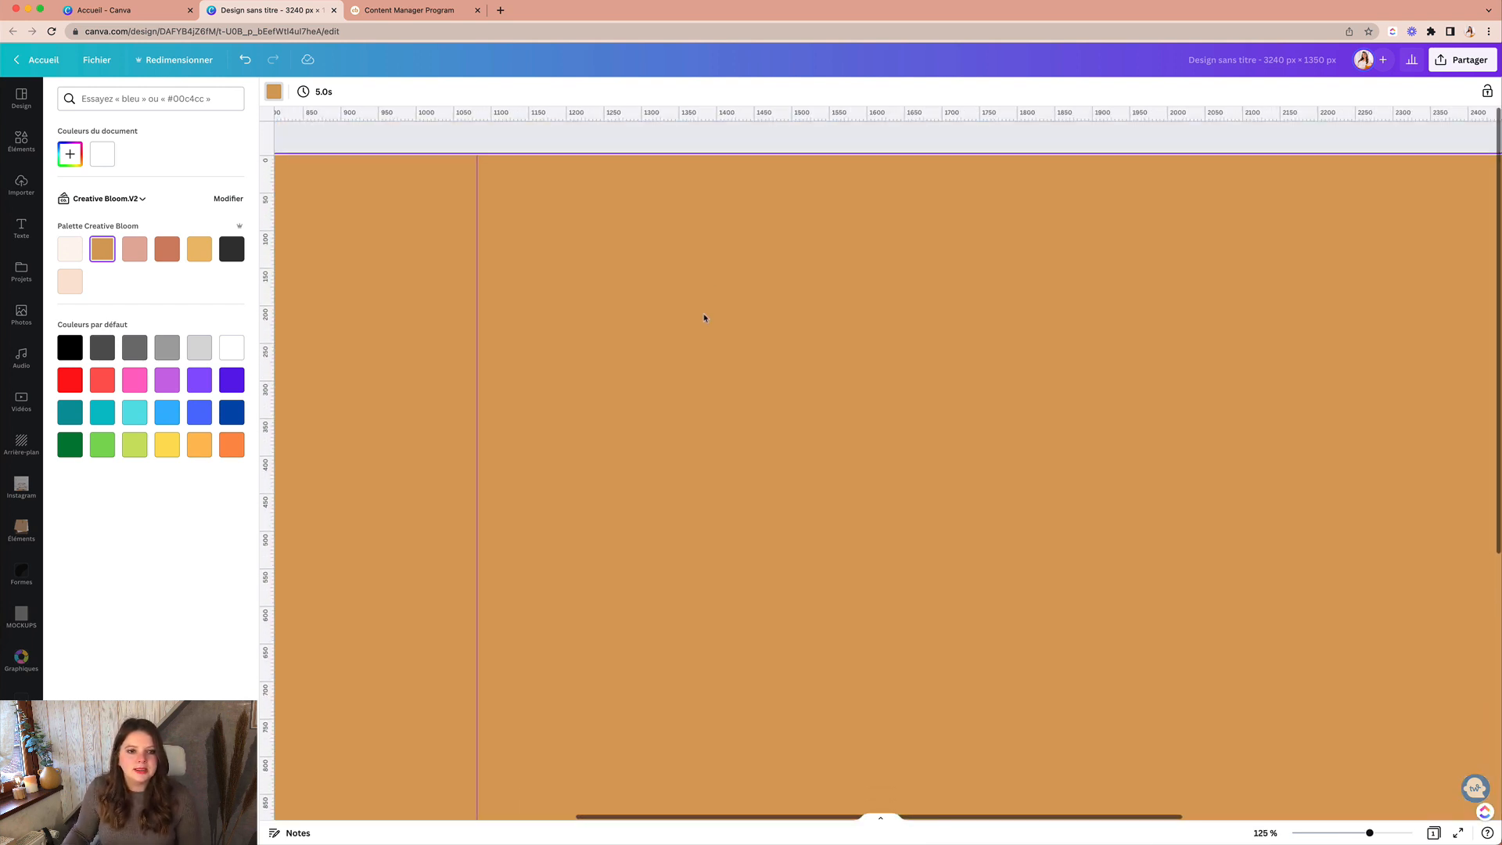
pyautogui.hscroll(-4, 705, 317)
pyautogui.moveTo(795, 192); pyautogui.dragTo(794, 192)
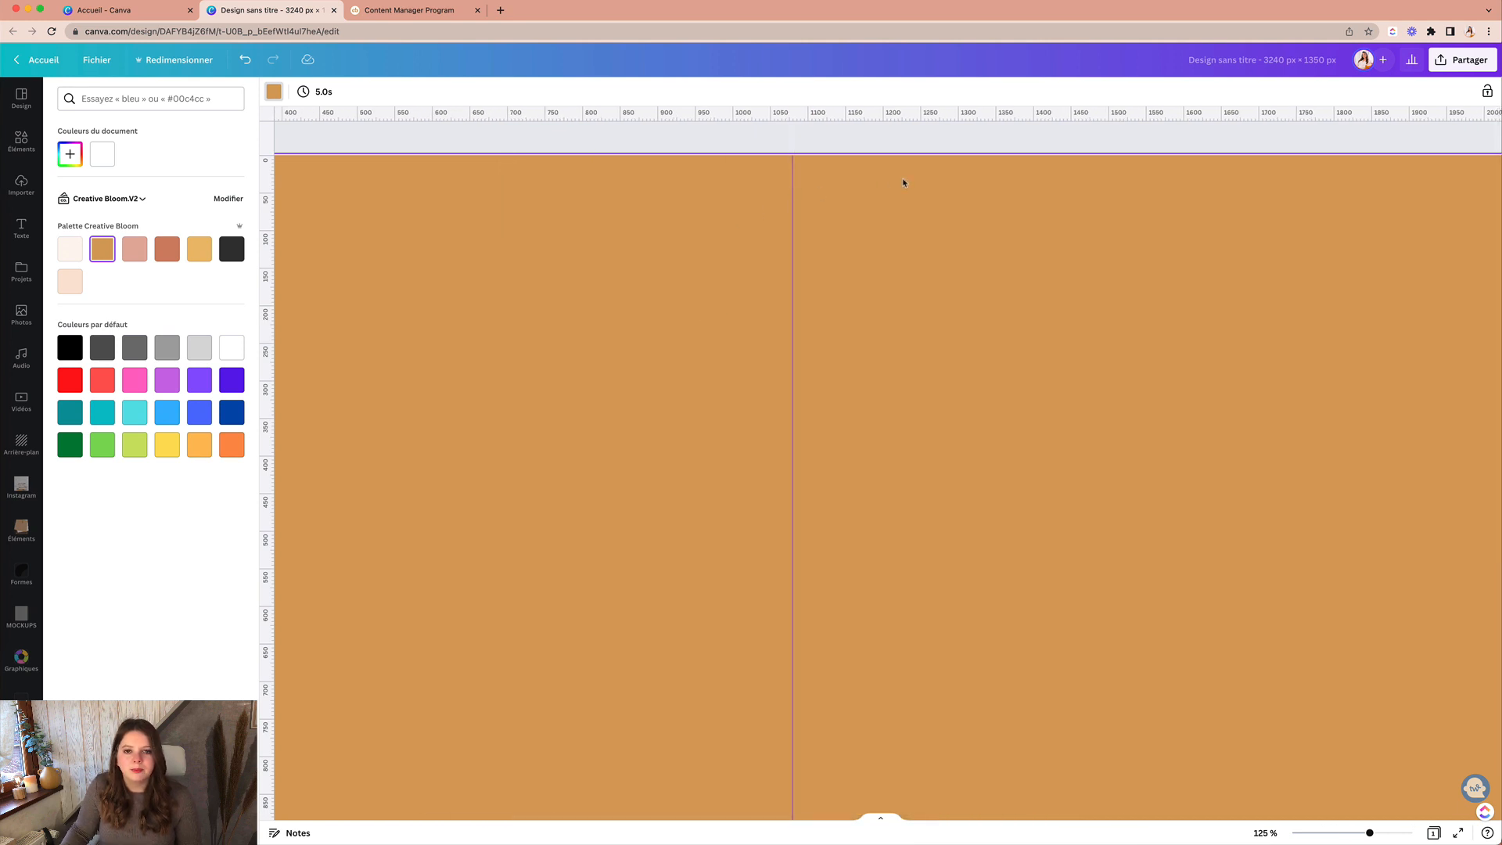
pyautogui.press('super+alt+0')
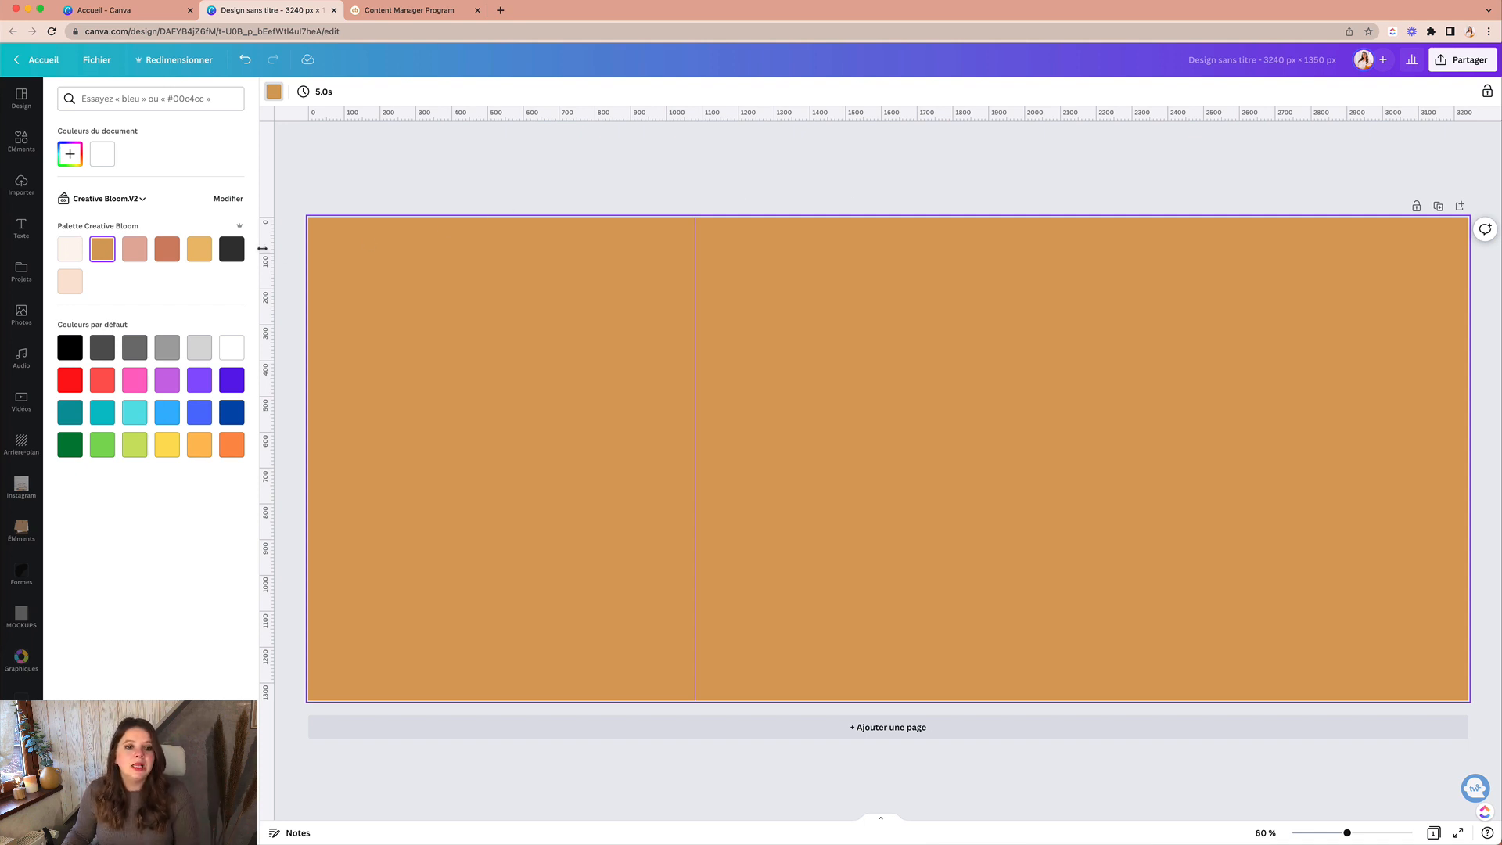
# Step: Add a second vertical guide and position it precisely at 2160 px
pyautogui.moveTo(266, 247); pyautogui.dragTo(1080, 223)
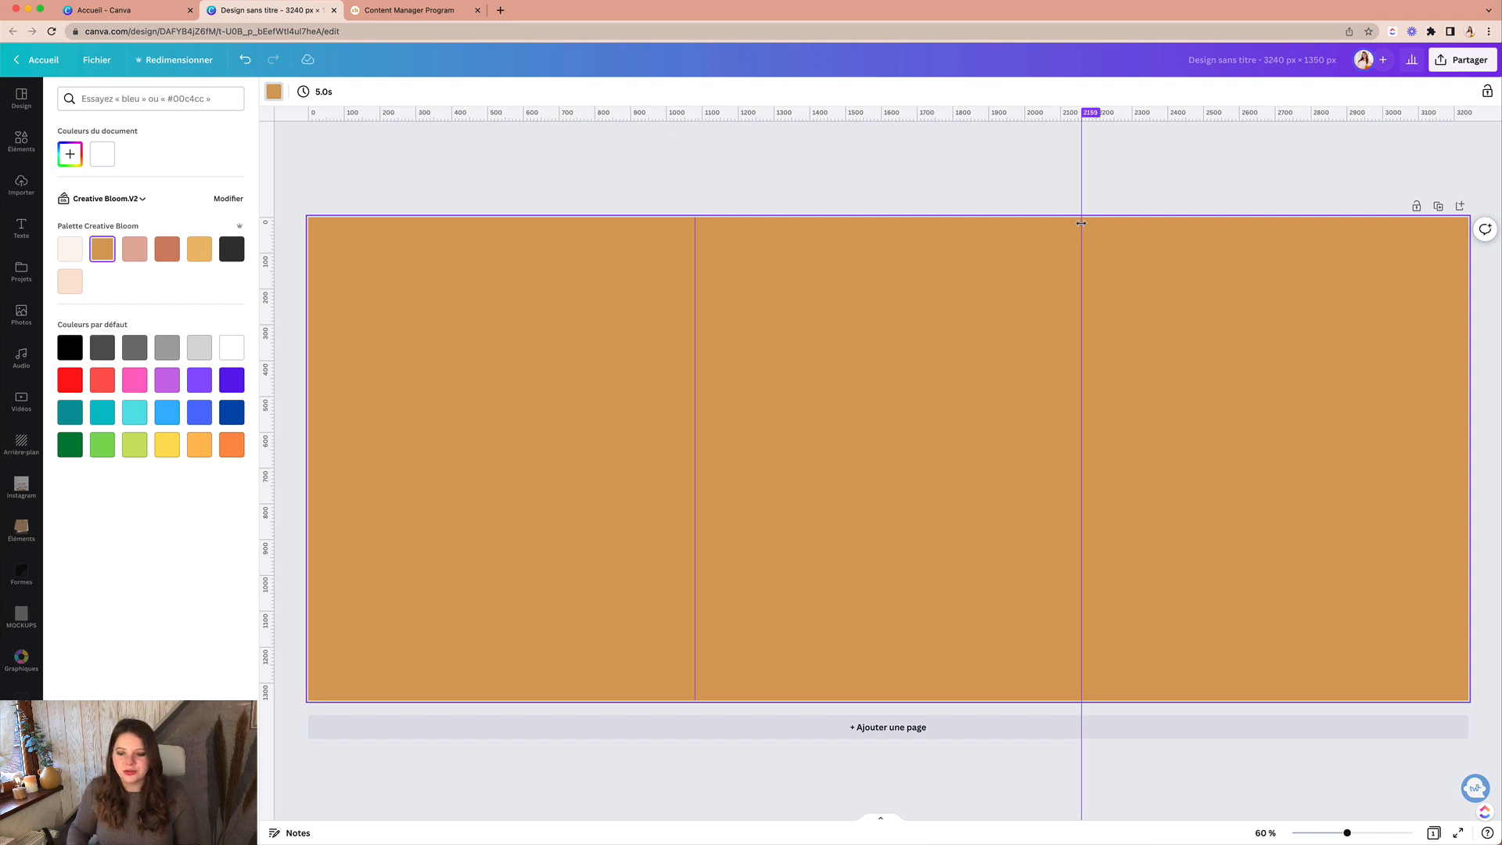
pyautogui.press('super+plus')
pyautogui.scroll(3, 1080, 227)
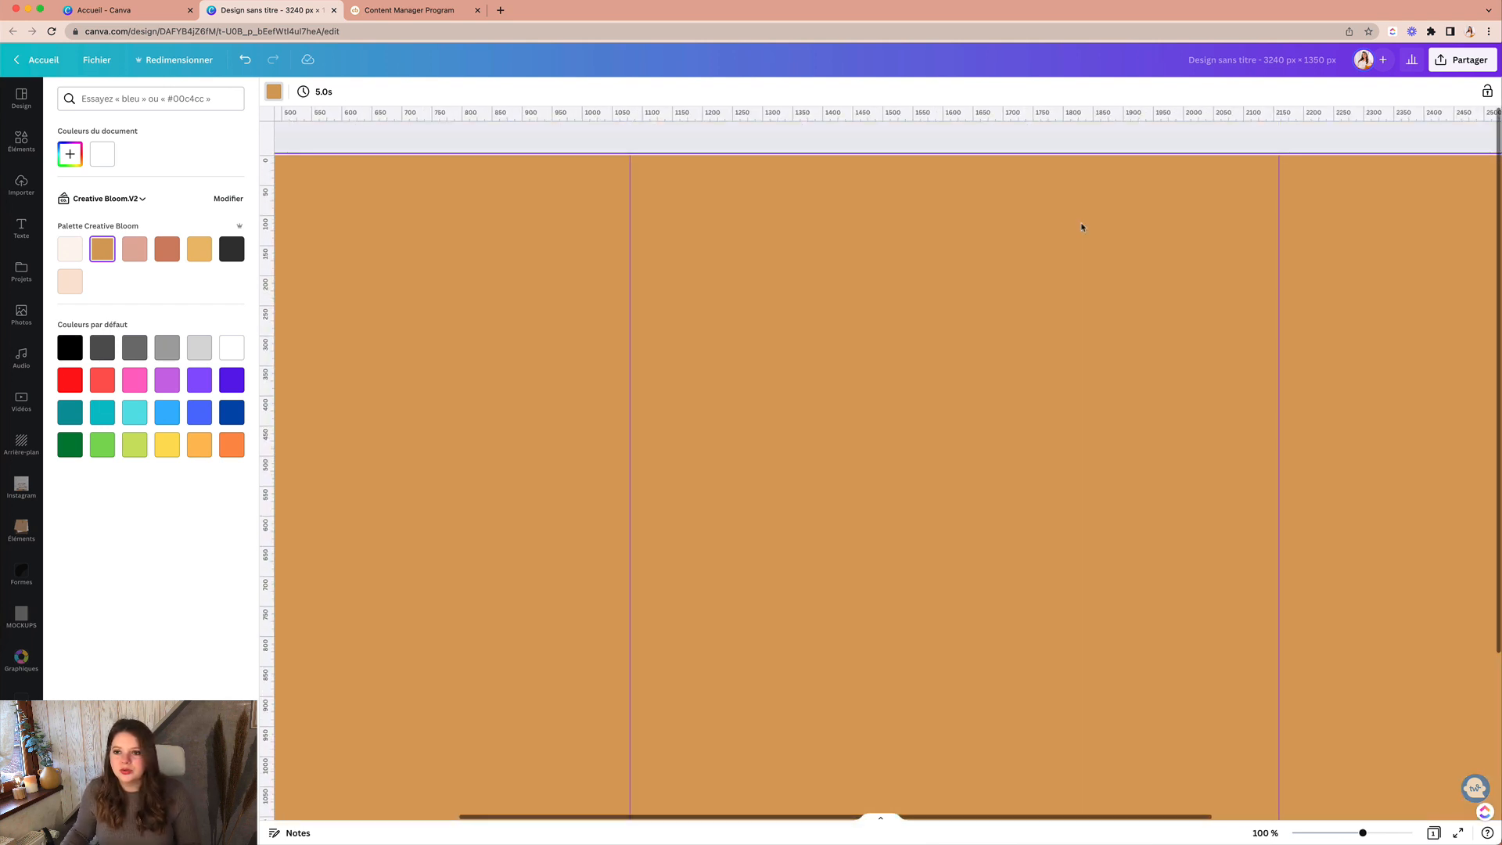
pyautogui.hscroll(5, 1080, 227)
pyautogui.moveTo(819, 161); pyautogui.dragTo(819, 160)
pyautogui.scroll(-5, 861, 166)
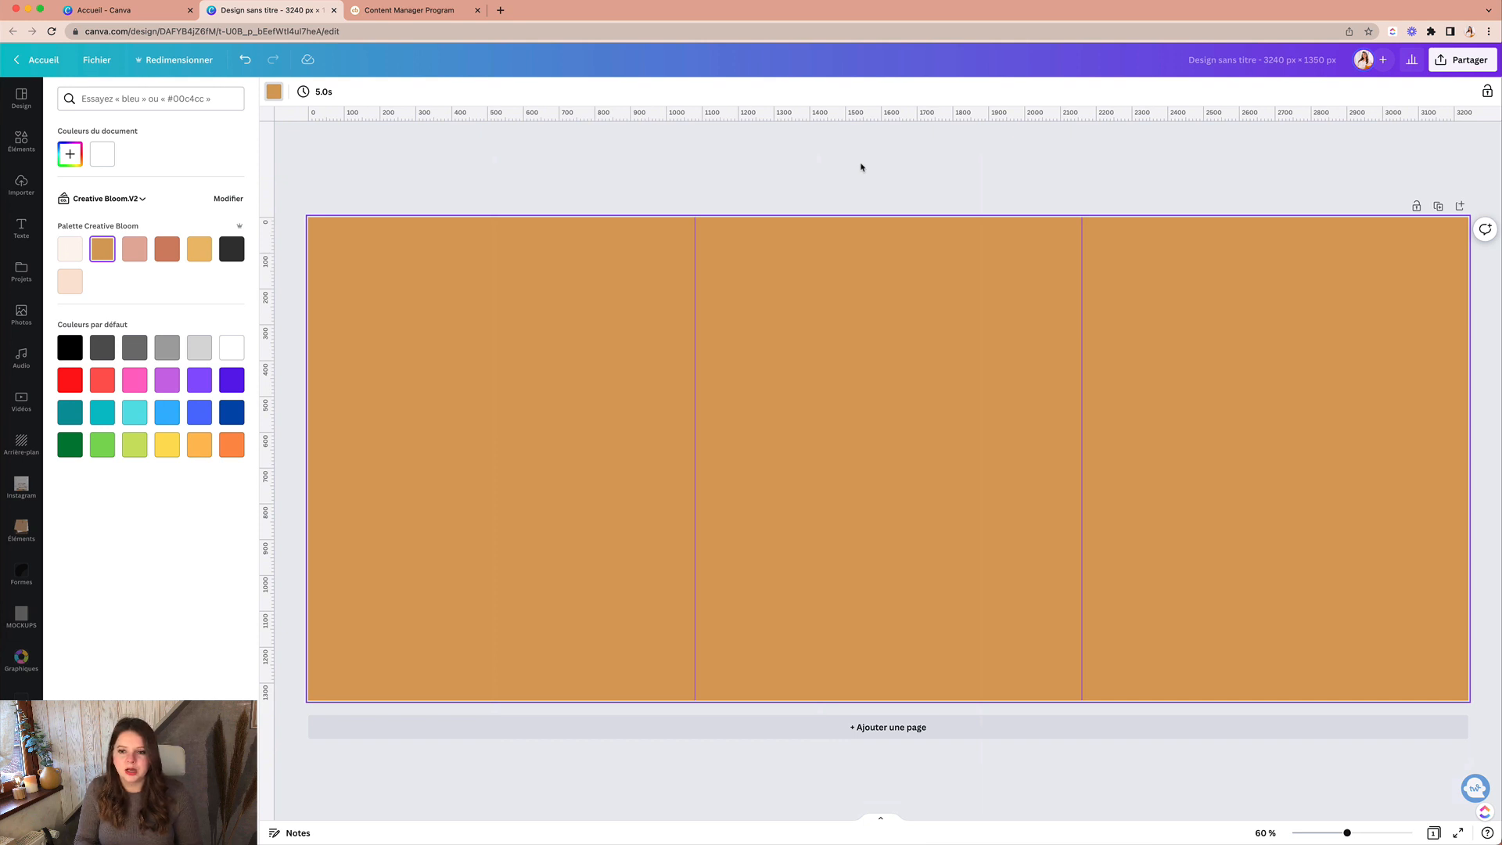
pyautogui.scroll(-1, 861, 166)
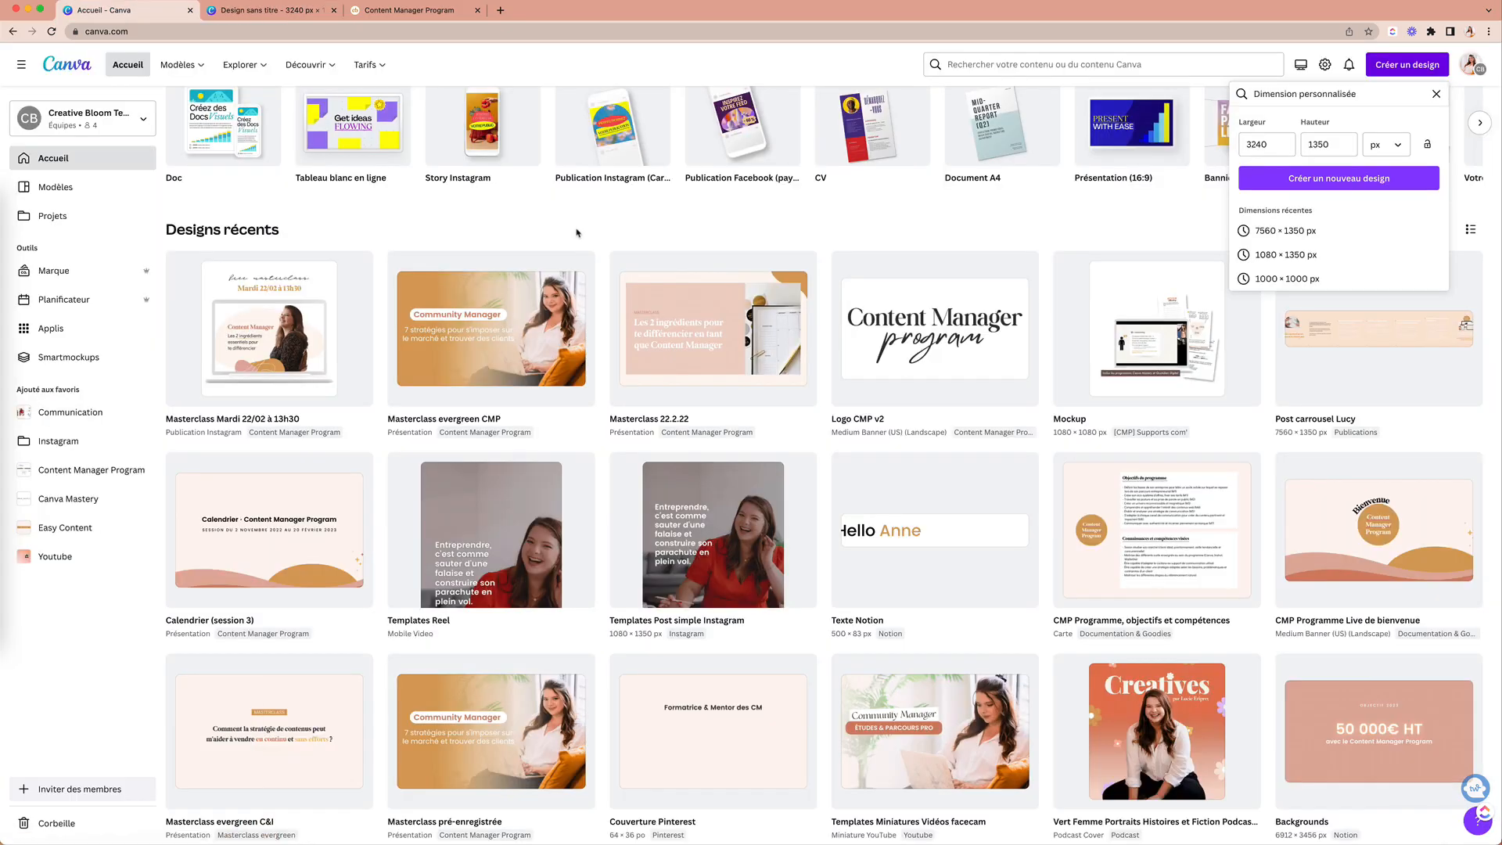
# Step: Bring the laptop mockup from the Mockup Masterclass design into the carousel and shrink it
pyautogui.click(332, 315)
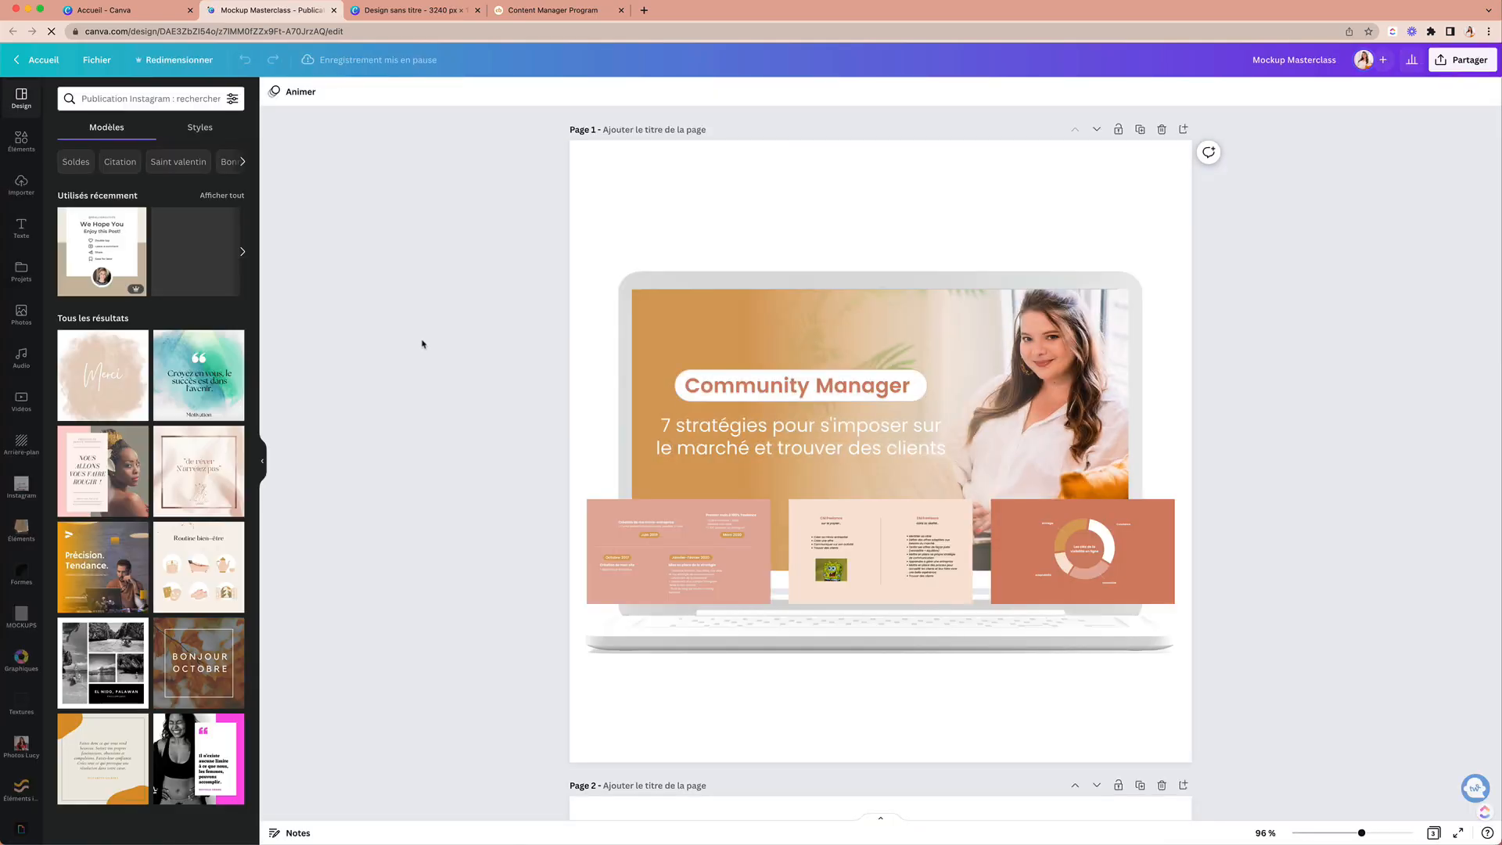
pyautogui.scroll(-1, 423, 344)
pyautogui.moveTo(477, 211); pyautogui.dragTo(1300, 650)
pyautogui.click(961, 610)
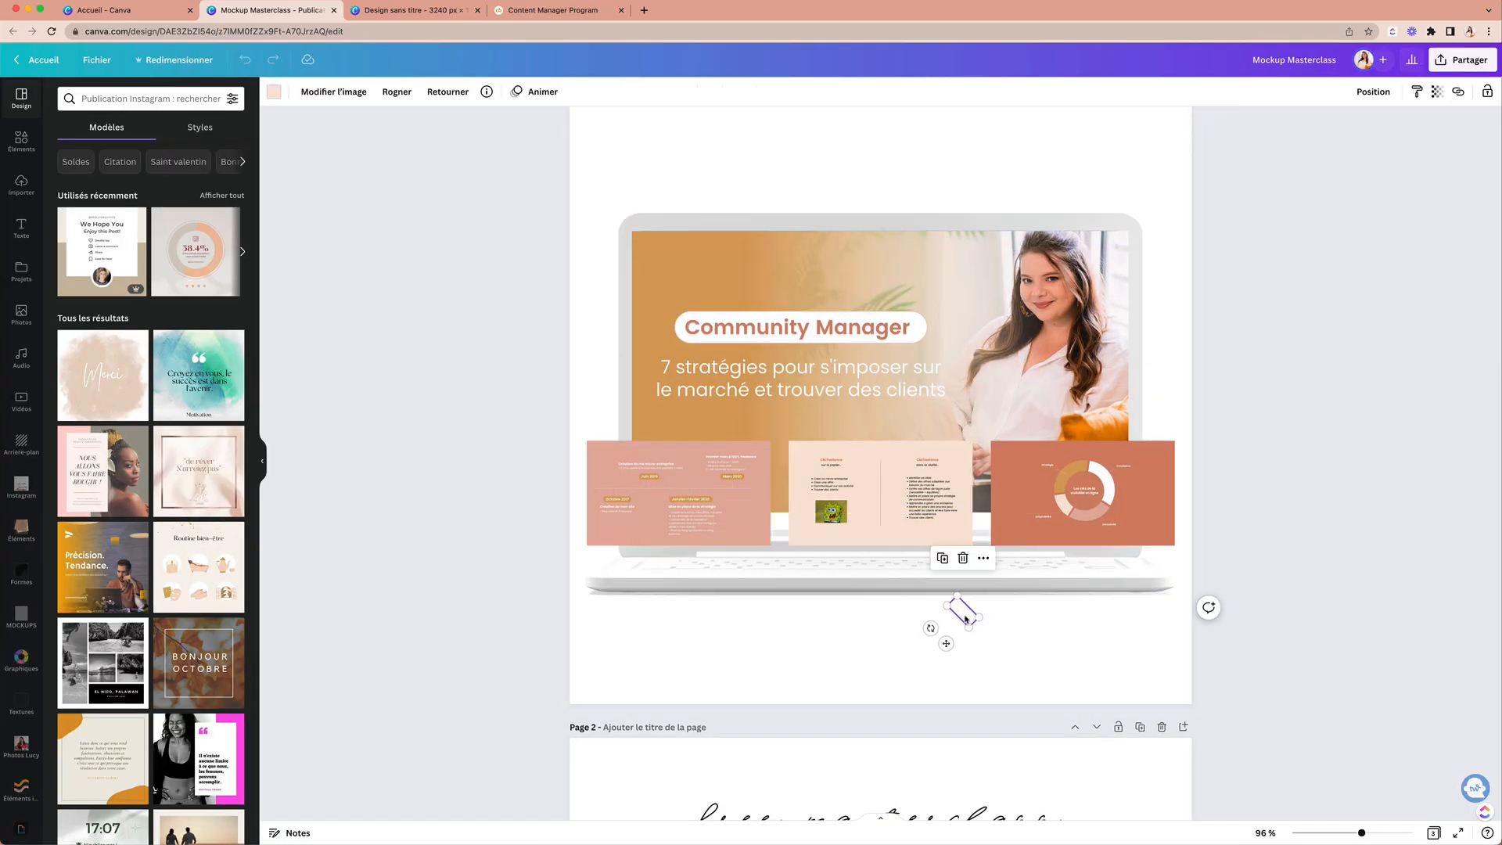
pyautogui.press('Delete')
pyautogui.moveTo(540, 205); pyautogui.dragTo(1217, 594)
pyautogui.click(428, 14)
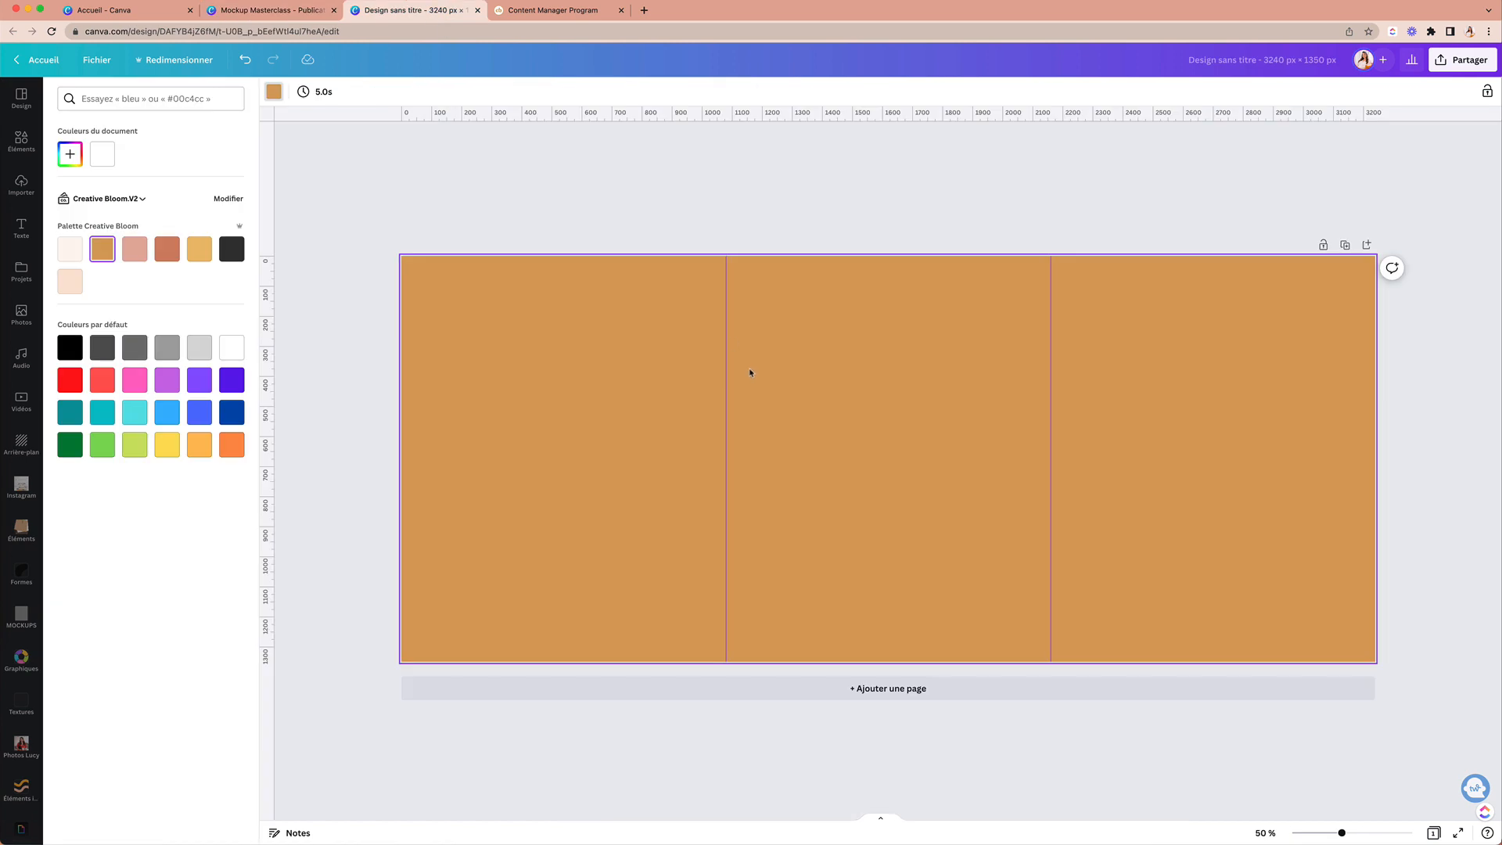
pyautogui.hotkey('ctrl', 'v')
pyautogui.moveTo(704, 530); pyautogui.dragTo(967, 522)
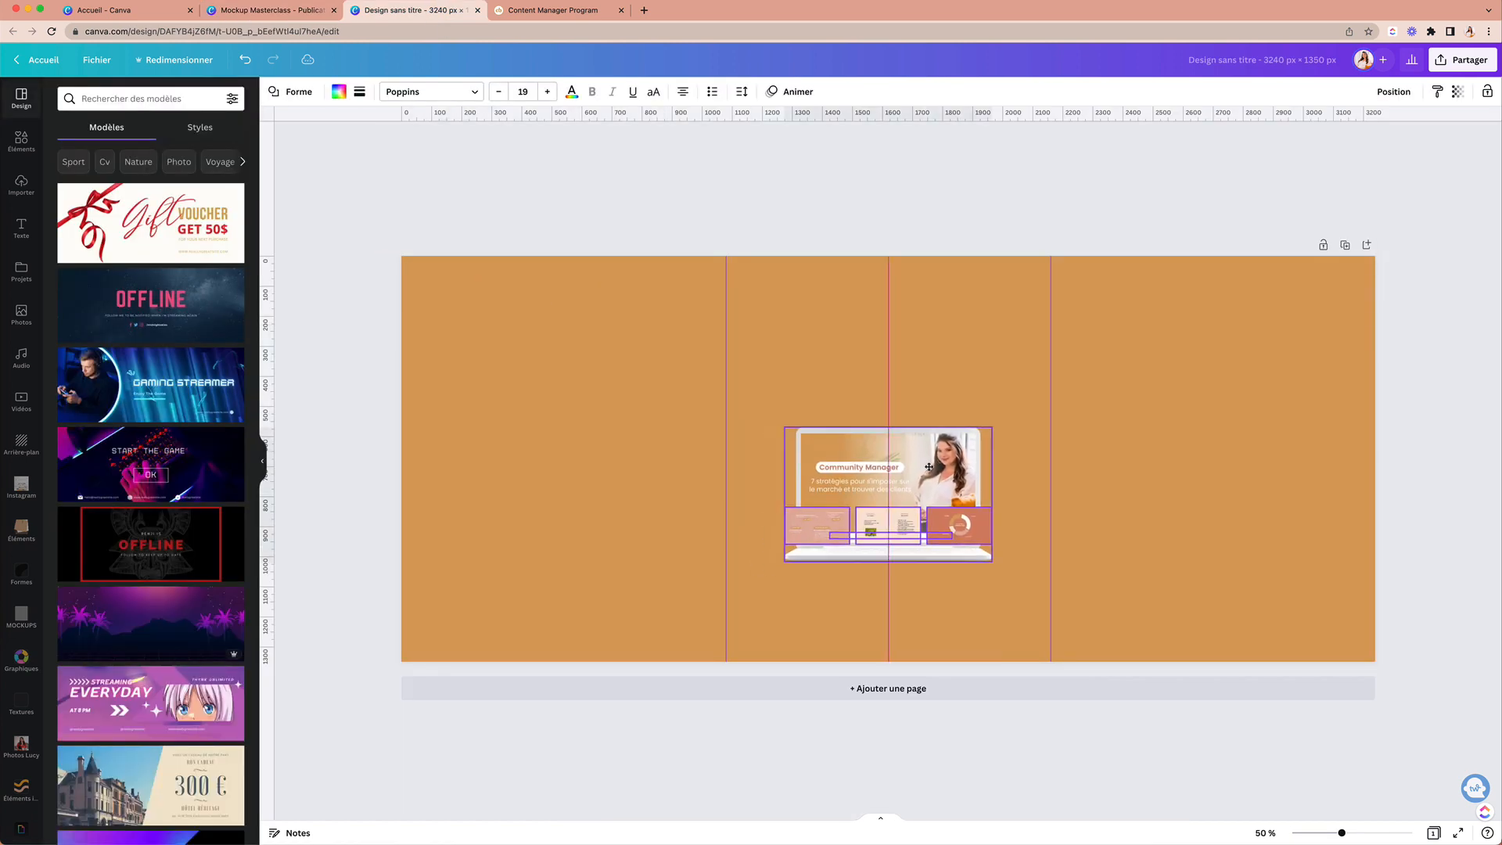
# Step: Add a 'Masterclass Gratuite' text box, enlarge it, and place it above the laptop
pyautogui.click(876, 455)
pyautogui.write('Masterclass Gratuite')
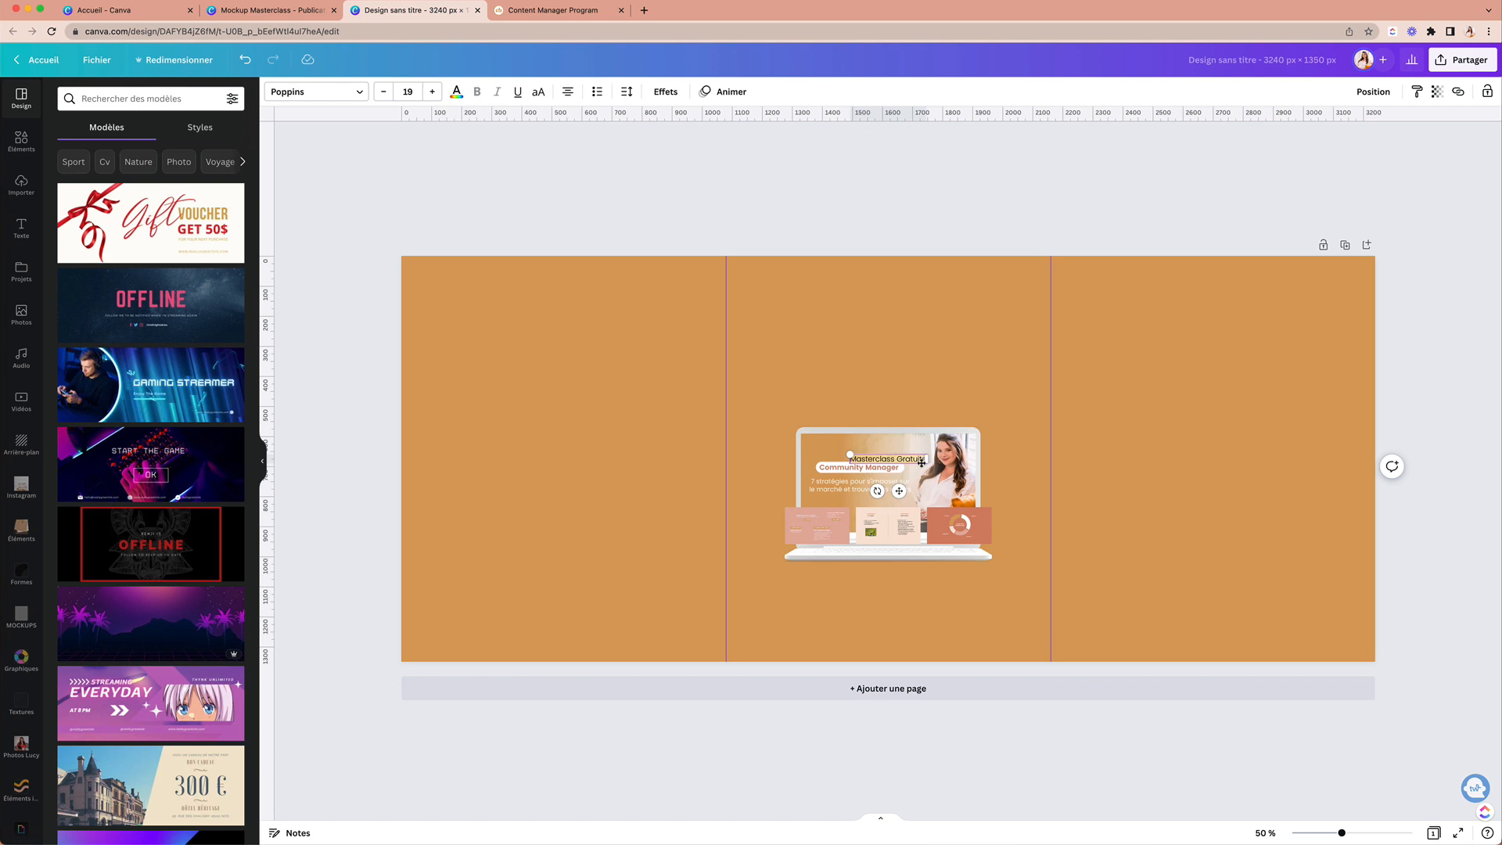
pyautogui.moveTo(927, 464); pyautogui.dragTo(1023, 475)
pyautogui.moveTo(946, 502); pyautogui.dragTo(899, 393)
# Step: Style the heading white in Poppins SemiBold capitals with wide letter spacing, and shrink it
pyautogui.click(456, 92)
pyautogui.click(166, 154)
pyautogui.click(321, 93)
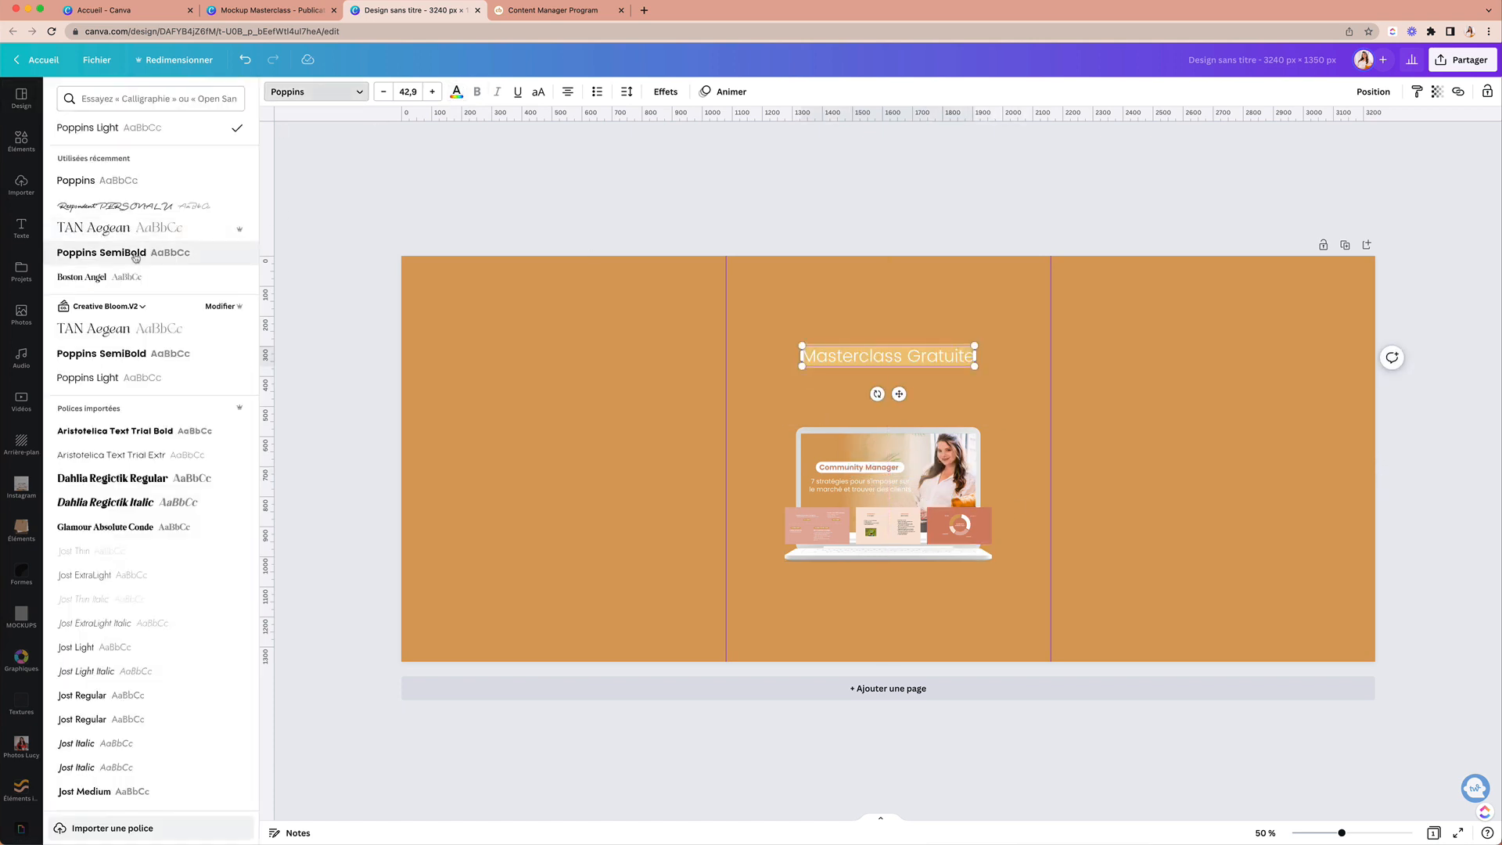
pyautogui.click(134, 252)
pyautogui.click(575, 397)
pyautogui.moveTo(854, 357); pyautogui.dragTo(854, 343)
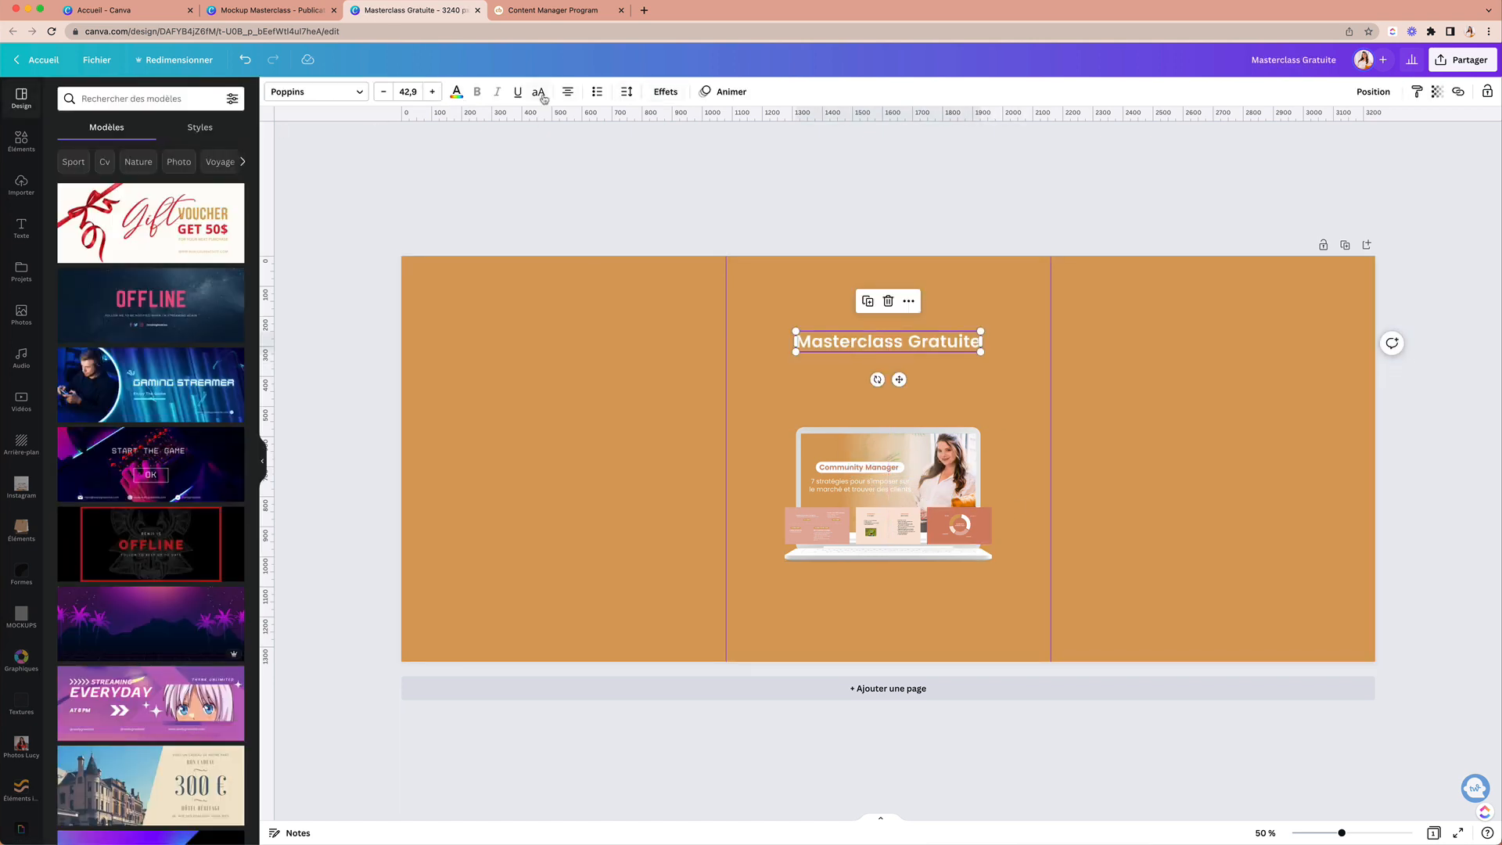
pyautogui.click(538, 92)
pyautogui.click(626, 92)
pyautogui.click(686, 144)
pyautogui.moveTo(1011, 352); pyautogui.dragTo(901, 349)
# Step: Add a solid white line, shortened and centred beneath the heading
pyautogui.press('l')
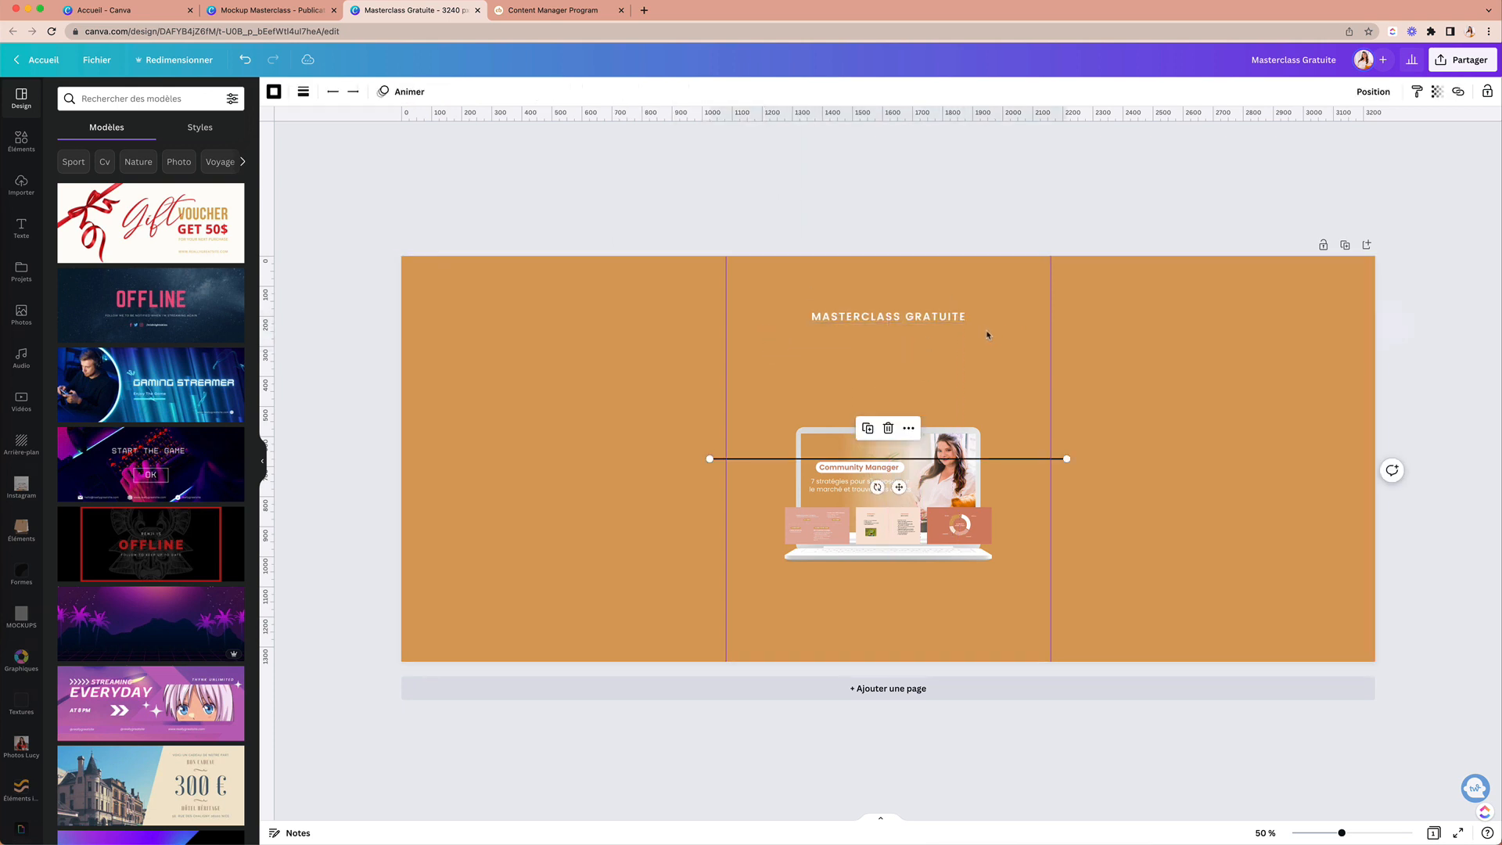
pyautogui.moveTo(1067, 459); pyautogui.dragTo(952, 331)
pyautogui.click(305, 92)
pyautogui.click(453, 129)
pyautogui.click(322, 128)
pyautogui.click(275, 92)
pyautogui.click(168, 154)
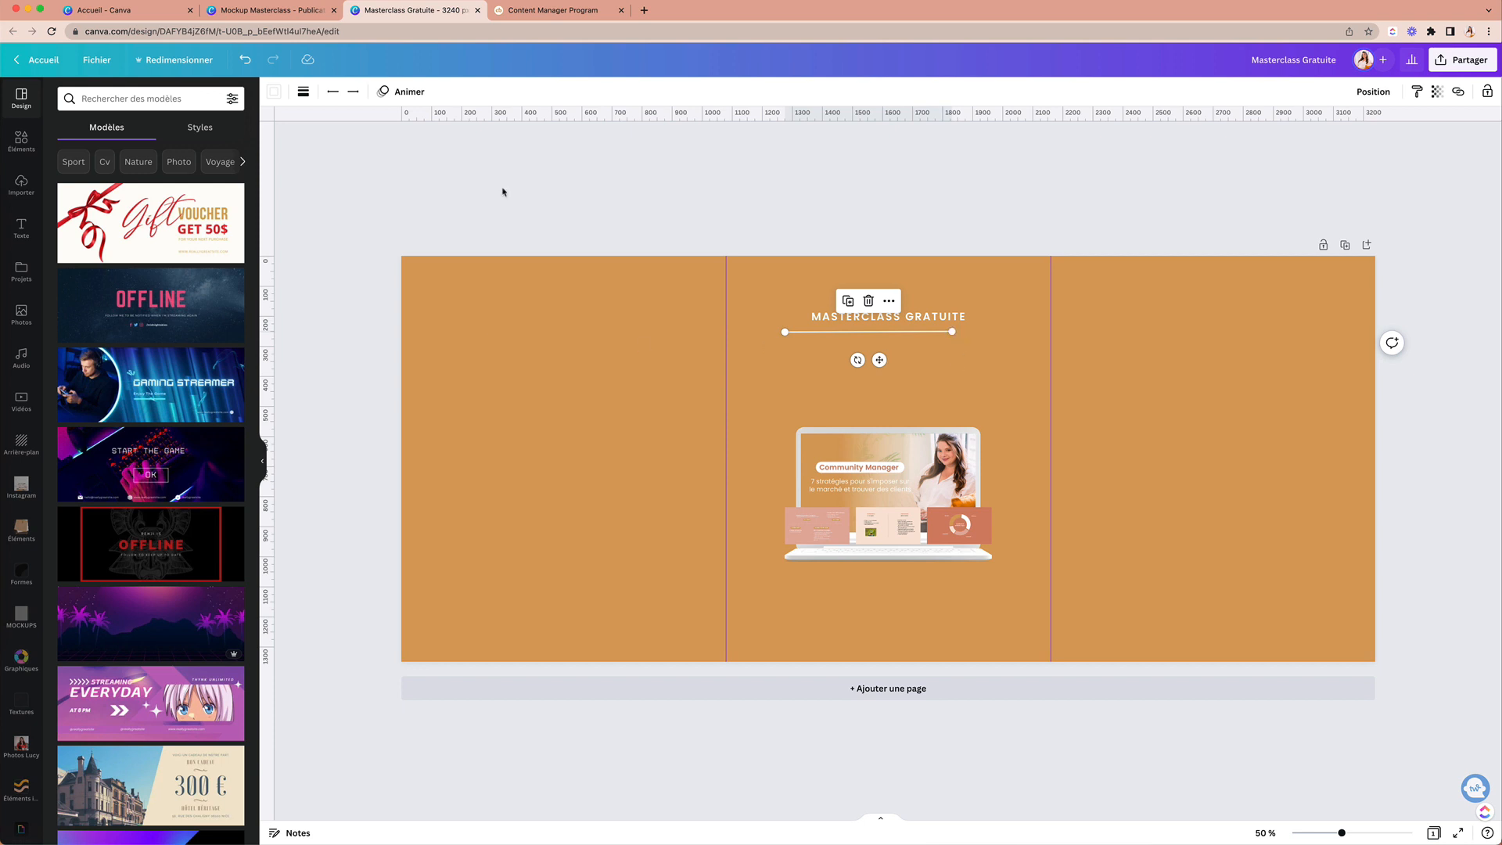
pyautogui.click(304, 91)
pyautogui.click(459, 179)
pyautogui.click(459, 180)
pyautogui.moveTo(879, 360); pyautogui.dragTo(902, 358)
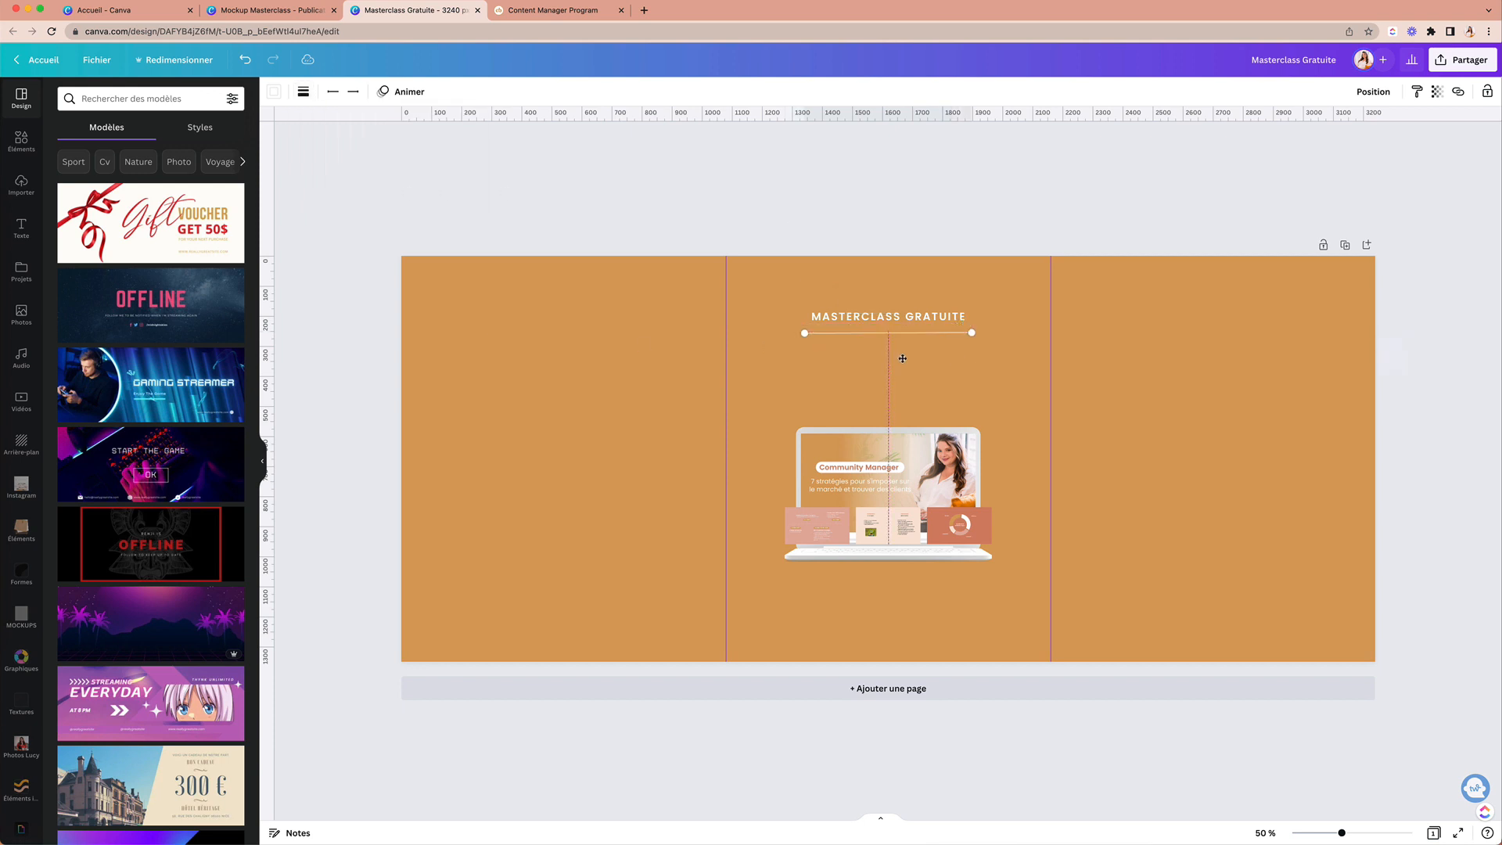
pyautogui.click(952, 363)
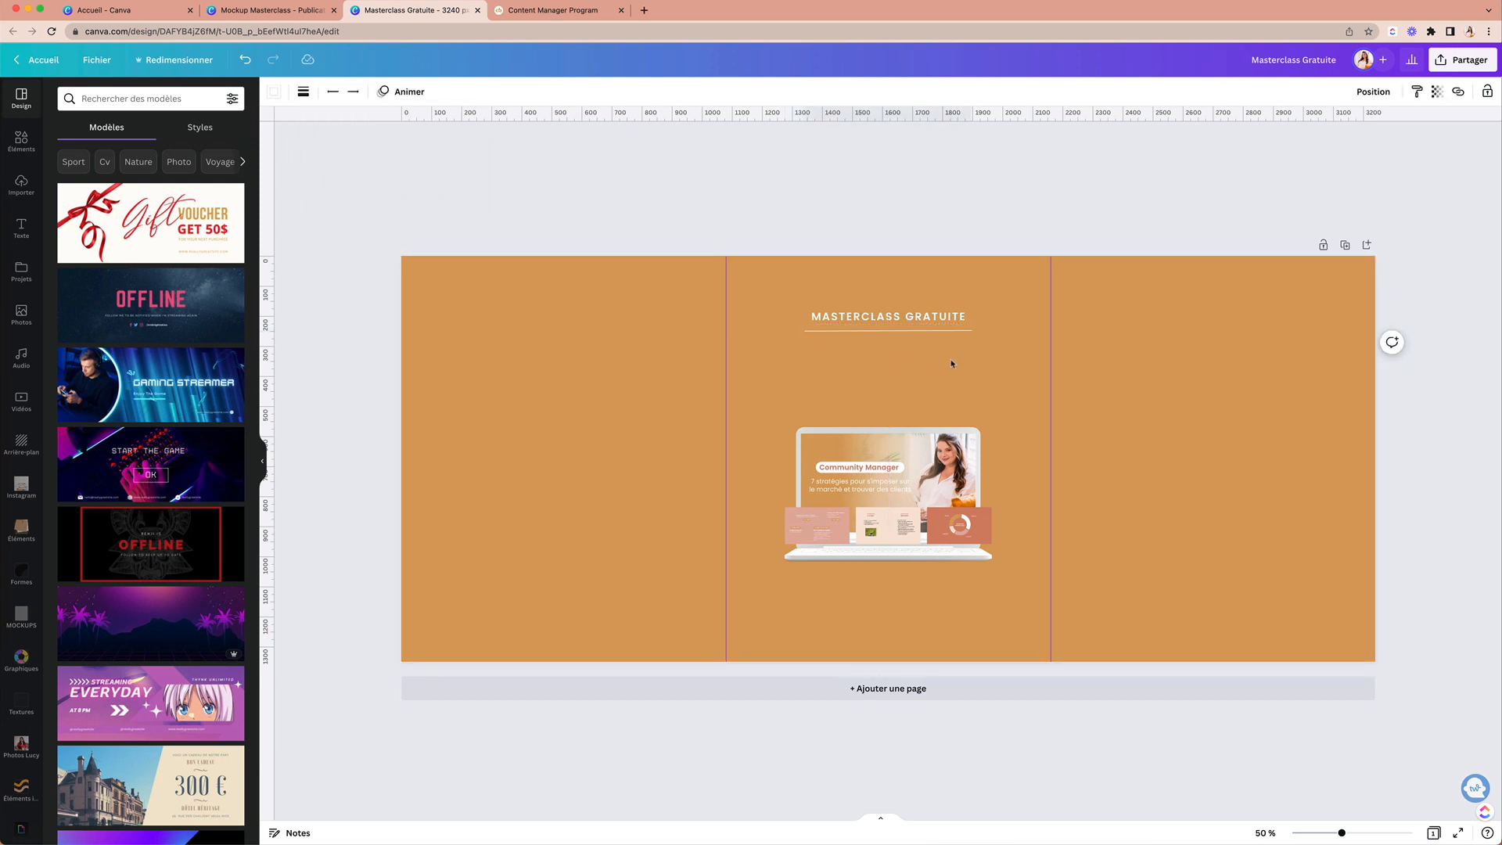
# Step: Add the subtitle '7 stratégies pour s'imposer sur le marché et trouver des clients' in white, lowercase, spacing 0, two lines
pyautogui.write('t7 stratégies pou')
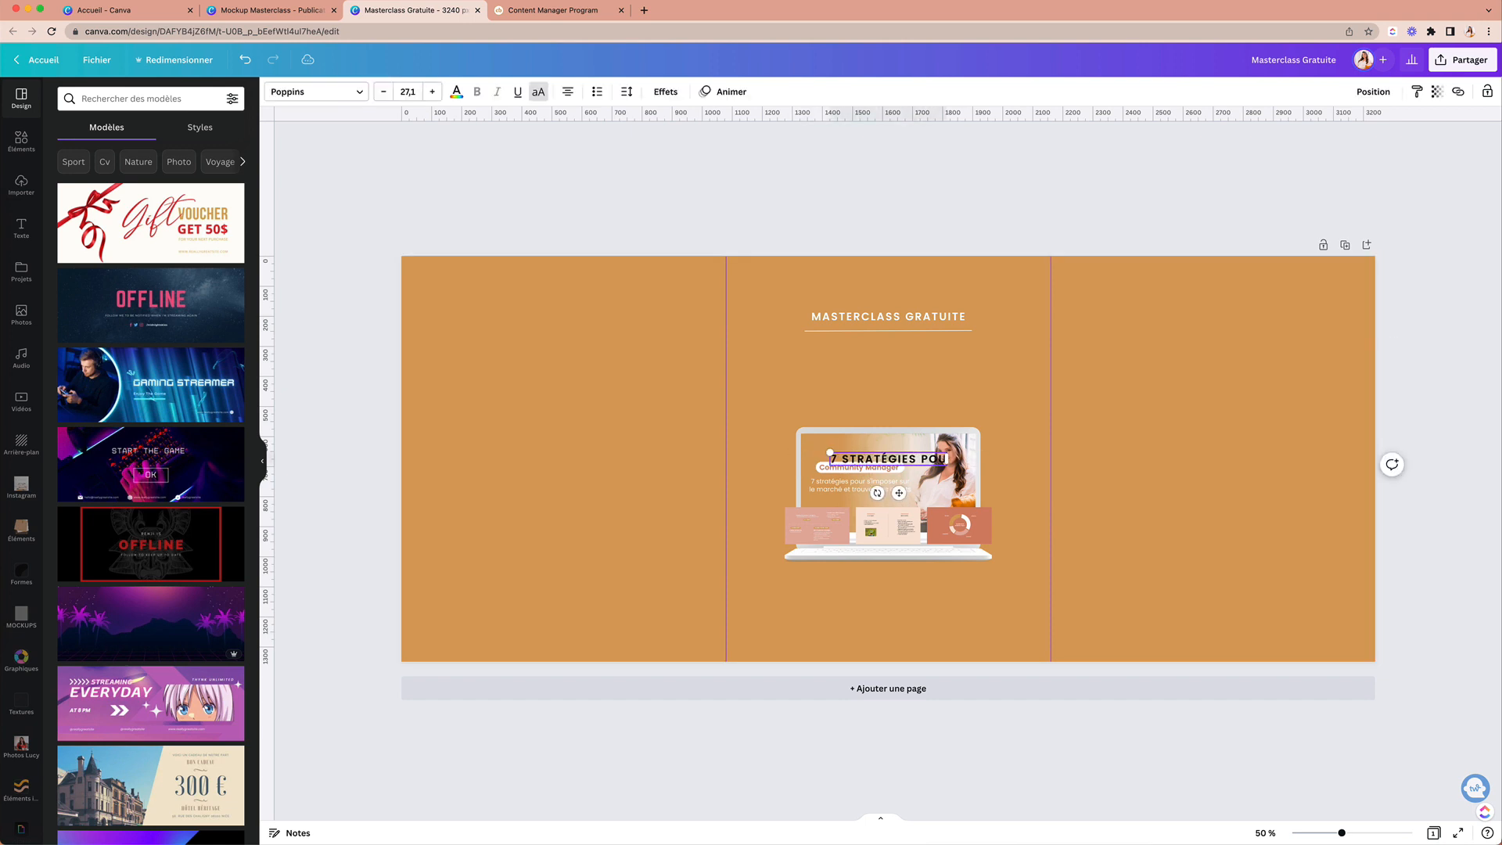
pyautogui.write("r s'imposer sur le marché et trouver de")
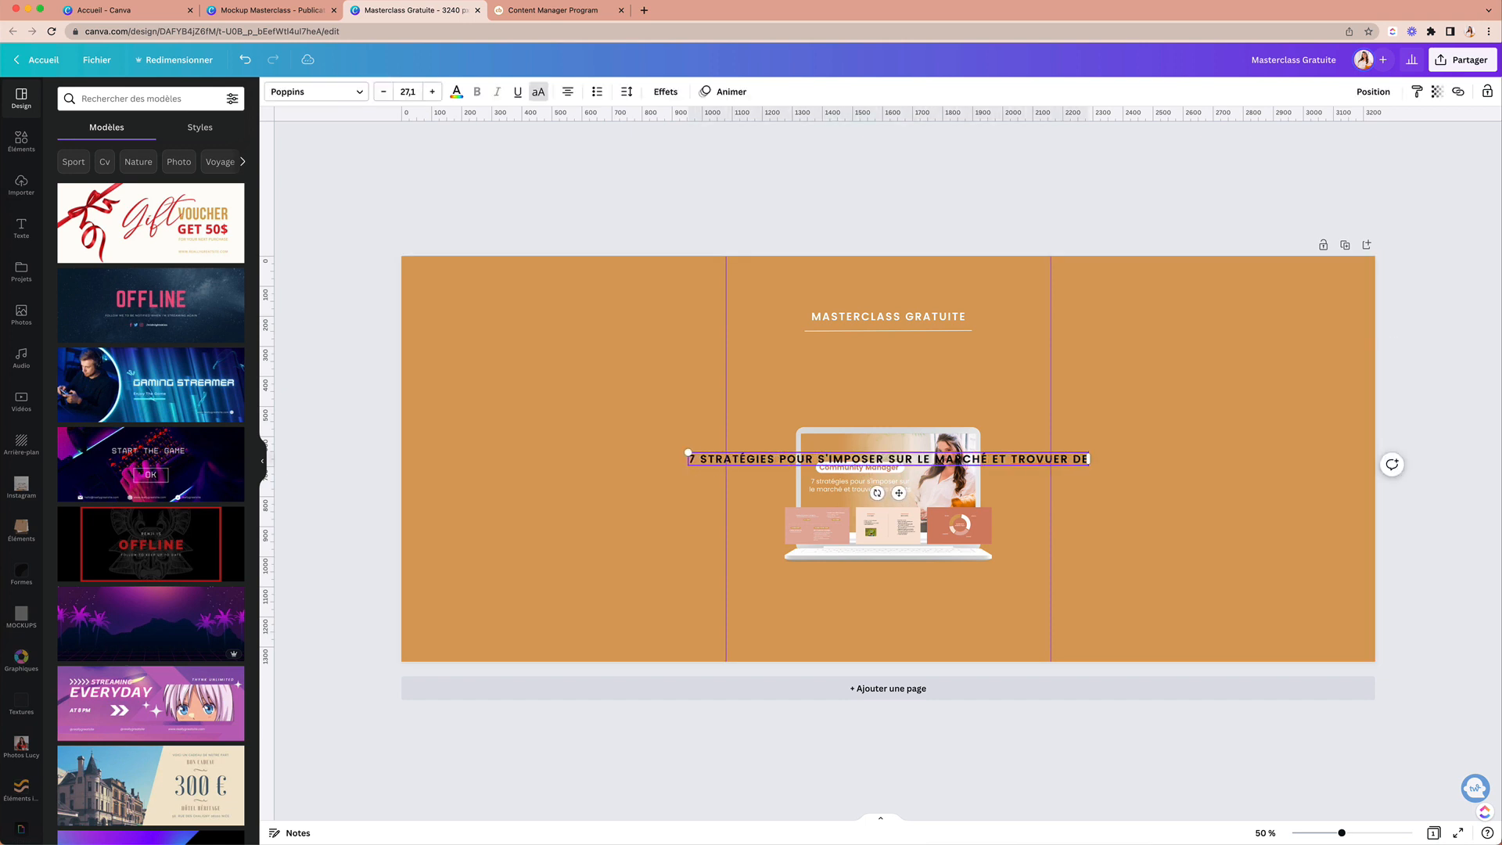
pyautogui.write('s clients')
pyautogui.press('super+a')
pyautogui.click(539, 92)
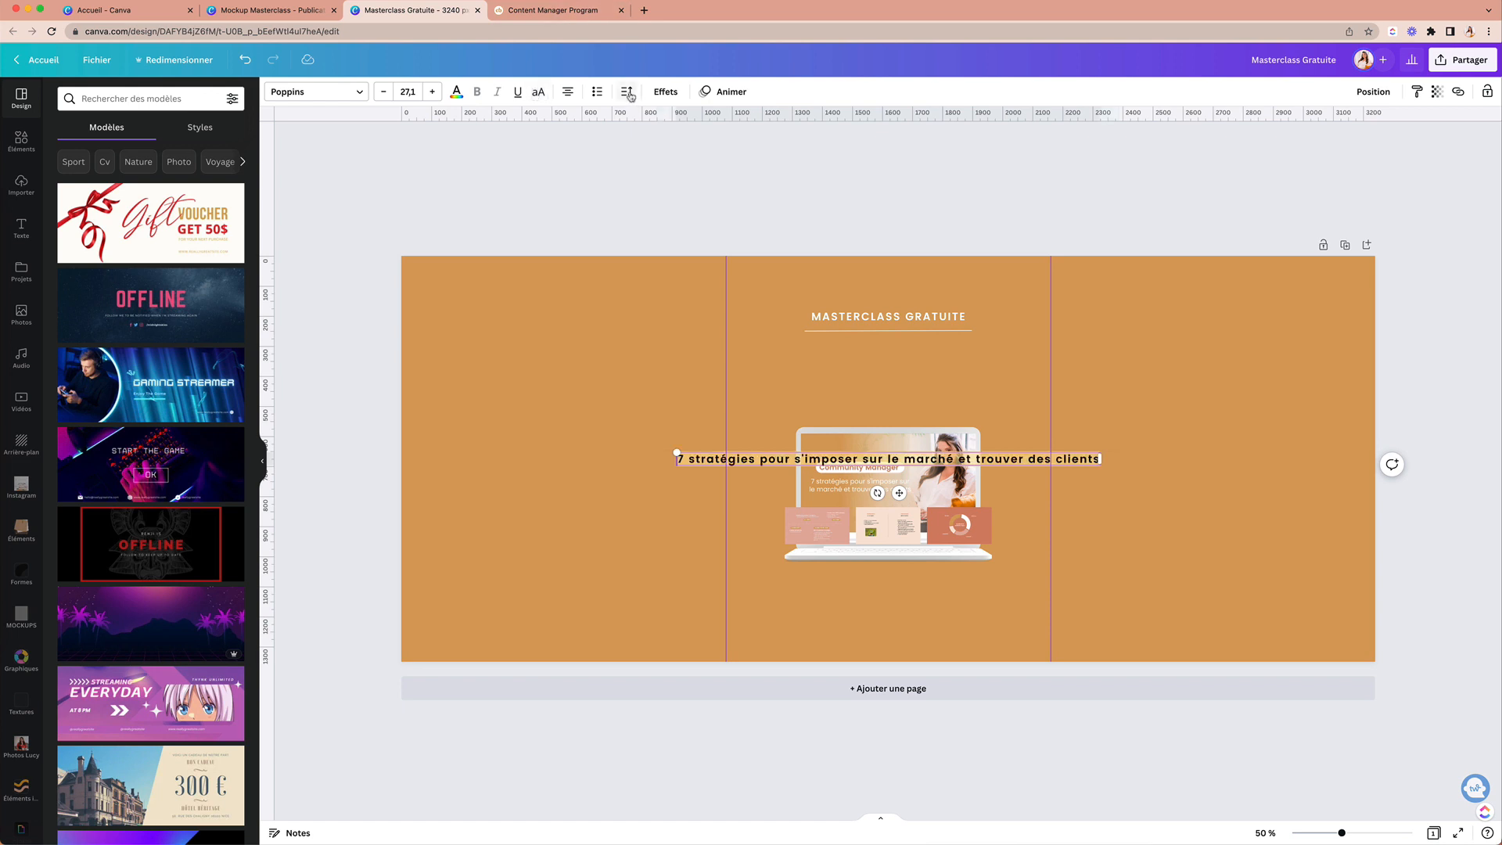
pyautogui.click(629, 94)
pyautogui.click(794, 129)
pyautogui.write('0')
pyautogui.press('Return')
pyautogui.moveTo(1068, 459); pyautogui.dragTo(932, 464)
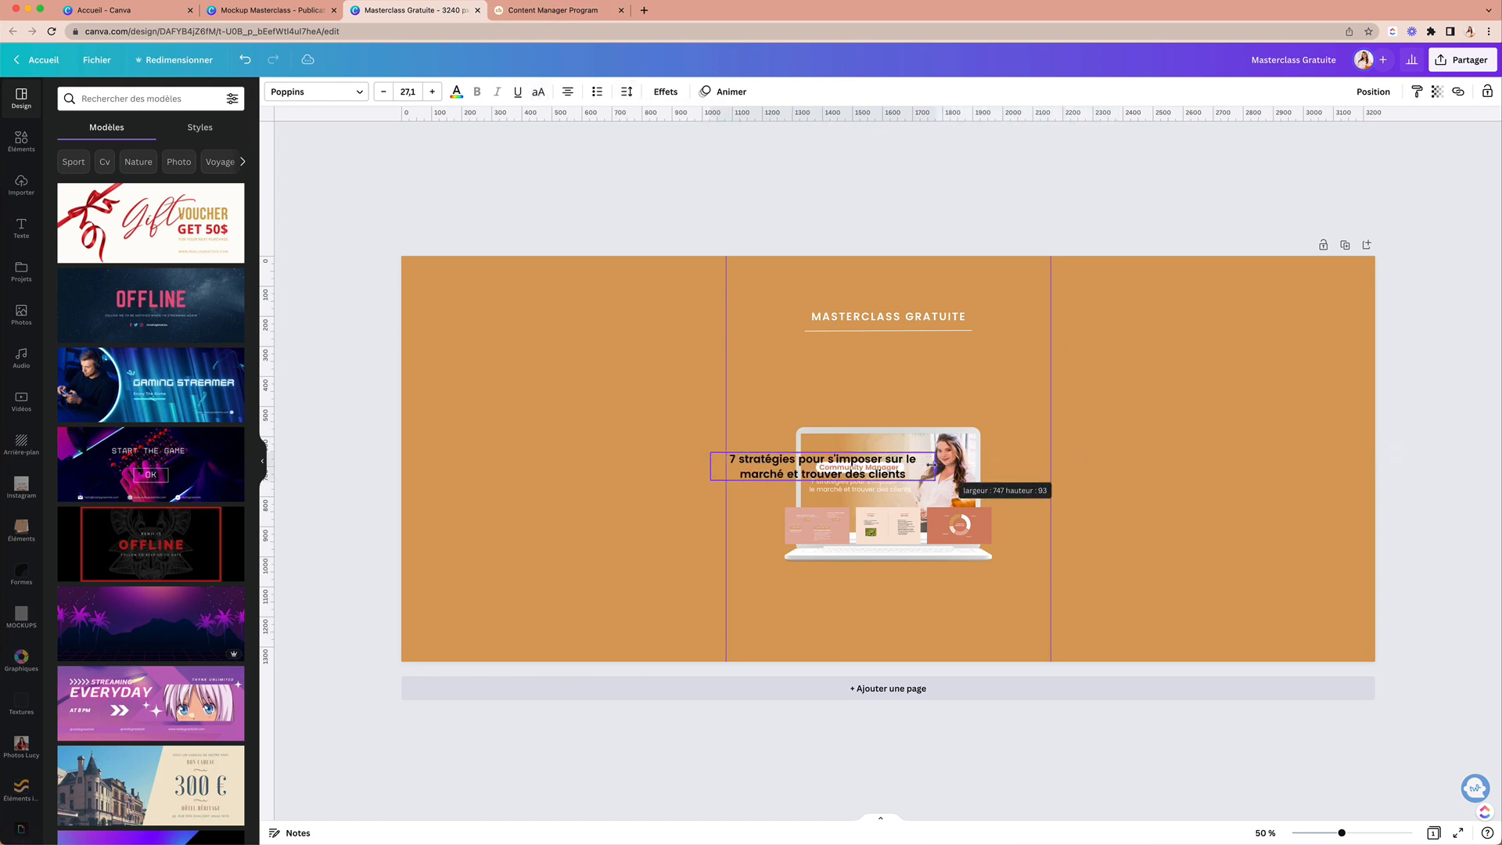
pyautogui.moveTo(834, 509); pyautogui.dragTo(899, 420)
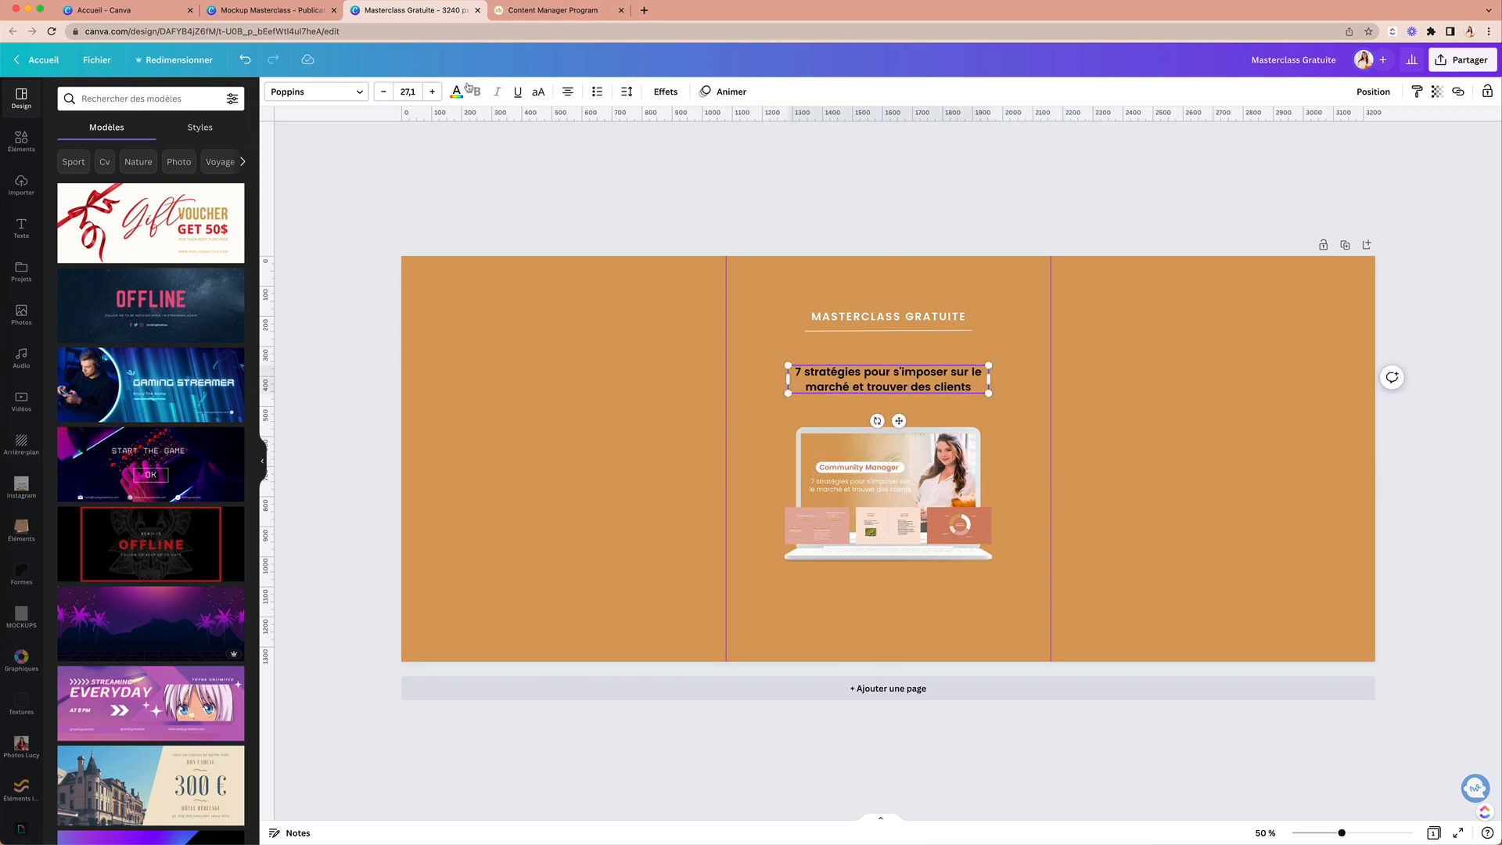
pyautogui.click(456, 91)
pyautogui.click(167, 153)
pyautogui.click(1042, 386)
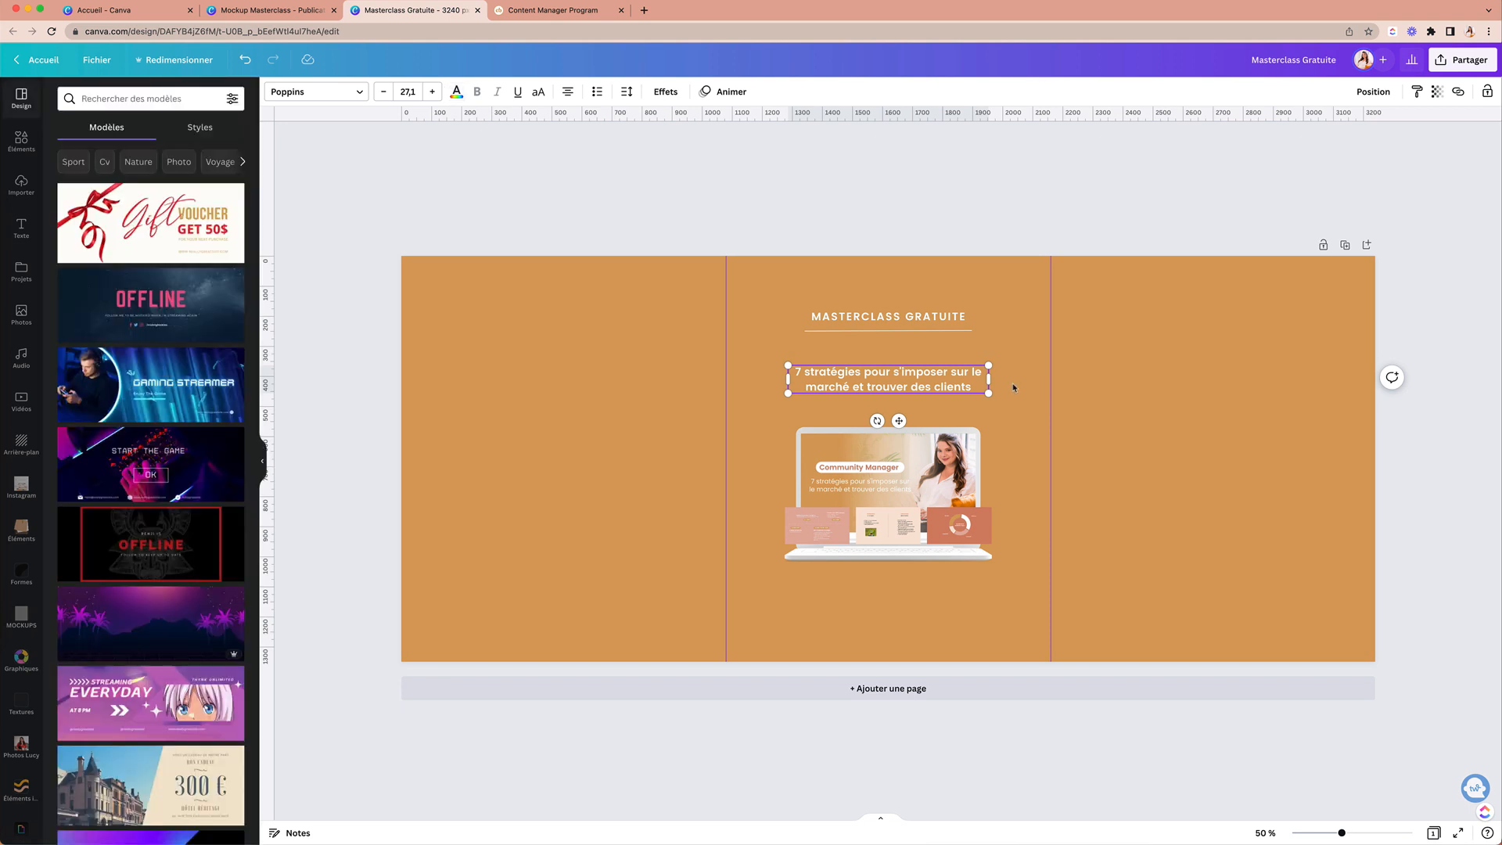
pyautogui.click(928, 389)
# Step: Enlarge the laptop mockup group and move it toward the bottom of the page
pyautogui.moveTo(1019, 414); pyautogui.dragTo(731, 502)
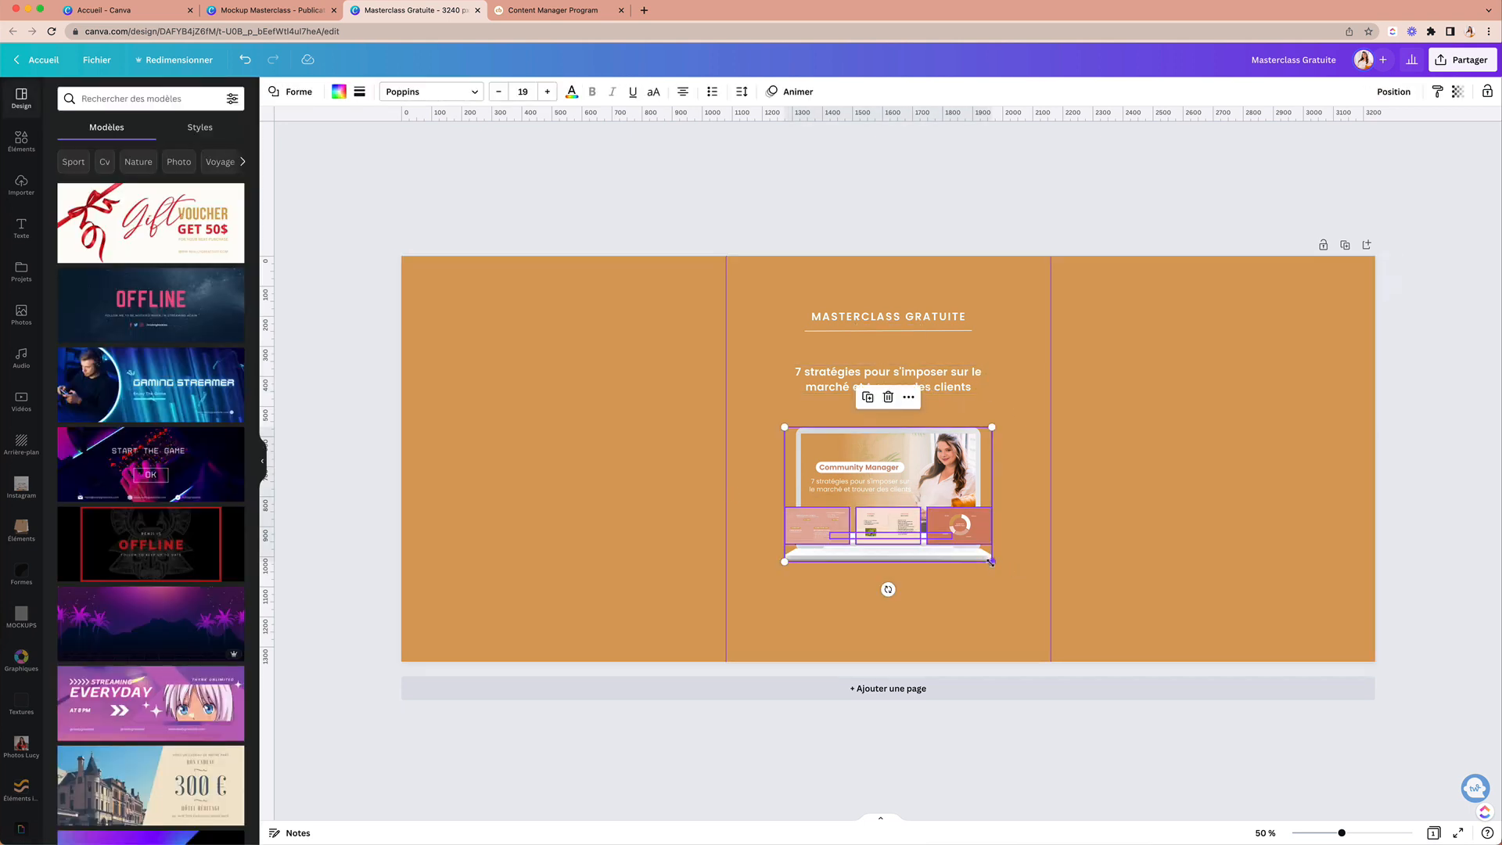
pyautogui.moveTo(992, 561); pyautogui.dragTo(1046, 597)
pyautogui.moveTo(945, 510)
pyautogui.mouseDown()
pyautogui.moveTo(918, 575)
pyautogui.moveTo(918, 517)
pyautogui.mouseUp()
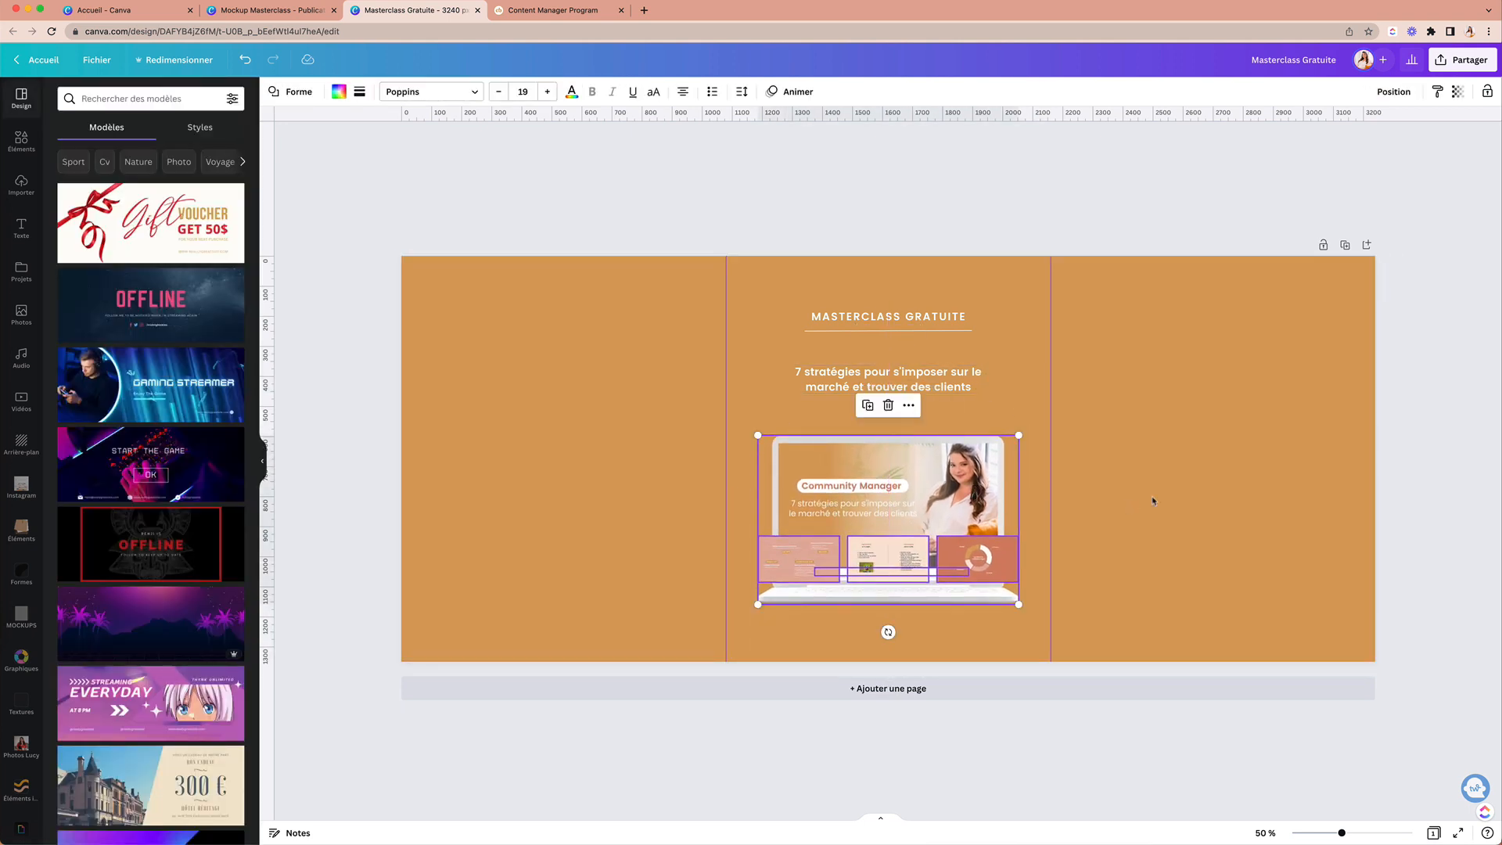
pyautogui.click(1081, 475)
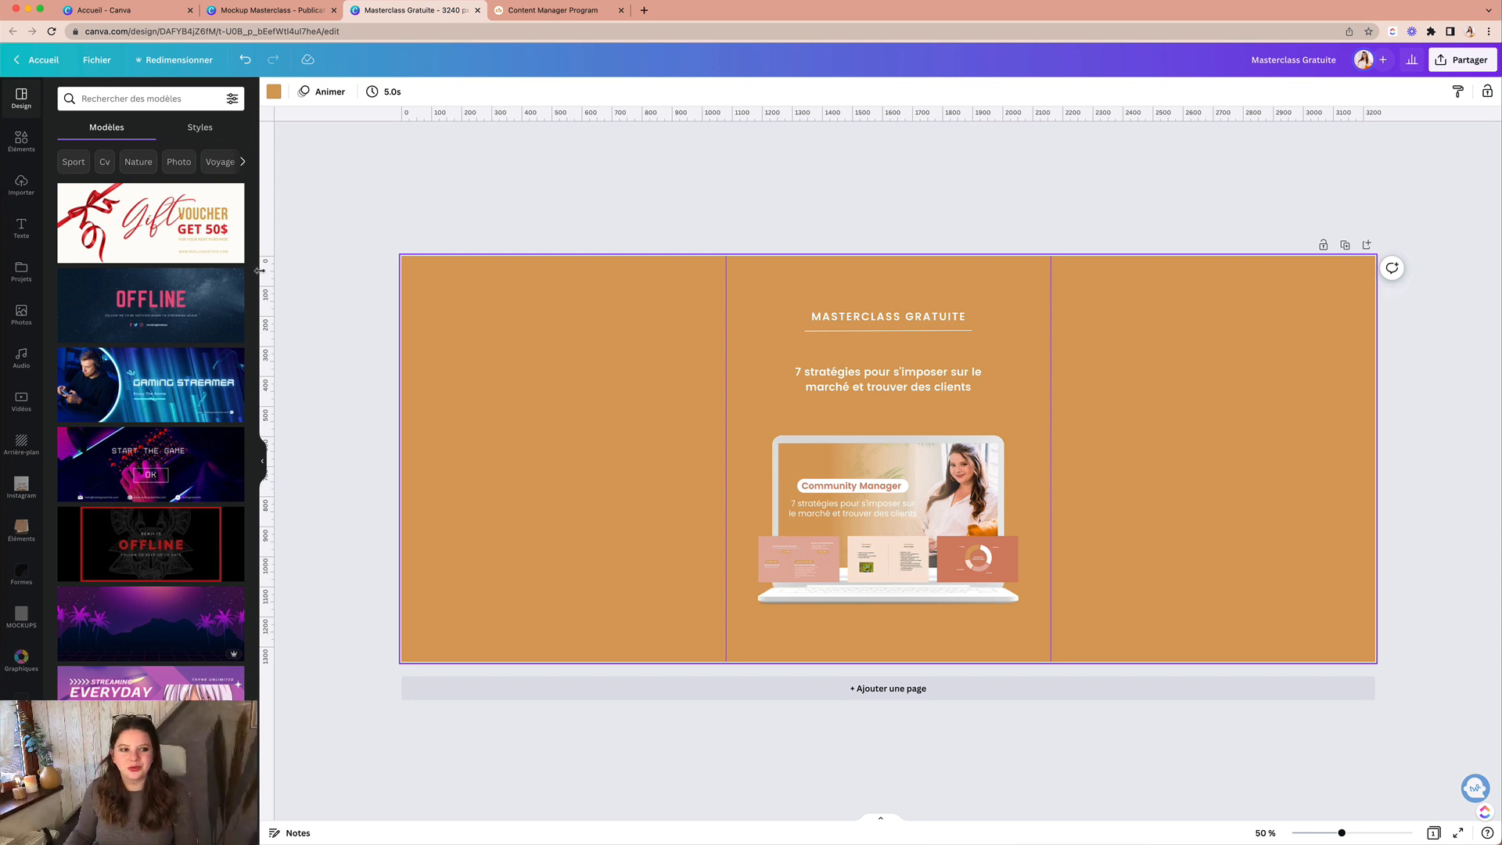
pyautogui.click(21, 141)
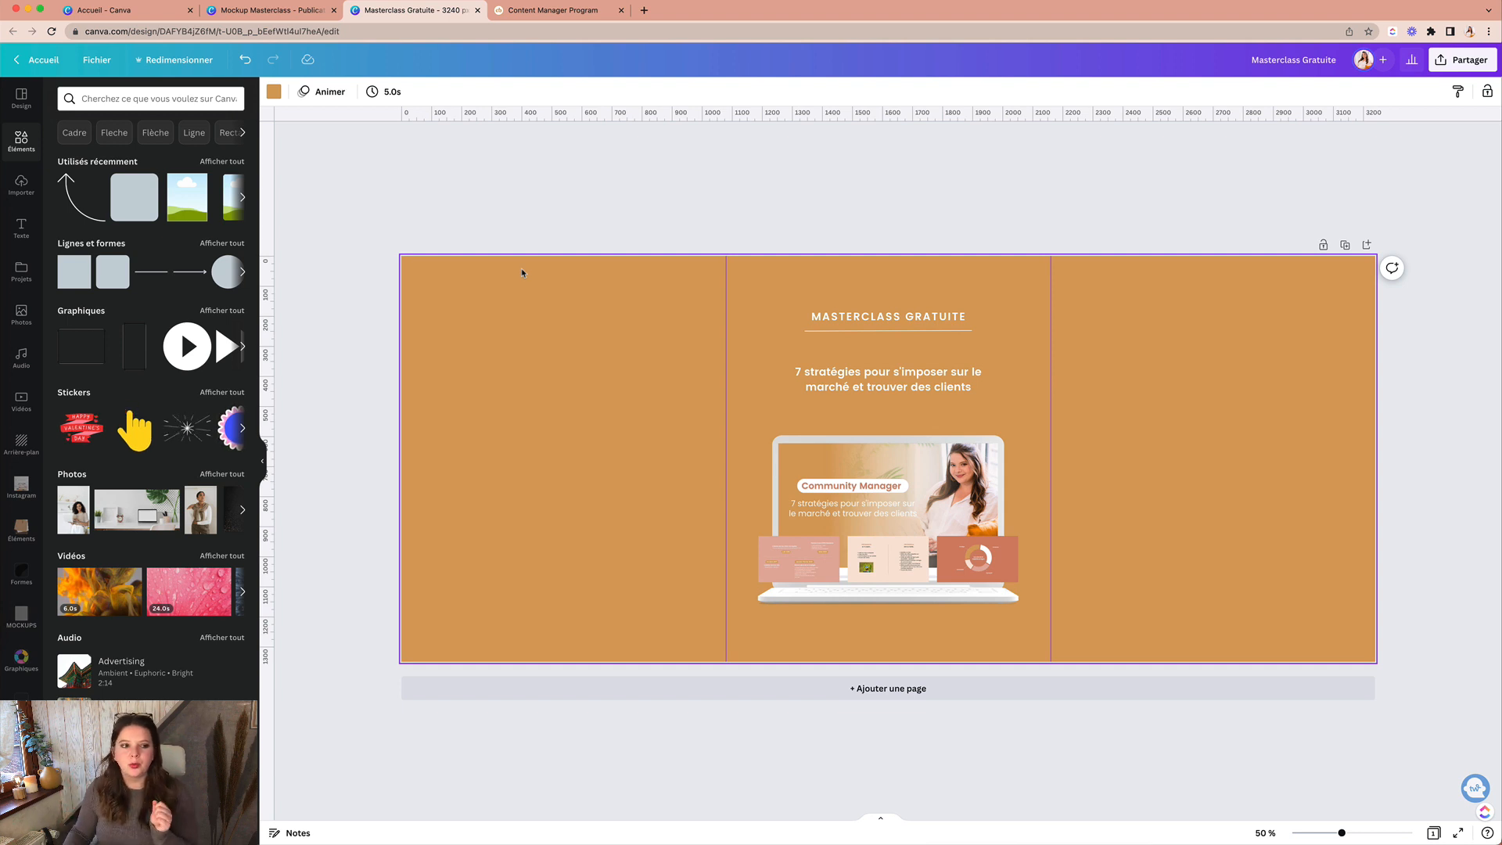
# Step: Add a 1080 × 1080 square aligned with the middle panel
pyautogui.click(71, 286)
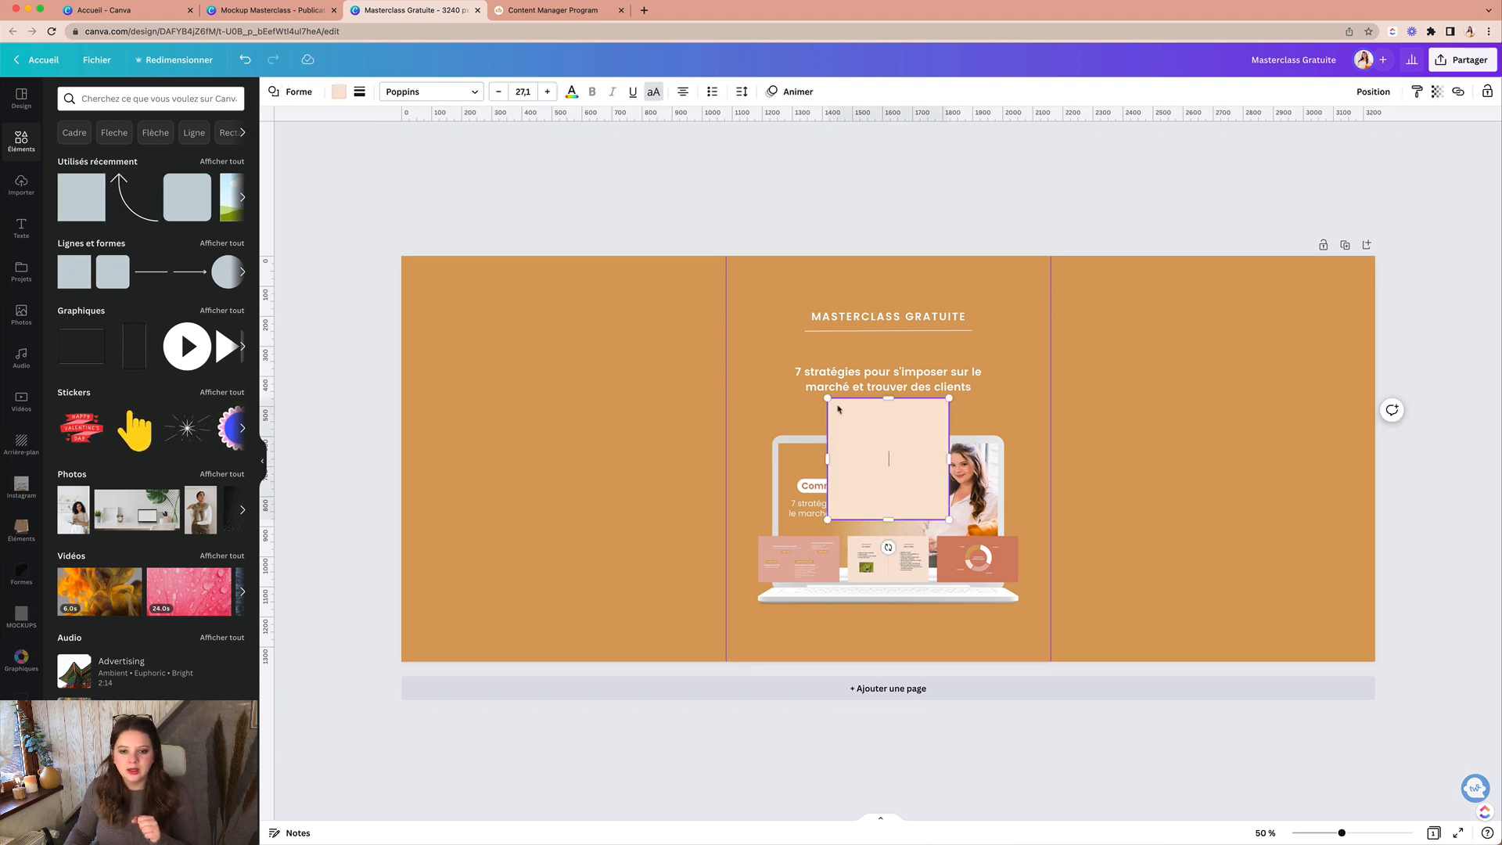
pyautogui.moveTo(829, 399); pyautogui.dragTo(702, 327)
pyautogui.moveTo(949, 520); pyautogui.dragTo(1051, 621)
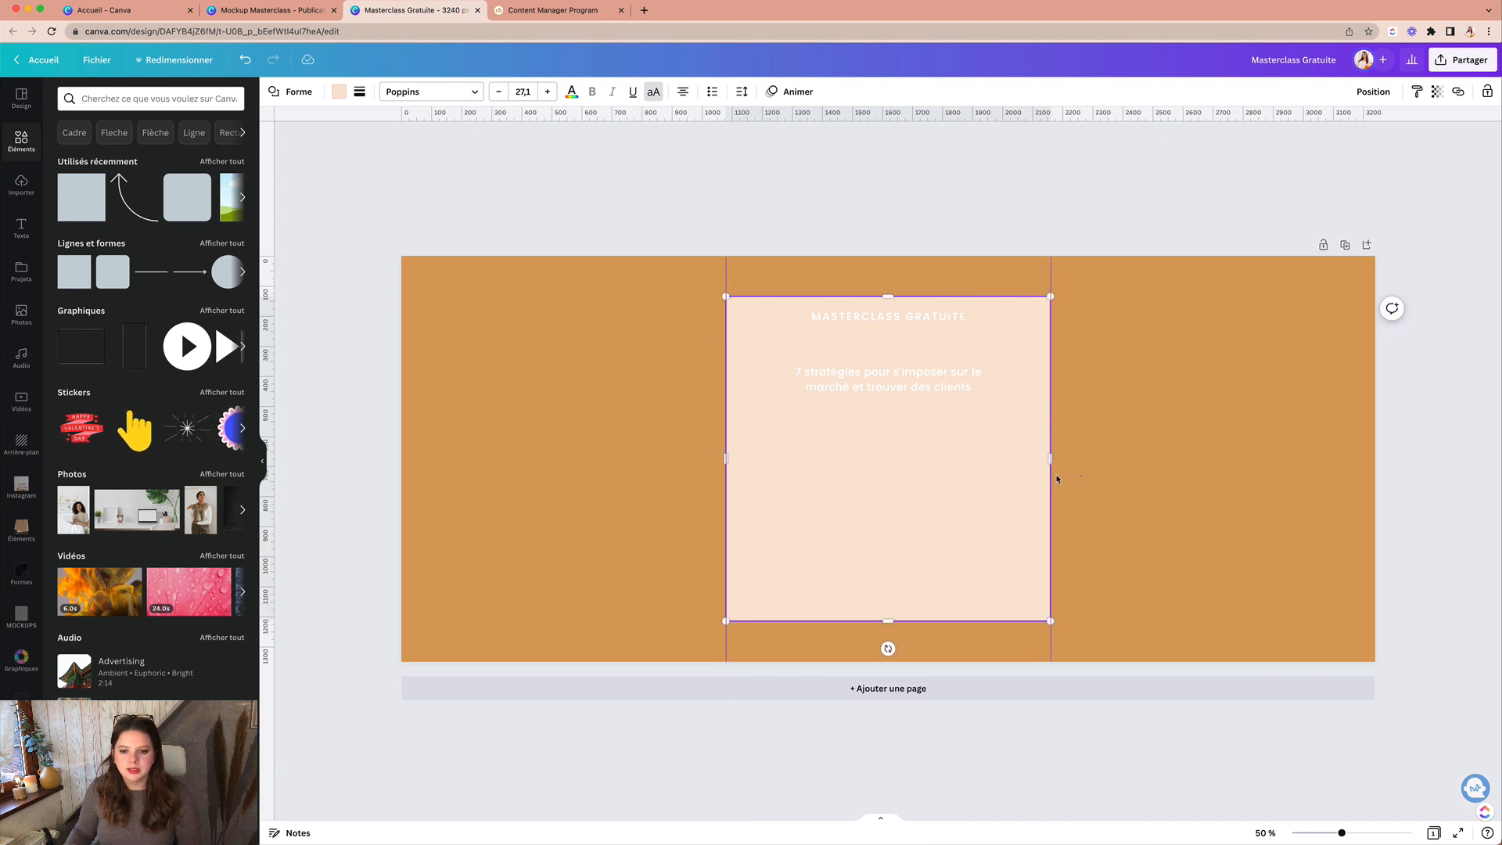
pyautogui.moveTo(992, 479); pyautogui.dragTo(992, 469)
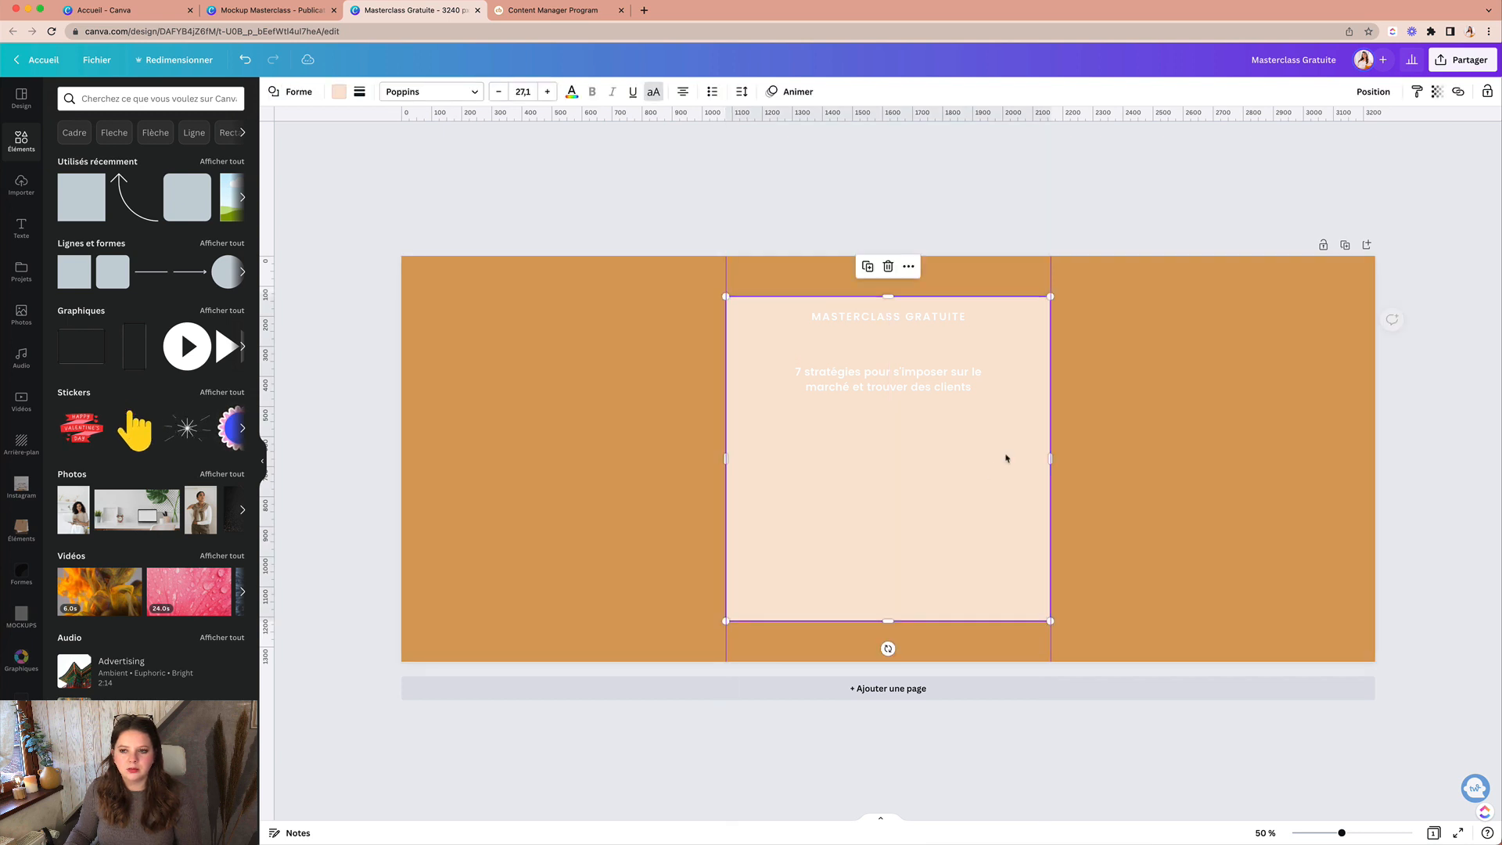
pyautogui.click(1373, 91)
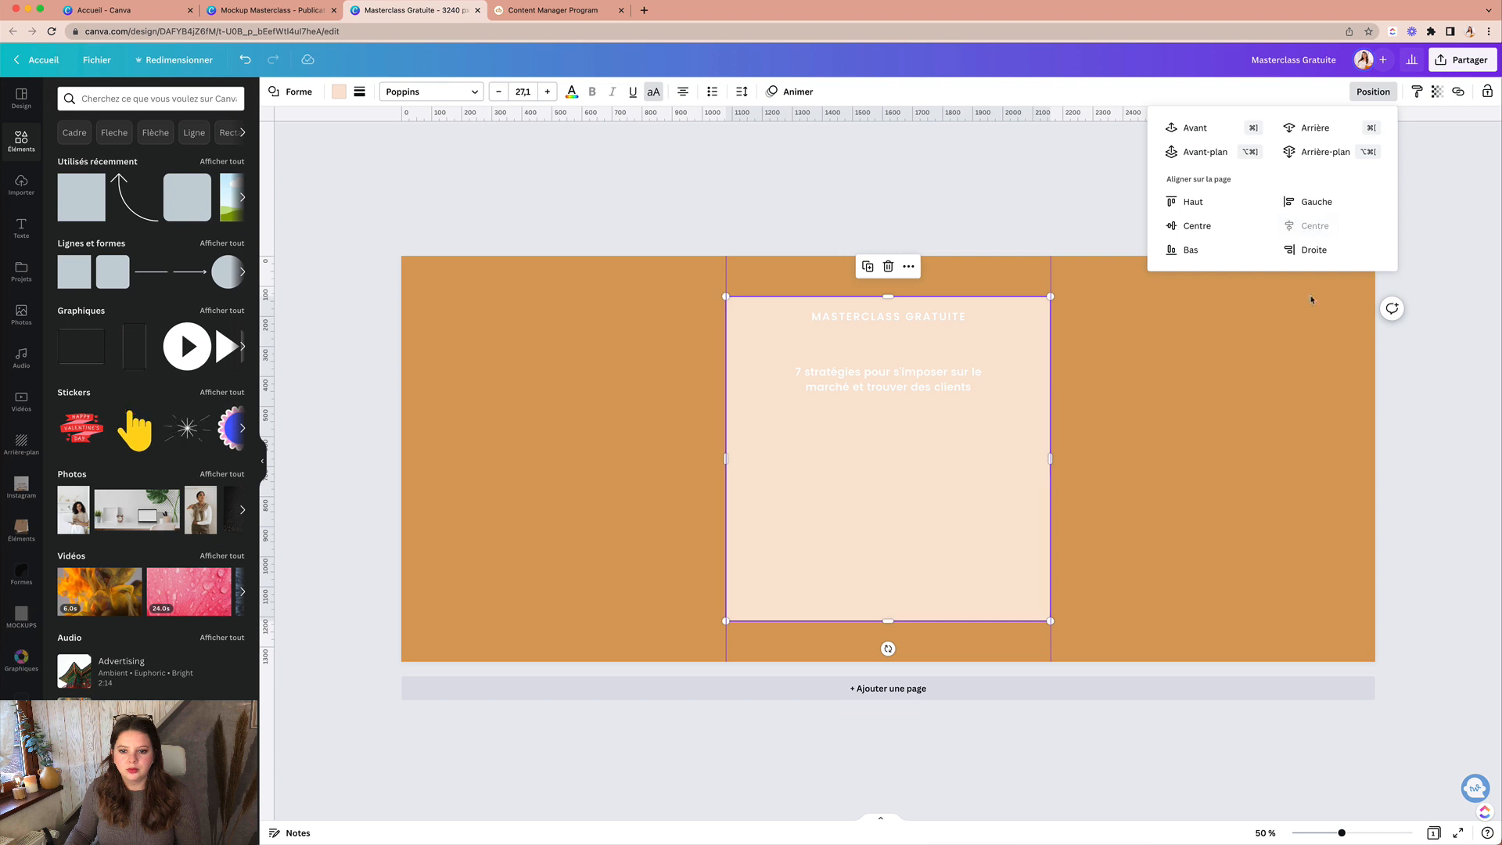
pyautogui.click(1243, 421)
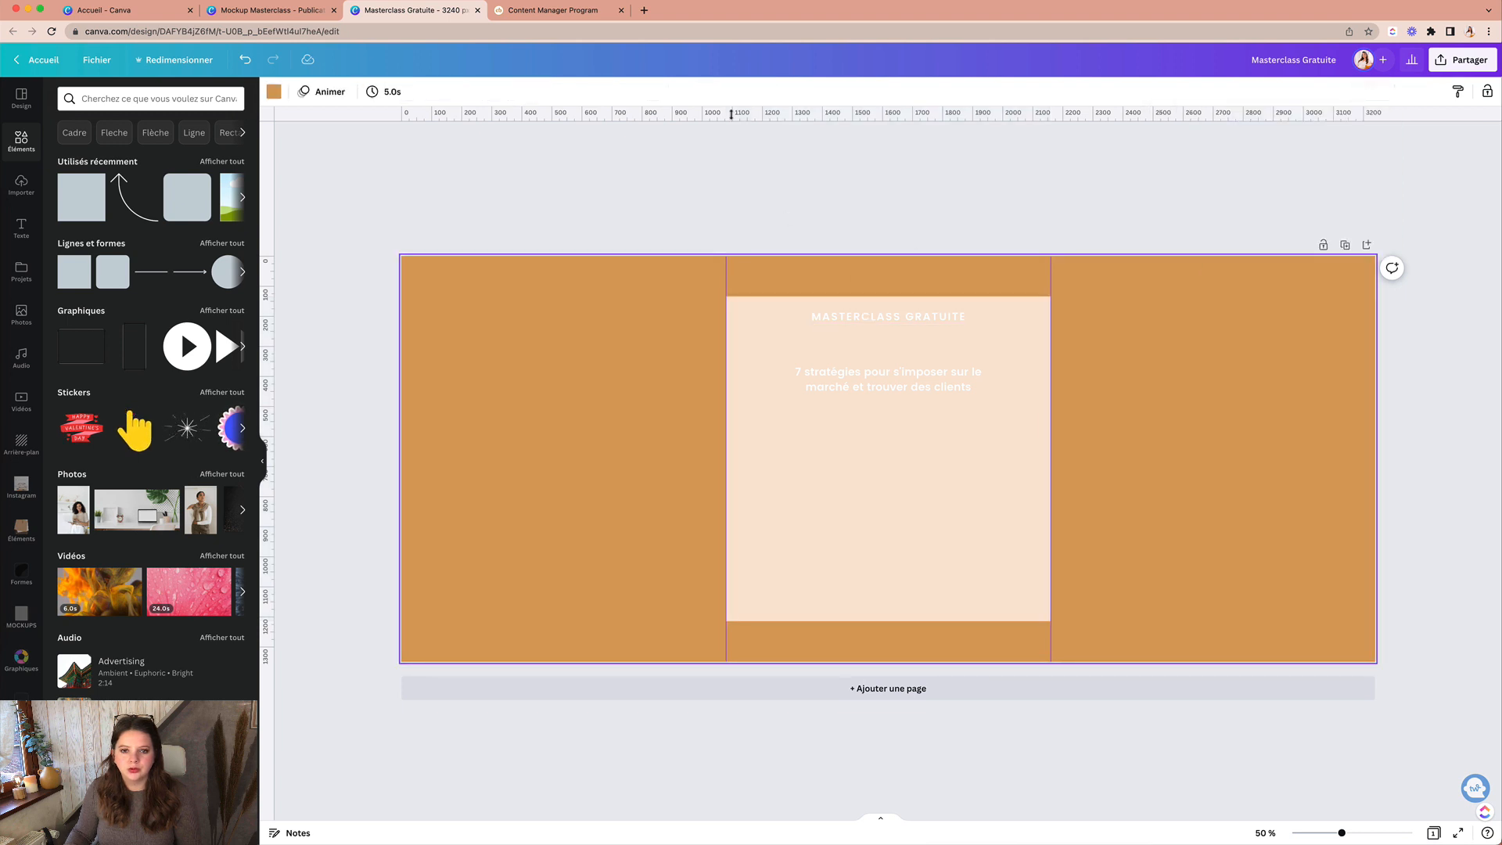
# Step: Mark the square's top and bottom edges with horizontal guides, then delete the peach square
pyautogui.moveTo(733, 111); pyautogui.dragTo(741, 298)
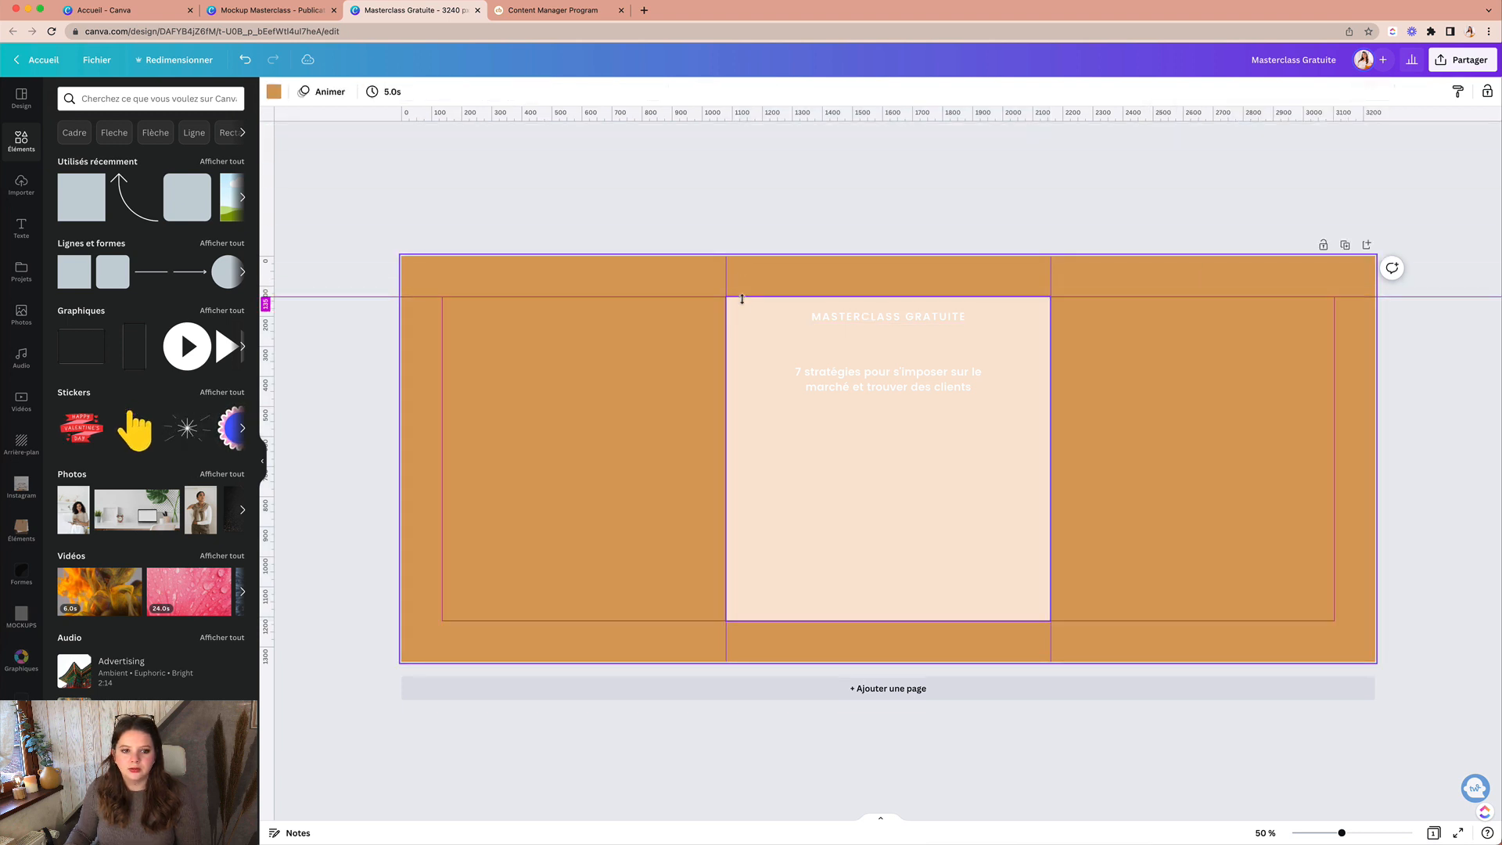
pyautogui.moveTo(735, 115); pyautogui.dragTo(784, 621)
pyautogui.click(820, 565)
pyautogui.press('Delete')
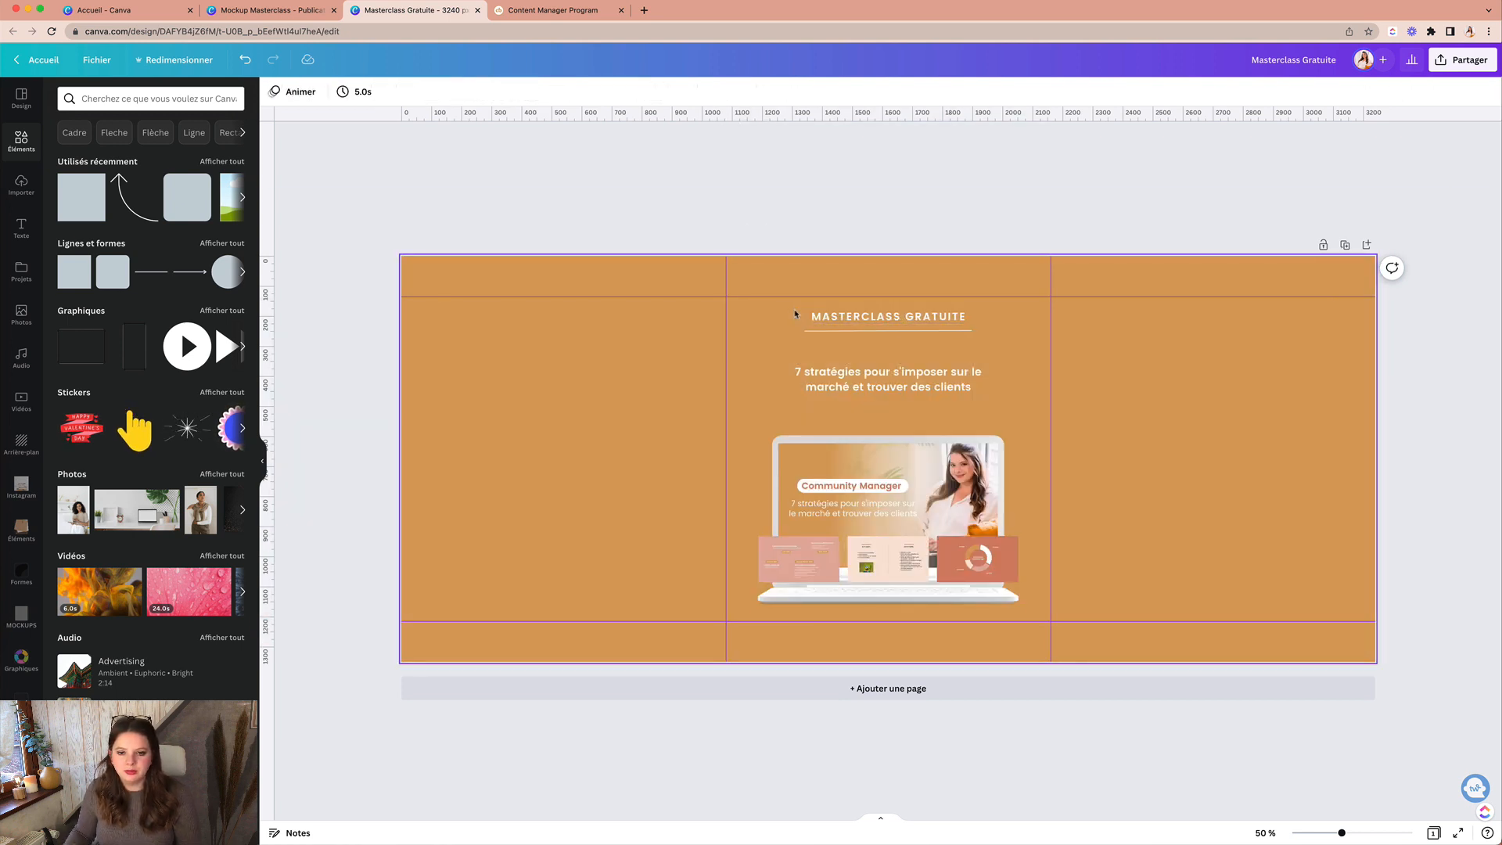
# Step: Nudge the title and underline into place and scale the subtitle up to about 34.7
pyautogui.click(845, 329)
pyautogui.press('Down')
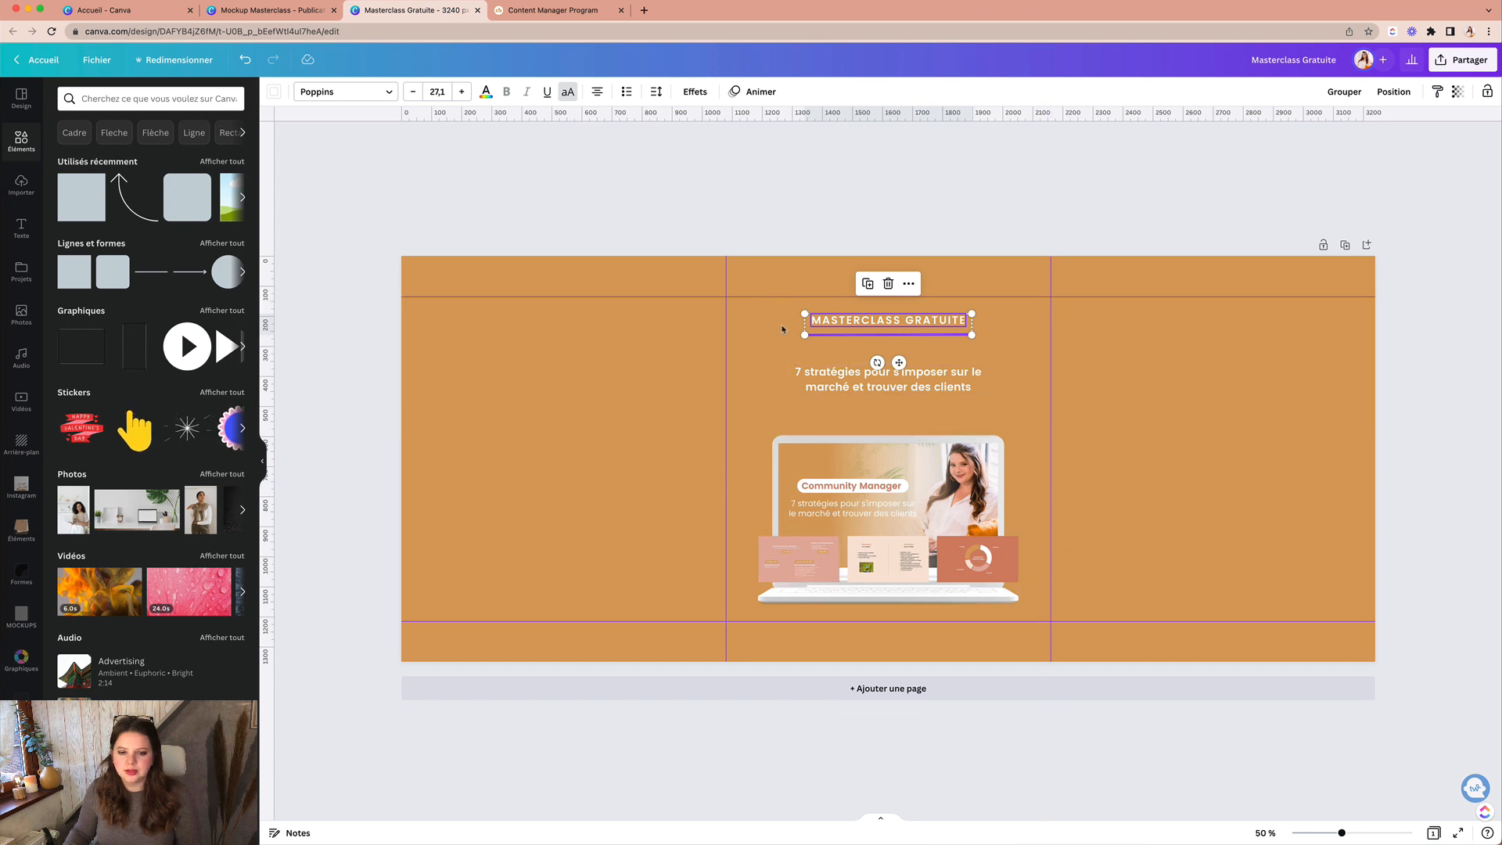
pyautogui.moveTo(775, 326); pyautogui.dragTo(908, 350)
pyautogui.hotkey('shift', 'Up')
pyautogui.hotkey('shift', 'Up')
pyautogui.hotkey('shift', 'Up')
pyautogui.hotkey('shift', 'Up')
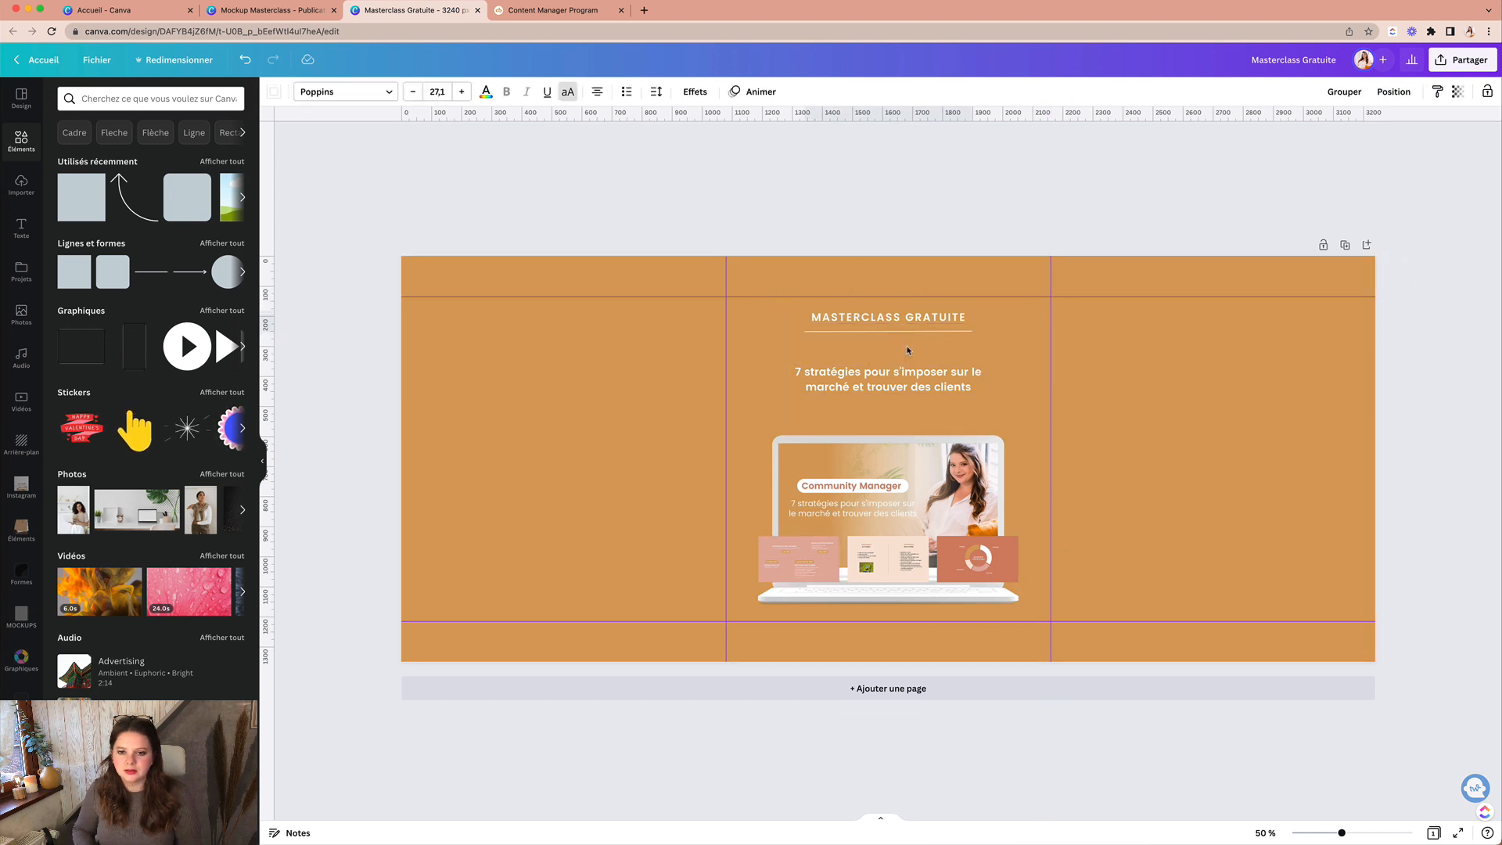
pyautogui.hotkey('shift', 'Up')
pyautogui.hotkey('shift', 'Up')
pyautogui.hotkey('shift', 'Up')
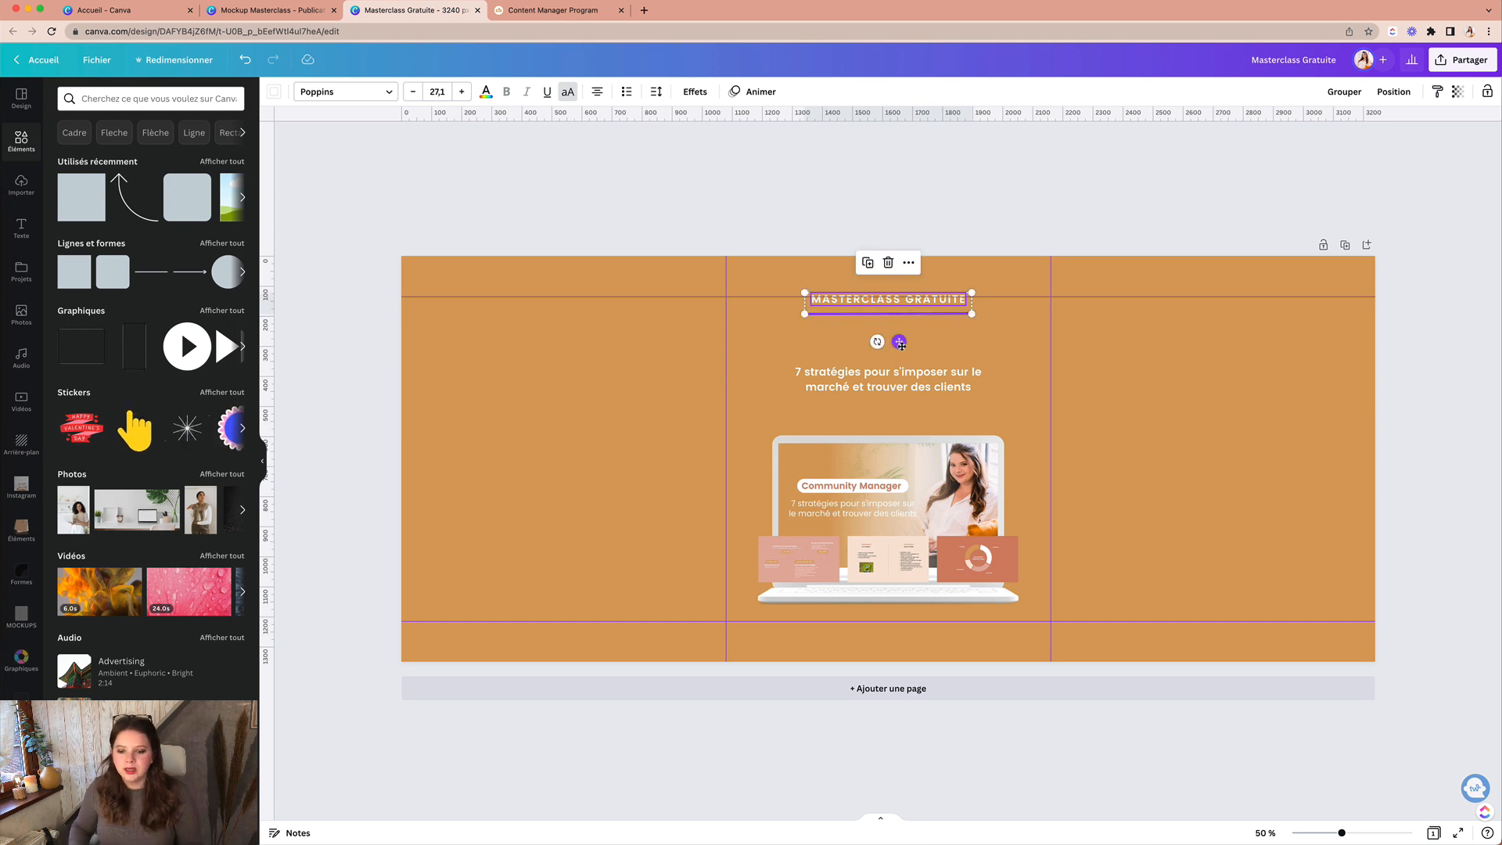
pyautogui.hotkey('shift', 'Down')
pyautogui.hotkey('shift', 'Down')
pyautogui.hotkey('shift', 'Down')
pyautogui.hotkey('shift', 'Down')
pyautogui.hotkey('shift', 'Down')
pyautogui.hotkey('shift', 'Down')
pyautogui.hotkey('shift', 'Down')
pyautogui.hotkey('shift', 'Down')
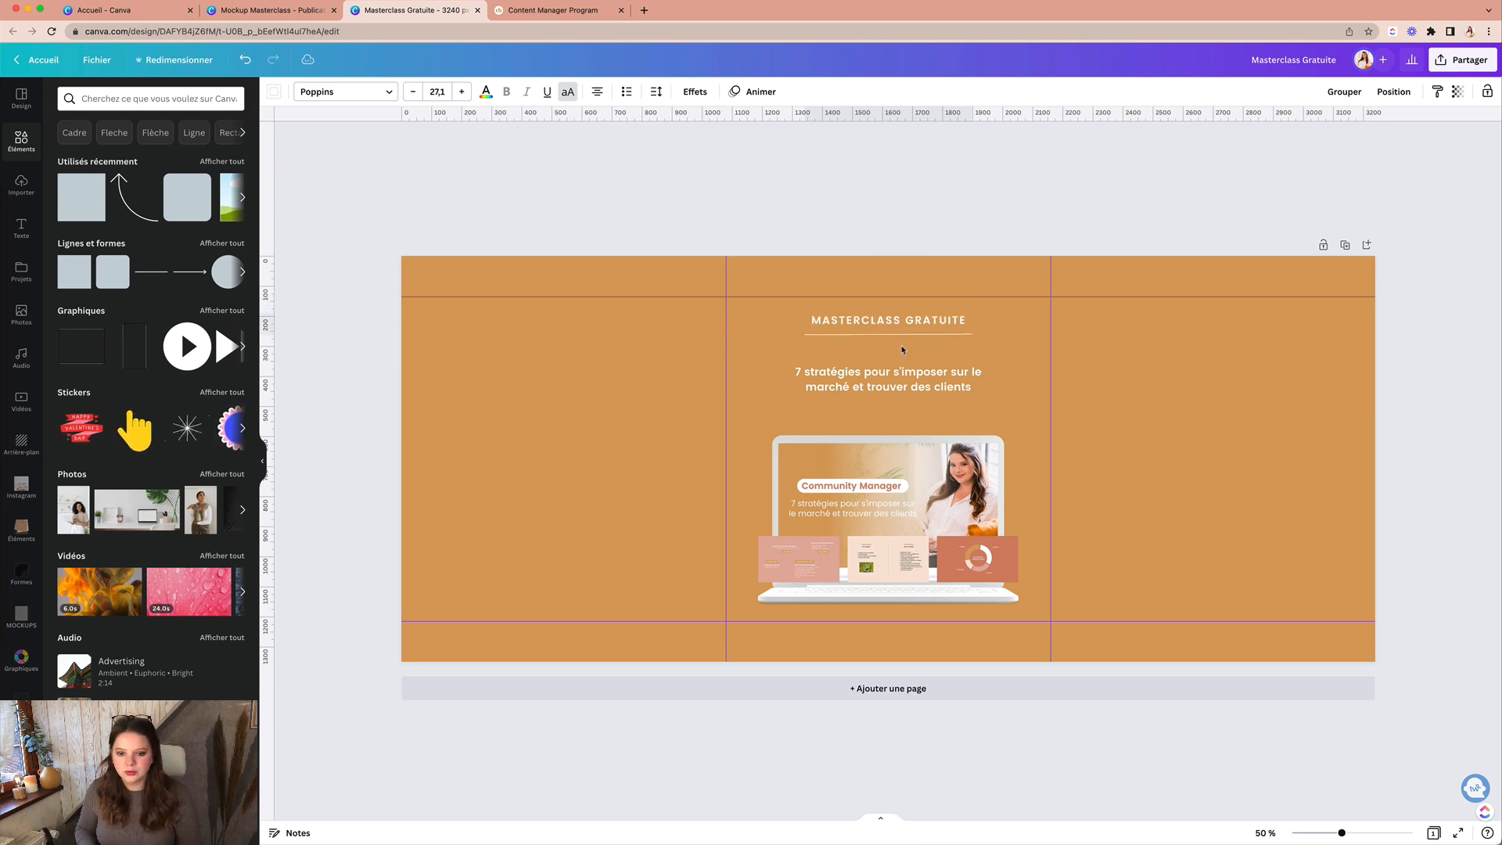
pyautogui.hotkey('shift', 'Down')
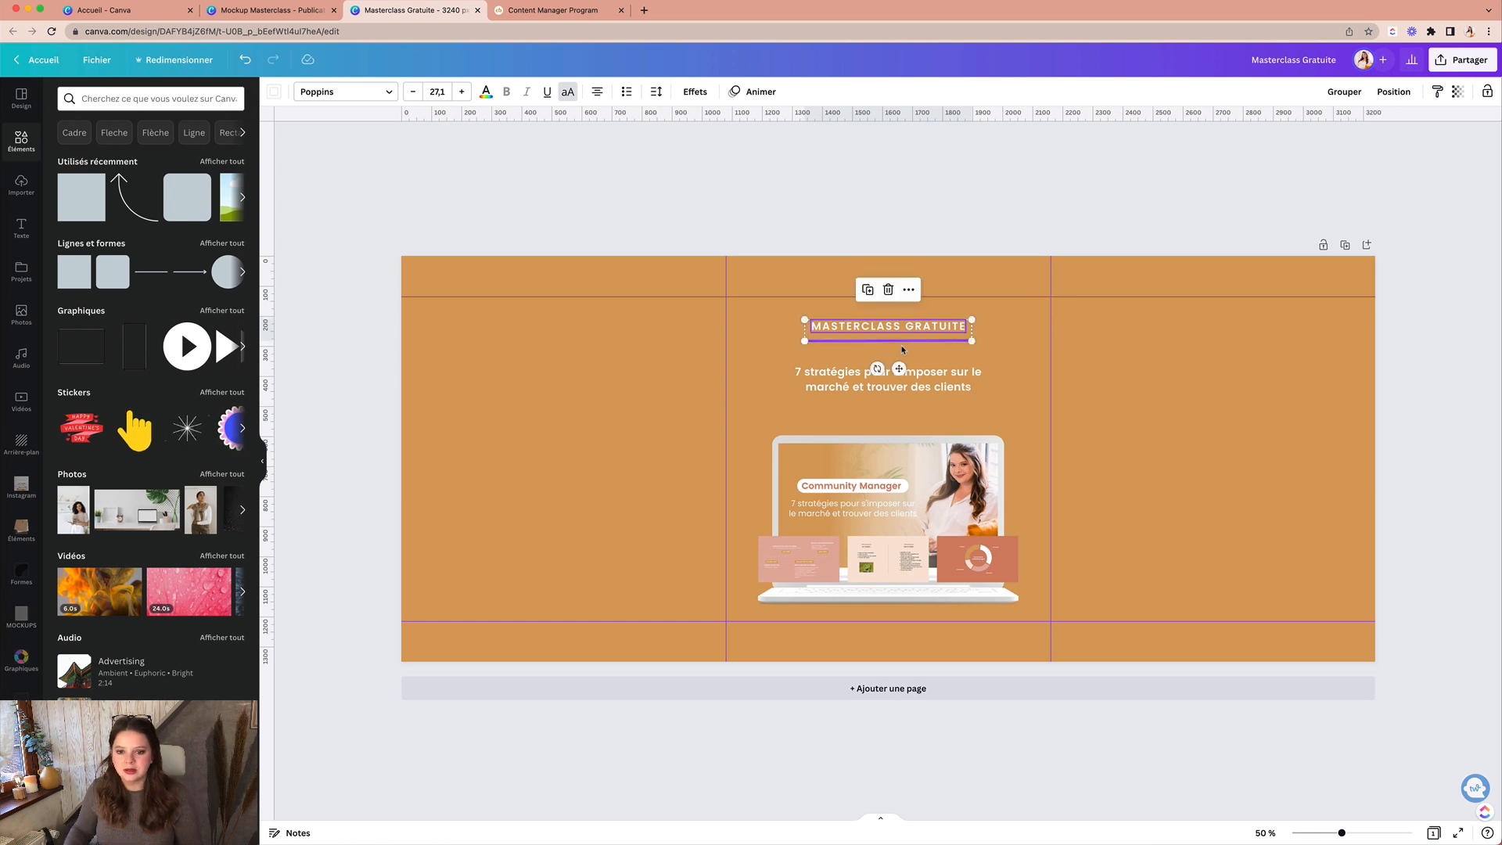
pyautogui.click(1023, 350)
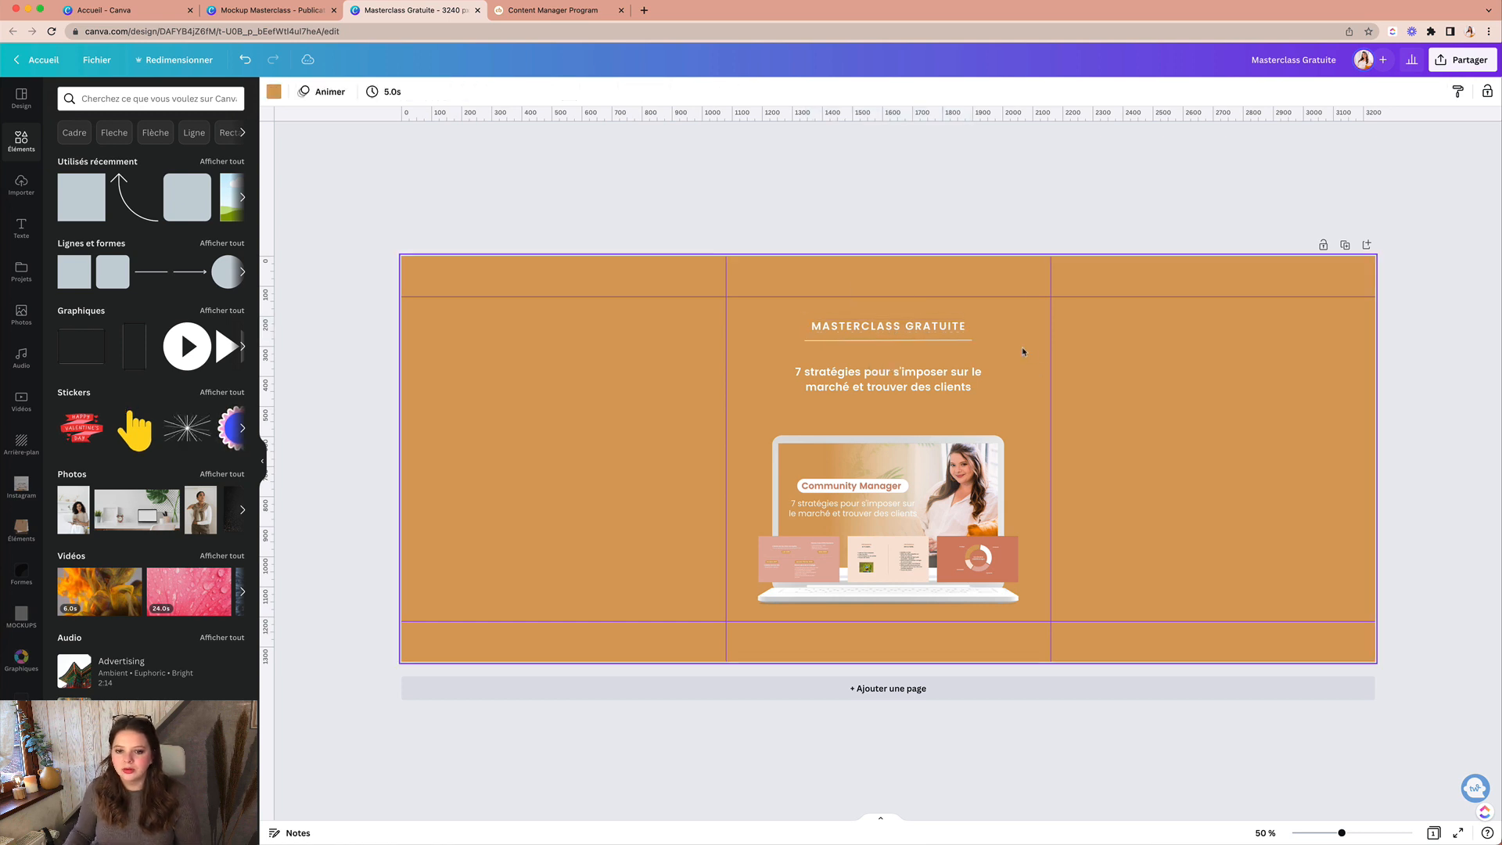
pyautogui.click(864, 388)
pyautogui.moveTo(986, 394)
pyautogui.mouseDown()
pyautogui.moveTo(1045, 400)
pyautogui.moveTo(982, 380)
pyautogui.mouseUp()
pyautogui.click(1057, 420)
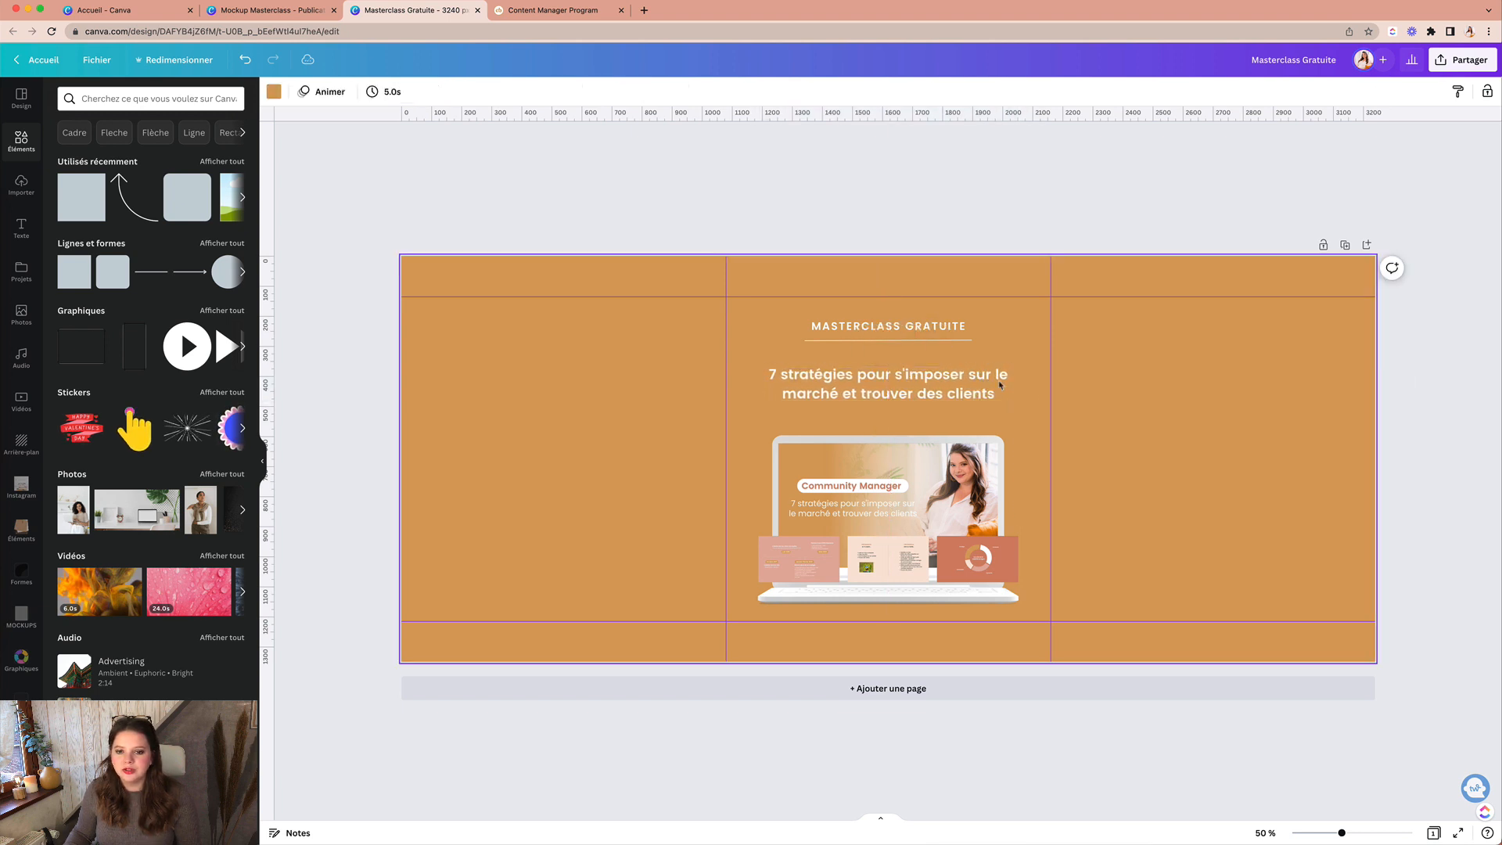
# Step: Set the title font size to 25 and shorten its underline to 516 wide
pyautogui.click(936, 327)
pyautogui.click(409, 92)
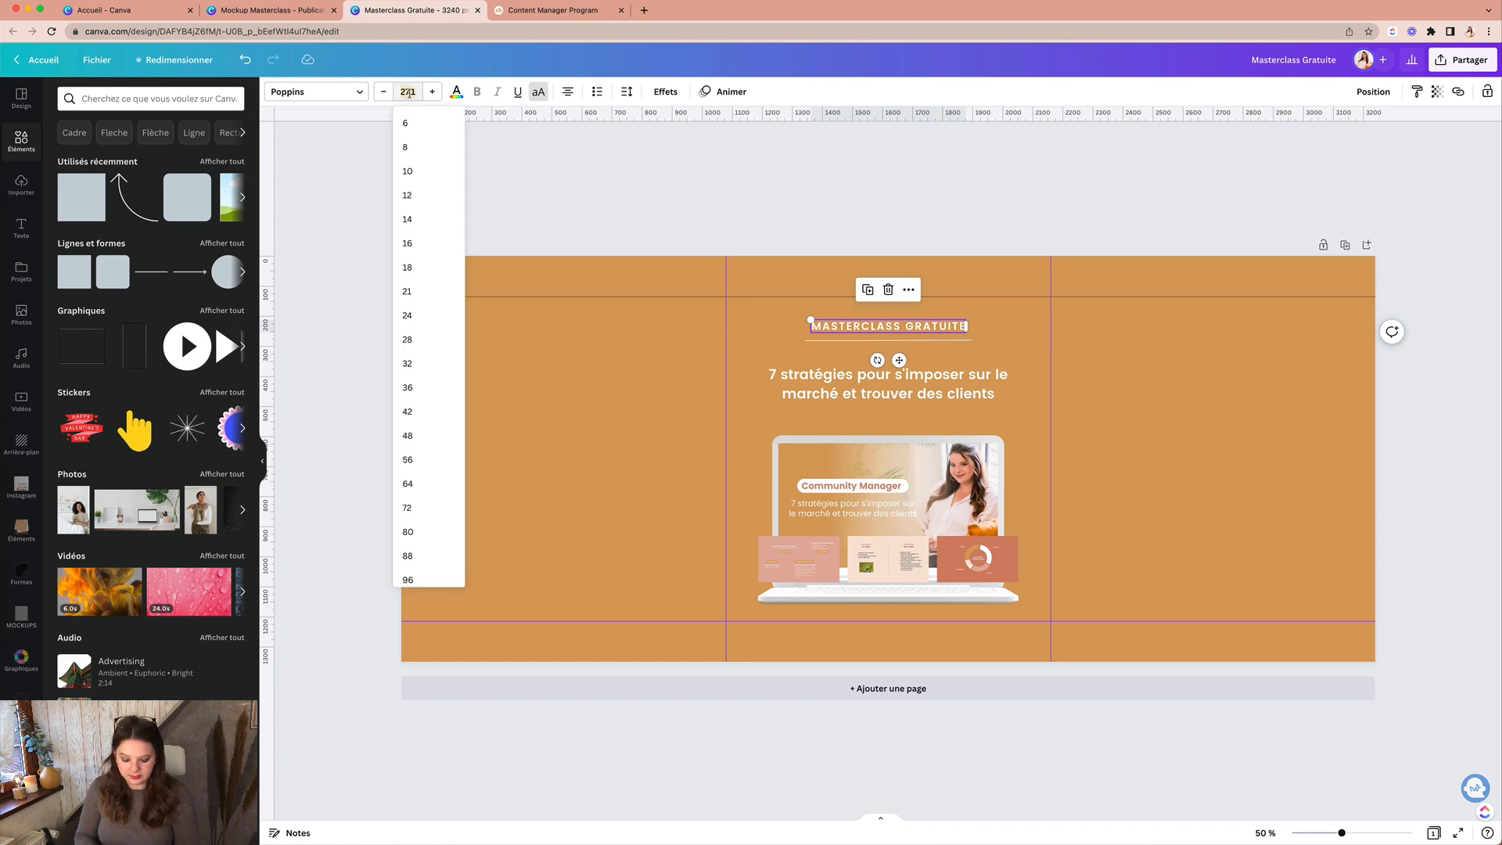
pyautogui.write('25')
pyautogui.press('Return')
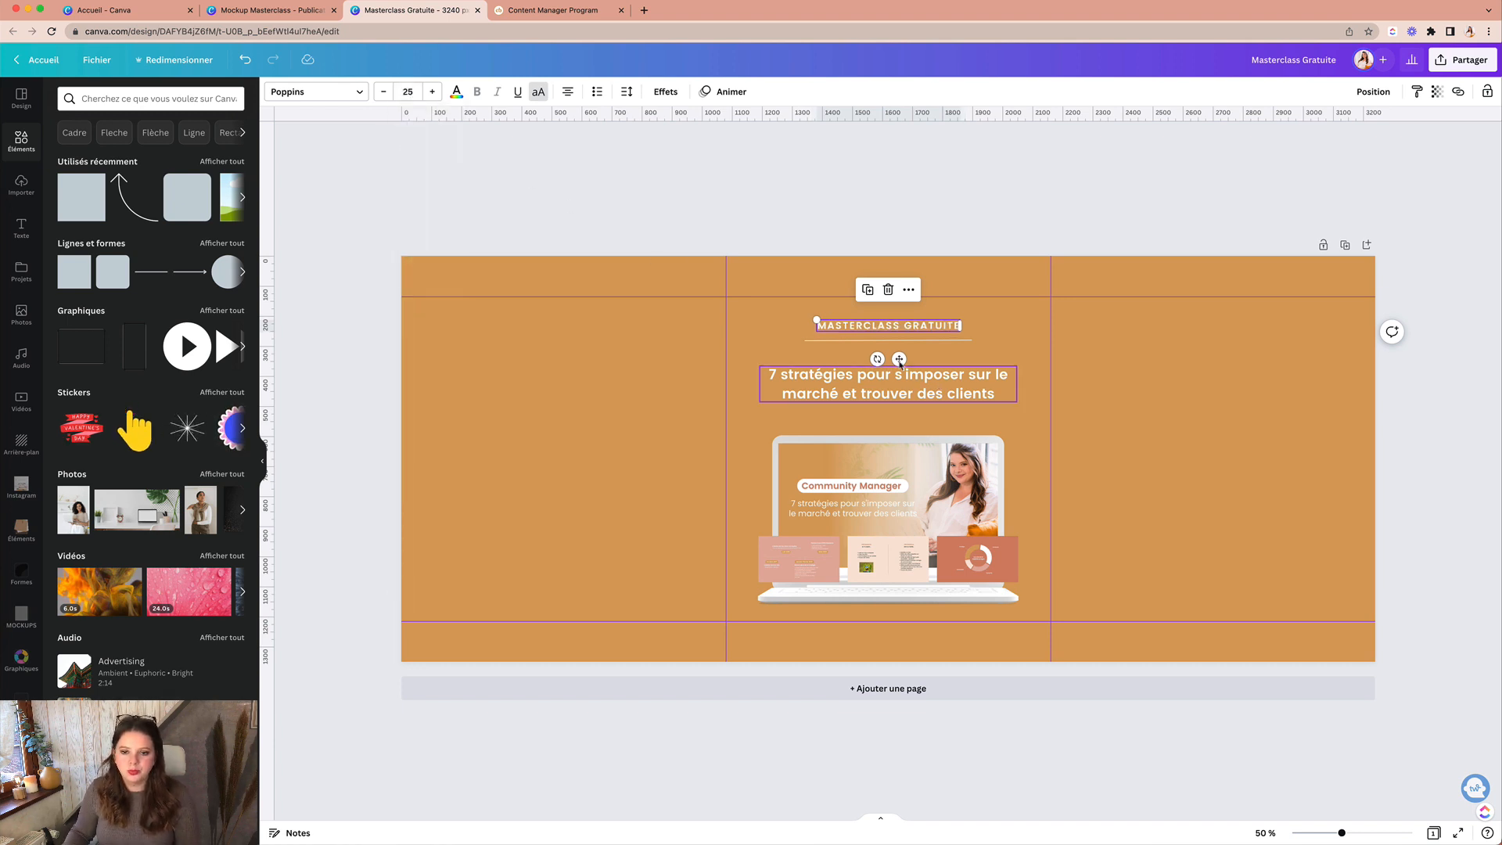
pyautogui.click(892, 341)
pyautogui.moveTo(972, 340); pyautogui.dragTo(908, 366)
# Step: Recentre the enlarged subtitle box within the middle panel
pyautogui.click(1007, 394)
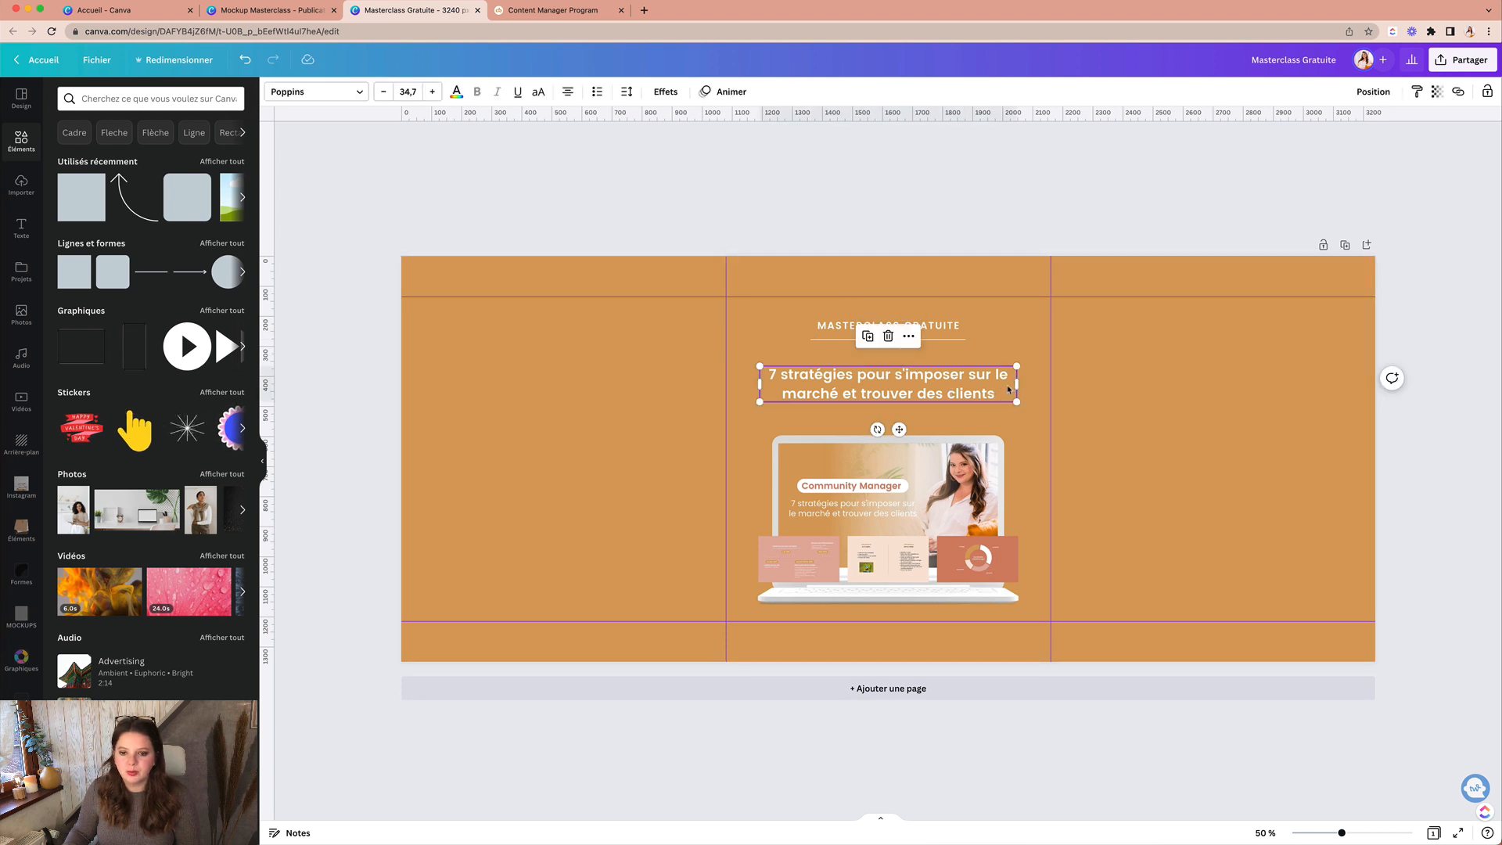
pyautogui.click(1032, 415)
pyautogui.moveTo(973, 395); pyautogui.dragTo(973, 393)
pyautogui.click(1052, 618)
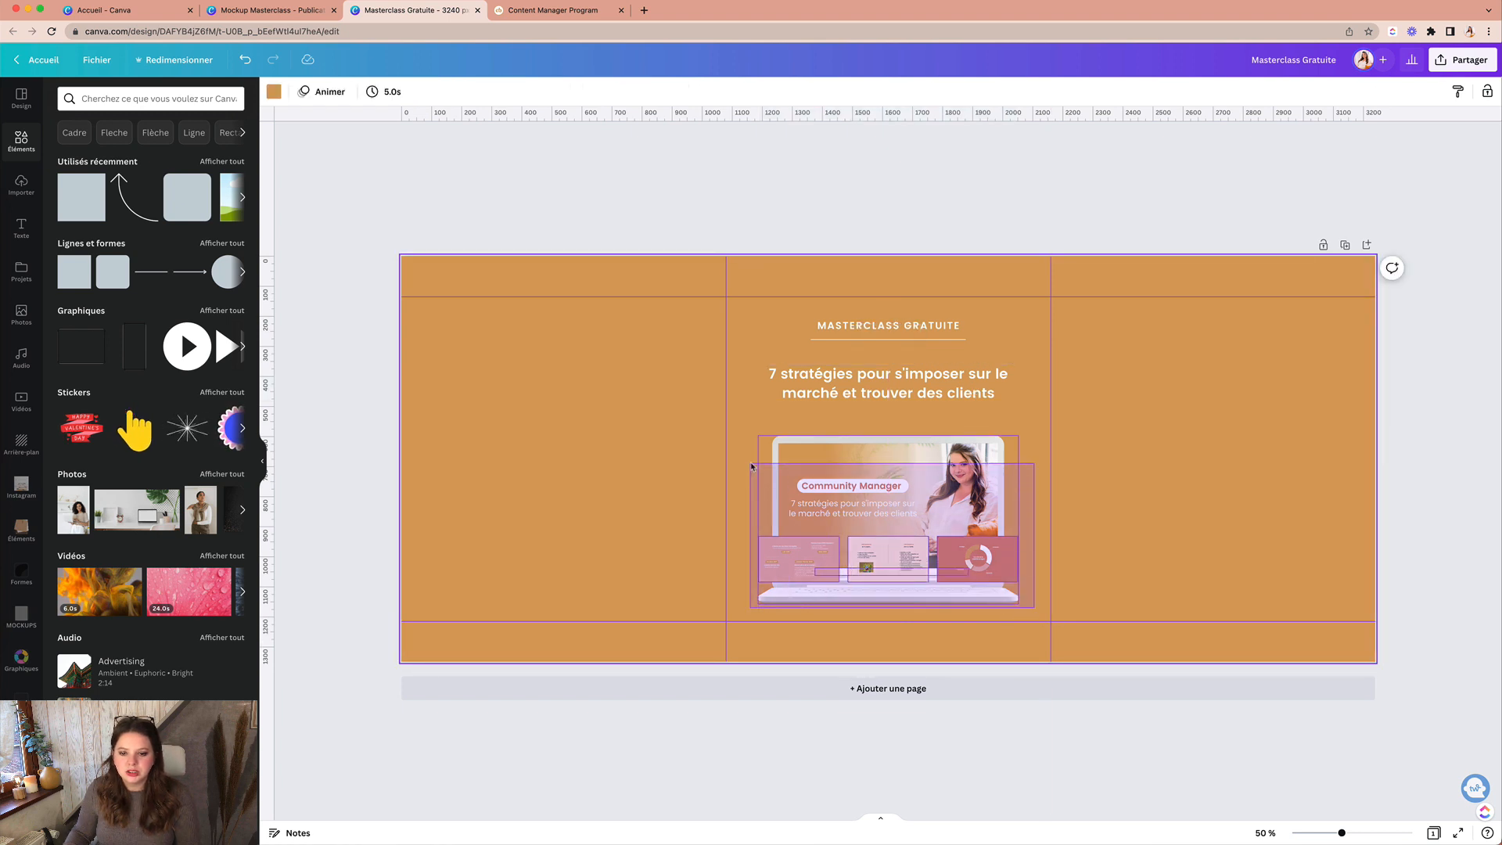
# Step: Shrink the laptop mockup slightly and shift it right across the middle and right panels
pyautogui.click(1000, 579)
pyautogui.moveTo(1019, 604); pyautogui.dragTo(1008, 597)
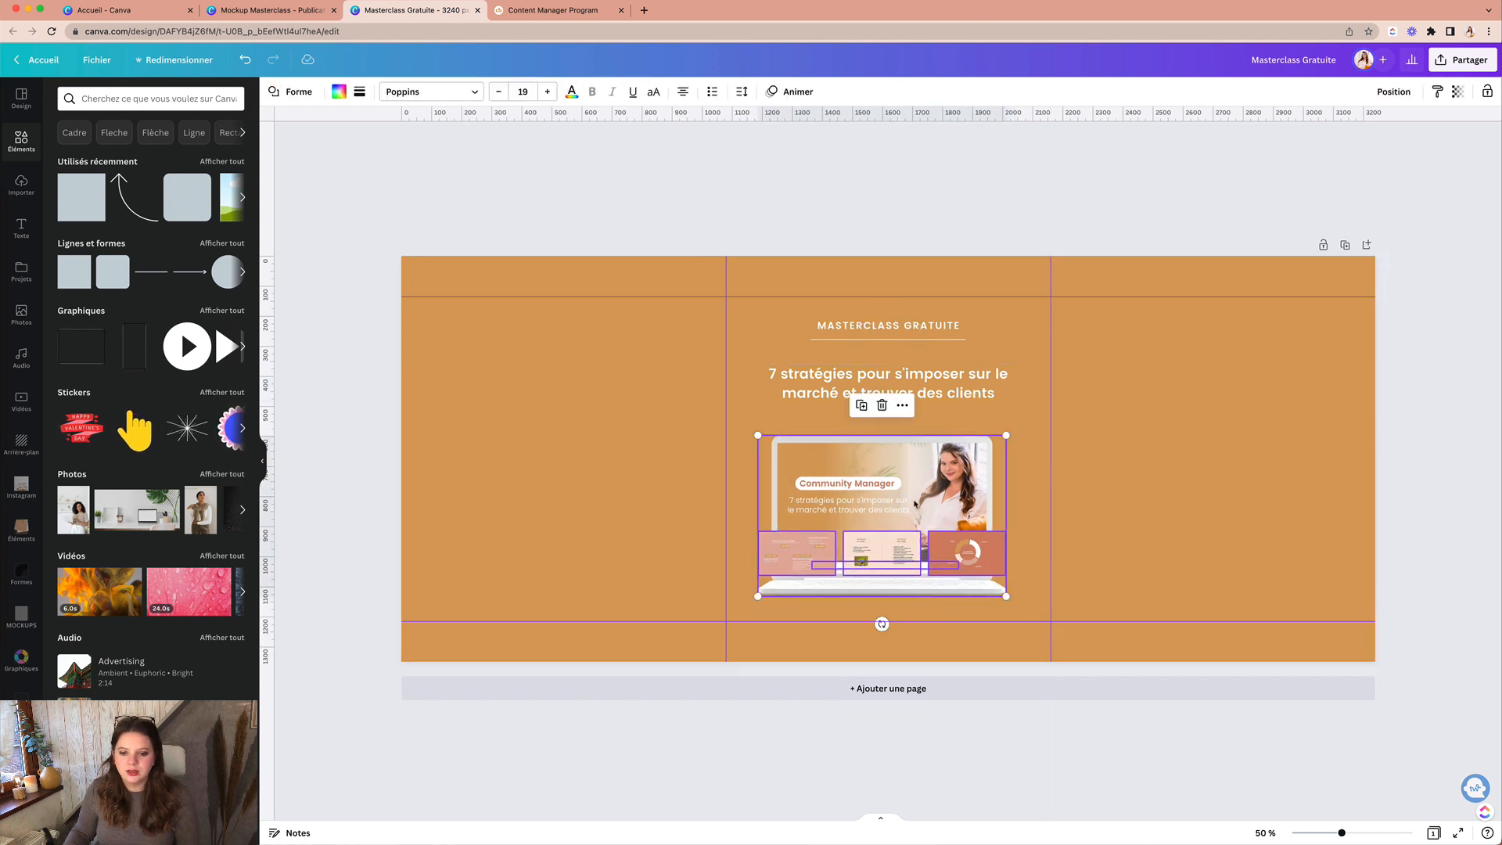
pyautogui.moveTo(912, 503); pyautogui.dragTo(924, 558)
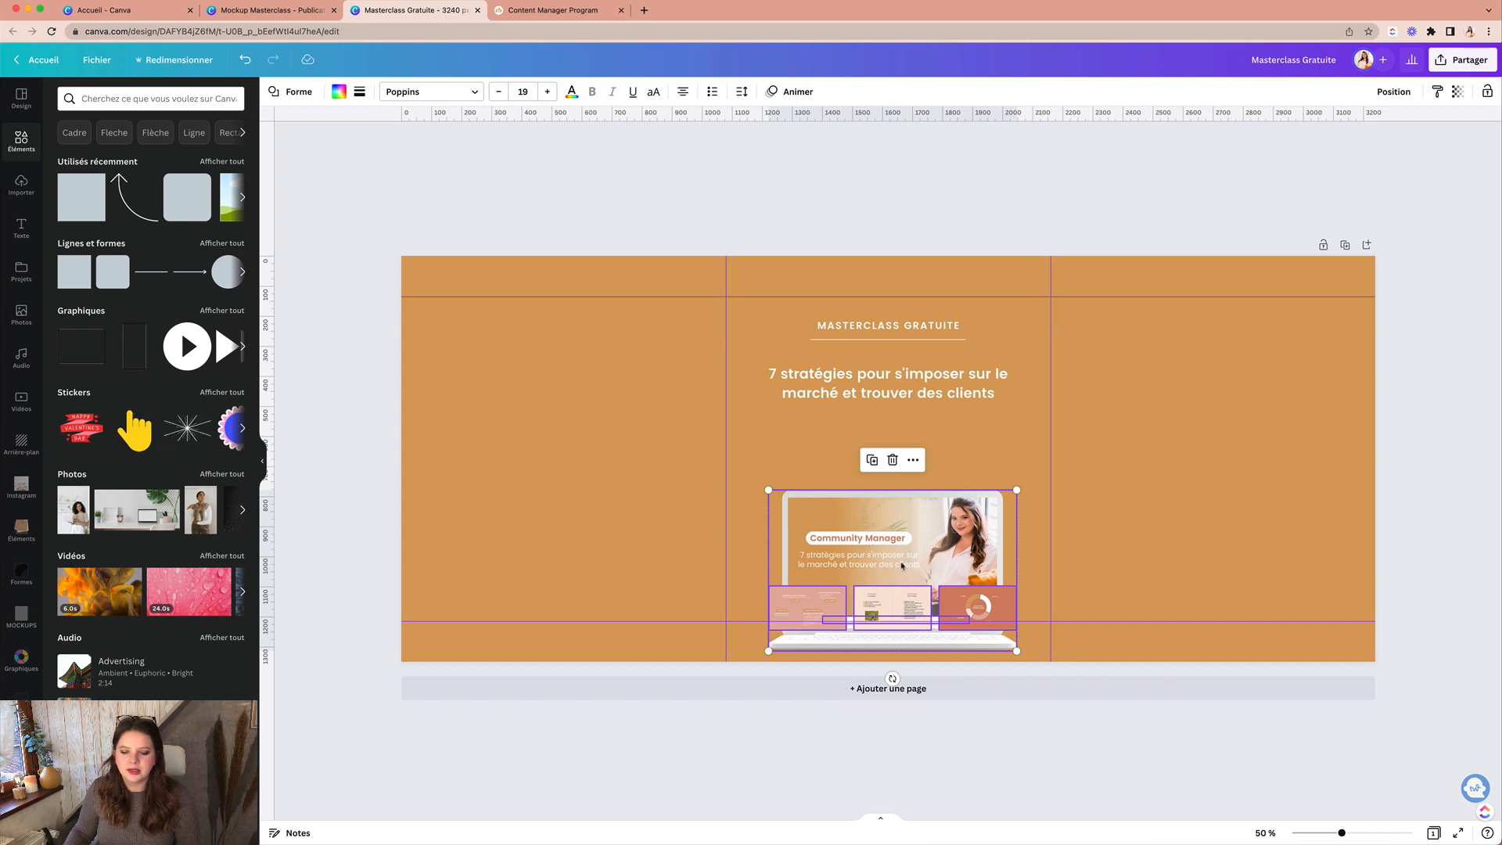
pyautogui.moveTo(938, 549); pyautogui.dragTo(1022, 501)
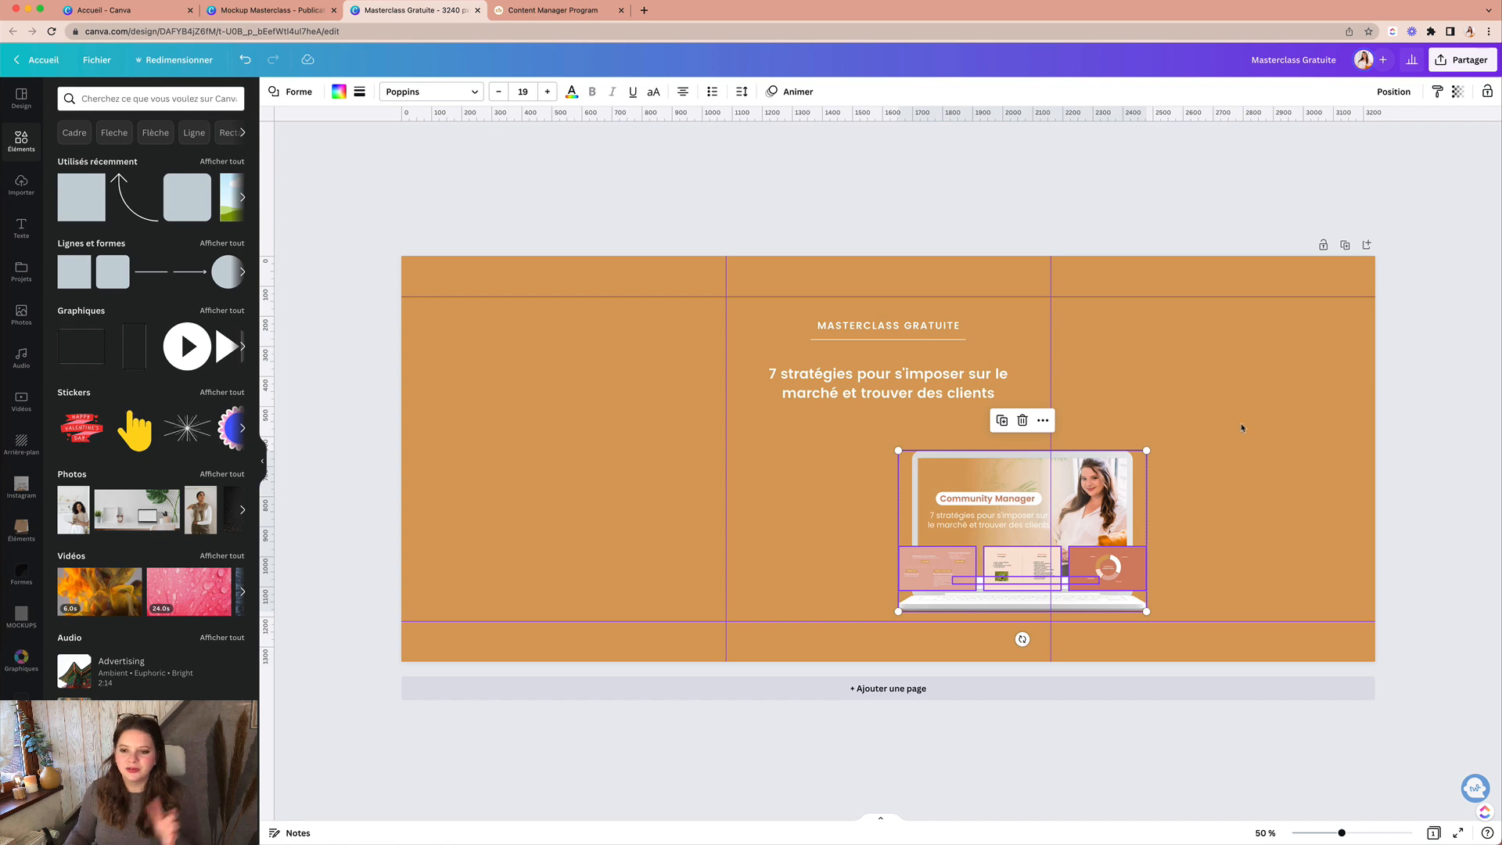
# Step: Recentre and shrink the mockup, then prefix the subtitle with 'Community Manager :' and centre it
pyautogui.moveTo(1105, 507); pyautogui.dragTo(970, 496)
pyautogui.moveTo(1013, 600); pyautogui.dragTo(1005, 593)
pyautogui.click(769, 374)
pyautogui.write('Community Manager :')
pyautogui.moveTo(1019, 392); pyautogui.dragTo(1006, 392)
pyautogui.moveTo(947, 399); pyautogui.dragTo(952, 395)
pyautogui.press('r')
# Step: Add a thin peach bar underlining '7 stratégies' and send it behind the text
pyautogui.click(1192, 282)
pyautogui.press('Return')
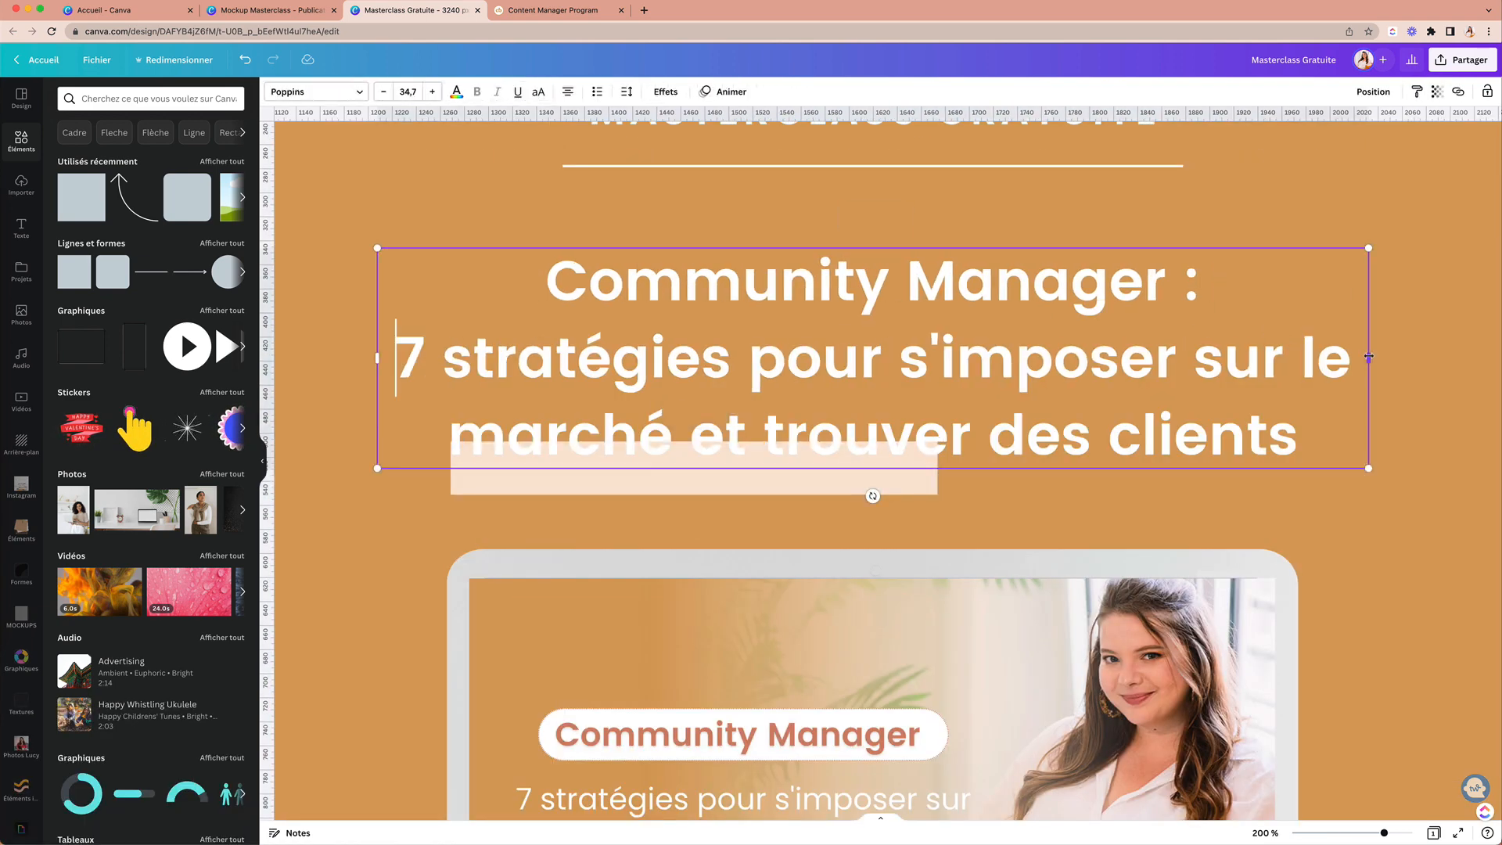
pyautogui.moveTo(694, 438); pyautogui.dragTo(658, 380)
pyautogui.moveTo(902, 380); pyautogui.dragTo(763, 379)
pyautogui.click(339, 91)
pyautogui.click(166, 249)
pyautogui.press('super+[')
pyautogui.click(352, 391)
pyautogui.scroll(-10, 613, 392)
# Step: Raise the white line under the title and move the laptop mockup elements down
pyautogui.moveTo(888, 317); pyautogui.dragTo(888, 309)
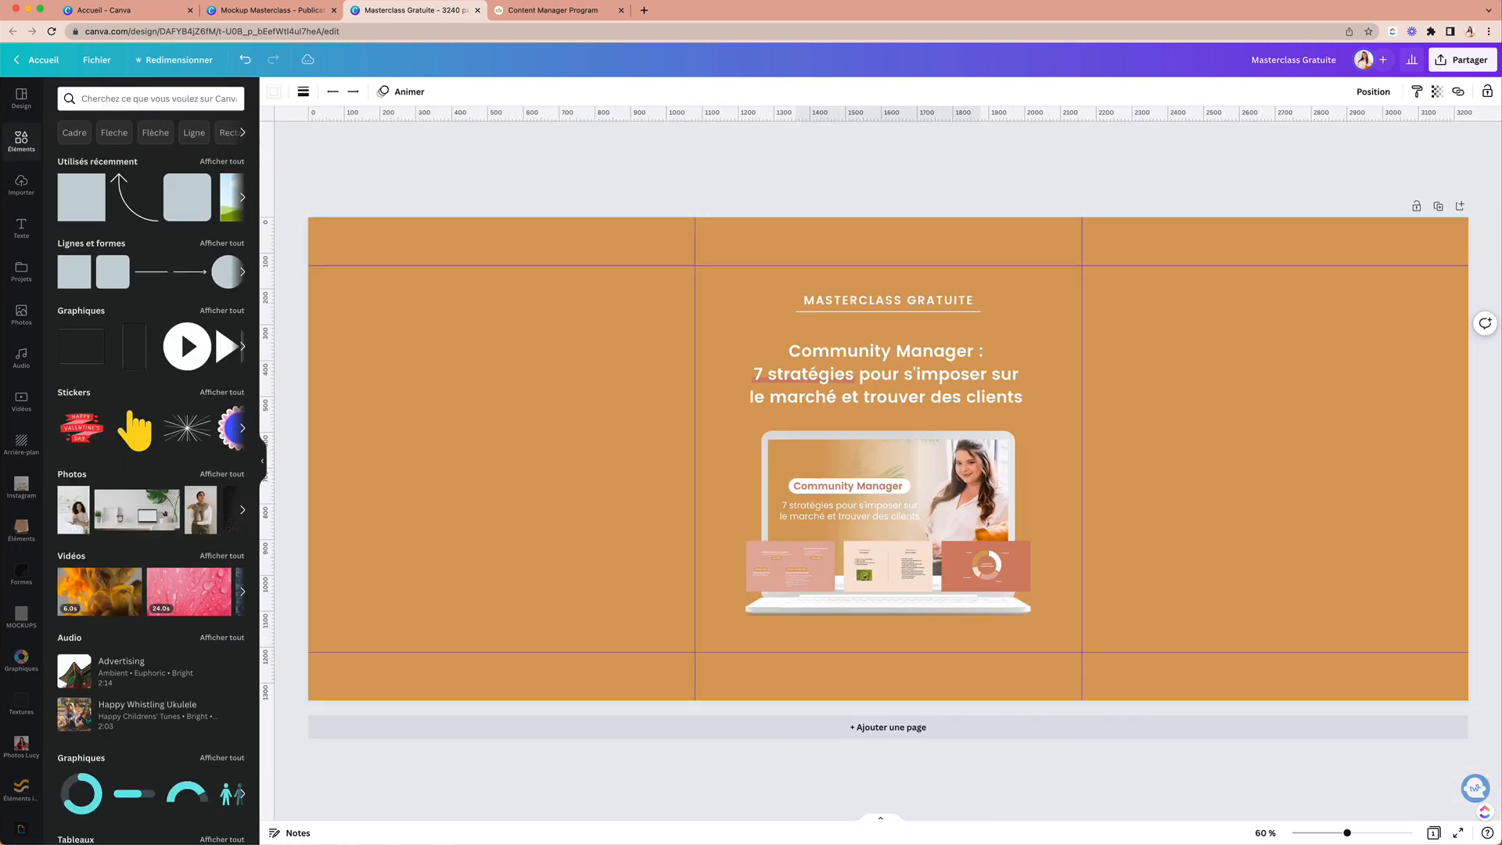
pyautogui.click(738, 459)
pyautogui.moveTo(737, 459); pyautogui.dragTo(1052, 618)
pyautogui.hotkey('shift', 'Down')
# Step: Add the URL creativebloom.fr/masterclass-cmp in white, size 25, centred at the middle panel's bottom
pyautogui.click(673, 431)
pyautogui.write('thttp://creativebloom.fr/masterclass-cmp')
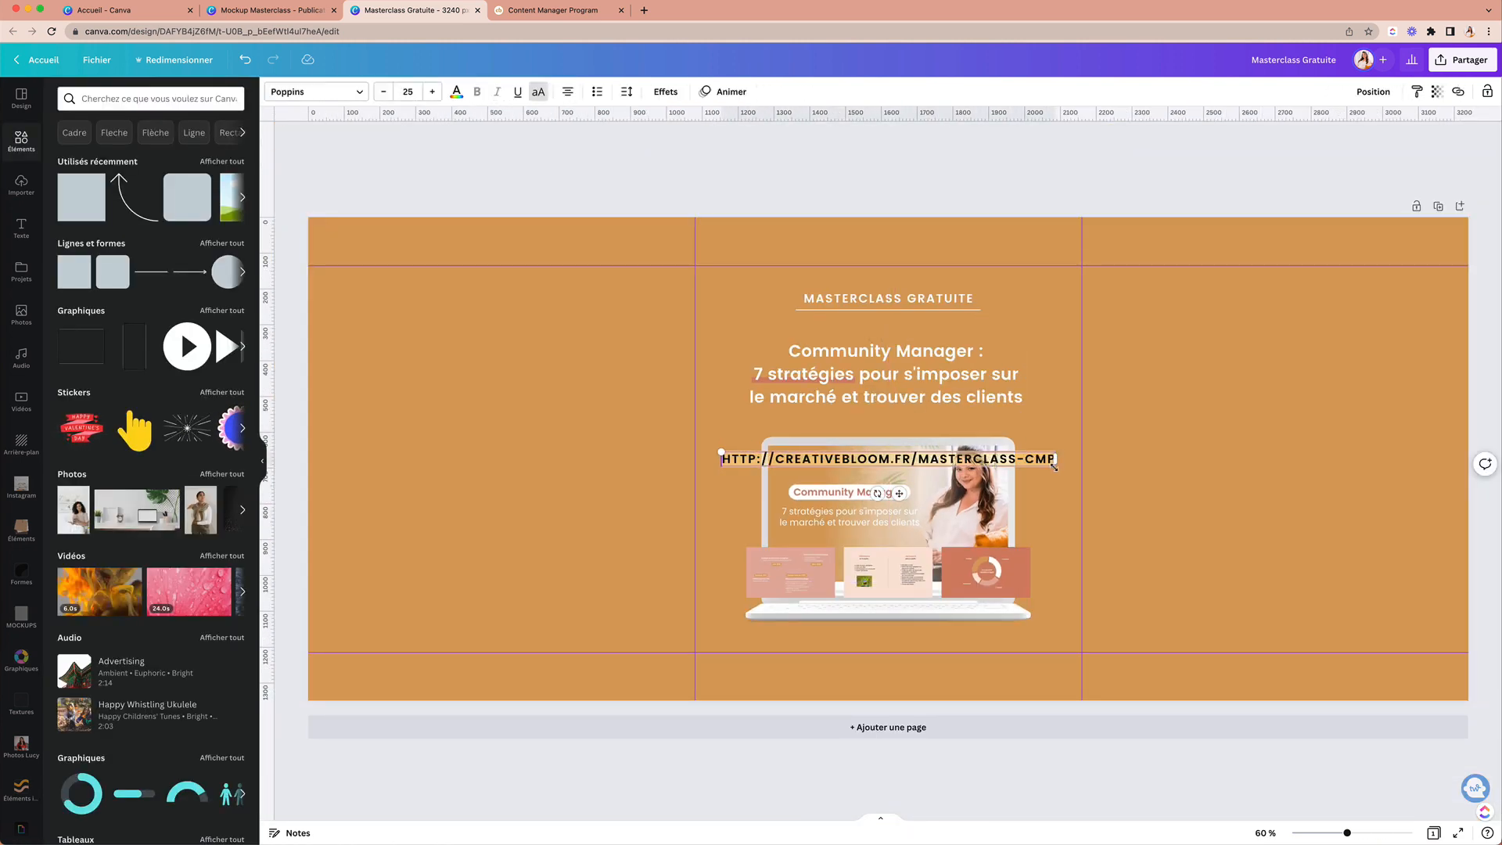
pyautogui.click(456, 92)
pyautogui.click(200, 154)
pyautogui.moveTo(889, 492); pyautogui.dragTo(889, 701)
pyautogui.click(408, 91)
pyautogui.write('25')
pyautogui.moveTo(724, 671); pyautogui.dragTo(760, 673)
pyautogui.click(1059, 542)
pyautogui.press('r')
# Step: Place a pink rounded pill shape behind the URL, stretched to fit the text
pyautogui.click(291, 92)
pyautogui.click(216, 673)
pyautogui.moveTo(888, 422); pyautogui.dragTo(806, 682)
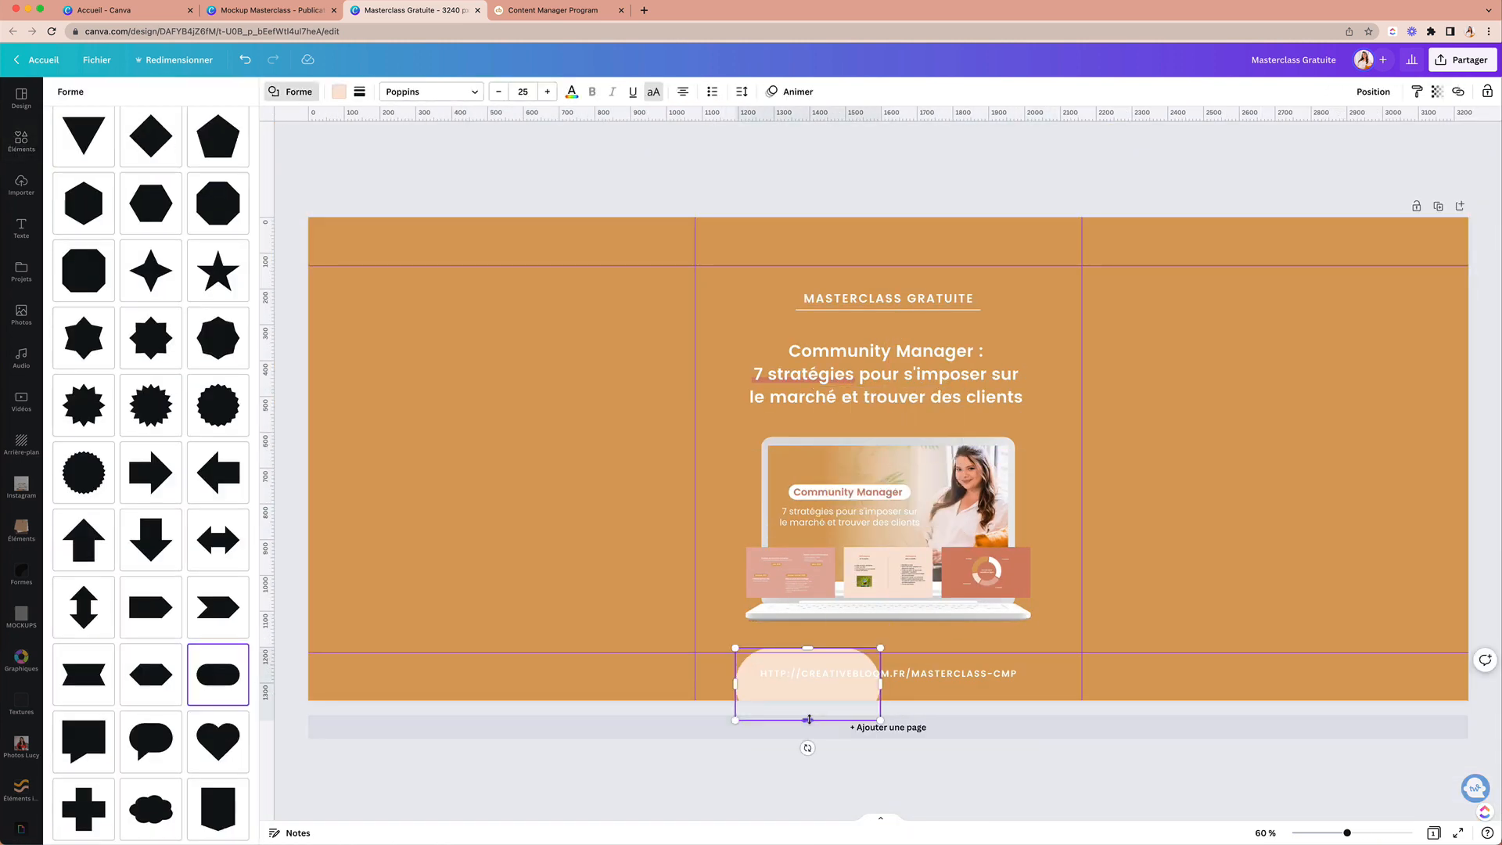
pyautogui.moveTo(882, 714); pyautogui.dragTo(774, 707)
pyautogui.press('super+z')
pyautogui.moveTo(855, 416); pyautogui.dragTo(790, 693)
pyautogui.moveTo(896, 673); pyautogui.dragTo(1029, 674)
pyautogui.click(338, 91)
pyautogui.press('super+[')
pyautogui.scroll(5, 888, 674)
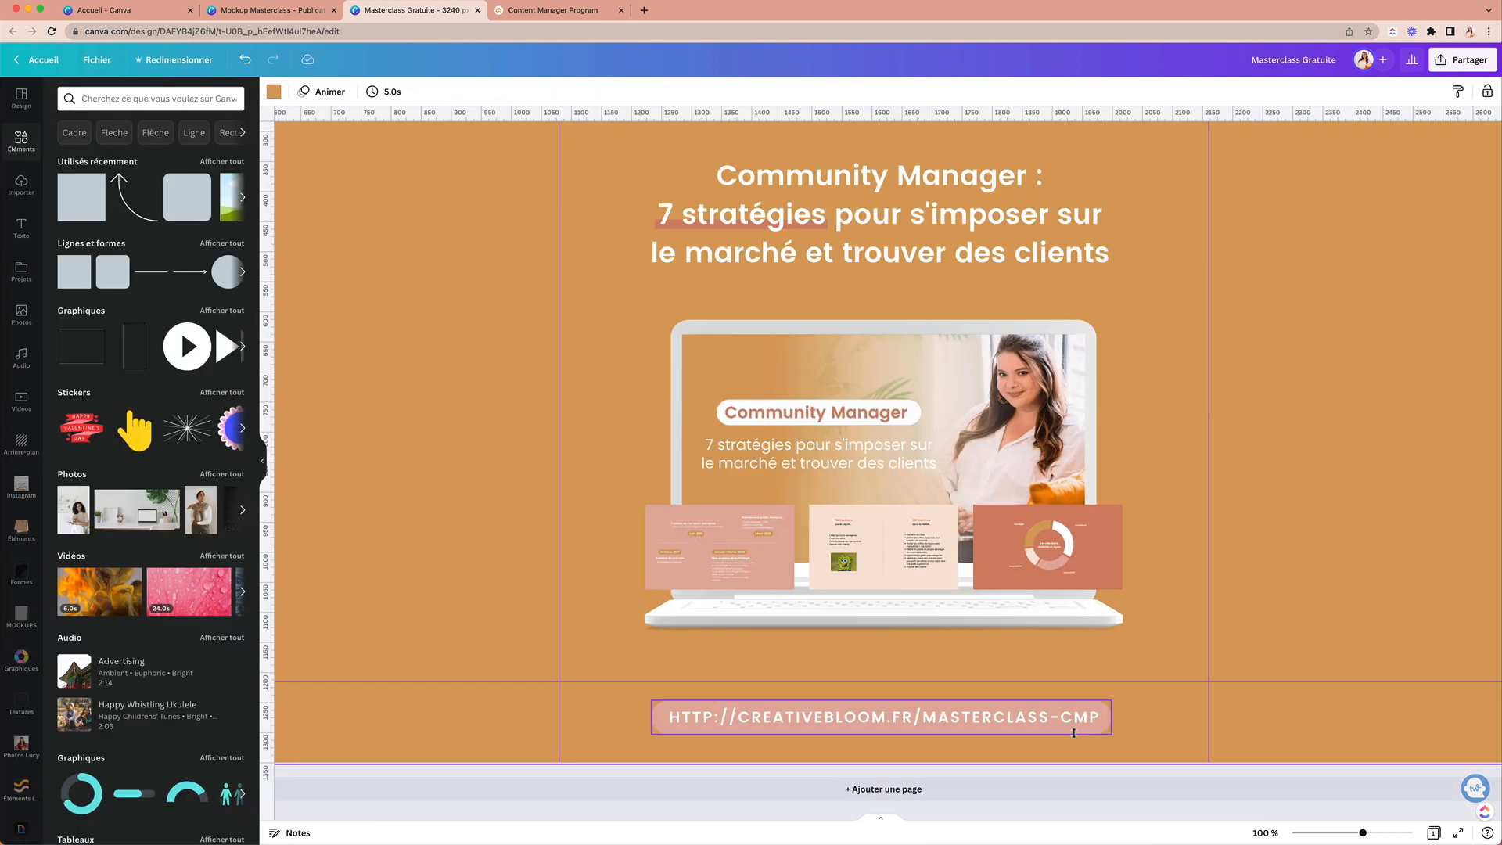
pyautogui.click(885, 718)
pyautogui.scroll(-5, 1068, 675)
pyautogui.click(1068, 674)
# Step: Open the other carousel post design from the Canva home page
pyautogui.click(888, 532)
pyautogui.click(1200, 500)
pyautogui.click(285, 11)
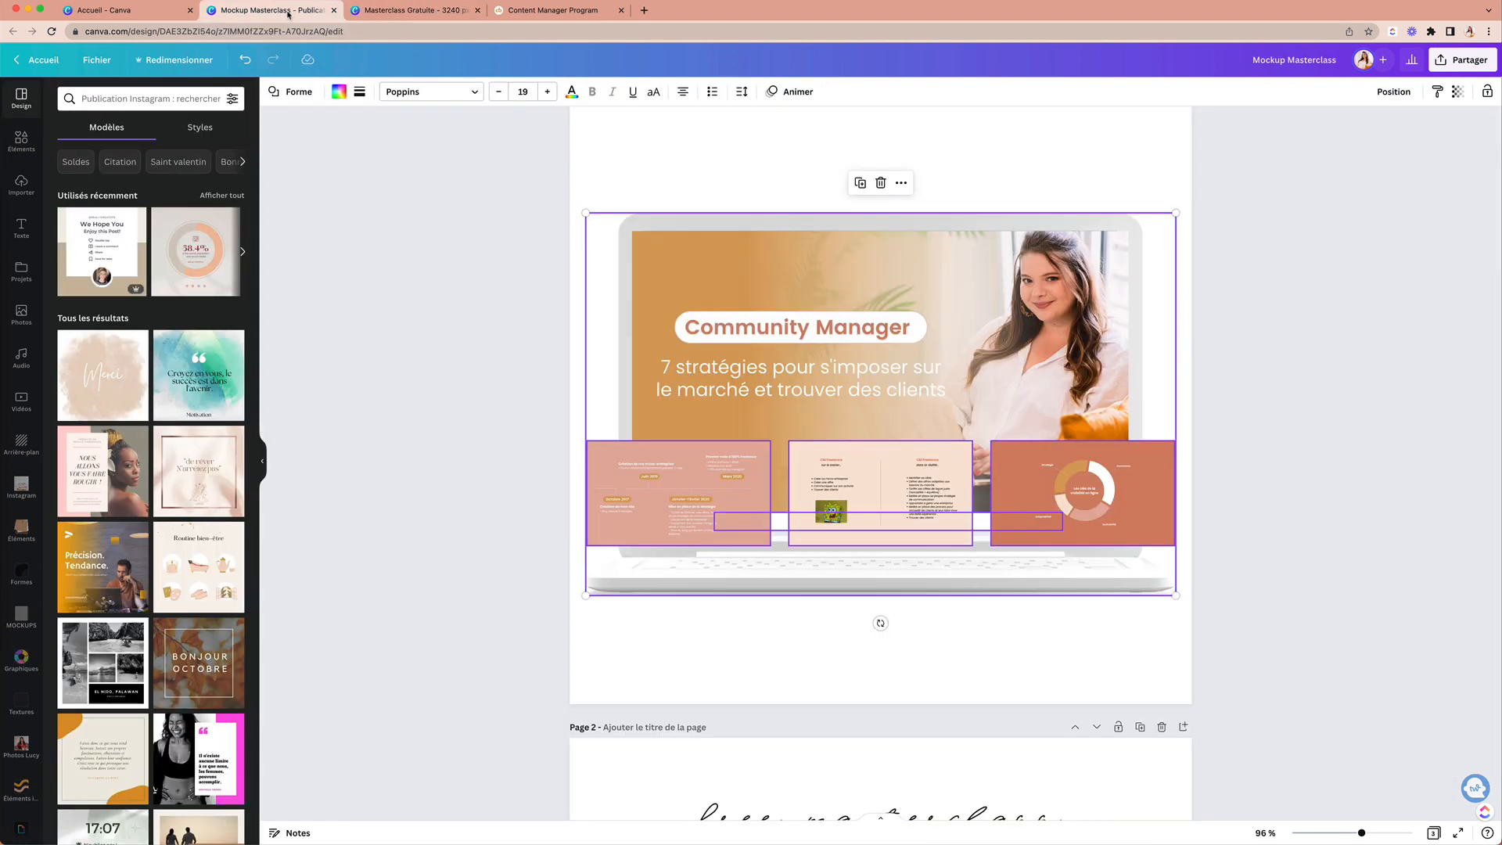
pyautogui.click(118, 11)
pyautogui.click(595, 320)
pyautogui.scroll(-20, 594, 462)
pyautogui.scroll(-9, 593, 461)
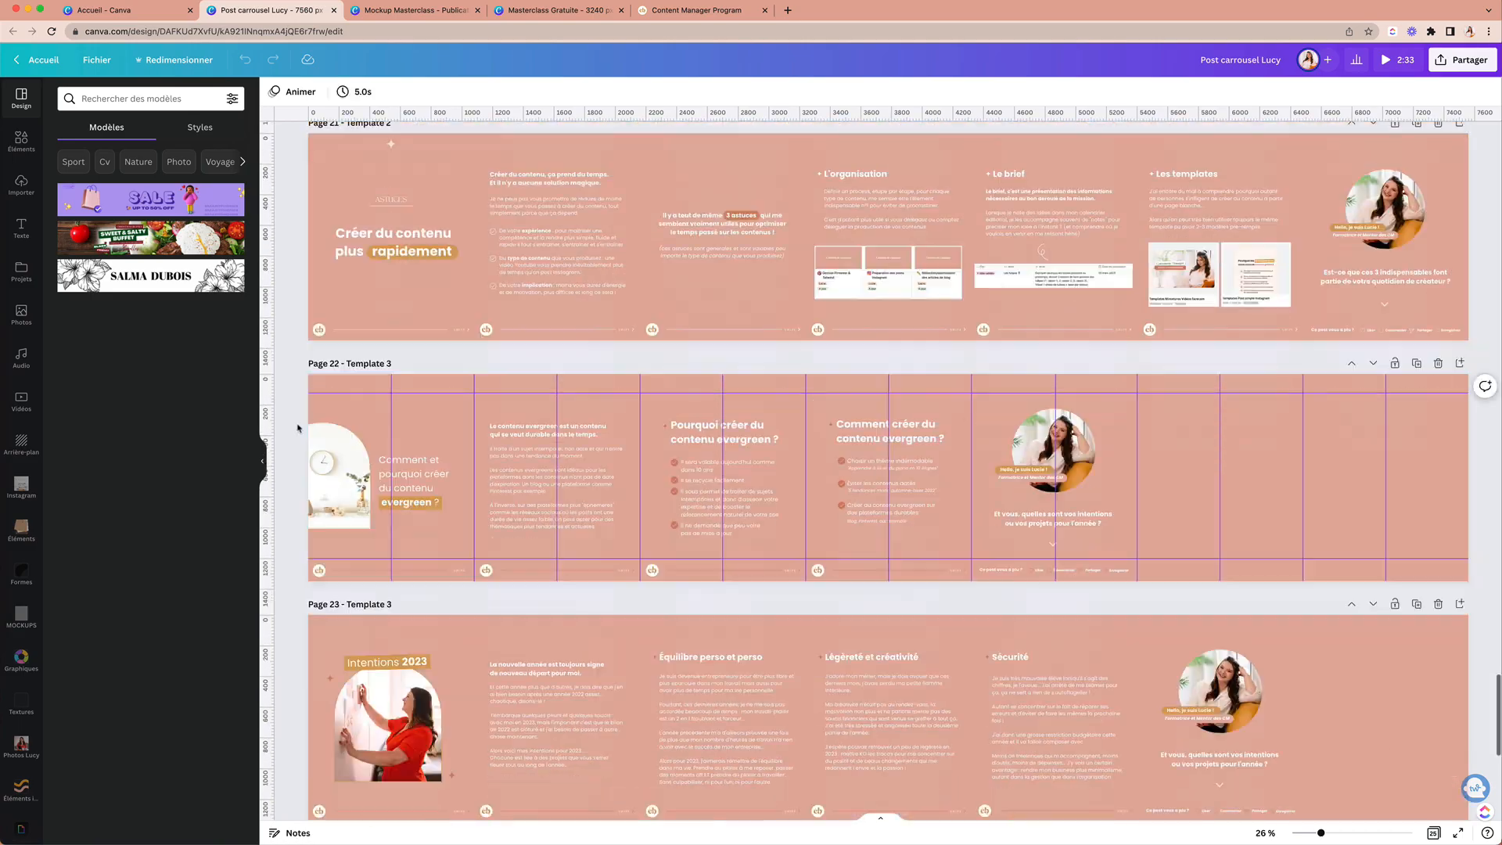
pyautogui.scroll(20, 298, 429)
# Step: Copy the woman's photo and Bienvenue texts into the masterclass carousel and delete the pasted gradient
pyautogui.moveTo(293, 321); pyautogui.dragTo(470, 454)
pyautogui.press('super+c')
pyautogui.click(559, 11)
pyautogui.press('super+v')
pyautogui.click(651, 556)
pyautogui.press('Delete')
pyautogui.click(117, 11)
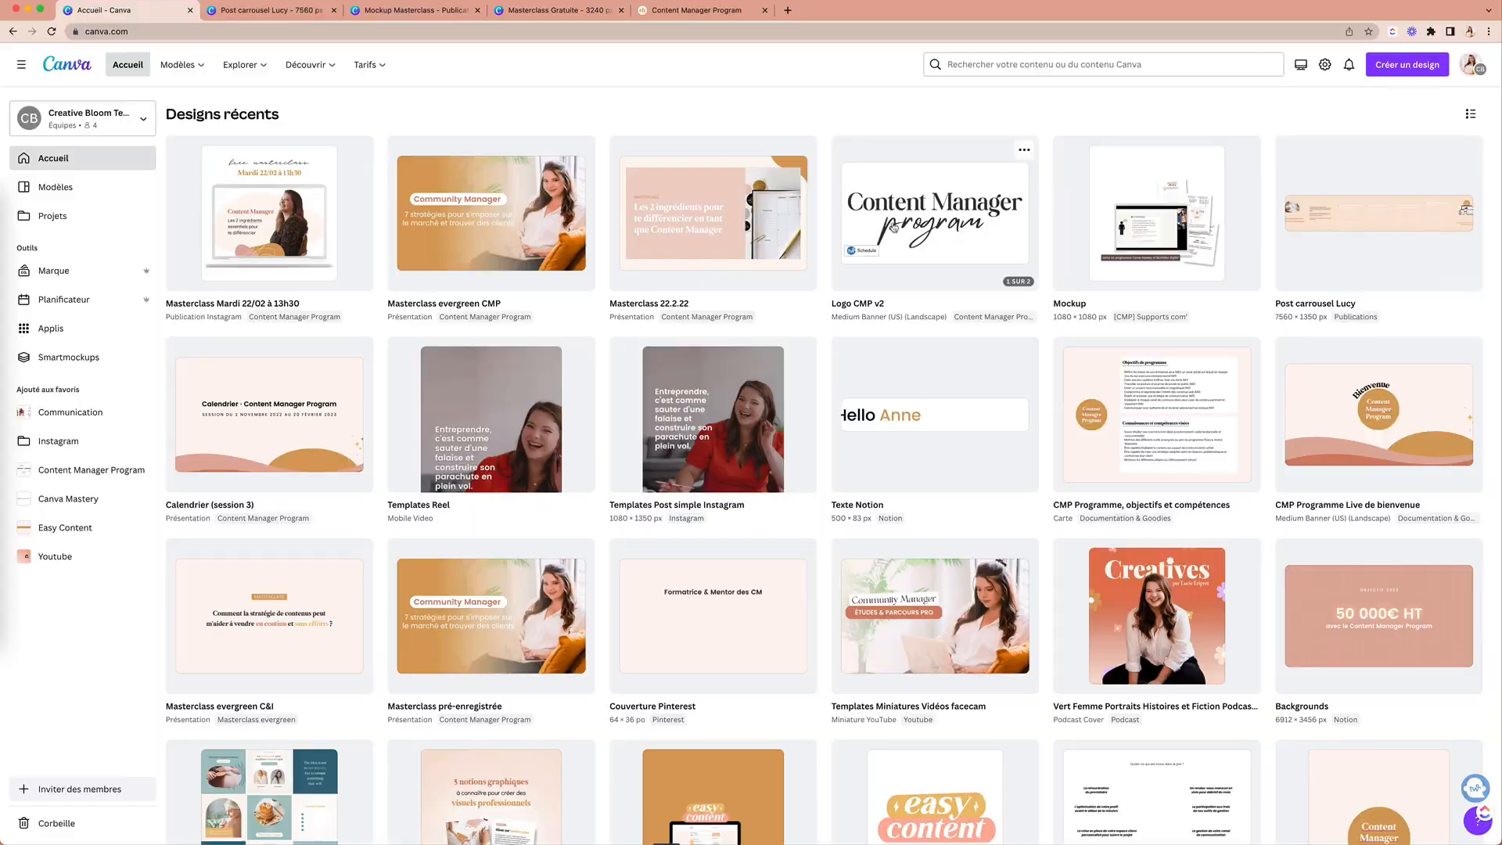
pyautogui.click(926, 213)
pyautogui.click(701, 11)
# Step: Enlarge and arrange the photo, Bienvenue title and introduction text, making 'Formatrice et Mentor' bold
pyautogui.moveTo(620, 342); pyautogui.dragTo(557, 342)
pyautogui.moveTo(557, 322); pyautogui.dragTo(607, 305)
pyautogui.click(423, 469)
pyautogui.moveTo(596, 221); pyautogui.dragTo(674, 194)
pyautogui.moveTo(524, 332); pyautogui.dragTo(566, 323)
pyautogui.moveTo(516, 387); pyautogui.dragTo(622, 386)
pyautogui.press('super+b')
pyautogui.moveTo(569, 322); pyautogui.dragTo(557, 337)
pyautogui.click(509, 168)
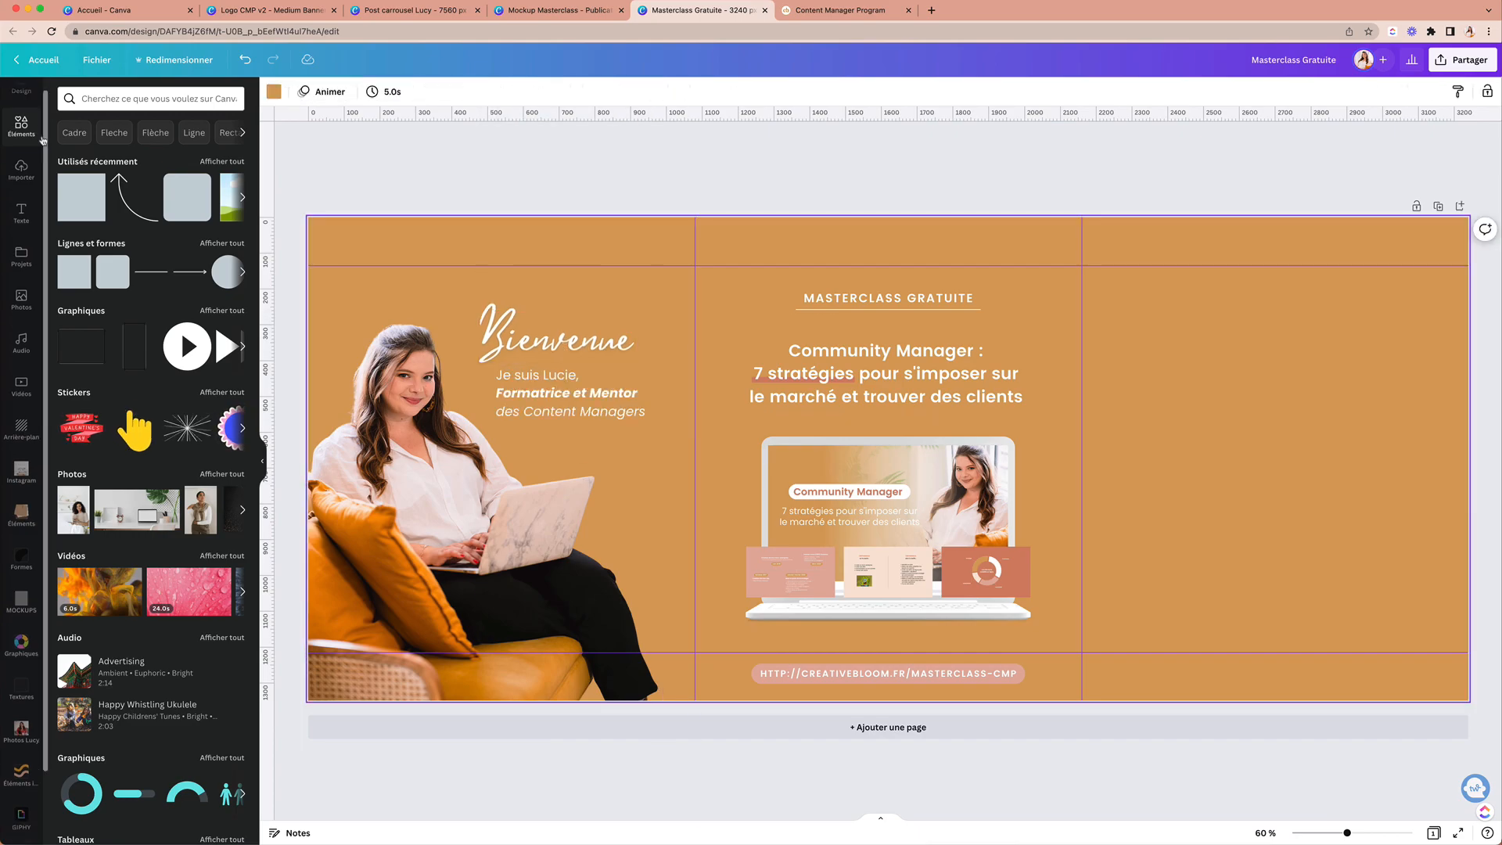
# Step: Close the logo design and open the live programme design from the Canva home page
pyautogui.click(21, 615)
pyautogui.click(270, 11)
pyautogui.click(334, 10)
pyautogui.click(117, 11)
pyautogui.scroll(-4, 1302, 280)
pyautogui.click(1302, 280)
# Step: Copy the wave shapes into the masterclass carousel and move them to the page bottom
pyautogui.press('super+c')
pyautogui.click(660, 10)
pyautogui.press('super+v')
pyautogui.moveTo(813, 532); pyautogui.dragTo(523, 623)
# Step: Recolour the orange wave light peach and send it backward
pyautogui.click(877, 626)
pyautogui.click(274, 92)
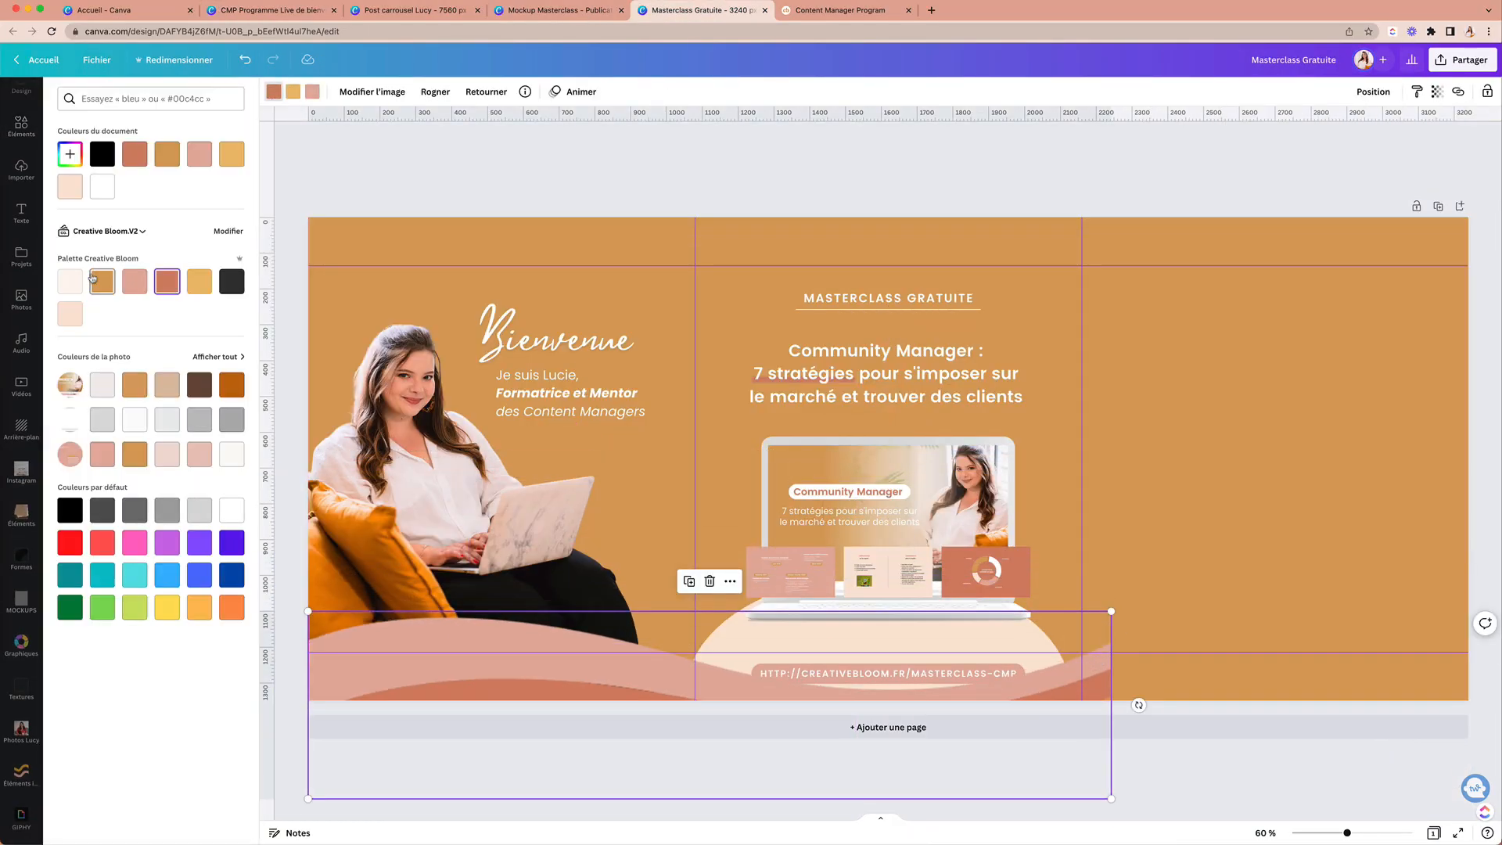
pyautogui.click(64, 320)
pyautogui.click(548, 665)
pyautogui.click(1373, 92)
pyautogui.click(1317, 155)
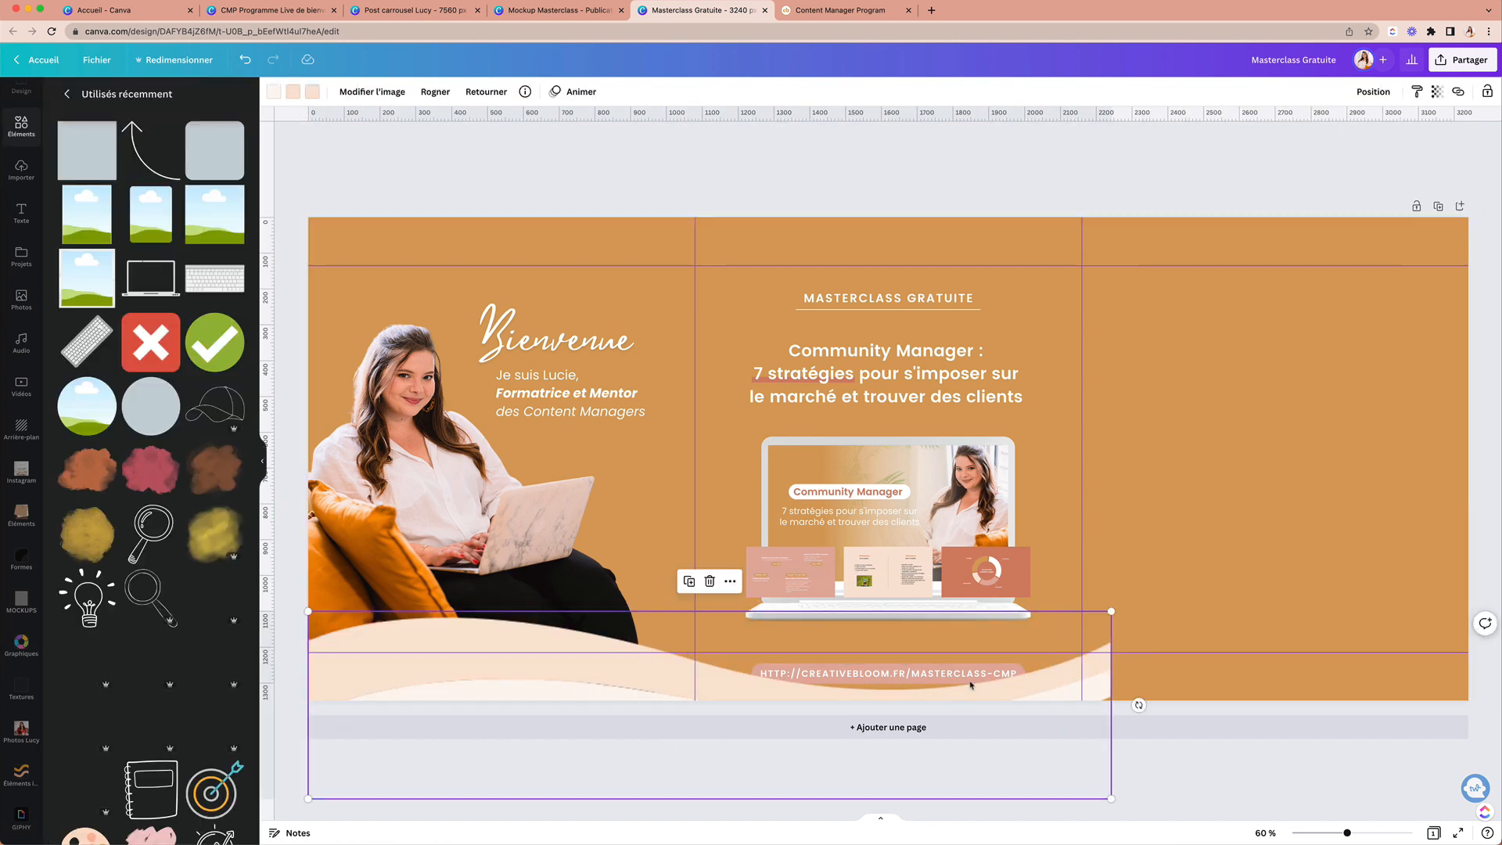
# Step: Delete the peach circle and stretch the wave across the left two panels
pyautogui.click(972, 650)
pyautogui.press('Delete')
pyautogui.moveTo(563, 665)
pyautogui.mouseDown()
pyautogui.moveTo(570, 631)
pyautogui.moveTo(551, 669)
pyautogui.mouseUp()
pyautogui.click(1373, 92)
pyautogui.moveTo(1100, 613); pyautogui.dragTo(1082, 618)
pyautogui.moveTo(295, 618); pyautogui.dragTo(308, 622)
pyautogui.click(1275, 462)
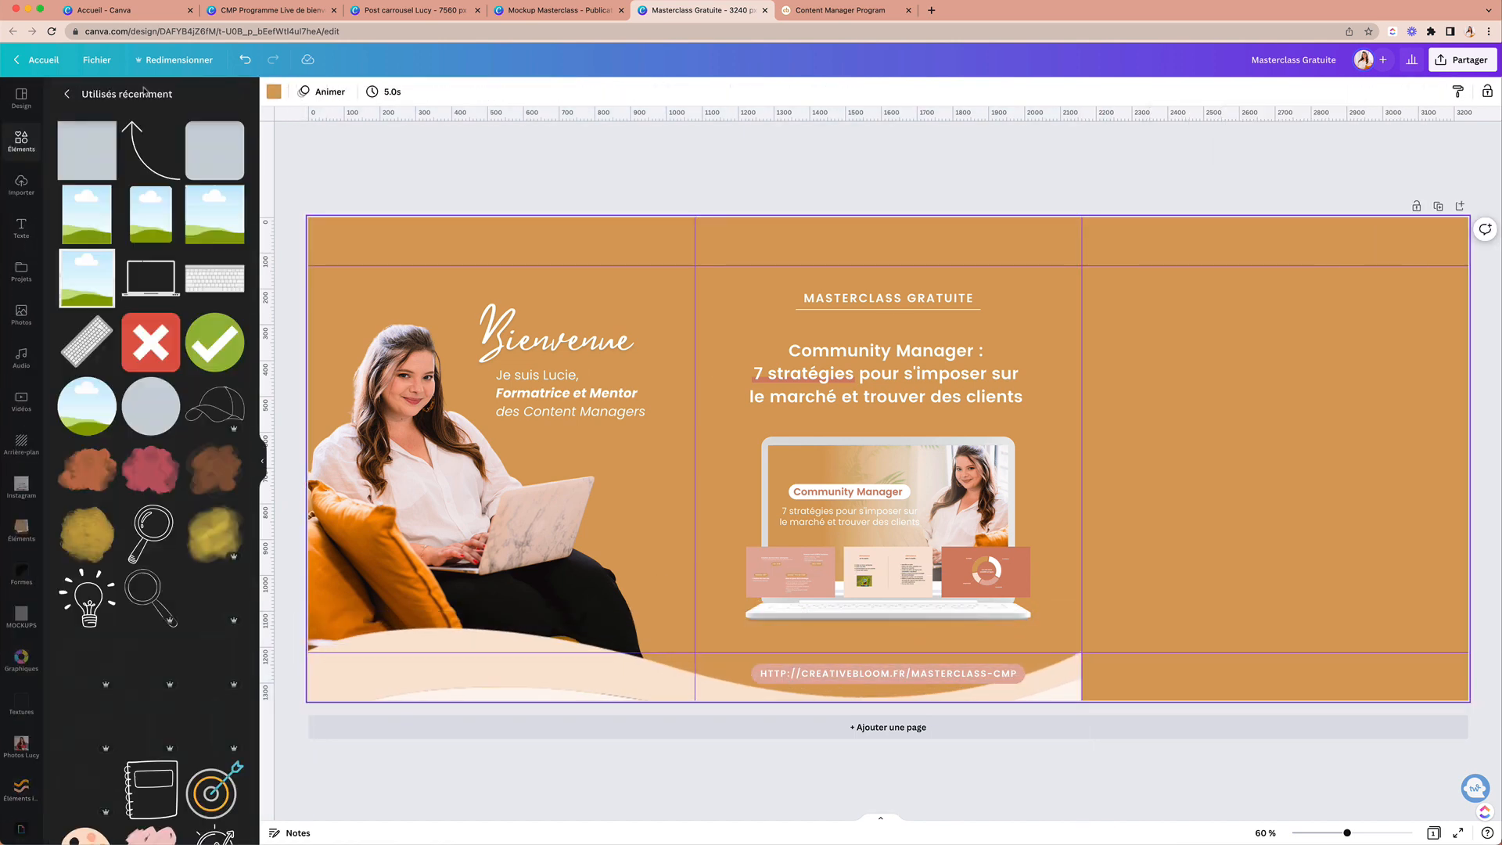
# Step: Try a brush splotch graphic on the page, then remove it
pyautogui.click(86, 469)
pyautogui.moveTo(888, 461); pyautogui.dragTo(720, 439)
pyautogui.press('Delete')
pyautogui.scroll(-7, 150, 501)
pyautogui.click(87, 366)
# Step: Replace the old wave with a peach, cream and white wave spanning two panels
pyautogui.click(688, 663)
pyautogui.press('Delete')
pyautogui.click(273, 92)
pyautogui.click(232, 510)
pyautogui.moveTo(884, 540); pyautogui.dragTo(536, 724)
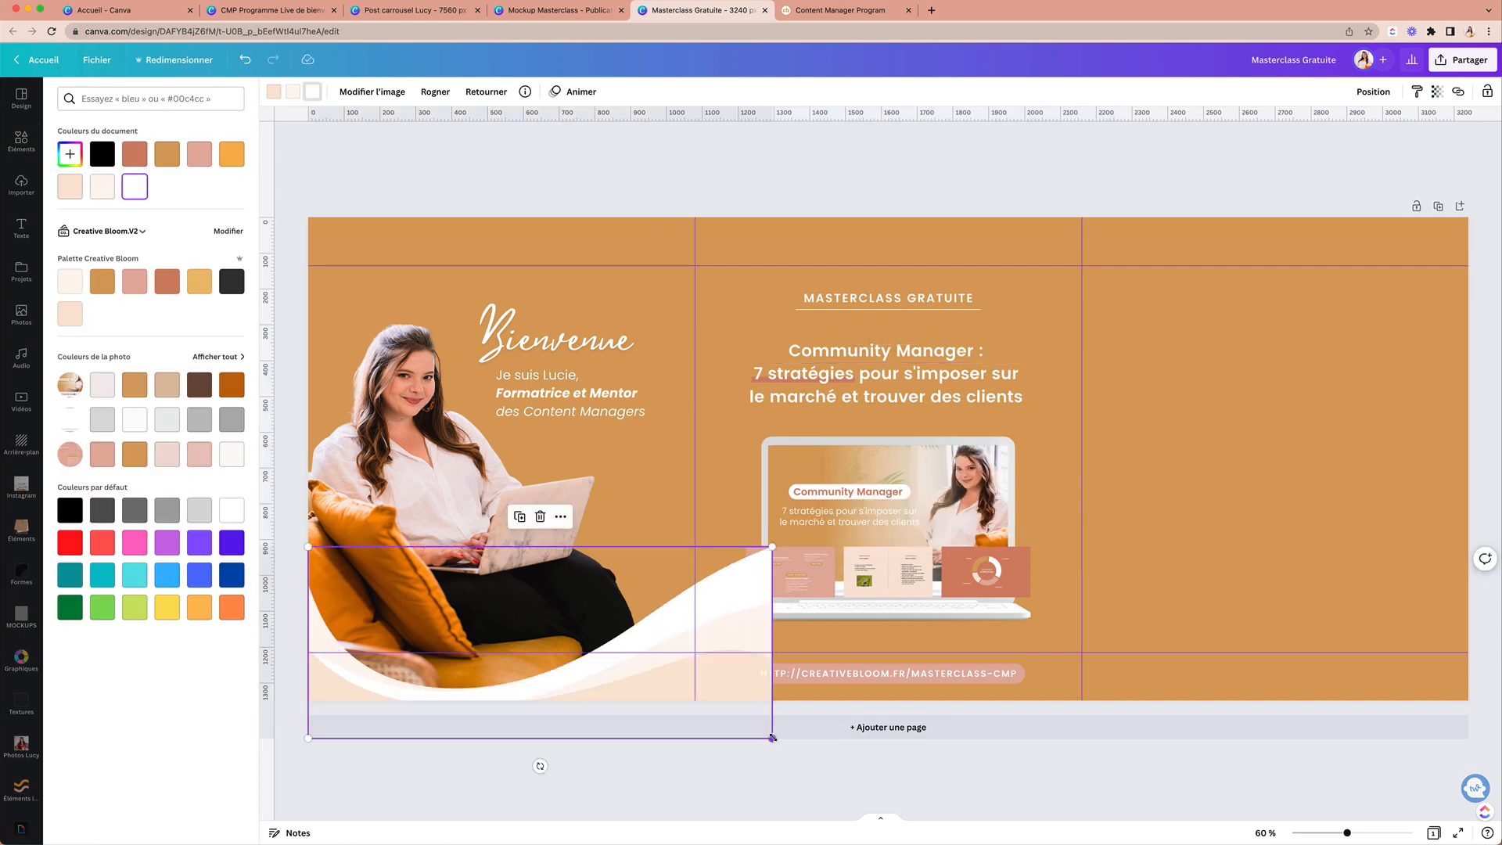
pyautogui.moveTo(773, 547); pyautogui.dragTo(1082, 419)
pyautogui.moveTo(972, 565); pyautogui.dragTo(701, 644)
# Step: Send the wave behind the laptop and photo, and nudge the laptop mockup left
pyautogui.click(1373, 92)
pyautogui.click(1315, 127)
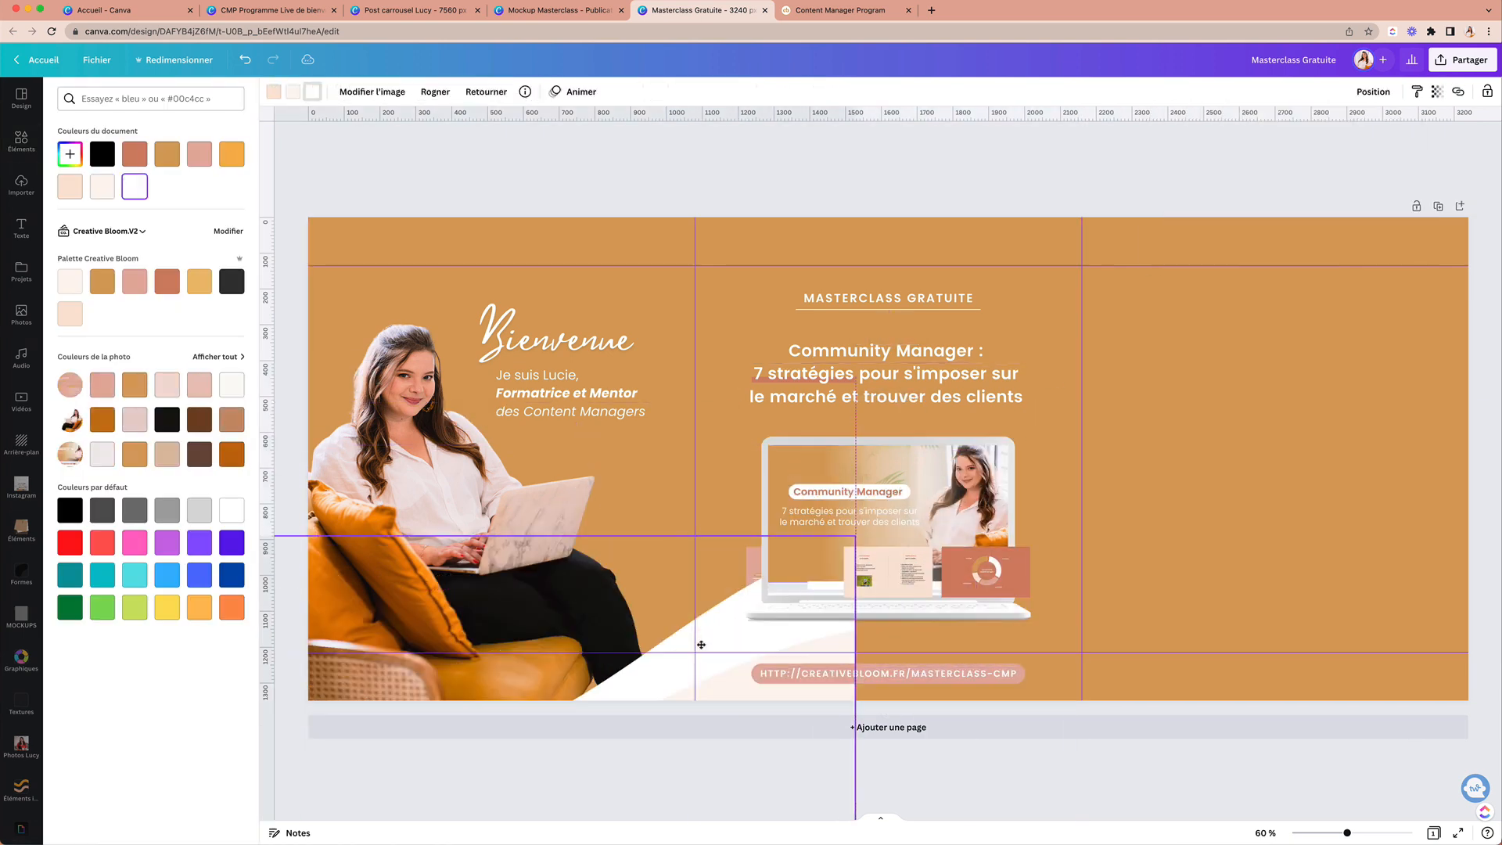
pyautogui.click(887, 501)
pyautogui.click(1373, 91)
pyautogui.click(1204, 152)
pyautogui.click(1315, 128)
pyautogui.click(748, 566)
pyautogui.moveTo(748, 566); pyautogui.dragTo(745, 566)
# Step: Duplicate the wave, mirror it horizontally and move the copy to the right
pyautogui.moveTo(701, 672); pyautogui.dragTo(727, 706)
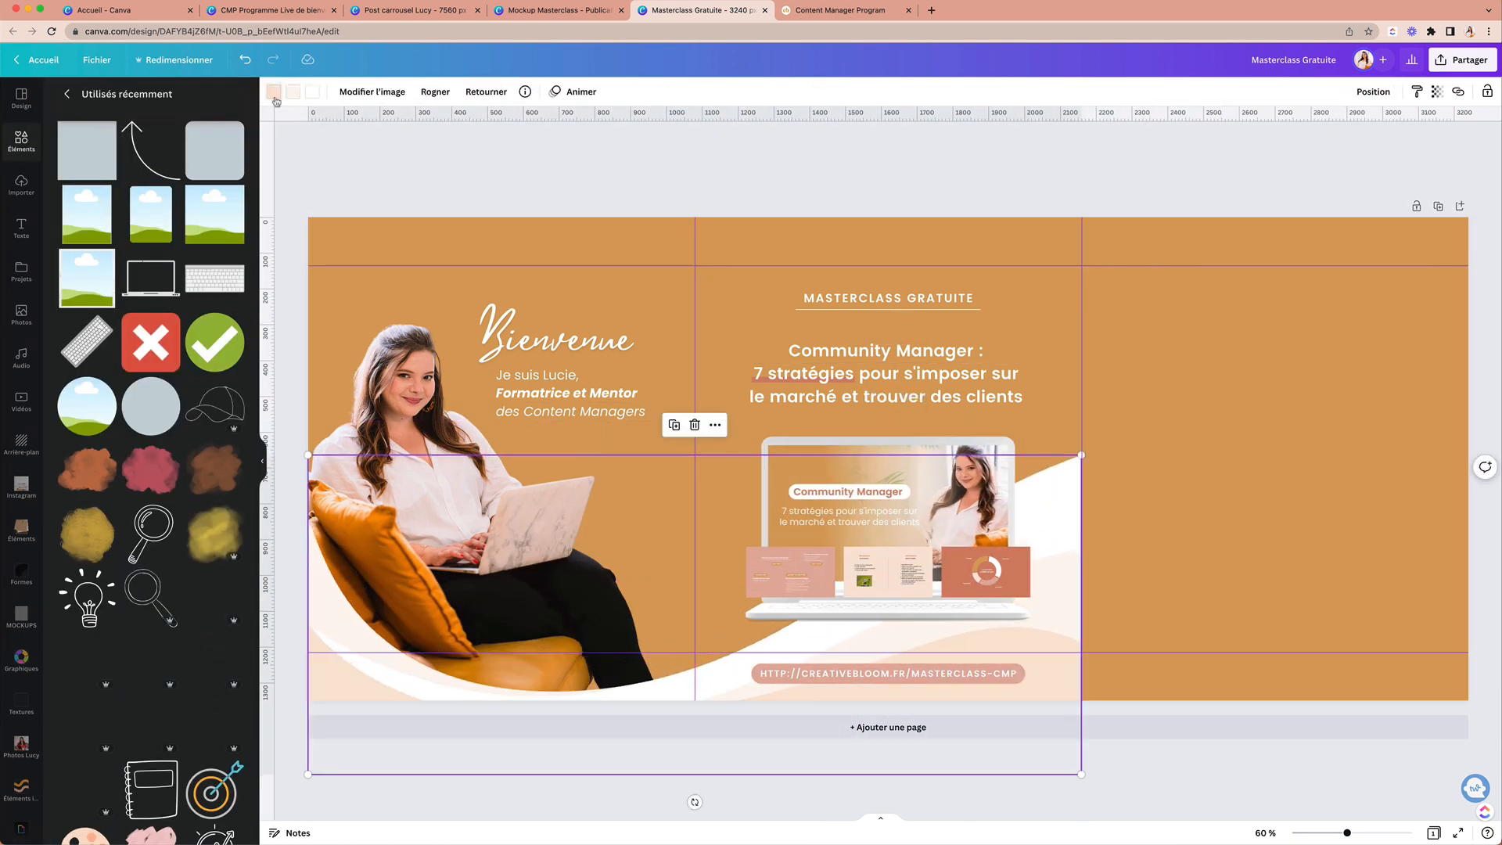
pyautogui.hotkey('ctrl', 'd')
pyautogui.click(447, 91)
pyautogui.click(486, 127)
pyautogui.click(1275, 313)
pyautogui.moveTo(500, 618); pyautogui.dragTo(1251, 621)
# Step: Hide the rulers, flip the right-hand wave, then delete it
pyautogui.click(97, 59)
pyautogui.click(368, 219)
pyautogui.click(1270, 614)
pyautogui.click(486, 92)
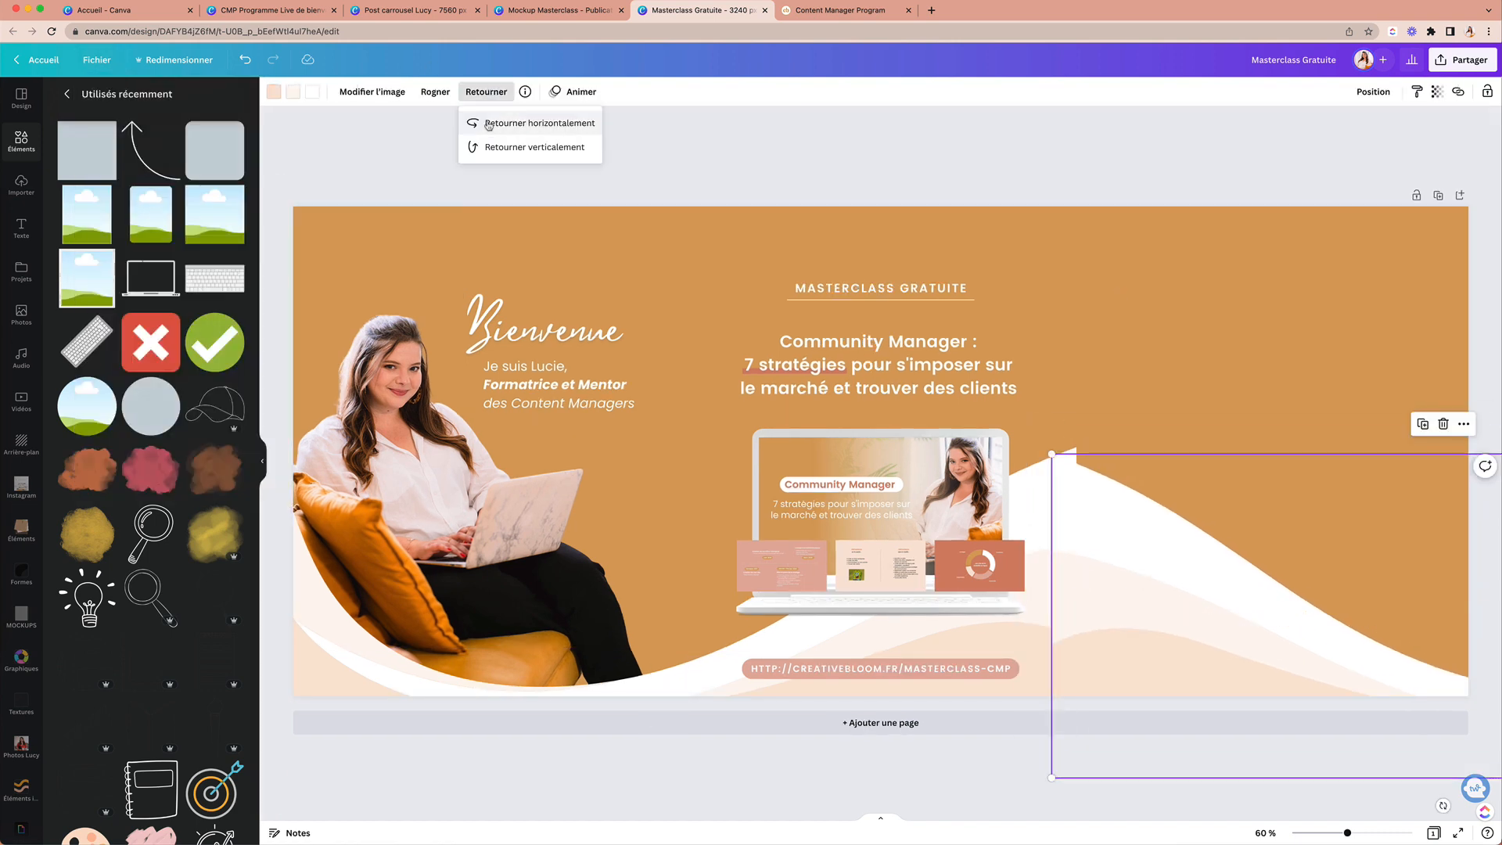
pyautogui.click(485, 126)
pyautogui.press('Delete')
# Step: Add a similar wave graphic and size it at the bottom of the right panel
pyautogui.scroll(-4, 124, 402)
pyautogui.click(212, 680)
pyautogui.click(214, 180)
pyautogui.moveTo(881, 449); pyautogui.dragTo(1312, 525)
pyautogui.moveTo(1077, 602); pyautogui.dragTo(910, 657)
pyautogui.moveTo(1083, 552); pyautogui.dragTo(1283, 552)
pyautogui.moveTo(1118, 657); pyautogui.dragTo(1030, 704)
pyautogui.moveTo(1197, 679); pyautogui.dragTo(1249, 681)
# Step: Flip the right-panel wave and replace the corner graphic with a new one
pyautogui.click(505, 92)
pyautogui.click(548, 123)
pyautogui.press('Delete')
pyautogui.click(86, 180)
pyautogui.moveTo(830, 492); pyautogui.dragTo(1123, 579)
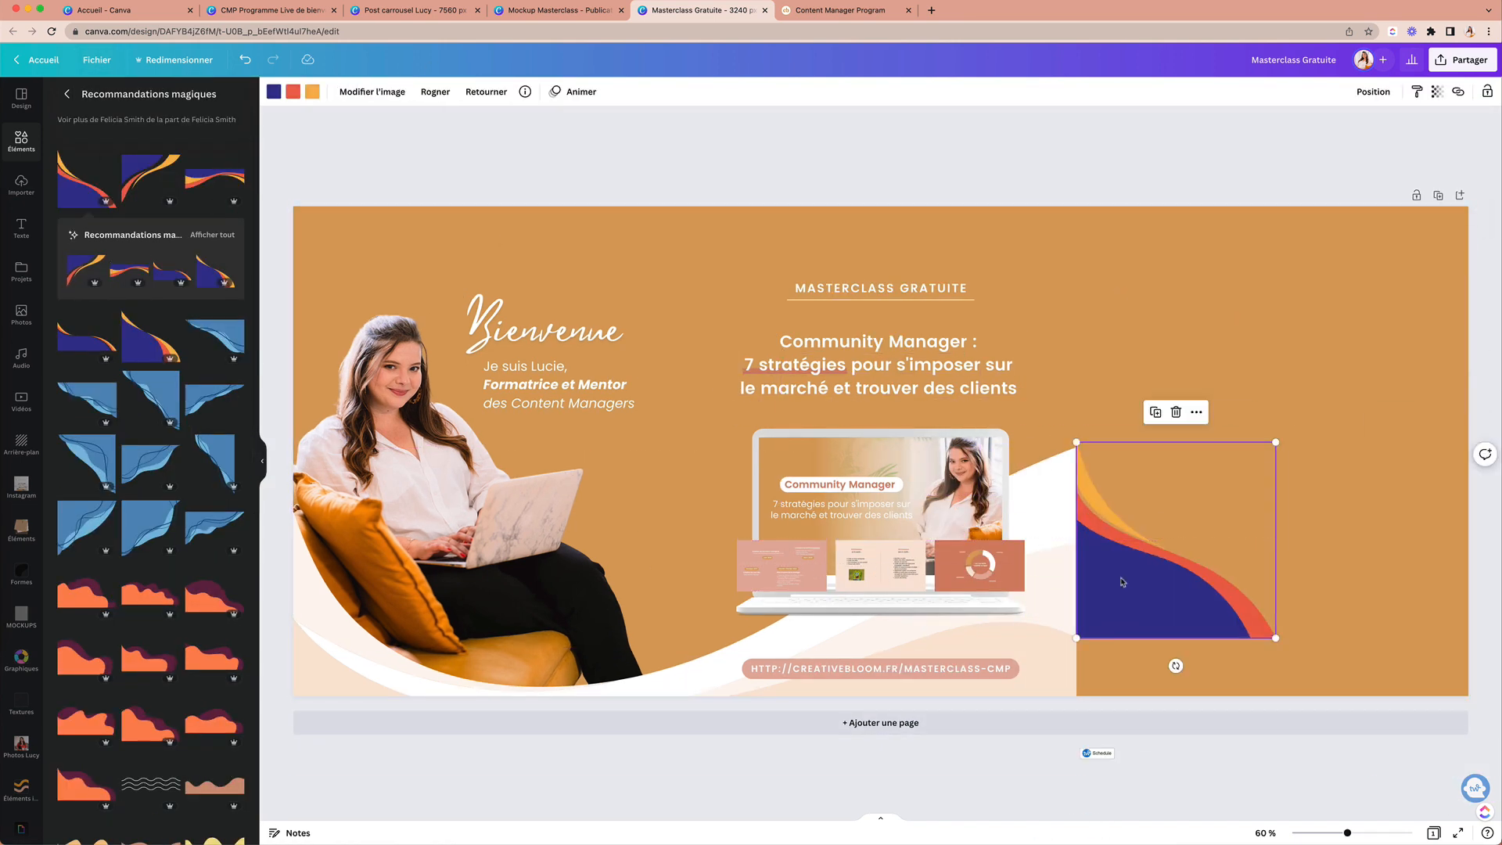
# Step: Remove the unwanted graphic and add a soft glow from Éléments identité CB near Bienvenue
pyautogui.press('Delete')
pyautogui.scroll(-5, 208, 610)
pyautogui.click(215, 677)
pyautogui.scroll(-2, 21, 693)
pyautogui.click(21, 692)
pyautogui.click(86, 518)
pyautogui.moveTo(880, 451); pyautogui.dragTo(616, 302)
# Step: Test-crop the woman's photo, restore it, and recolour the small star lighter
pyautogui.click(597, 298)
pyautogui.click(587, 303)
pyautogui.click(540, 517)
pyautogui.moveTo(648, 495)
pyautogui.mouseDown()
pyautogui.moveTo(538, 495)
pyautogui.moveTo(647, 494)
pyautogui.mouseUp()
pyautogui.click(616, 302)
pyautogui.click(274, 92)
pyautogui.click(303, 92)
# Step: Apply a Brillance glow shadow to the photo with Transparence 21 and larger size
pyautogui.click(214, 198)
pyautogui.click(271, 331)
pyautogui.click(145, 257)
pyautogui.moveTo(151, 184); pyautogui.dragTo(198, 221)
pyautogui.moveTo(76, 145); pyautogui.dragTo(174, 144)
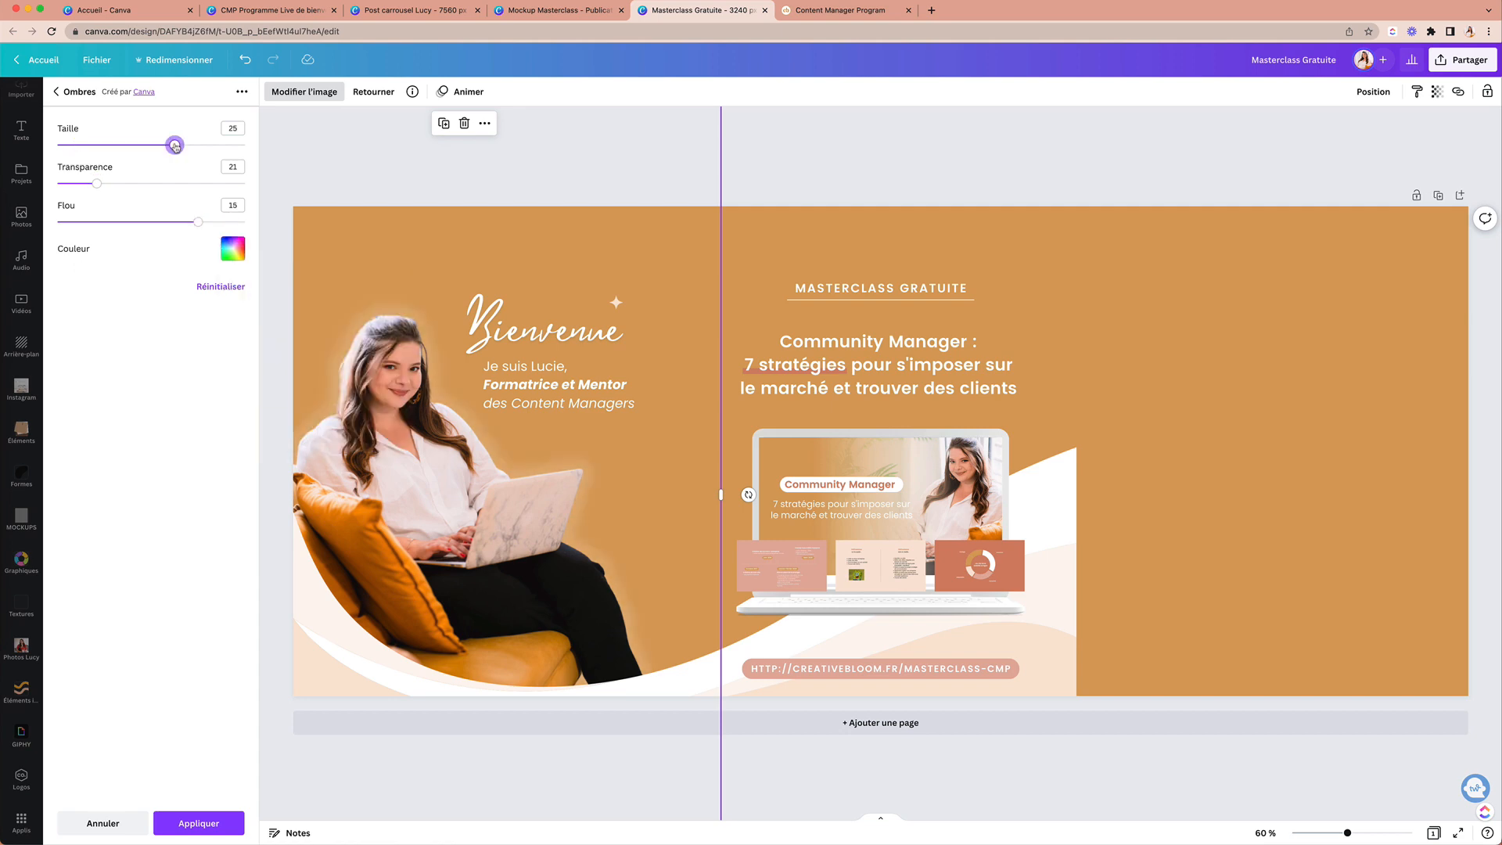
pyautogui.moveTo(81, 183); pyautogui.dragTo(87, 185)
pyautogui.click(198, 823)
# Step: Crop and resize the photo, delete the accidental rust square, and move the photo up
pyautogui.moveTo(463, 148); pyautogui.dragTo(462, 261)
pyautogui.moveTo(470, 485); pyautogui.dragTo(439, 553)
pyautogui.press('r')
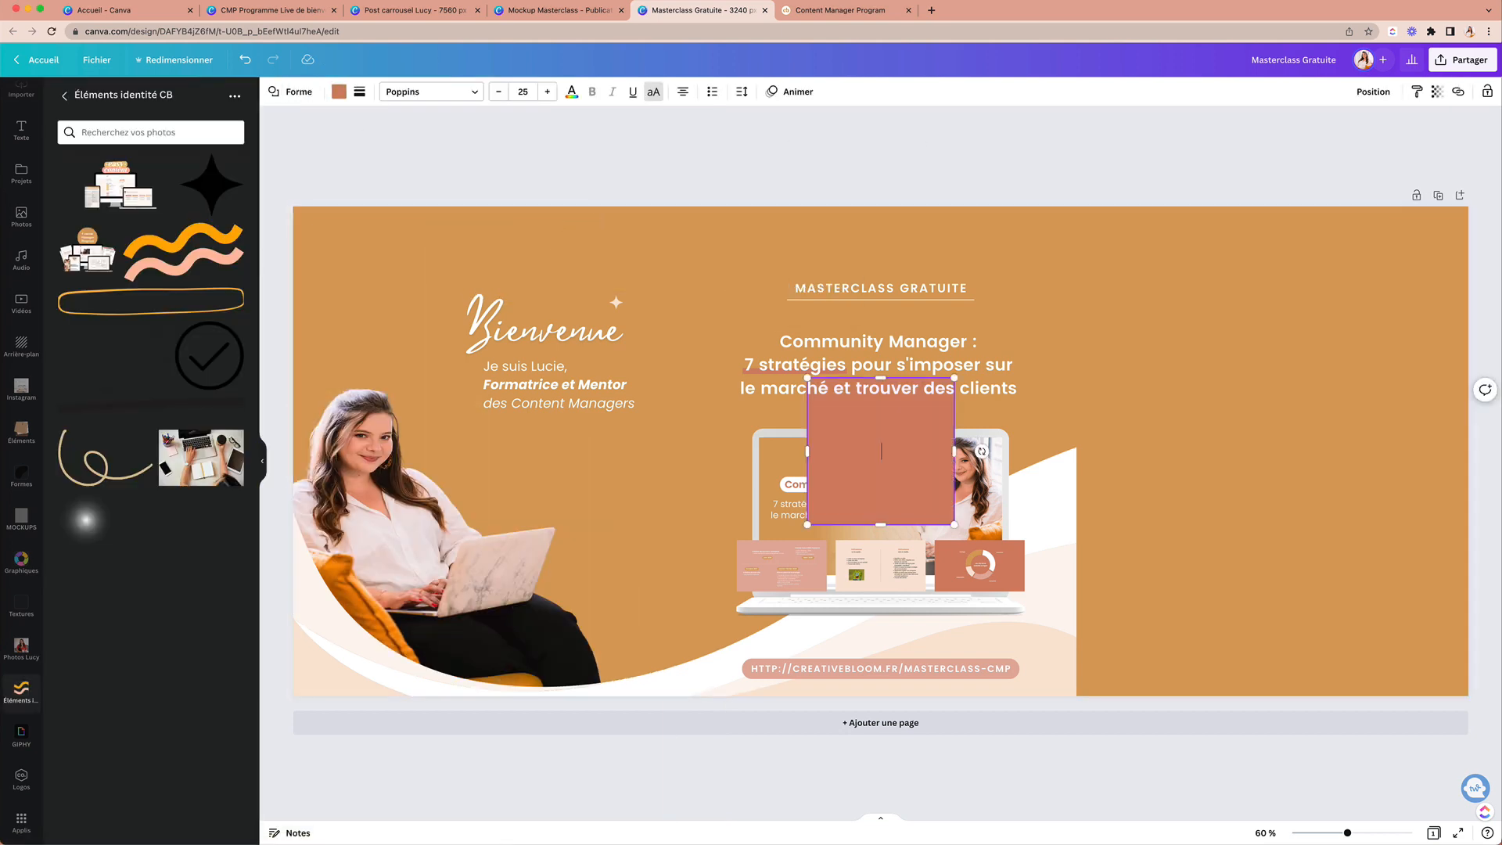
pyautogui.press('BackSpace')
pyautogui.click(87, 62)
pyautogui.moveTo(485, 500); pyautogui.dragTo(482, 231)
pyautogui.moveTo(728, 235); pyautogui.dragTo(667, 336)
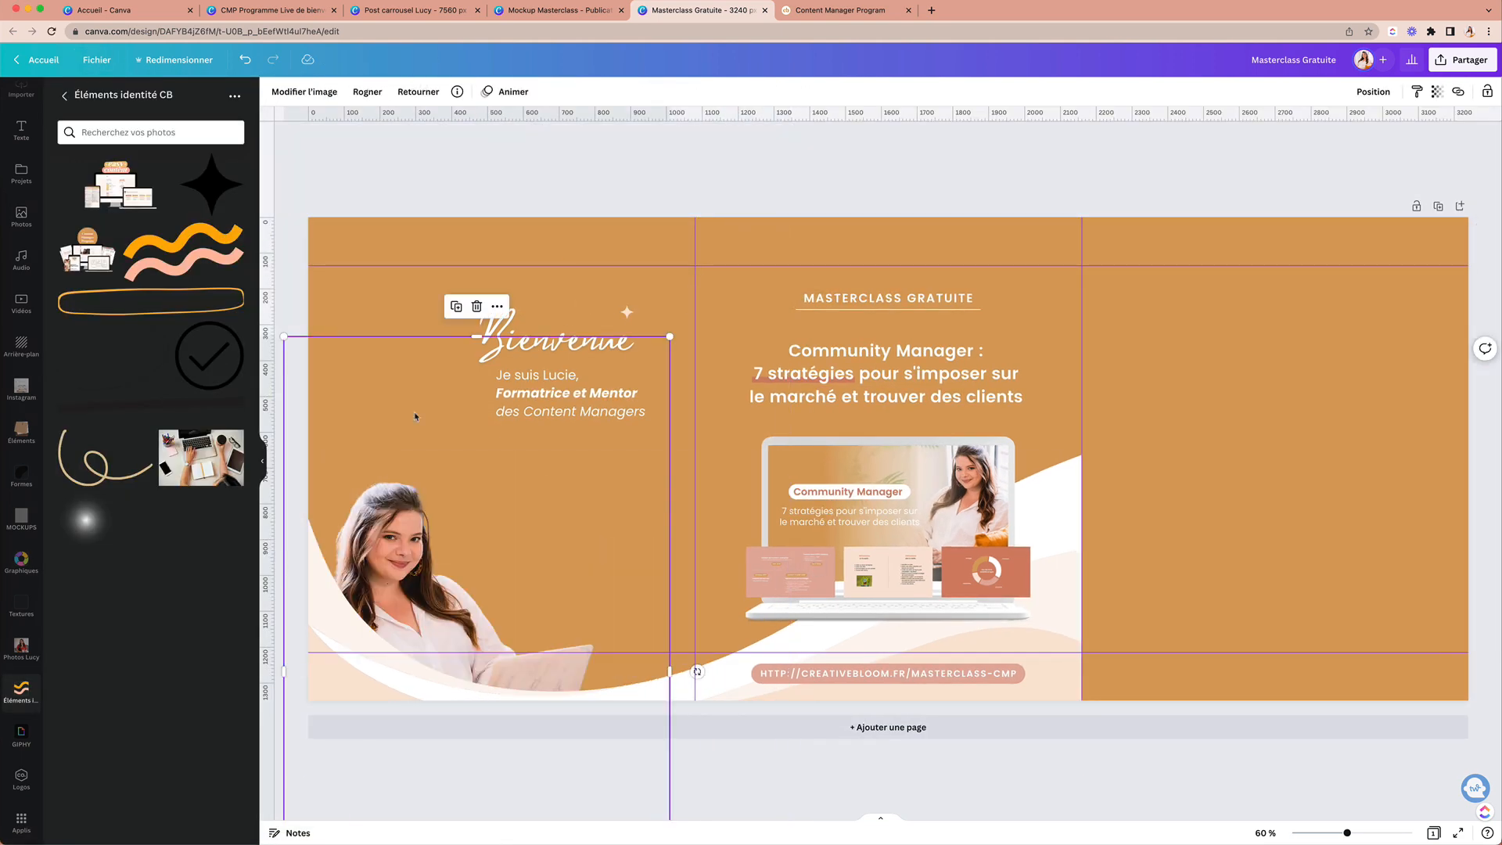
pyautogui.moveTo(416, 415); pyautogui.dragTo(423, 230)
# Step: Adjust the glow shadow's colour and softness, then apply it
pyautogui.click(294, 94)
pyautogui.click(87, 731)
pyautogui.click(235, 248)
pyautogui.click(289, 334)
pyautogui.moveTo(151, 183); pyautogui.dragTo(81, 183)
pyautogui.click(192, 823)
# Step: Align the photo to the 1080 guide and nudge the Bienvenue heading left
pyautogui.moveTo(489, 154); pyautogui.dragTo(492, 282)
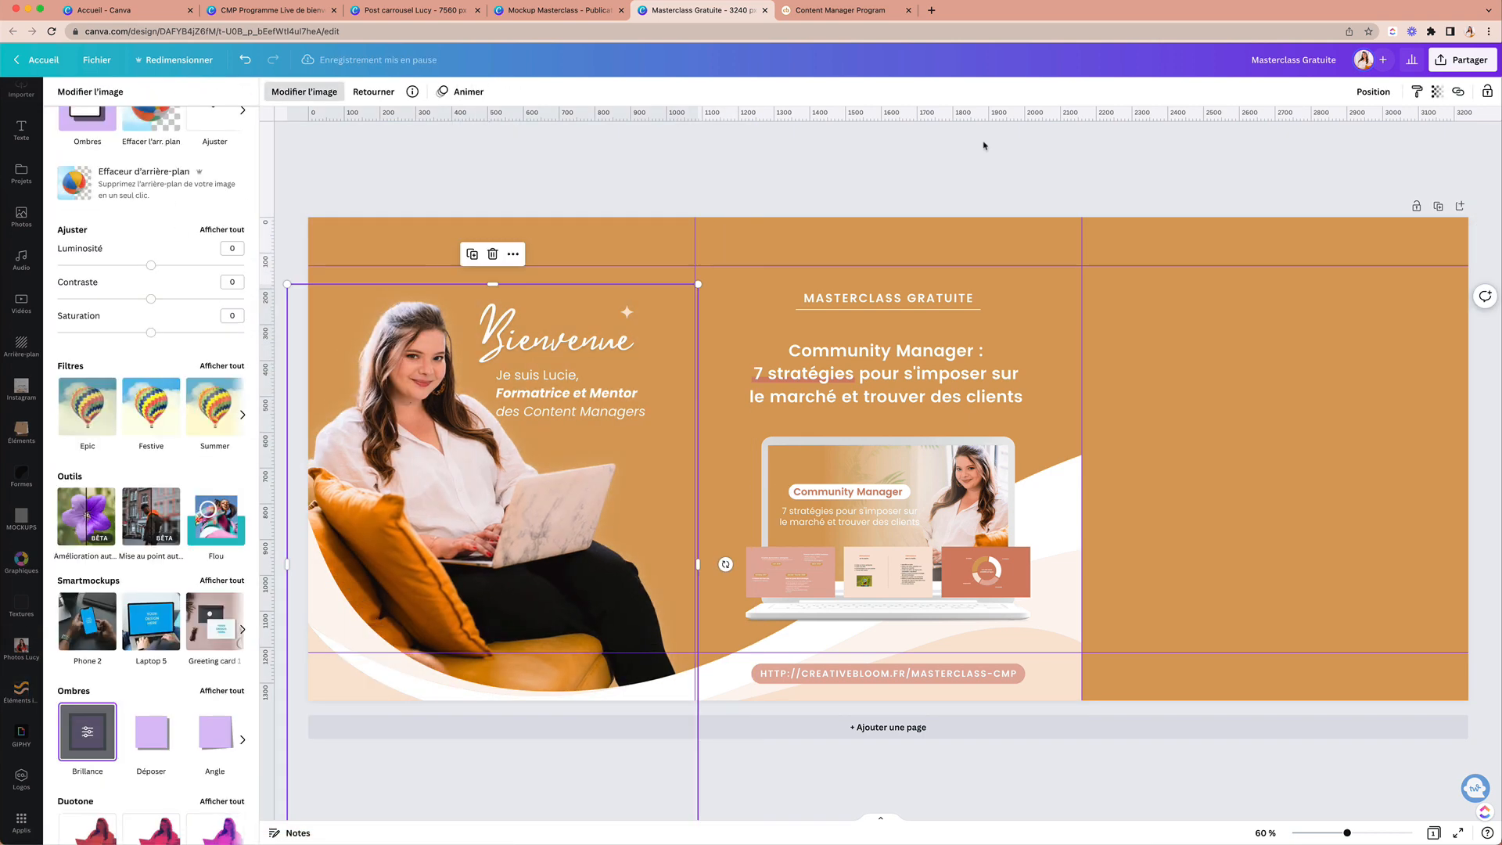
pyautogui.moveTo(433, 408); pyautogui.dragTo(425, 400)
pyautogui.click(626, 445)
pyautogui.moveTo(560, 340); pyautogui.dragTo(507, 363)
pyautogui.click(577, 327)
pyautogui.click(586, 379)
pyautogui.moveTo(578, 326); pyautogui.dragTo(575, 327)
pyautogui.click(808, 167)
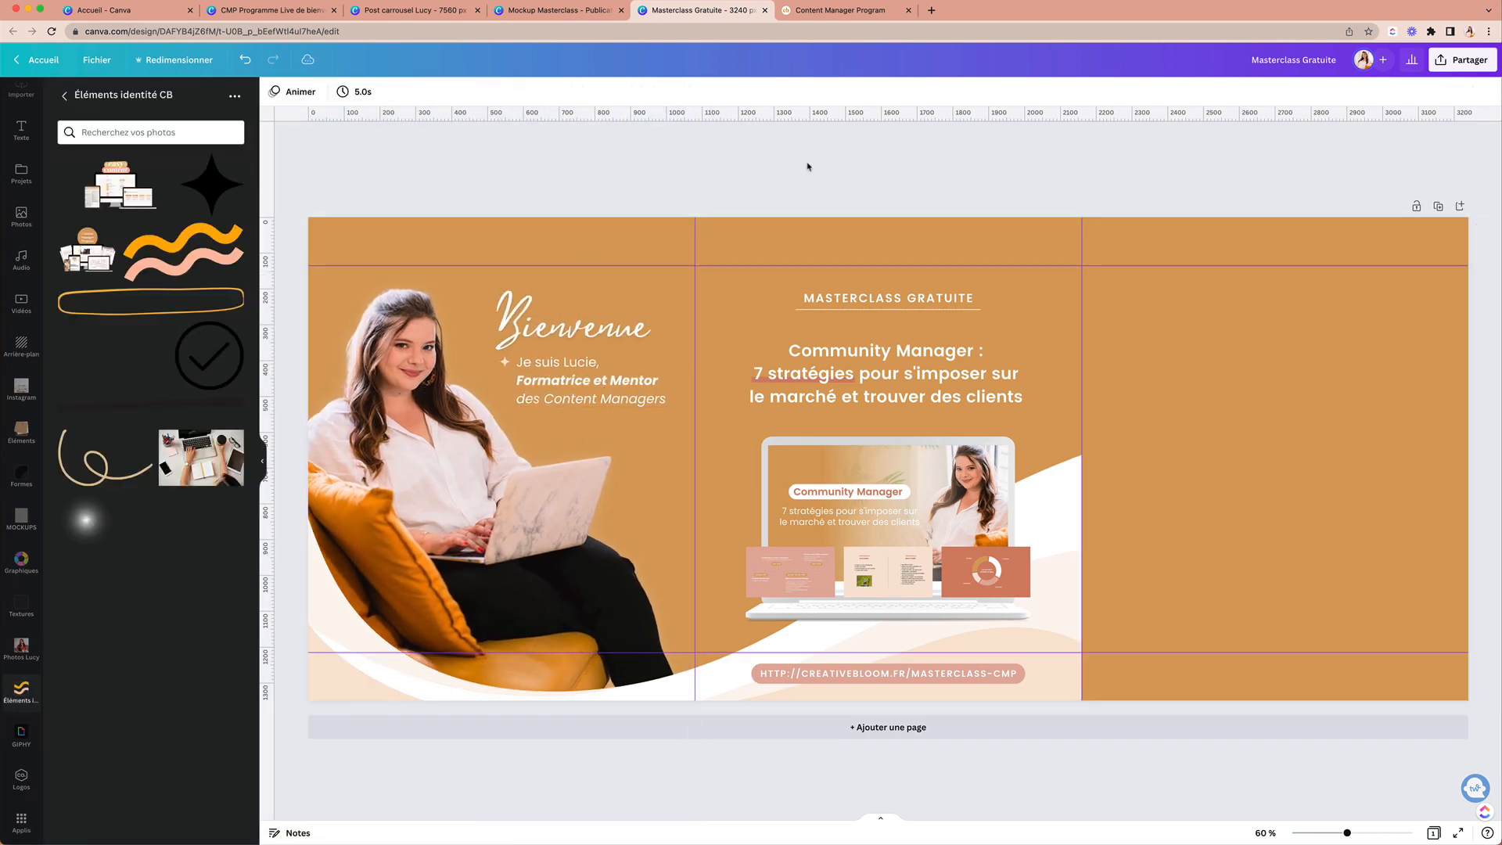
# Step: Check the Bienvenue heading's text effects, then deselect it
pyautogui.click(575, 326)
pyautogui.click(665, 92)
pyautogui.click(673, 195)
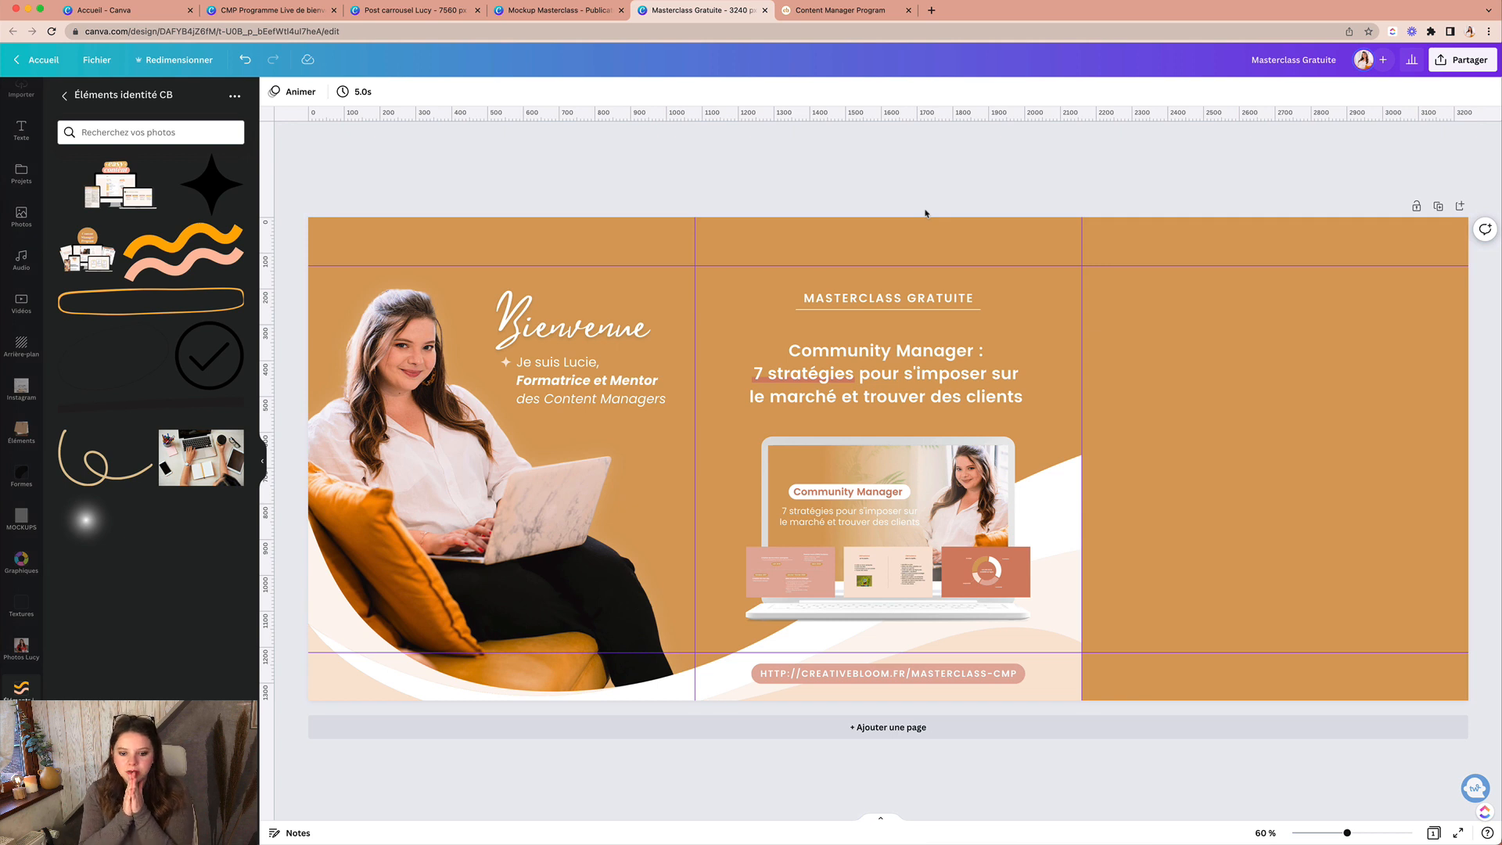
# Step: Drag the vertical panel guide onto the 1080 px ruler mark
pyautogui.click(726, 680)
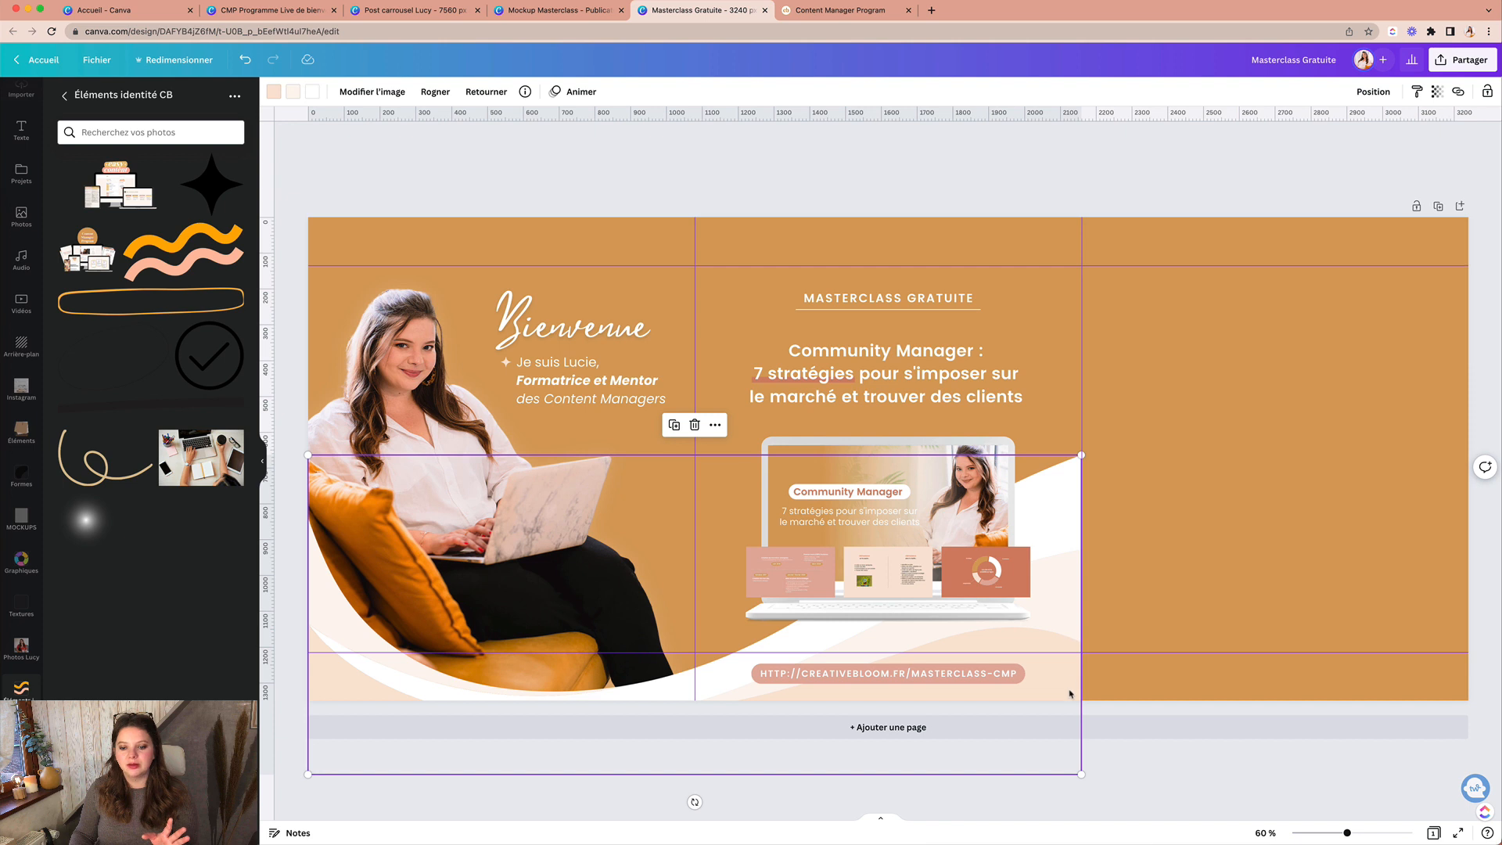
pyautogui.click(1123, 611)
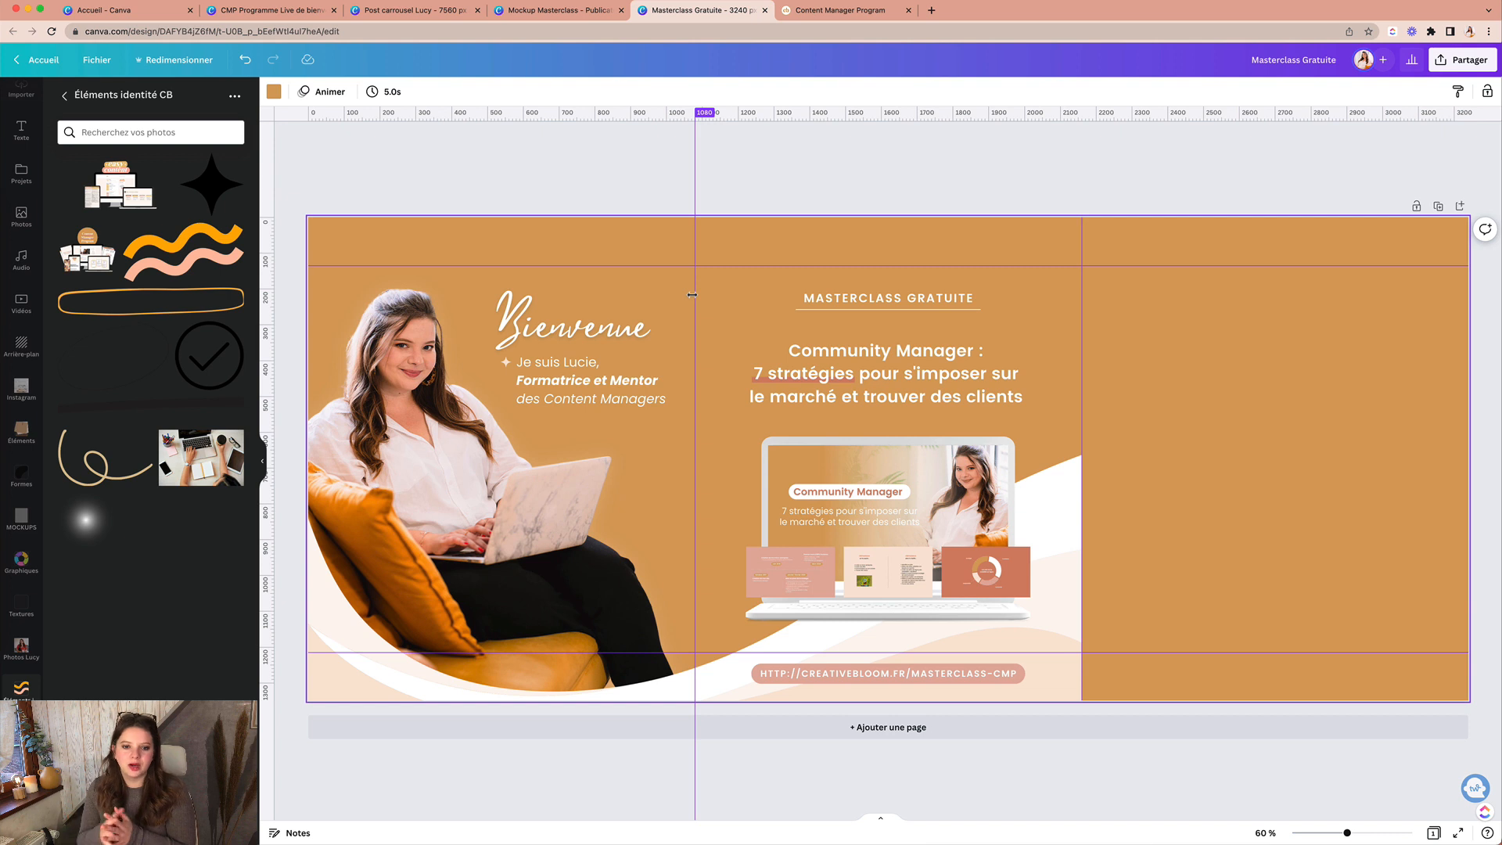
pyautogui.moveTo(693, 295)
pyautogui.mouseDown()
pyautogui.moveTo(1010, 579)
pyautogui.moveTo(979, 542)
pyautogui.moveTo(1016, 550)
pyautogui.mouseUp()
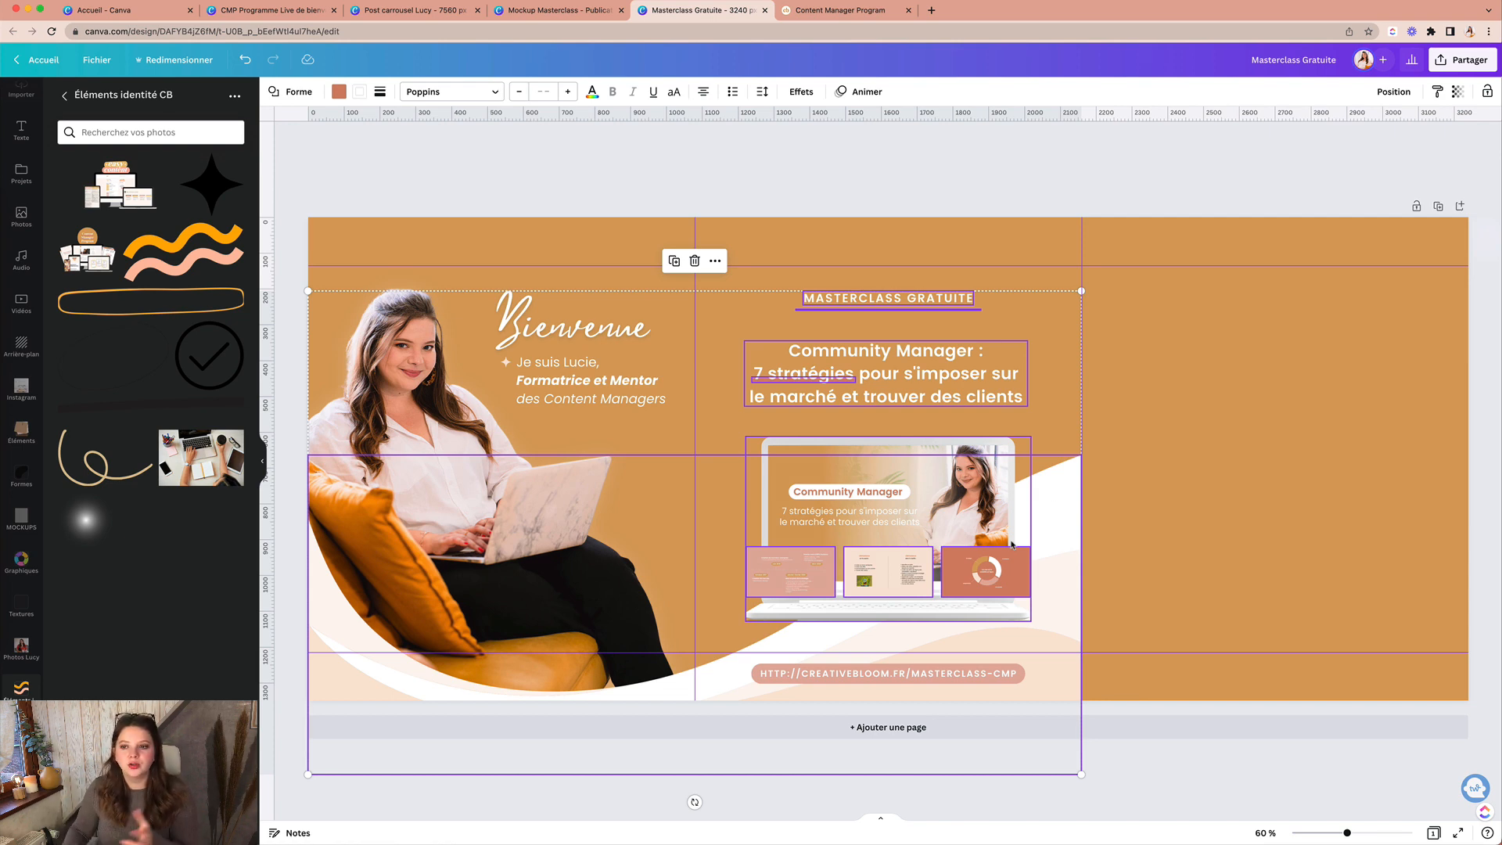
# Step: Duplicate the banner as Page 2 and delete its title texts
pyautogui.click(1414, 246)
pyautogui.click(1438, 205)
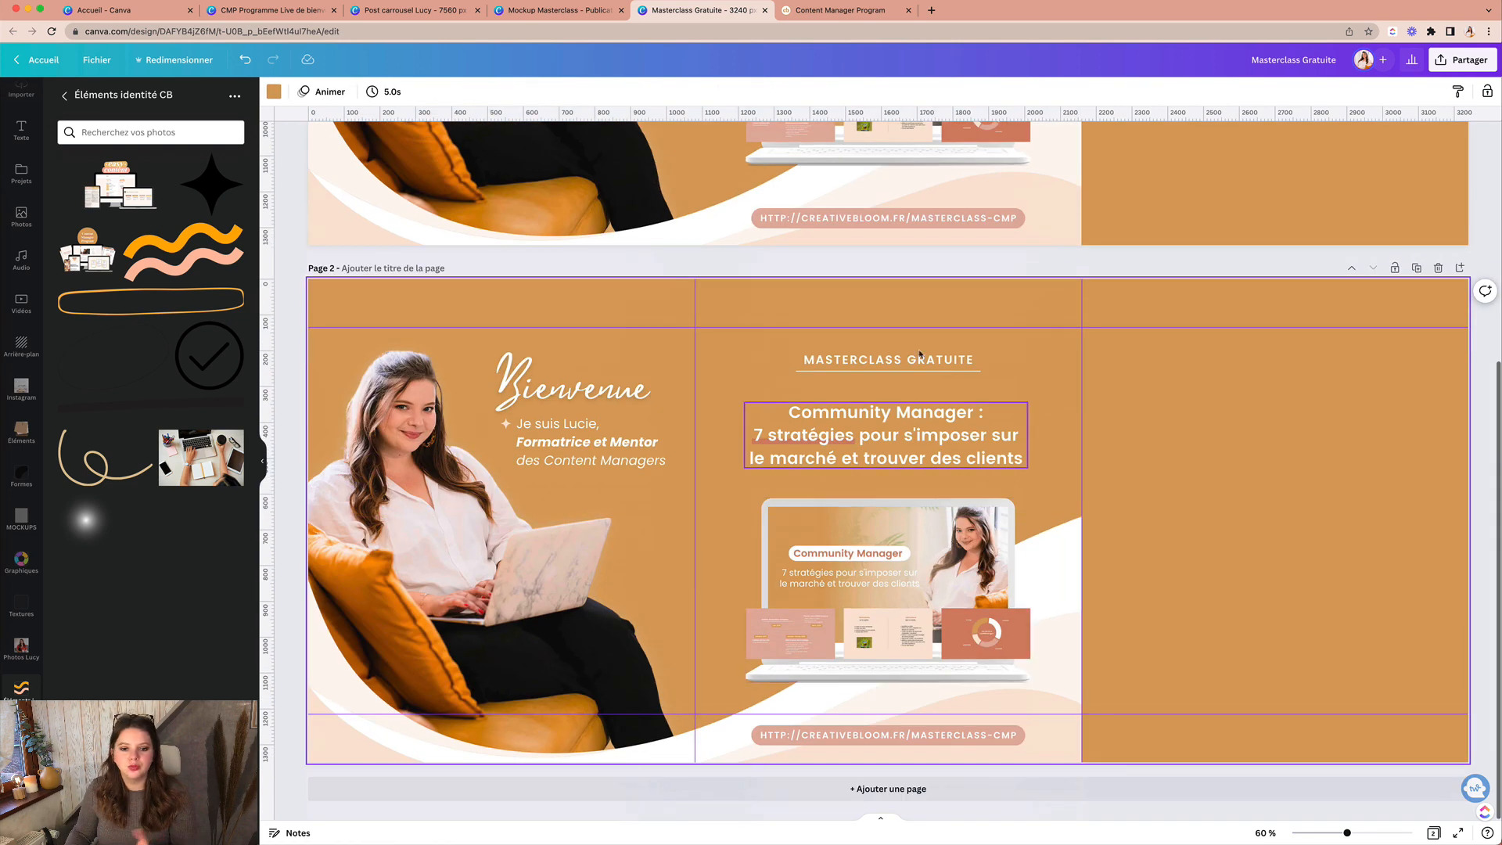
pyautogui.moveTo(787, 343); pyautogui.dragTo(873, 462)
pyautogui.press('Delete')
pyautogui.click(872, 537)
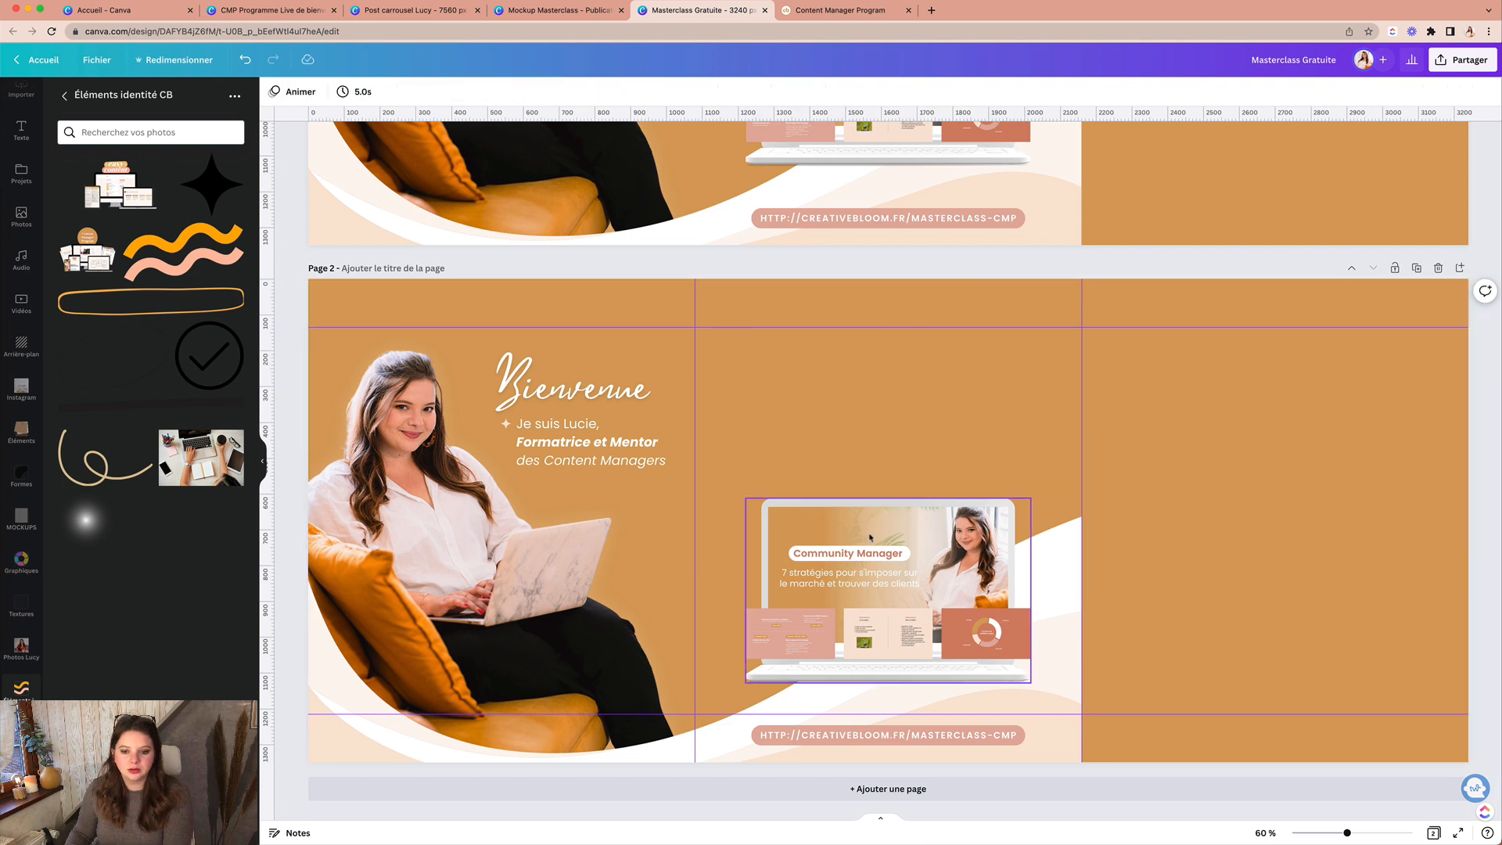
pyautogui.press('Delete')
# Step: Delete the laptop mockup and the three slide images and placeholders from Page 2
pyautogui.press('Delete')
pyautogui.click(790, 634)
pyautogui.press('Delete')
pyautogui.click(888, 634)
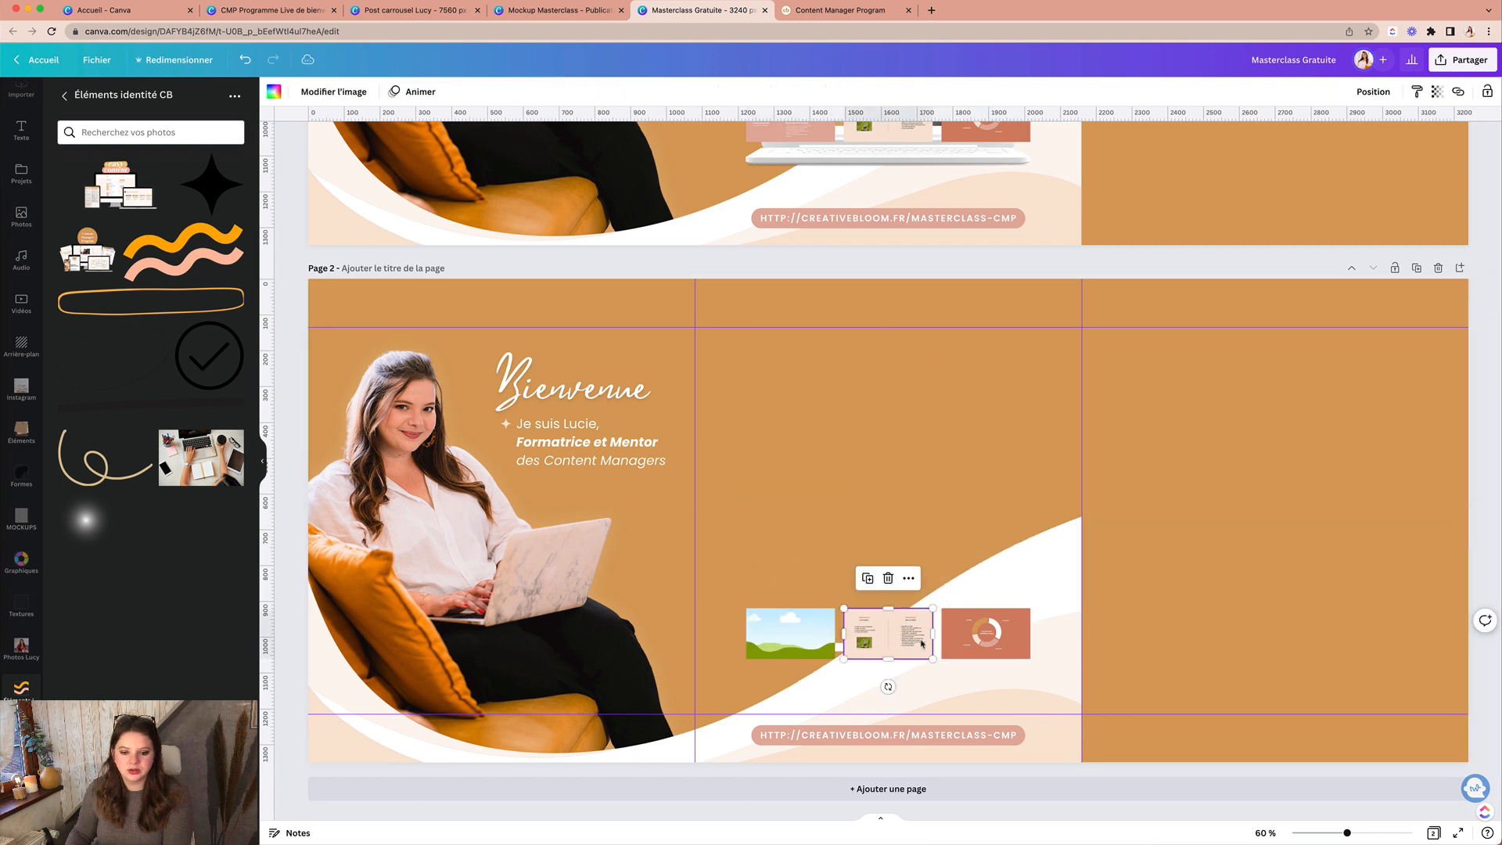
pyautogui.press('Delete')
pyautogui.click(986, 643)
pyautogui.press('Delete')
pyautogui.click(887, 633)
pyautogui.press('Delete')
pyautogui.click(790, 634)
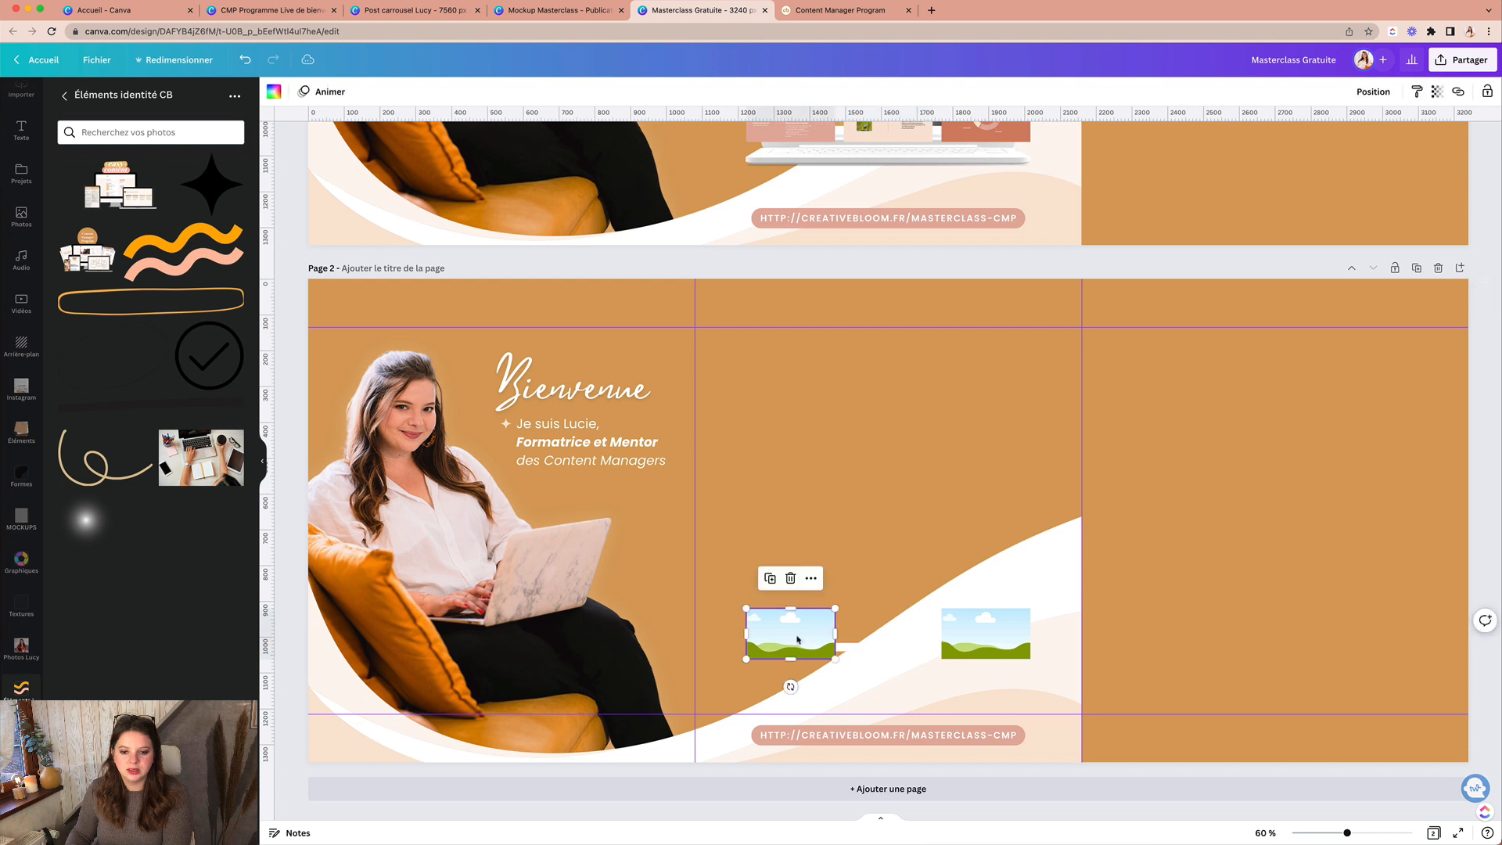
pyautogui.press('Delete')
pyautogui.press('Delete')
pyautogui.click(824, 648)
# Step: Remove the white bar, the URL text and its pink pill from Page 2
pyautogui.press('Delete')
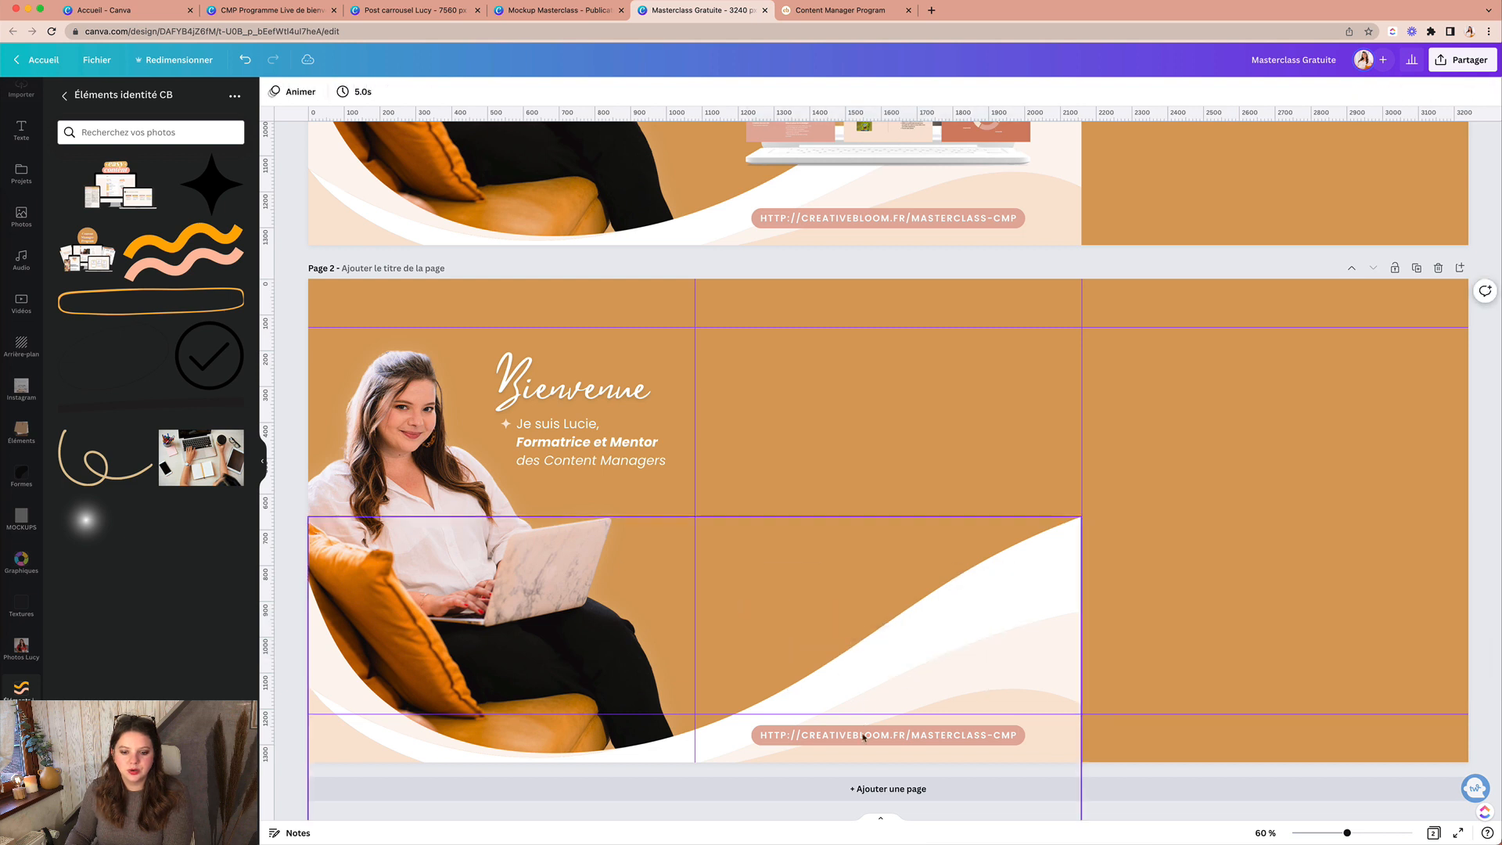
pyautogui.click(823, 736)
pyautogui.press('Delete')
pyautogui.click(823, 738)
pyautogui.press('Delete')
pyautogui.click(1226, 547)
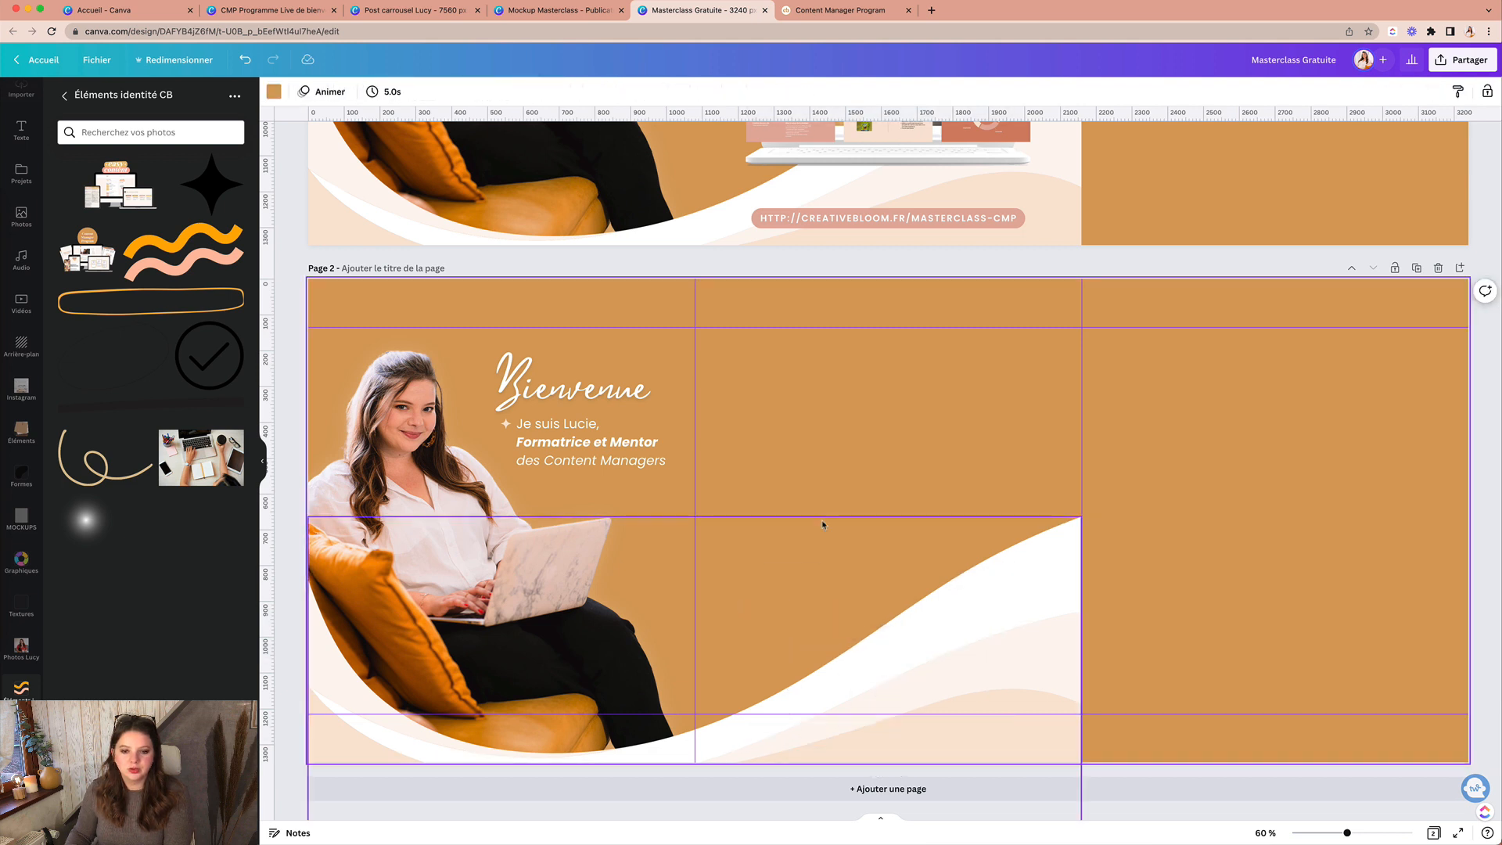
pyautogui.scroll(5, 851, 571)
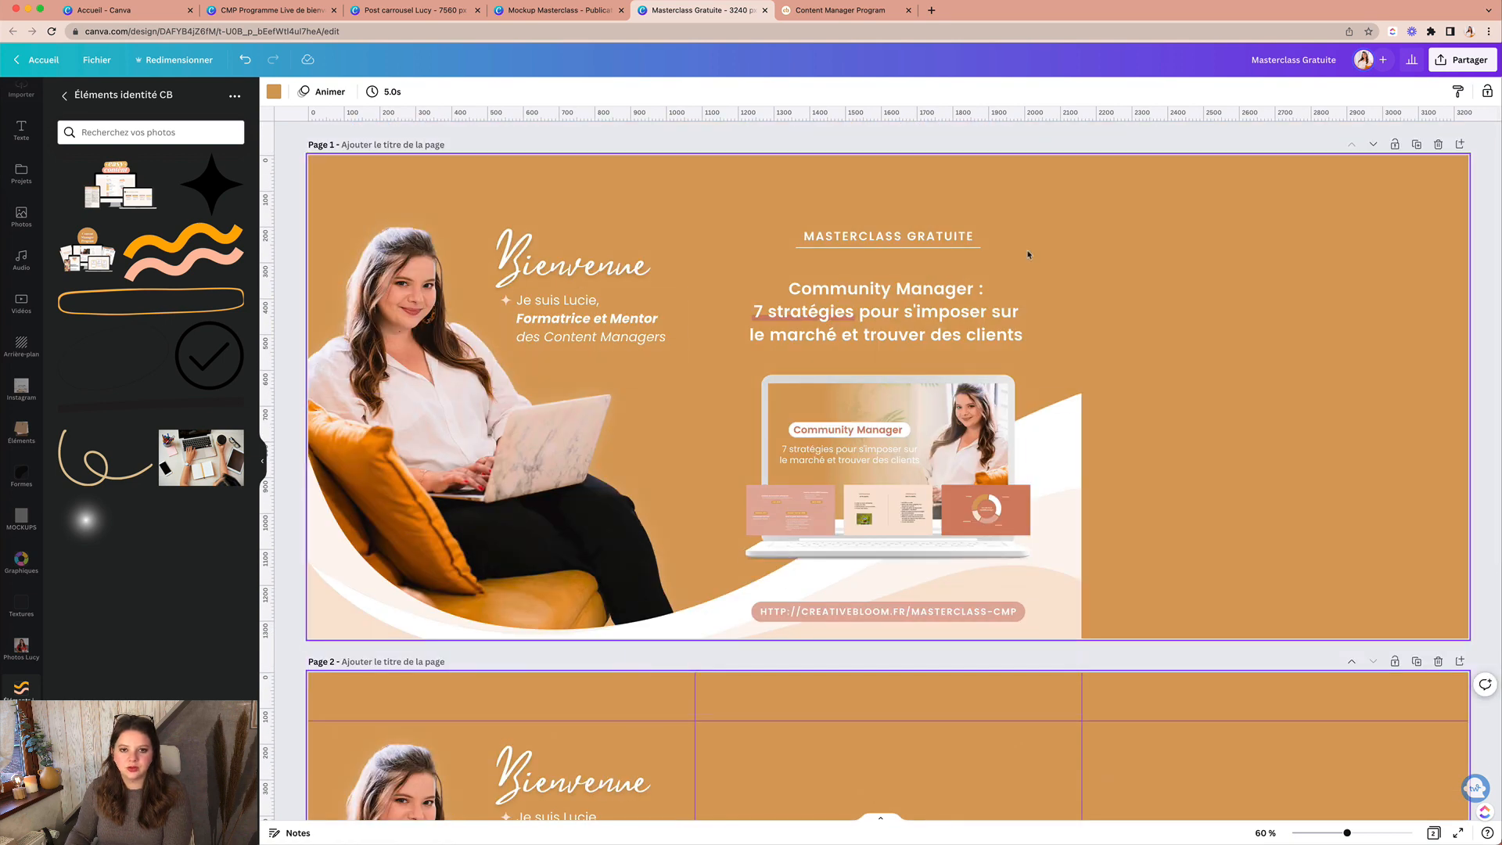
# Step: Look over Page 1 and Page 2, then switch to the Canva home tab with Ctrl+Tab
pyautogui.scroll(-5, 814, 444)
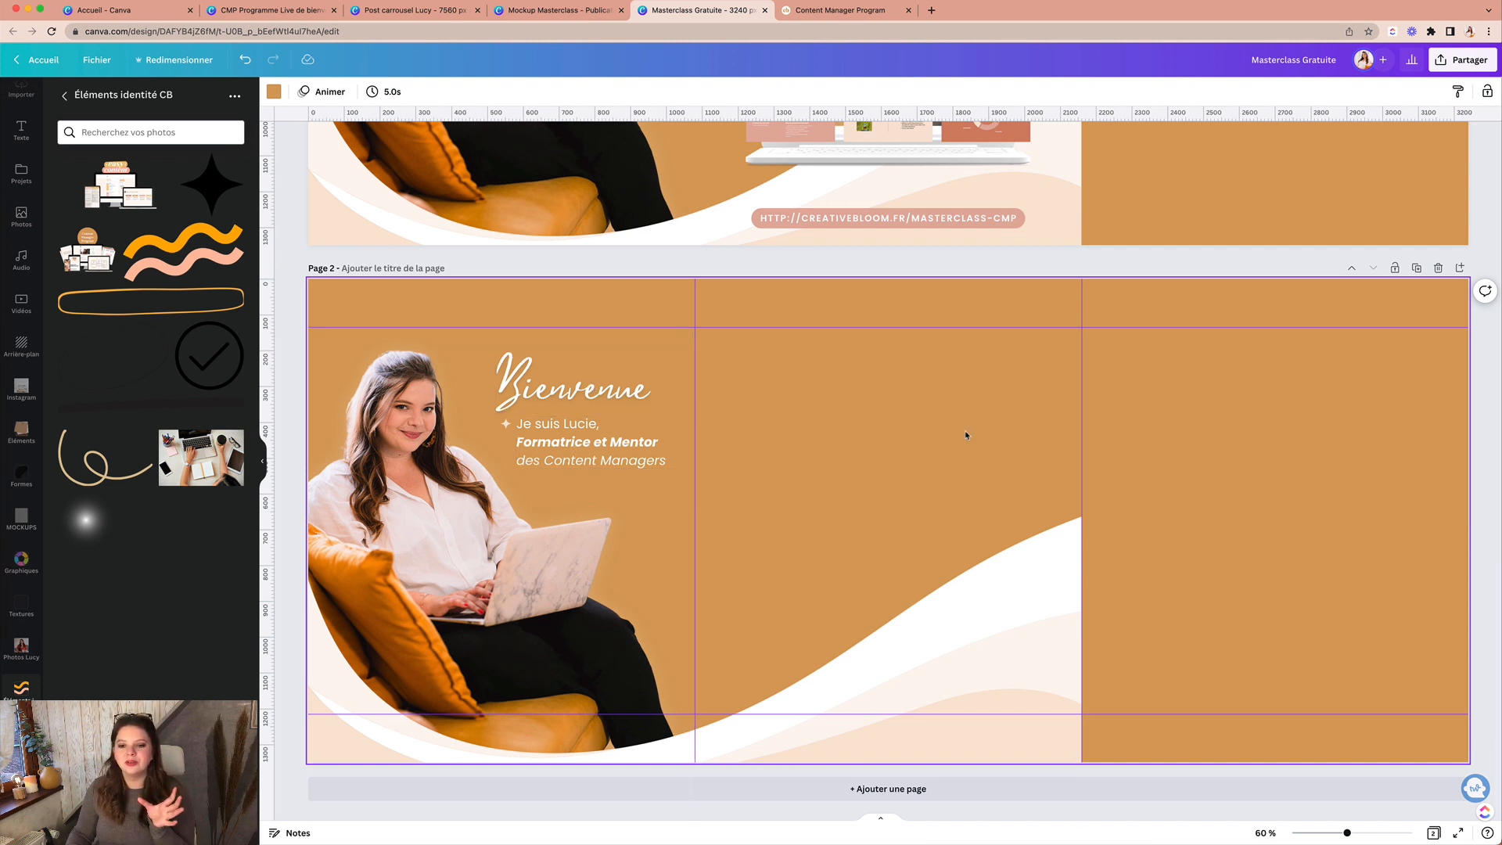
pyautogui.scroll(1, 965, 434)
pyautogui.scroll(-1, 965, 434)
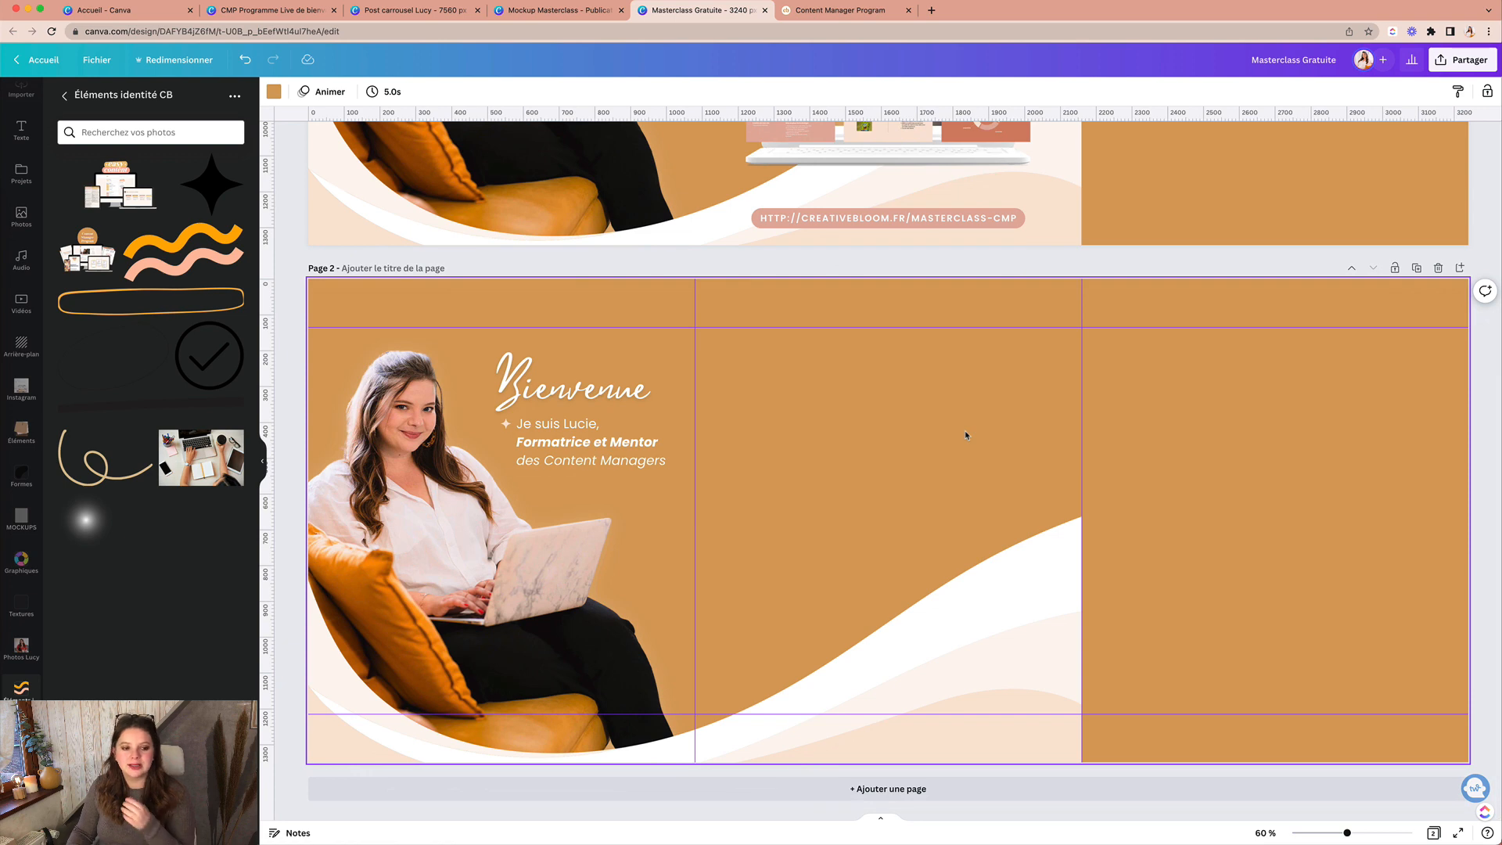
pyautogui.scroll(5, 965, 434)
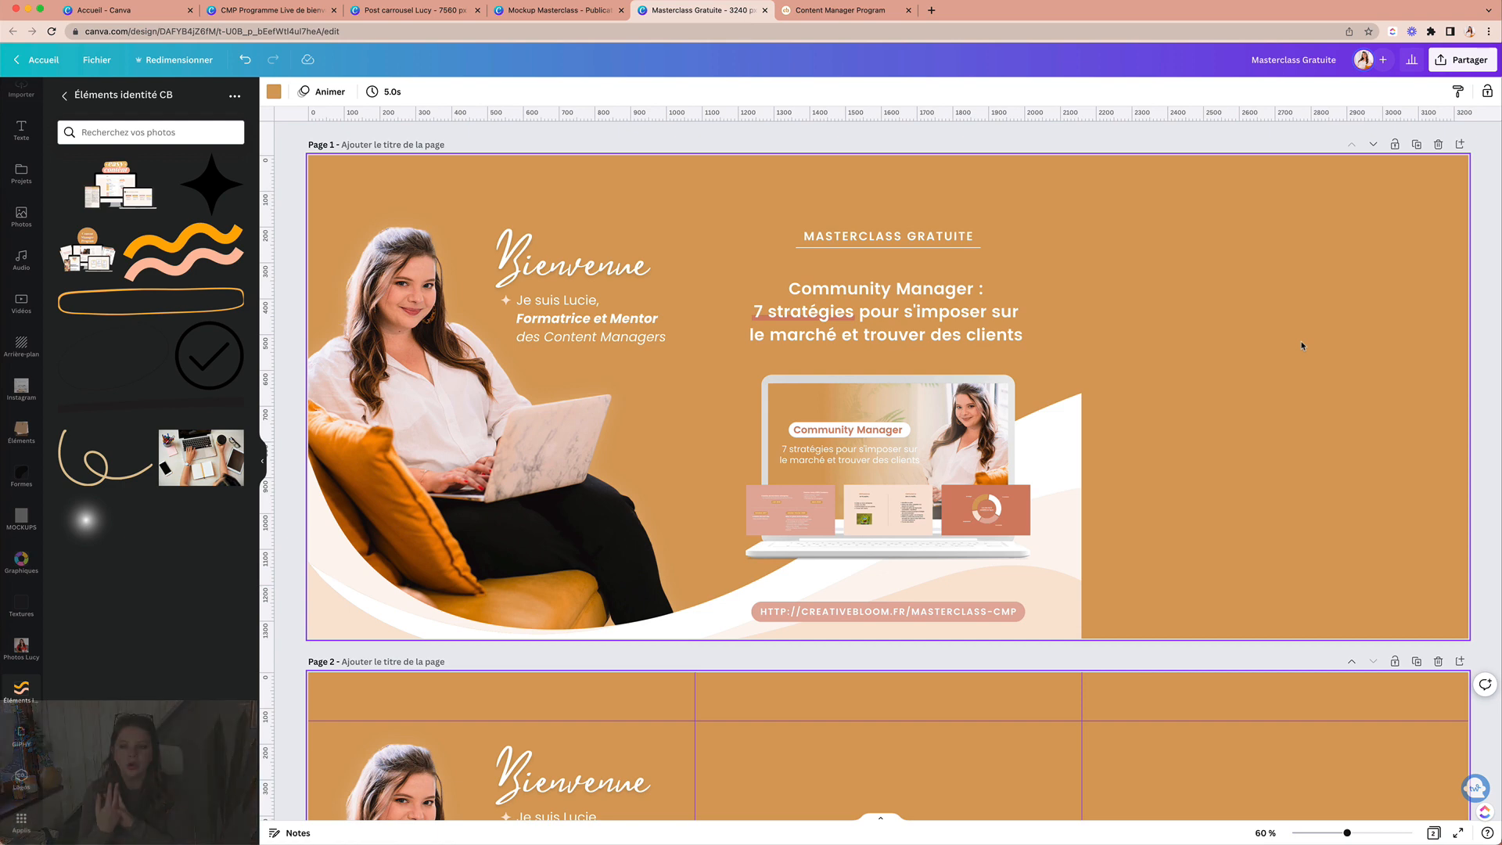
pyautogui.hotkey('ctrl', 'Tab')
pyautogui.hotkey('ctrl', 'Tab')
pyautogui.hotkey('ctrl', 'Tab')
pyautogui.hotkey('ctrl', 'Tab')
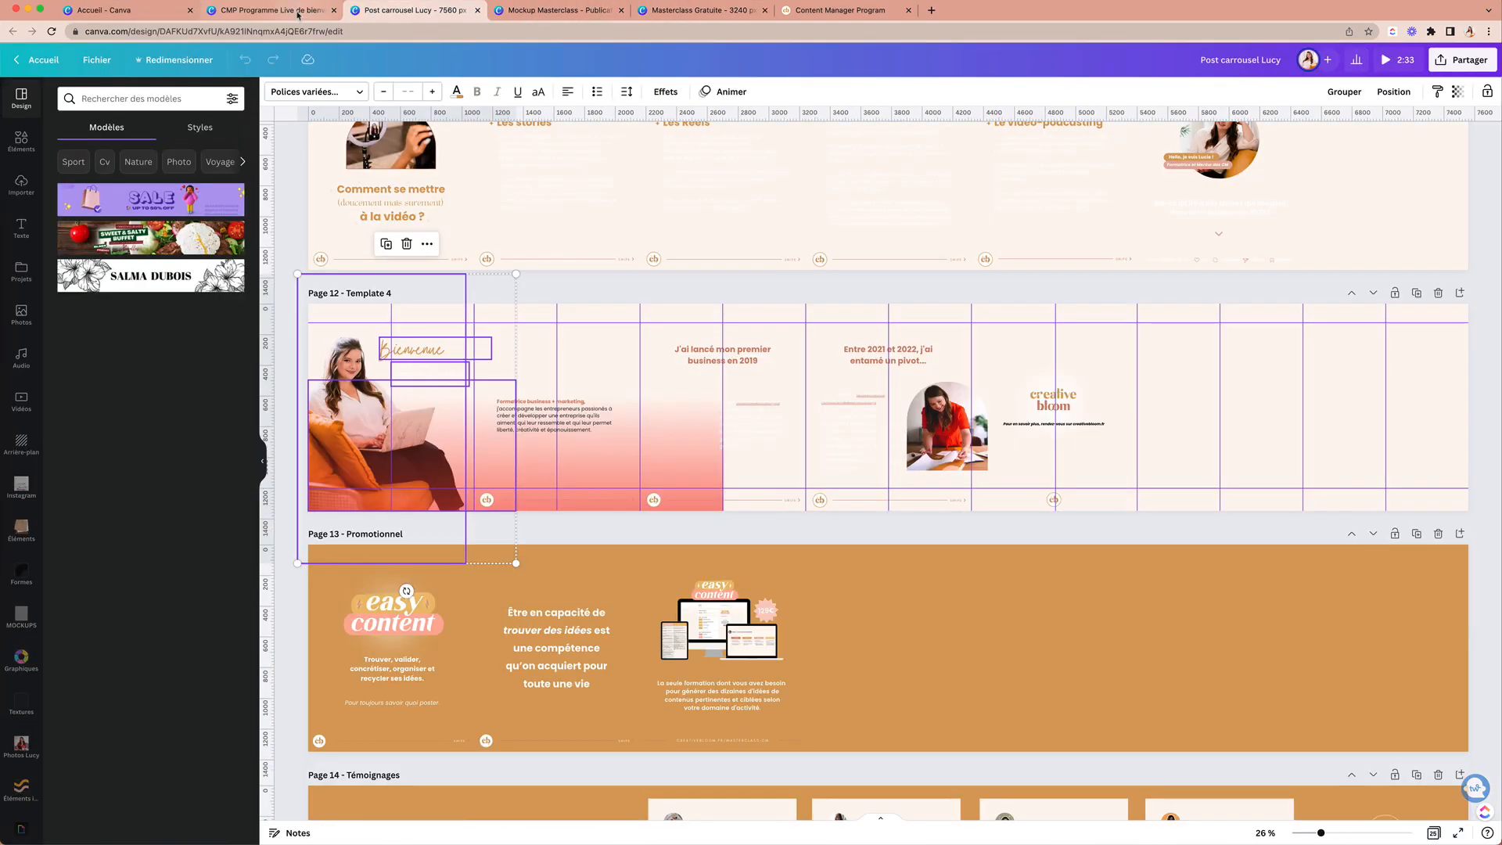
# Step: Set Page 12's background to ochre in the Post carrousel design and select the Canva Mastery title
pyautogui.click(1033, 353)
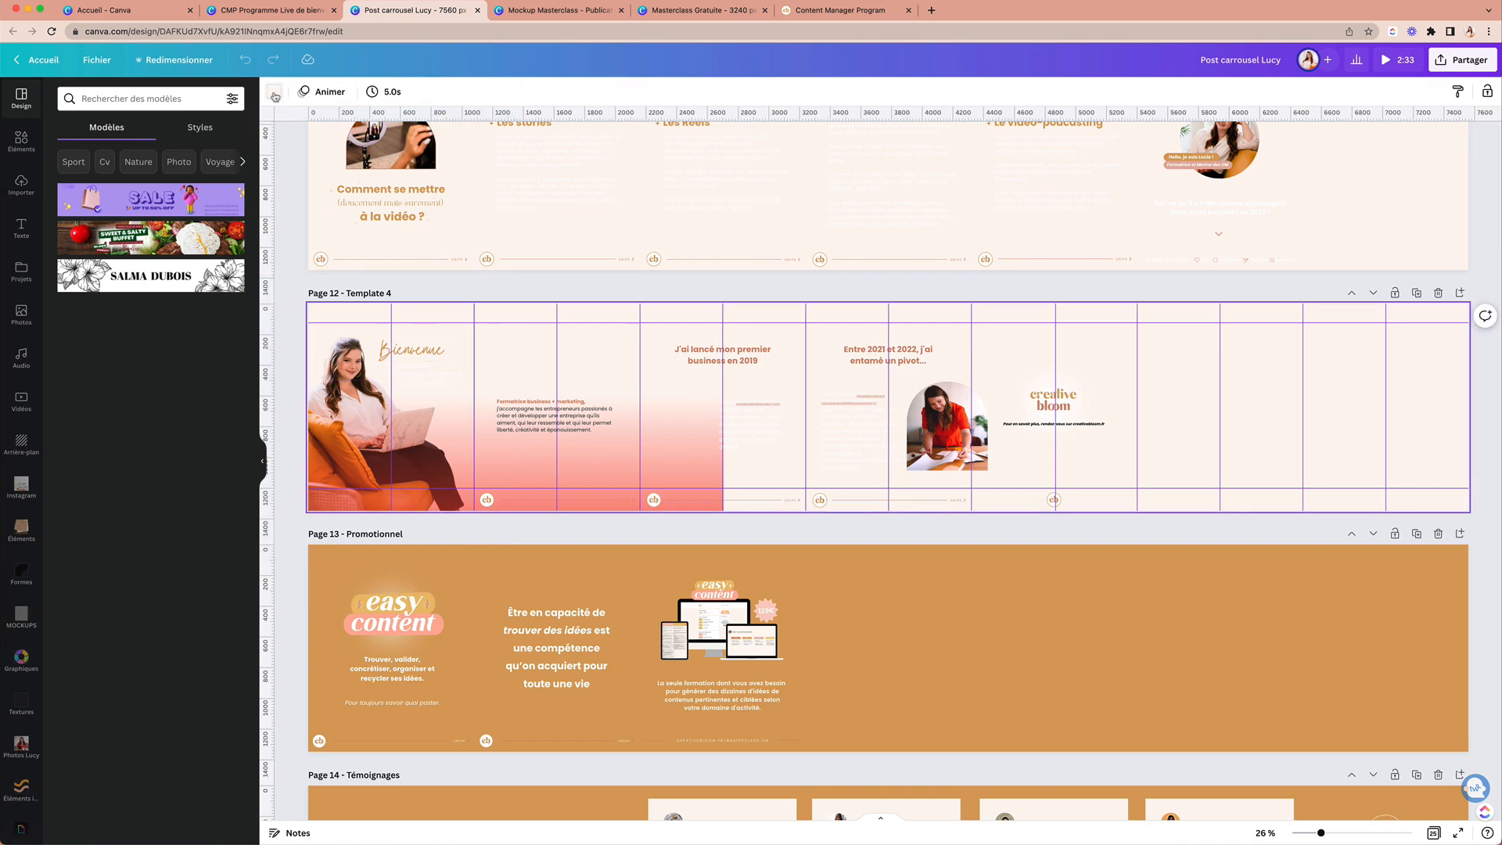
pyautogui.click(274, 92)
pyautogui.click(103, 314)
pyautogui.scroll(5, 1205, 459)
pyautogui.scroll(-10, 1205, 459)
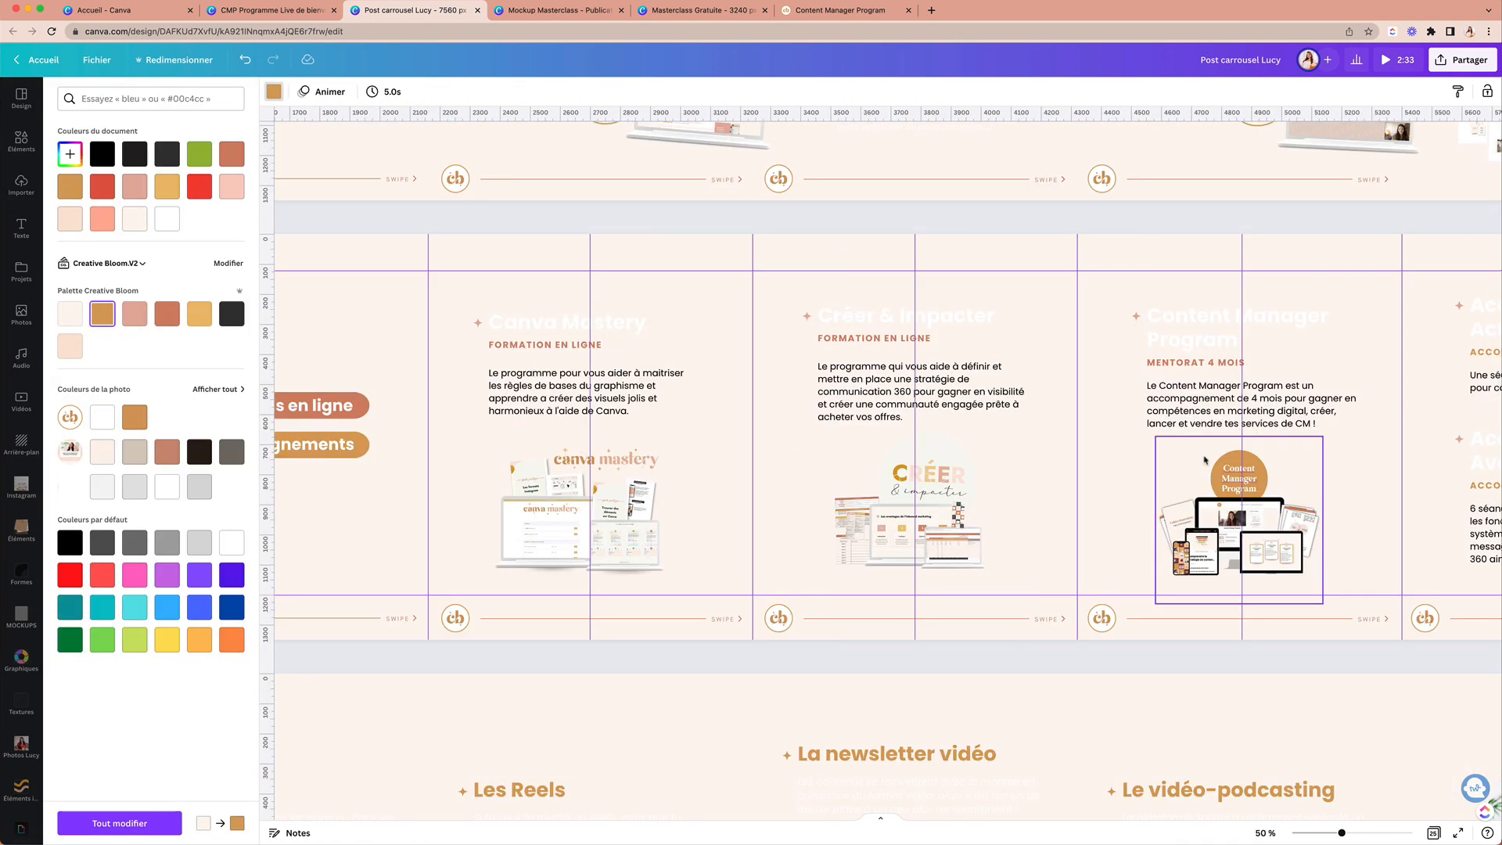
pyautogui.click(608, 329)
# Step: Copy the phone mockup and course labels from Page 10, then return to Masterclass Gratuite
pyautogui.hscroll(-6, 594, 321)
pyautogui.click(586, 314)
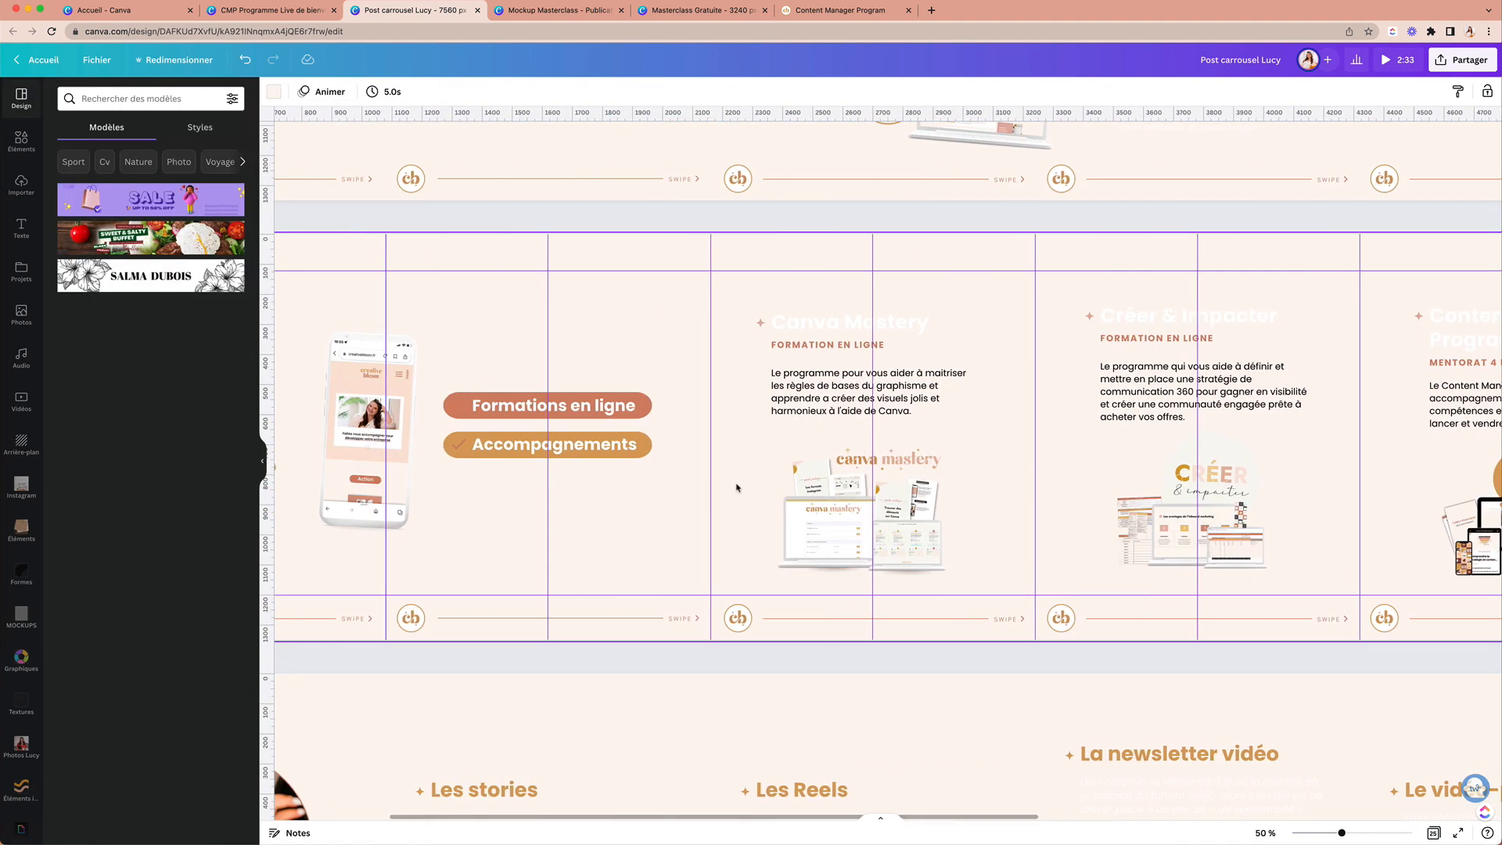
pyautogui.moveTo(396, 339); pyautogui.dragTo(861, 485)
pyautogui.press('super+c')
pyautogui.click(559, 11)
pyautogui.click(665, 11)
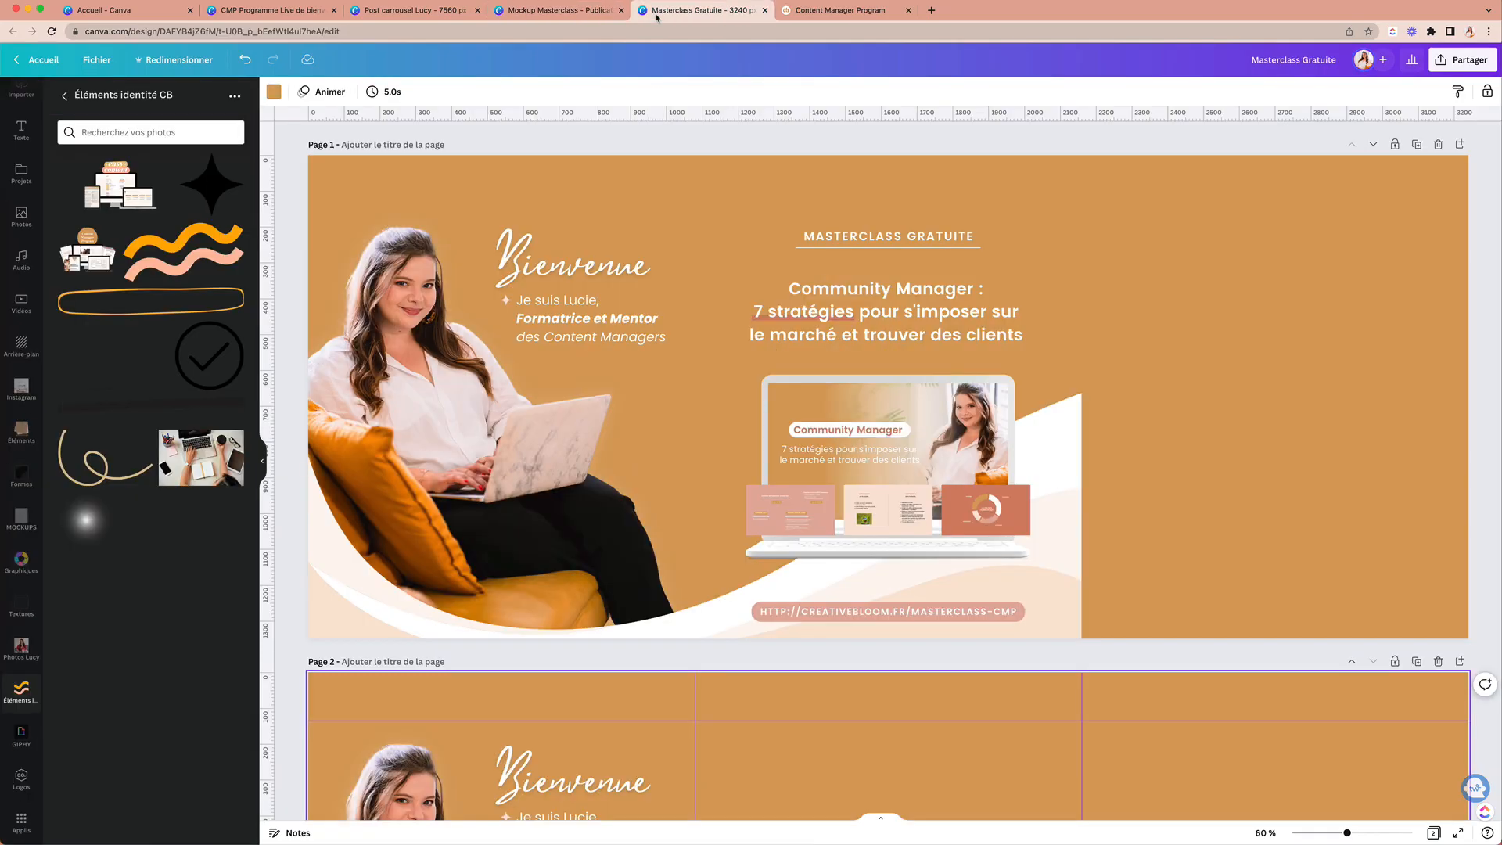
# Step: Paste the copied mockup and labels onto Page 1, then delete them again
pyautogui.press('super+v')
pyautogui.press('super+z')
pyautogui.click(1387, 447)
pyautogui.press('super+v')
pyautogui.moveTo(676, 391); pyautogui.dragTo(1197, 382)
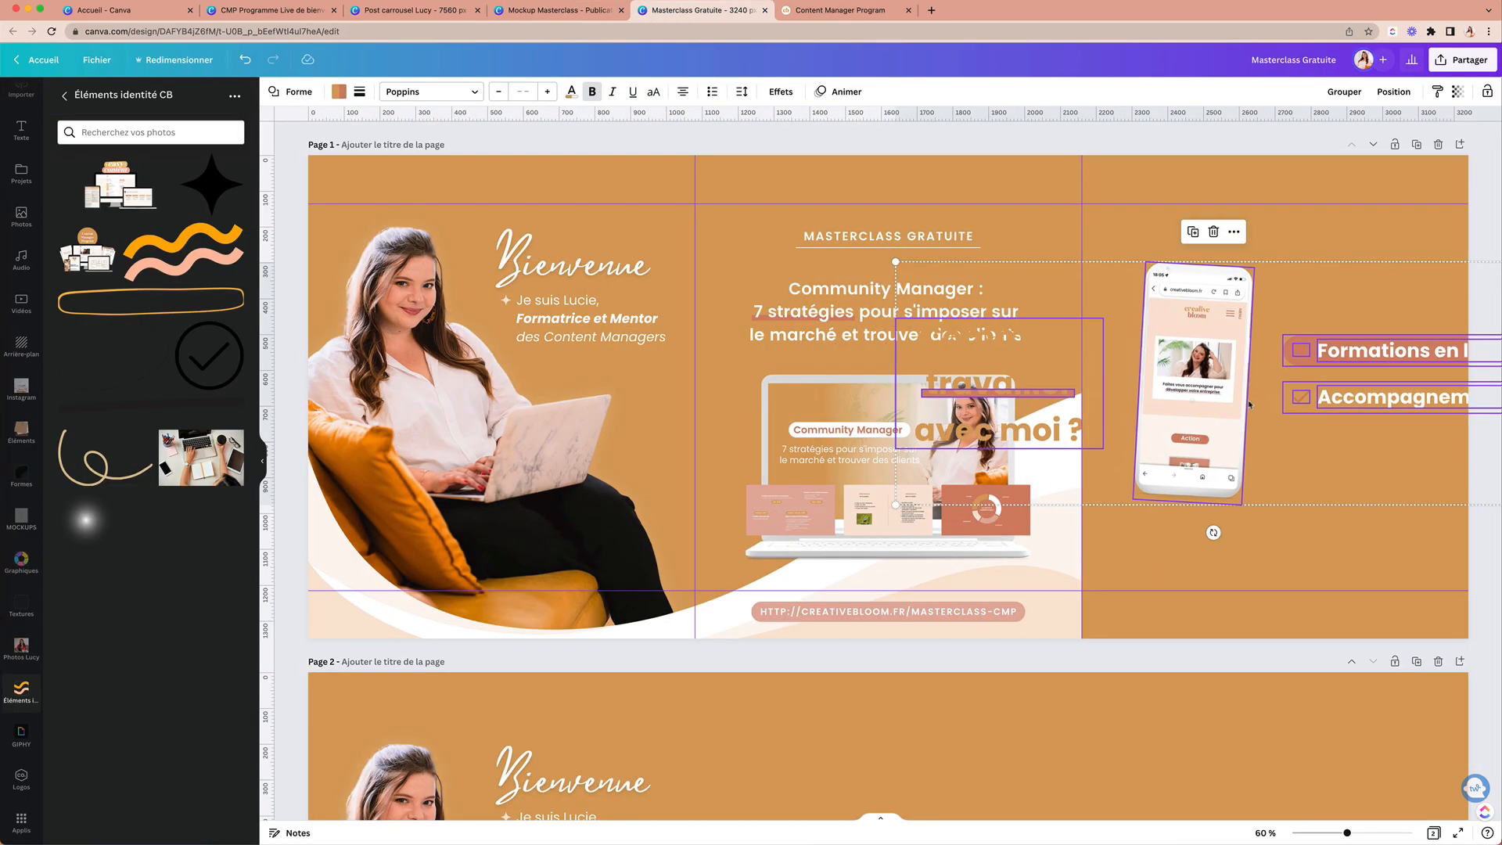
pyautogui.press('Delete')
# Step: Copy only the phone mockup from Page 10, paste it into the right panel and enlarge it
pyautogui.click(415, 11)
pyautogui.click(662, 382)
pyautogui.click(632, 398)
pyautogui.press('super+c')
pyautogui.click(723, 11)
pyautogui.press('super+v')
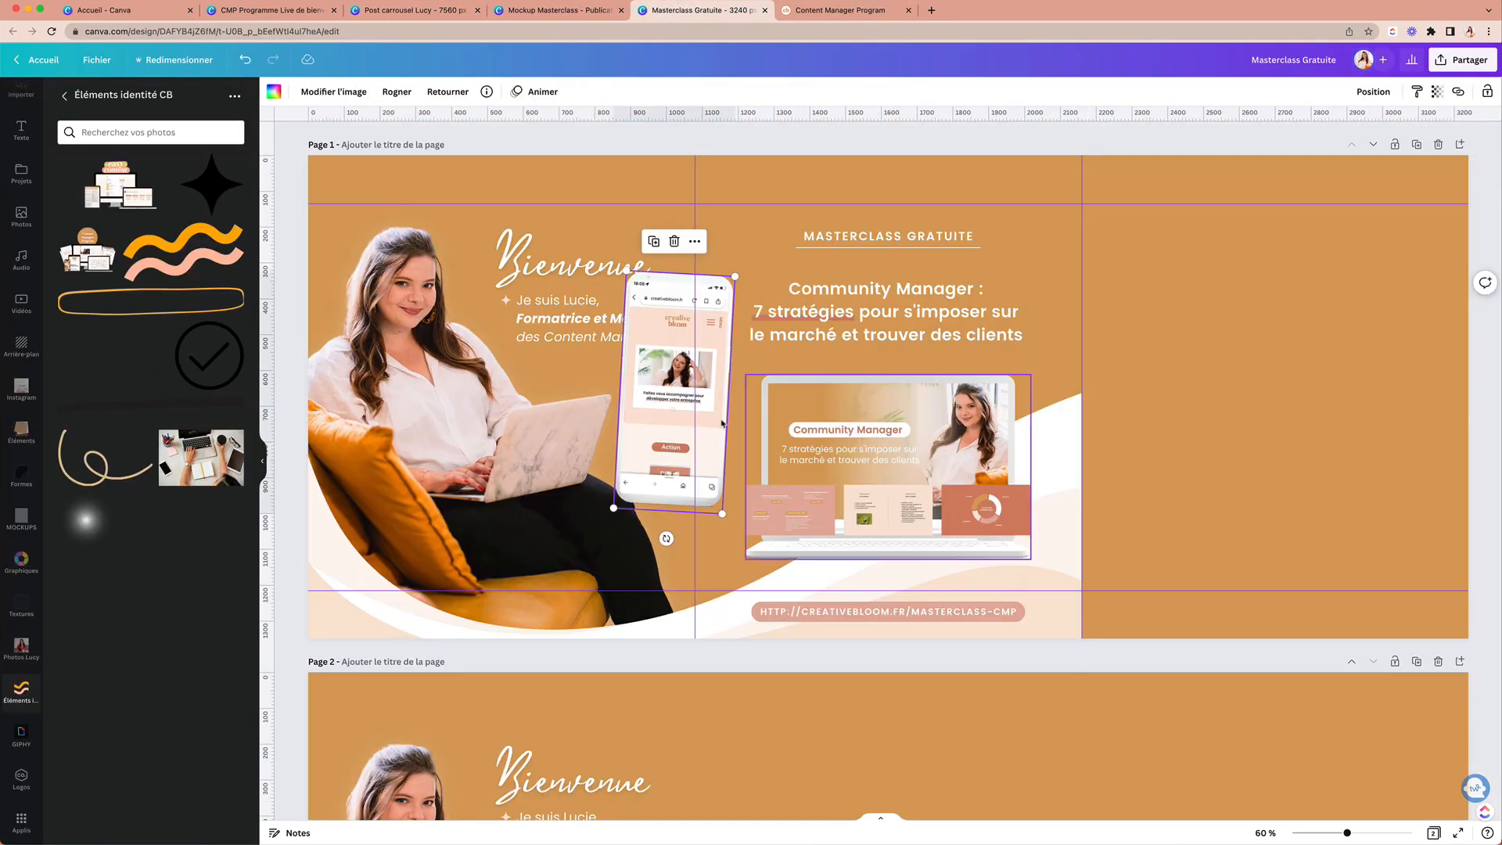
pyautogui.moveTo(676, 391); pyautogui.dragTo(1128, 513)
pyautogui.moveTo(1175, 635); pyautogui.dragTo(1206, 690)
pyautogui.moveTo(1150, 560); pyautogui.dragTo(1154, 529)
# Step: Fine-tune the phone mockup's placement, lowering it slightly in the right panel
pyautogui.click(1297, 436)
pyautogui.click(1178, 438)
pyautogui.moveTo(1218, 367); pyautogui.dragTo(1227, 349)
pyautogui.click(1314, 457)
pyautogui.click(1166, 462)
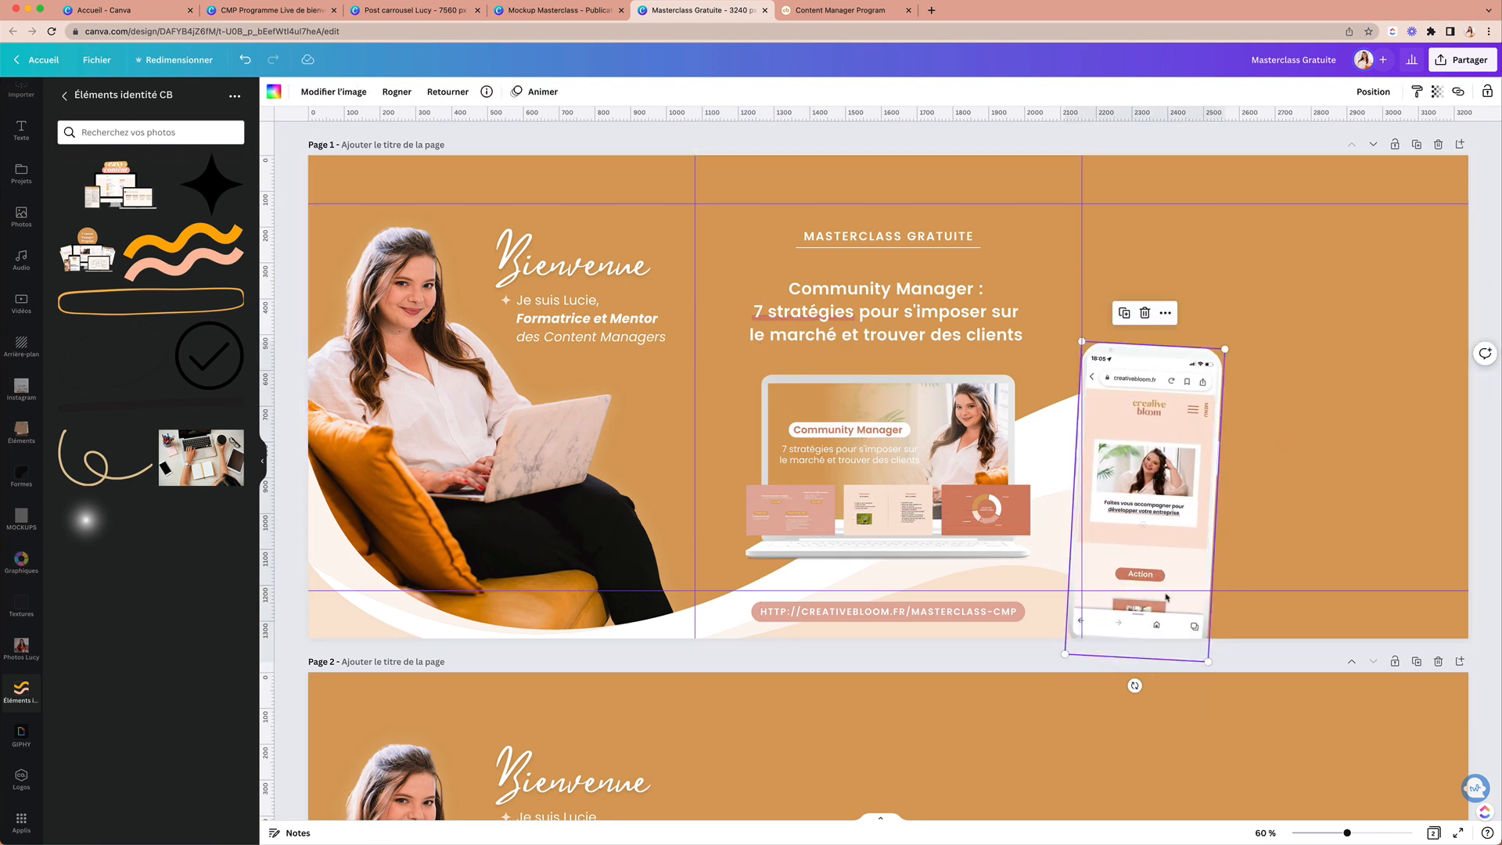
pyautogui.click(1315, 458)
pyautogui.scroll(2, 29, 193)
pyautogui.click(29, 193)
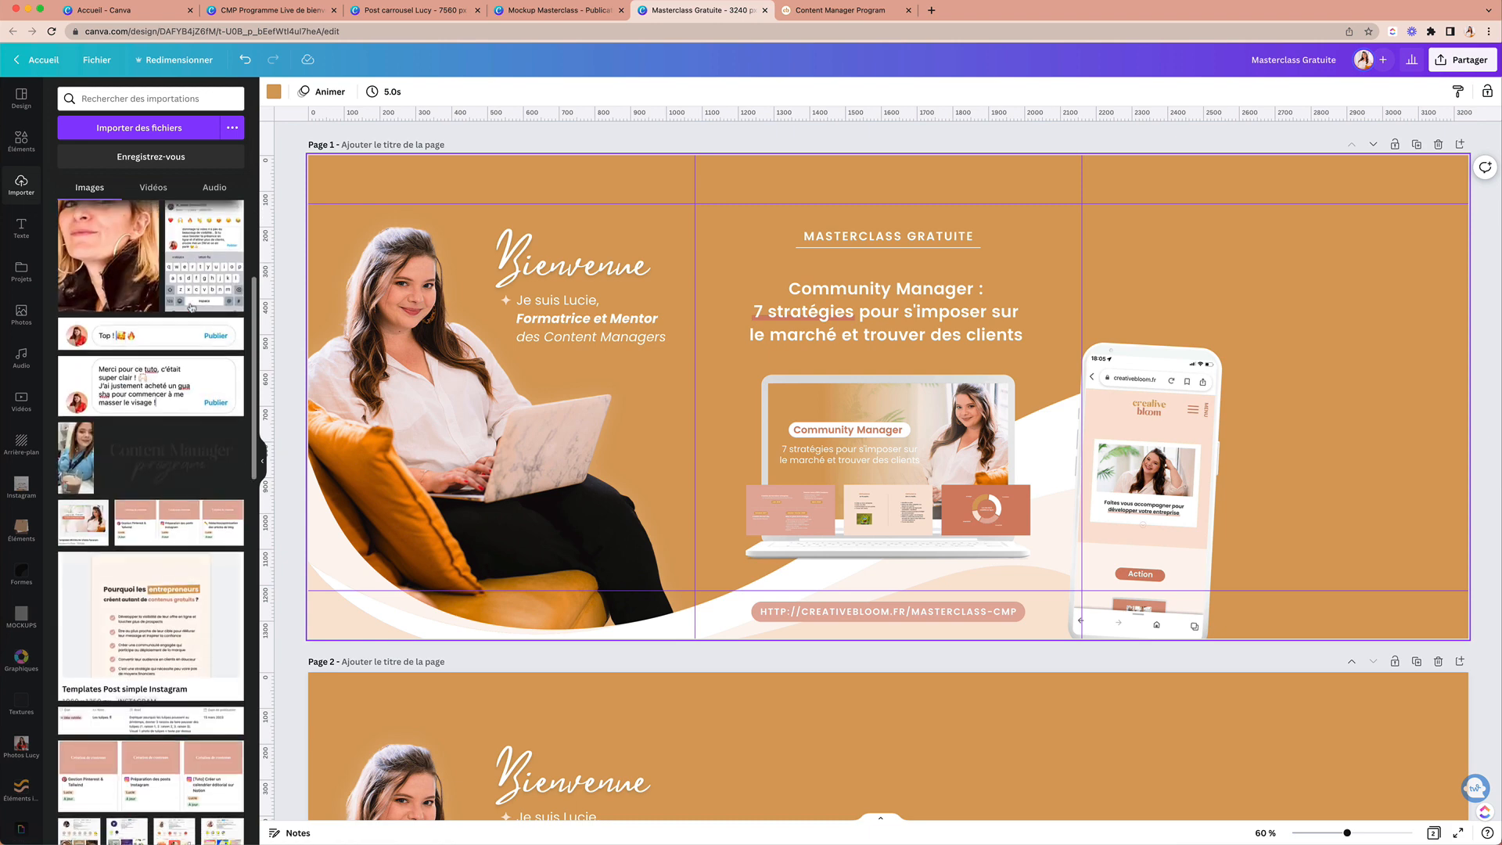
pyautogui.click(1169, 399)
pyautogui.moveTo(1160, 400)
pyautogui.mouseDown()
pyautogui.moveTo(1416, 411)
pyautogui.moveTo(1156, 414)
pyautogui.mouseUp()
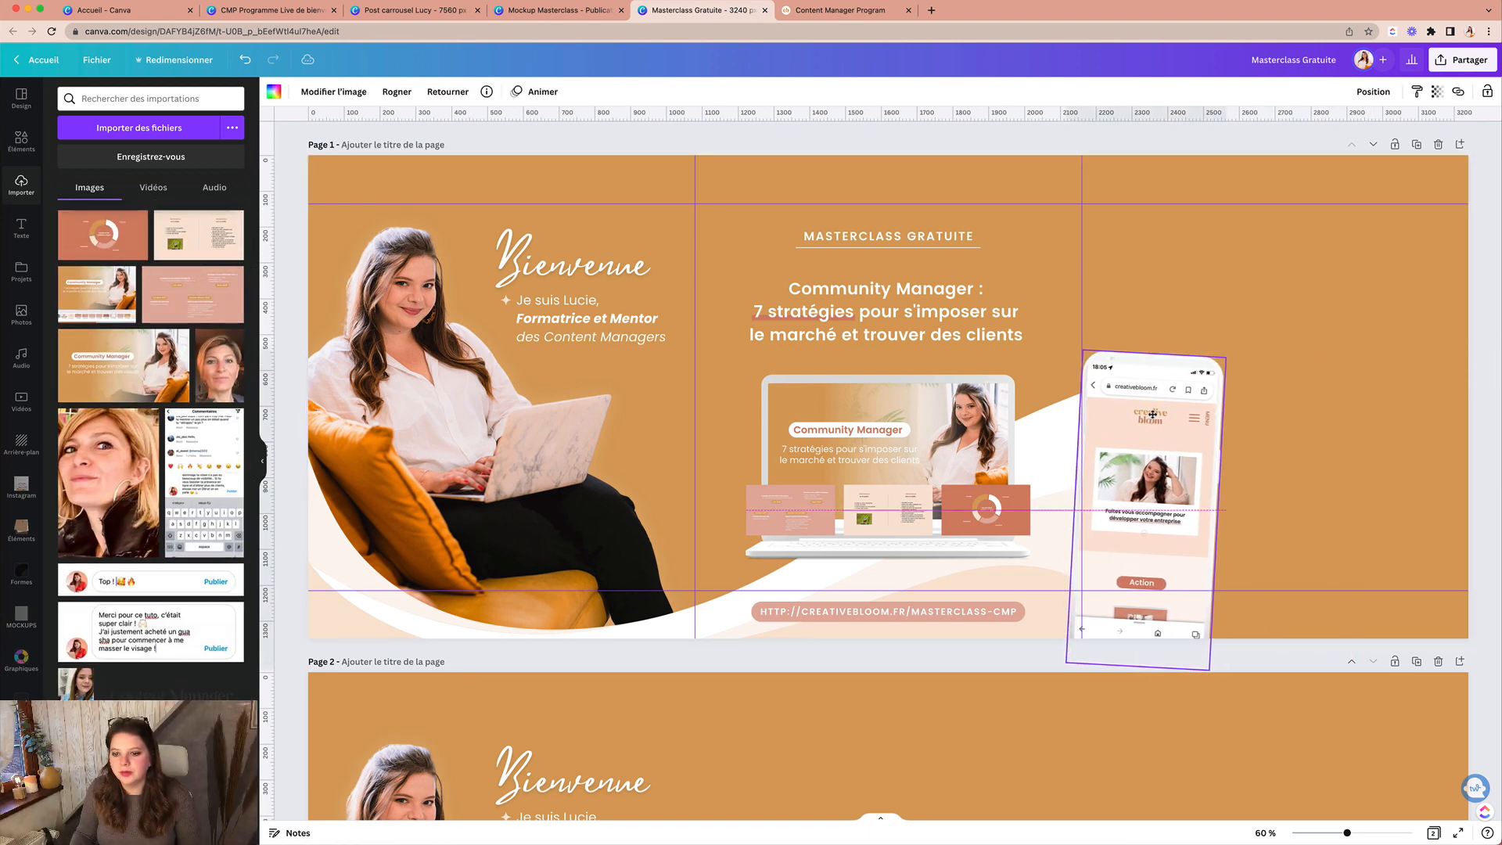
# Step: Nudge the phone mockup a few pixels right, then left, to settle its position
pyautogui.click(1272, 441)
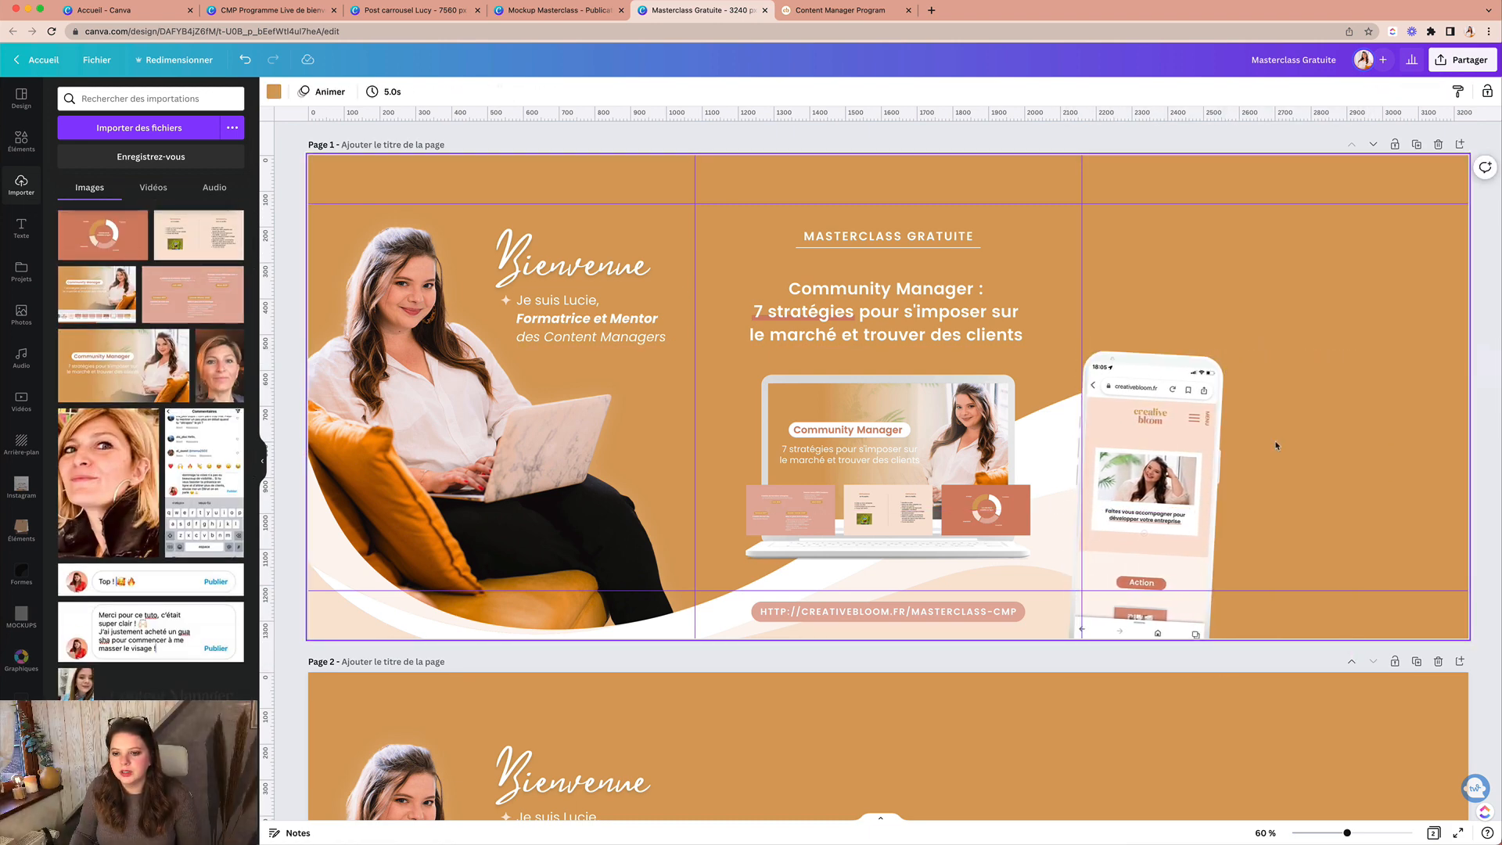
pyautogui.click(1188, 452)
pyautogui.moveTo(1188, 451); pyautogui.dragTo(1191, 451)
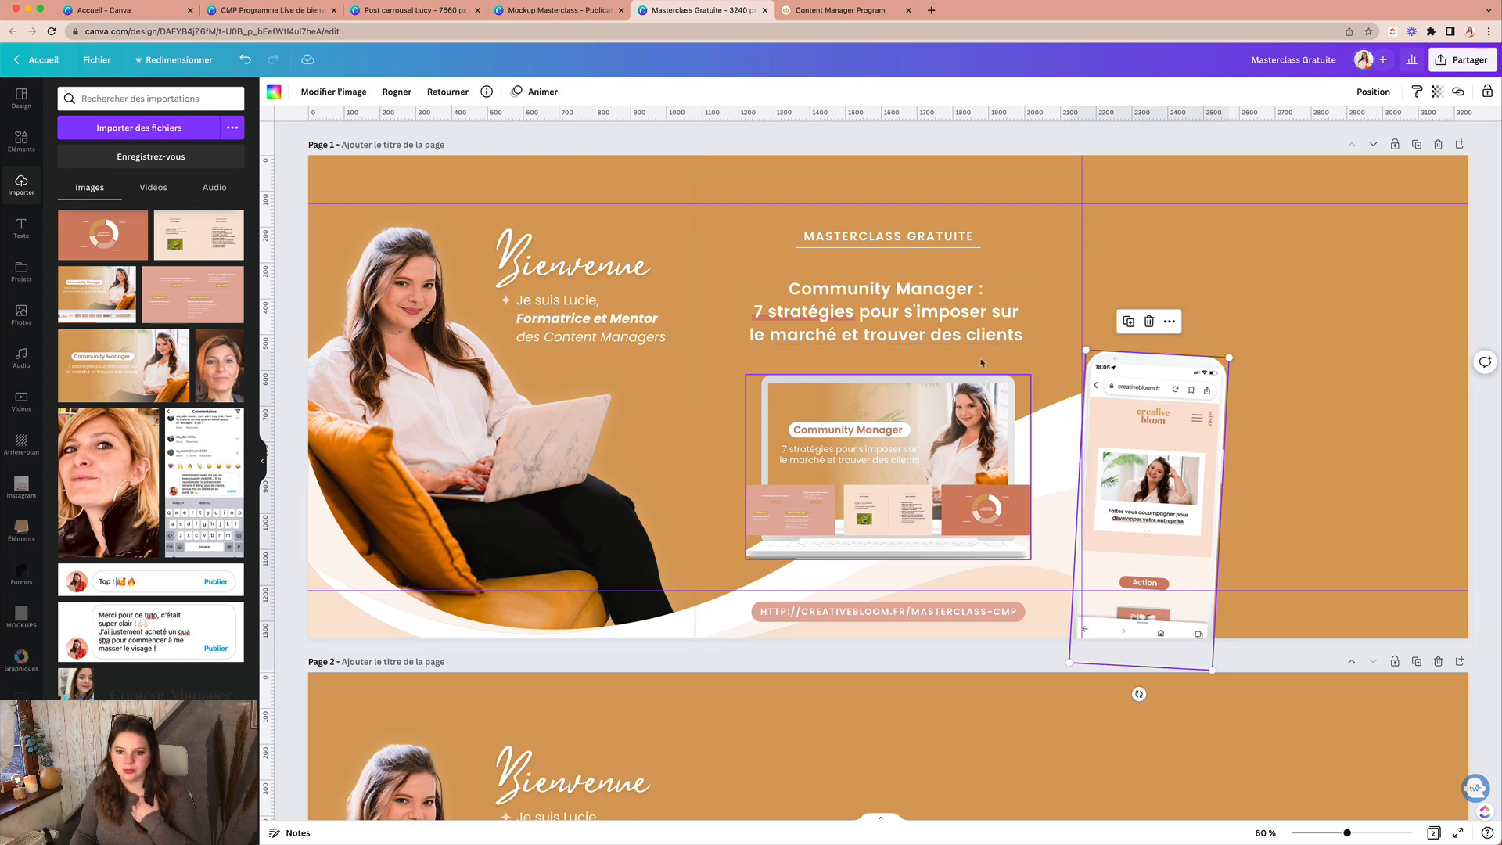
pyautogui.click(1391, 429)
pyautogui.click(1148, 448)
pyautogui.moveTo(1148, 448); pyautogui.dragTo(1145, 448)
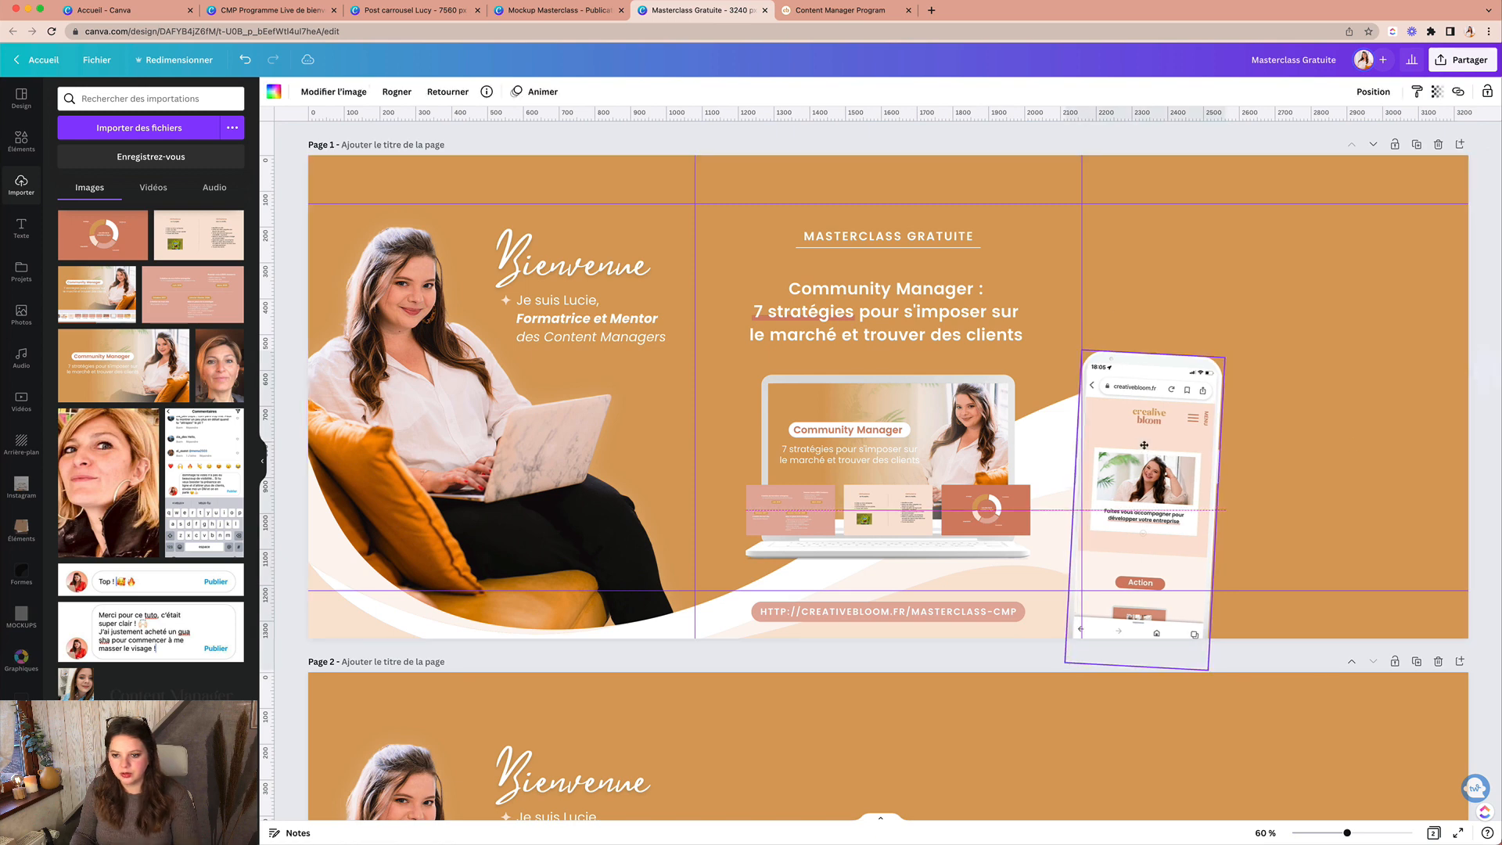
pyautogui.click(1333, 496)
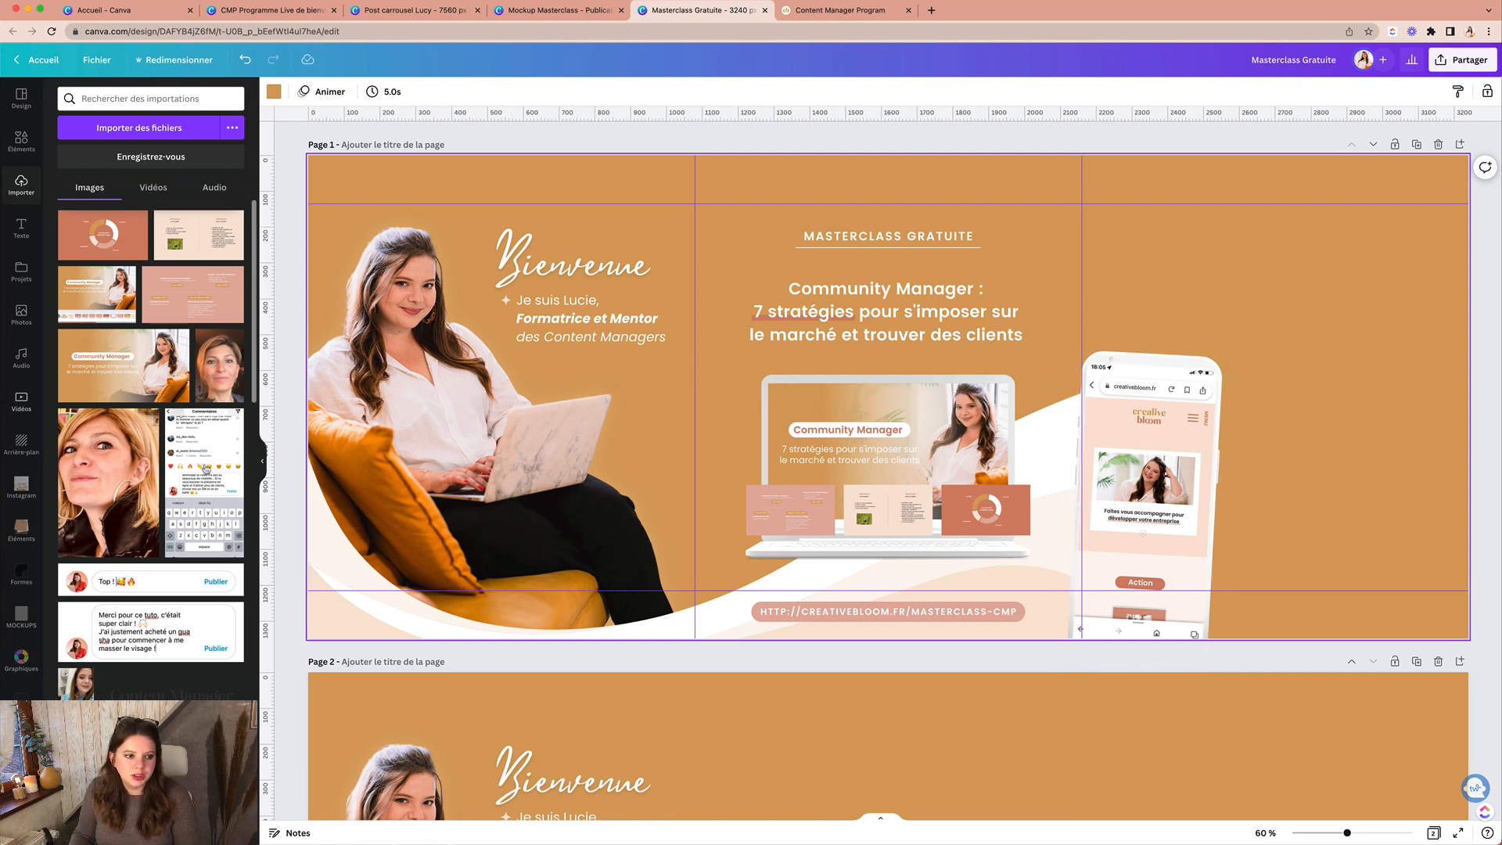
# Step: Remove the website image from the phone mockup's screen
pyautogui.scroll(-3, 206, 469)
pyautogui.scroll(-4, 206, 468)
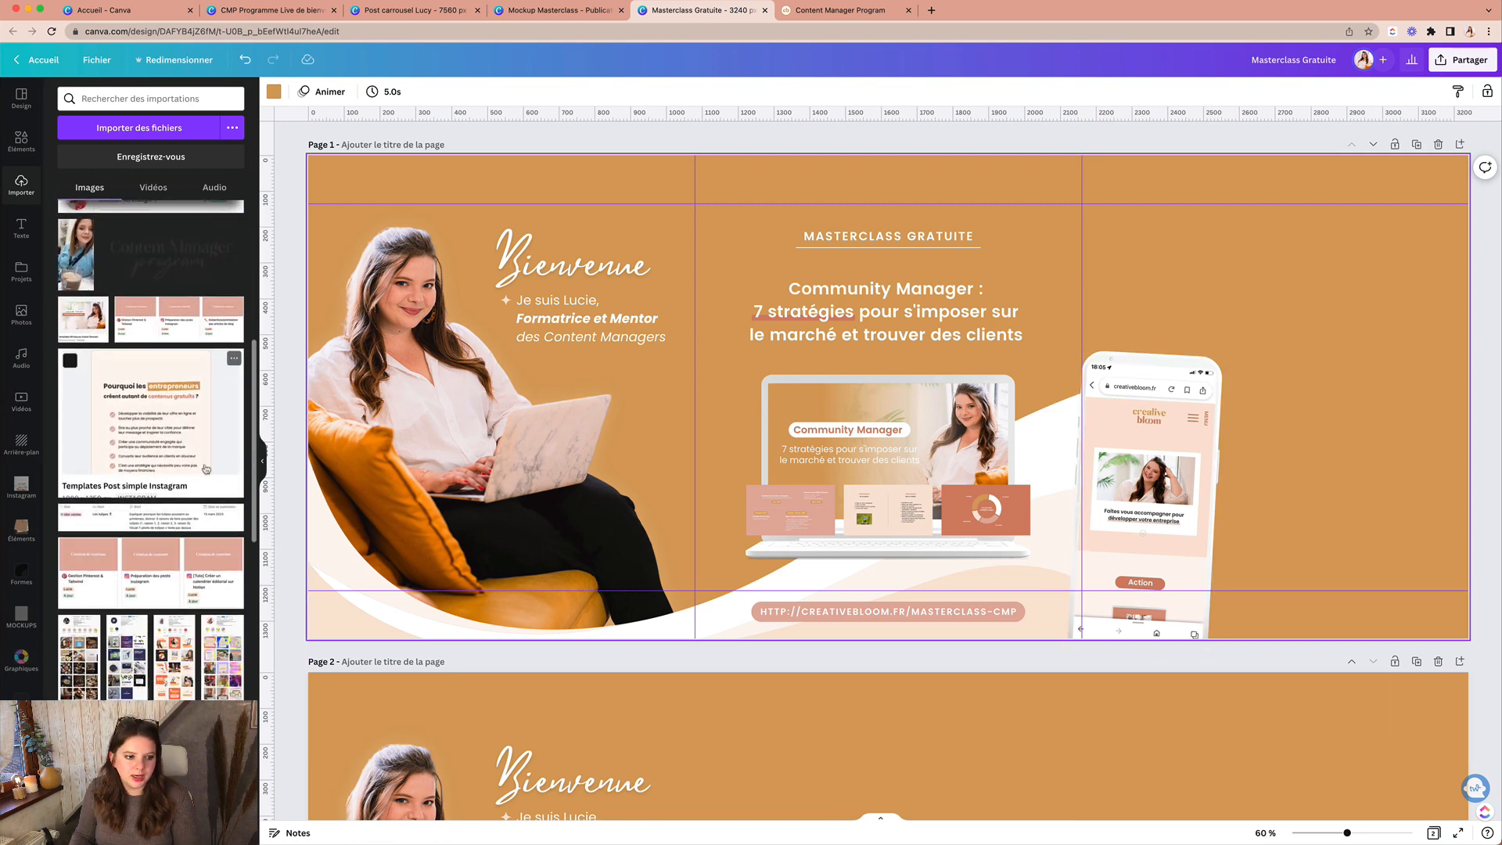
pyautogui.click(1152, 432)
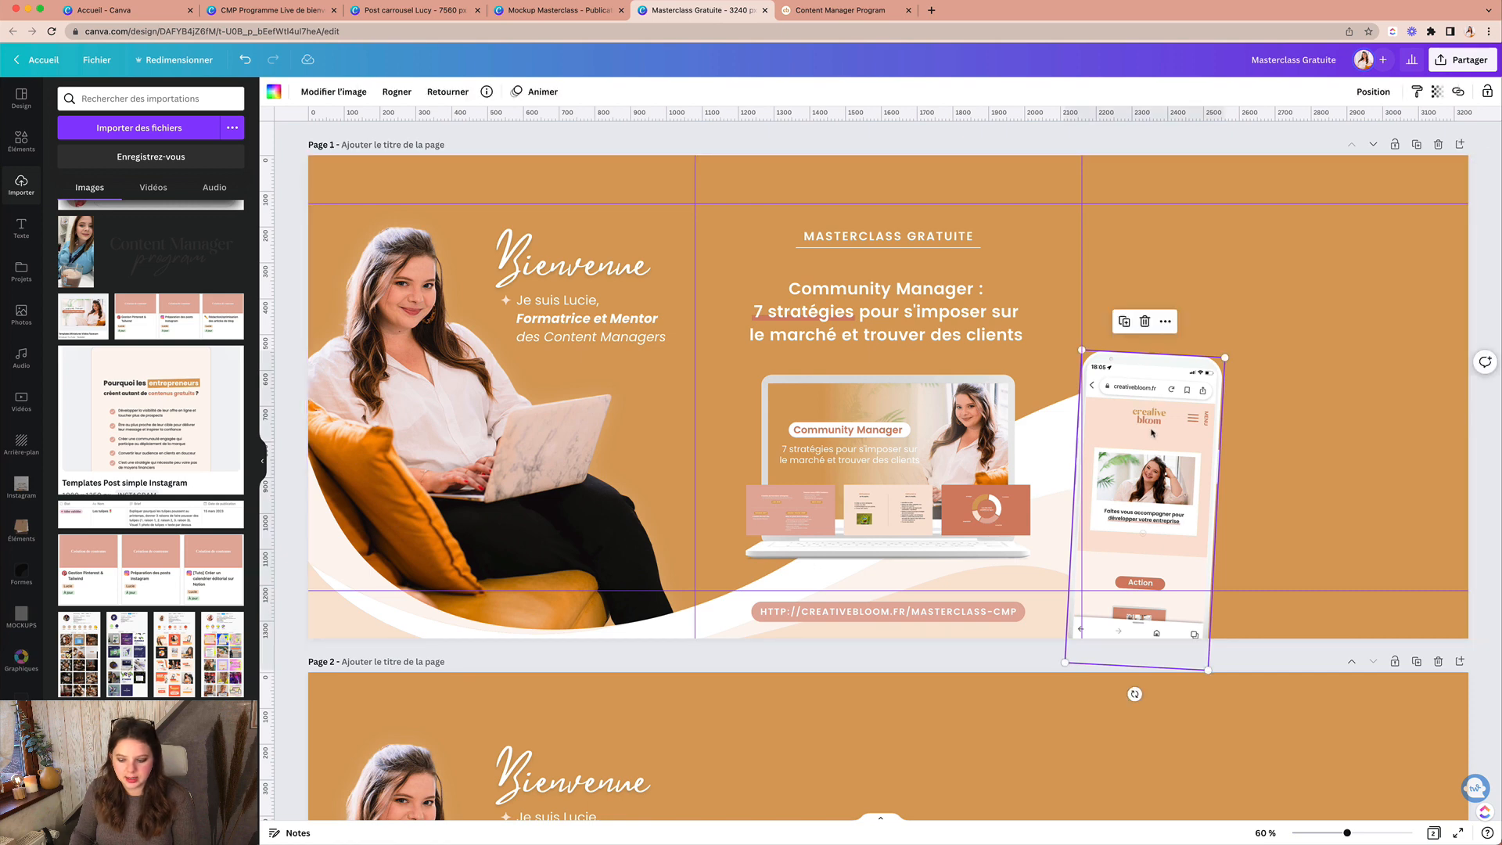
pyautogui.press('Delete')
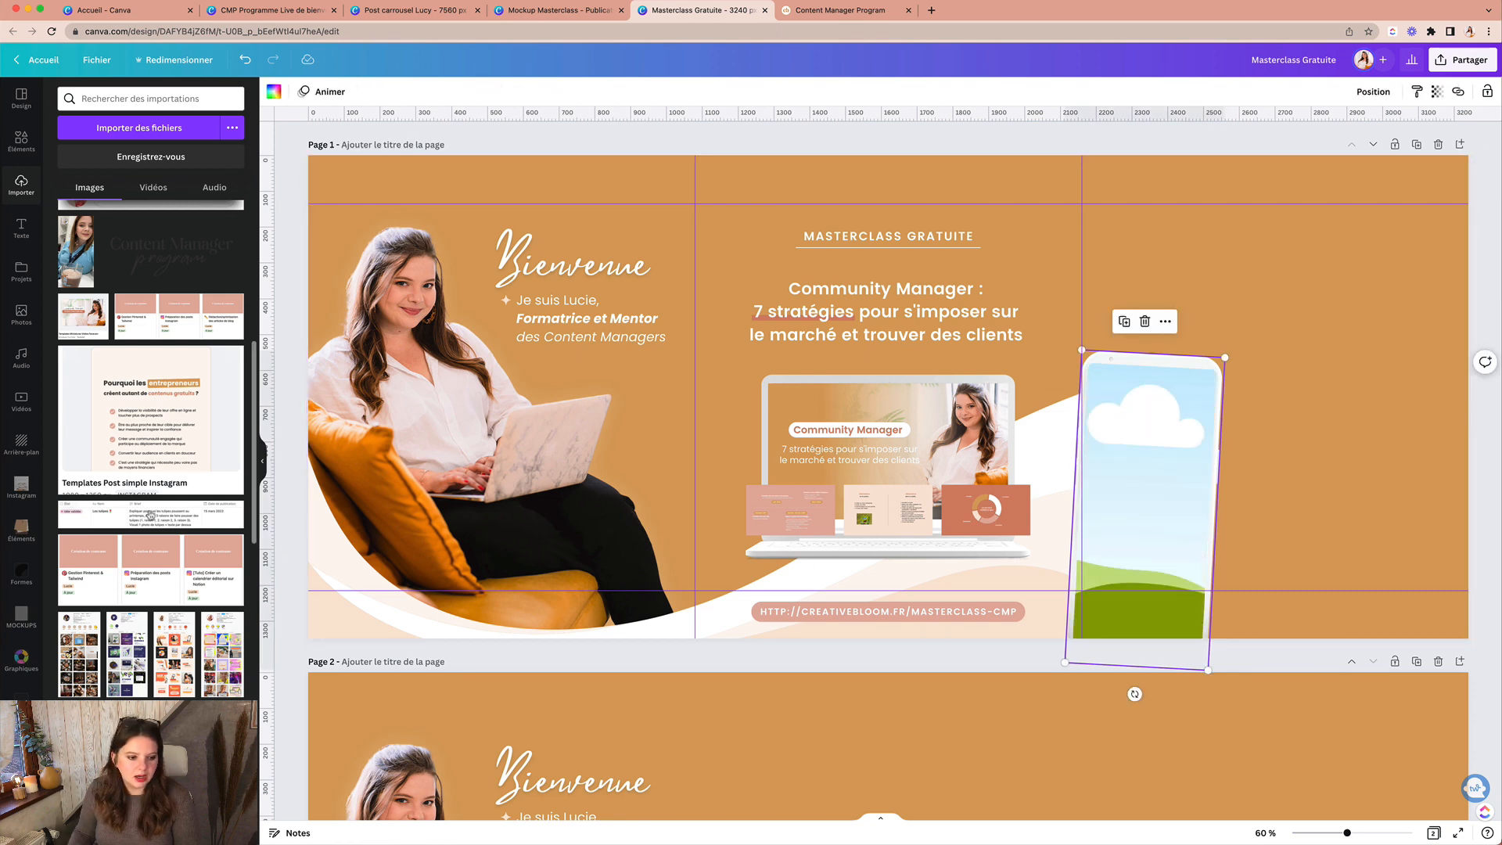
# Step: Drop the 'Le parcours complet' phone screenshot from Uploads into the mockup frame
pyautogui.scroll(-3, 143, 565)
pyautogui.scroll(-4, 143, 565)
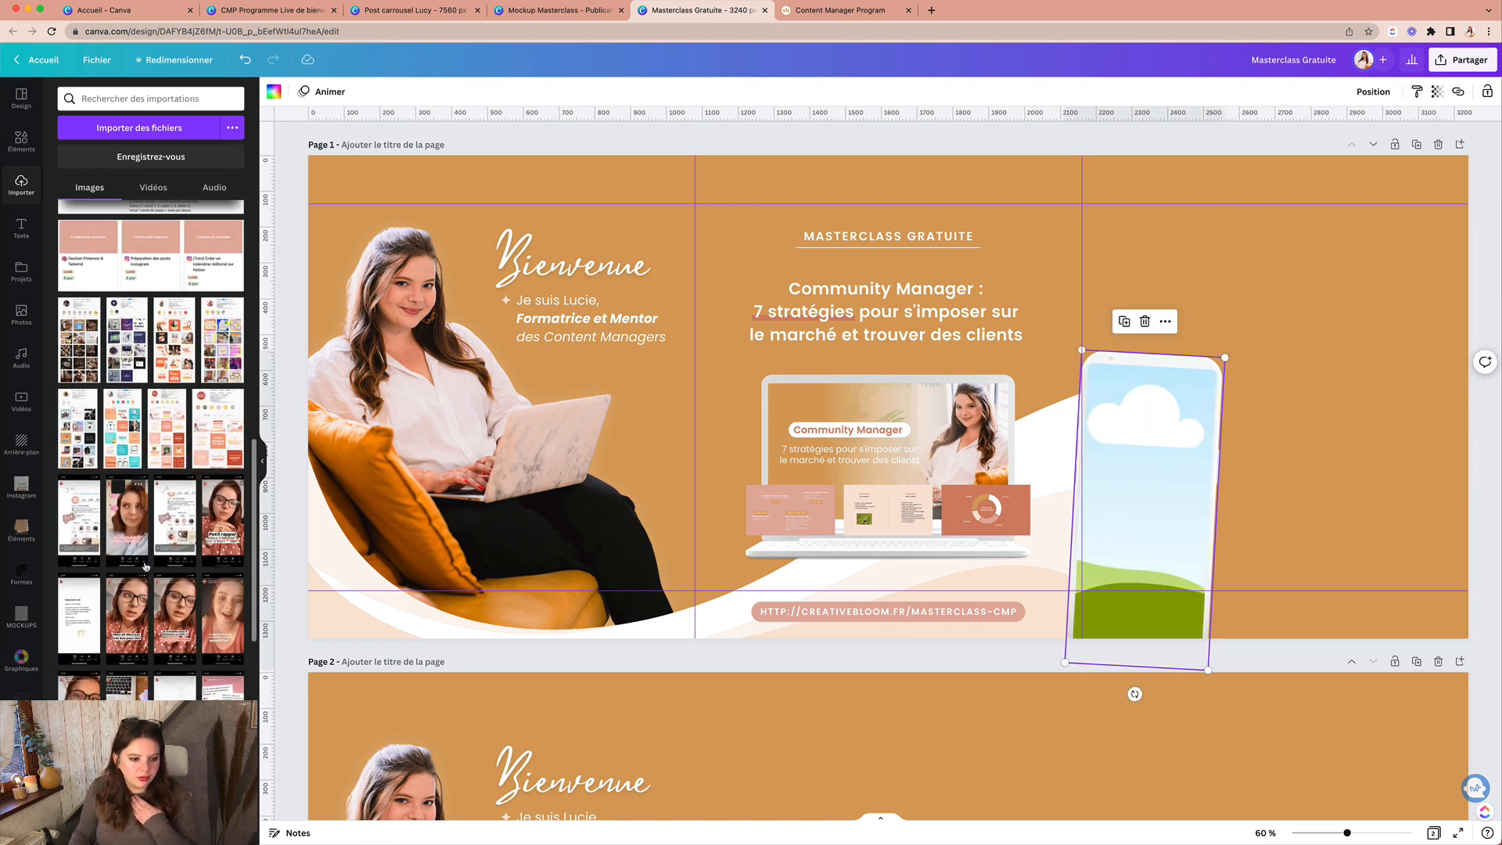
pyautogui.scroll(-4, 144, 565)
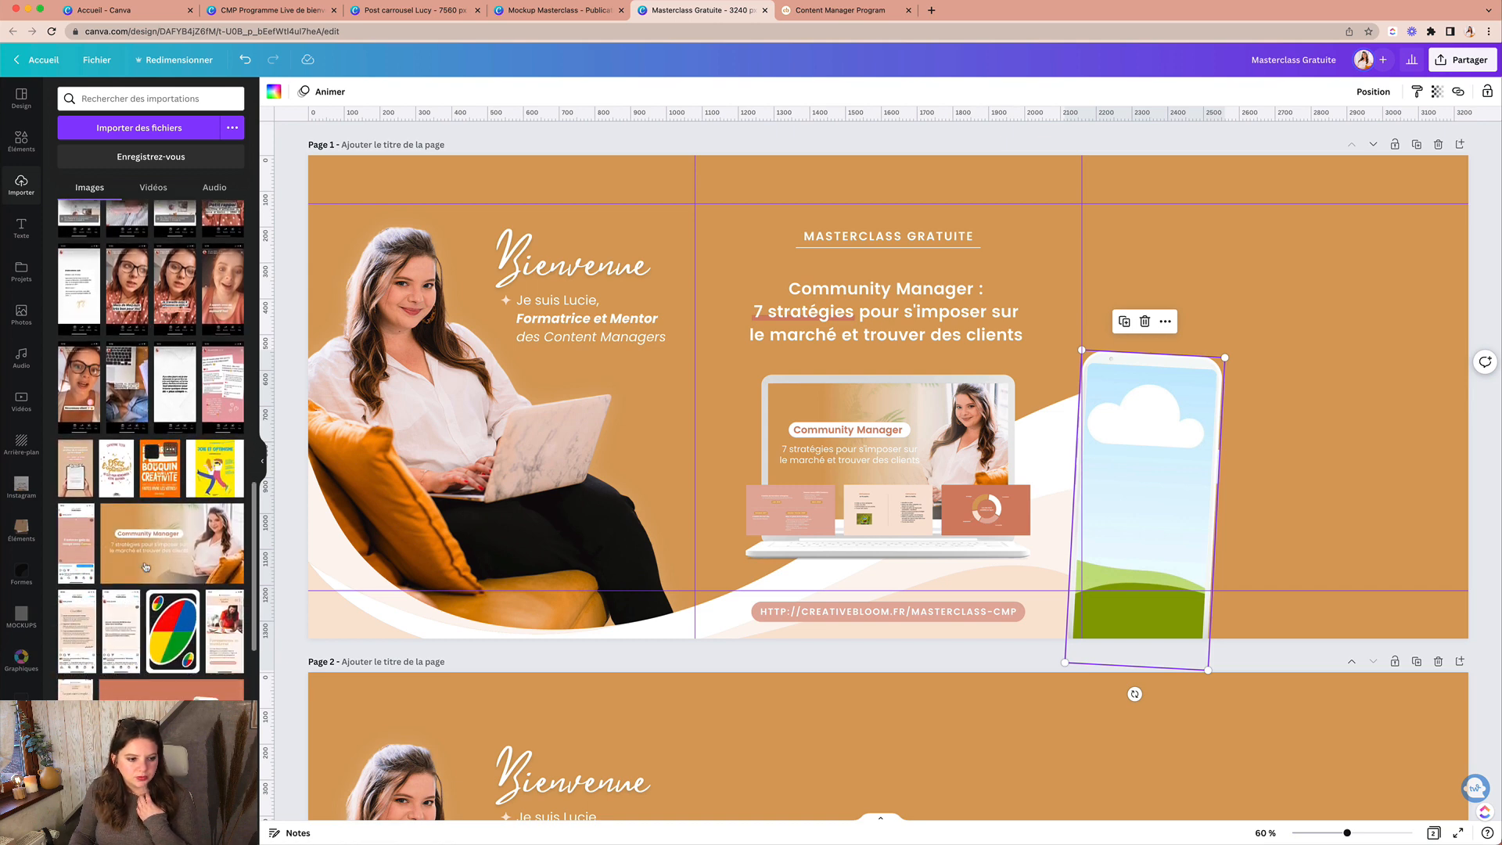
pyautogui.scroll(-2, 144, 564)
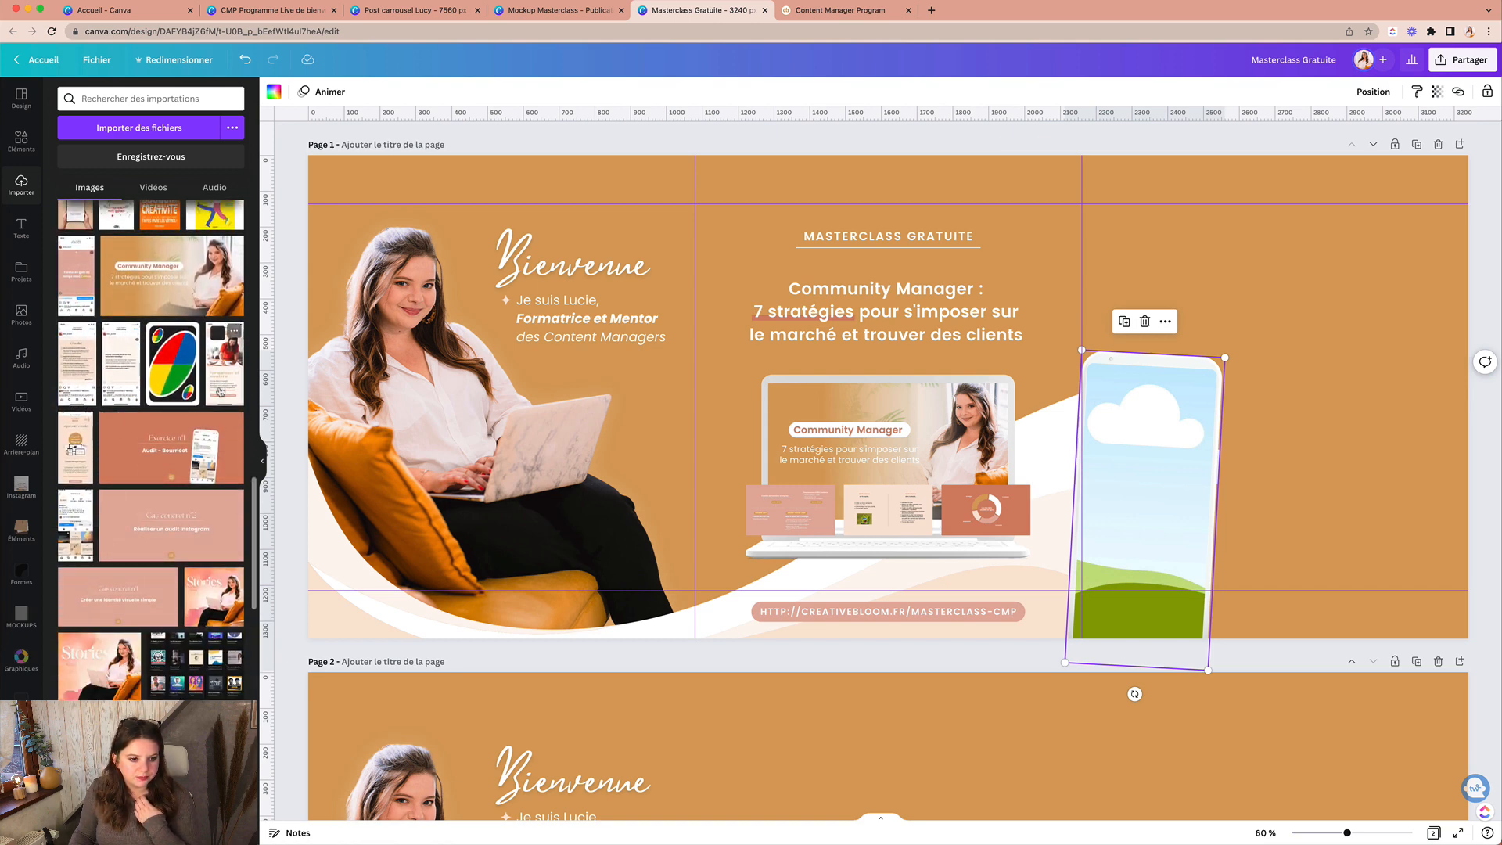
pyautogui.moveTo(224, 361); pyautogui.dragTo(1170, 481)
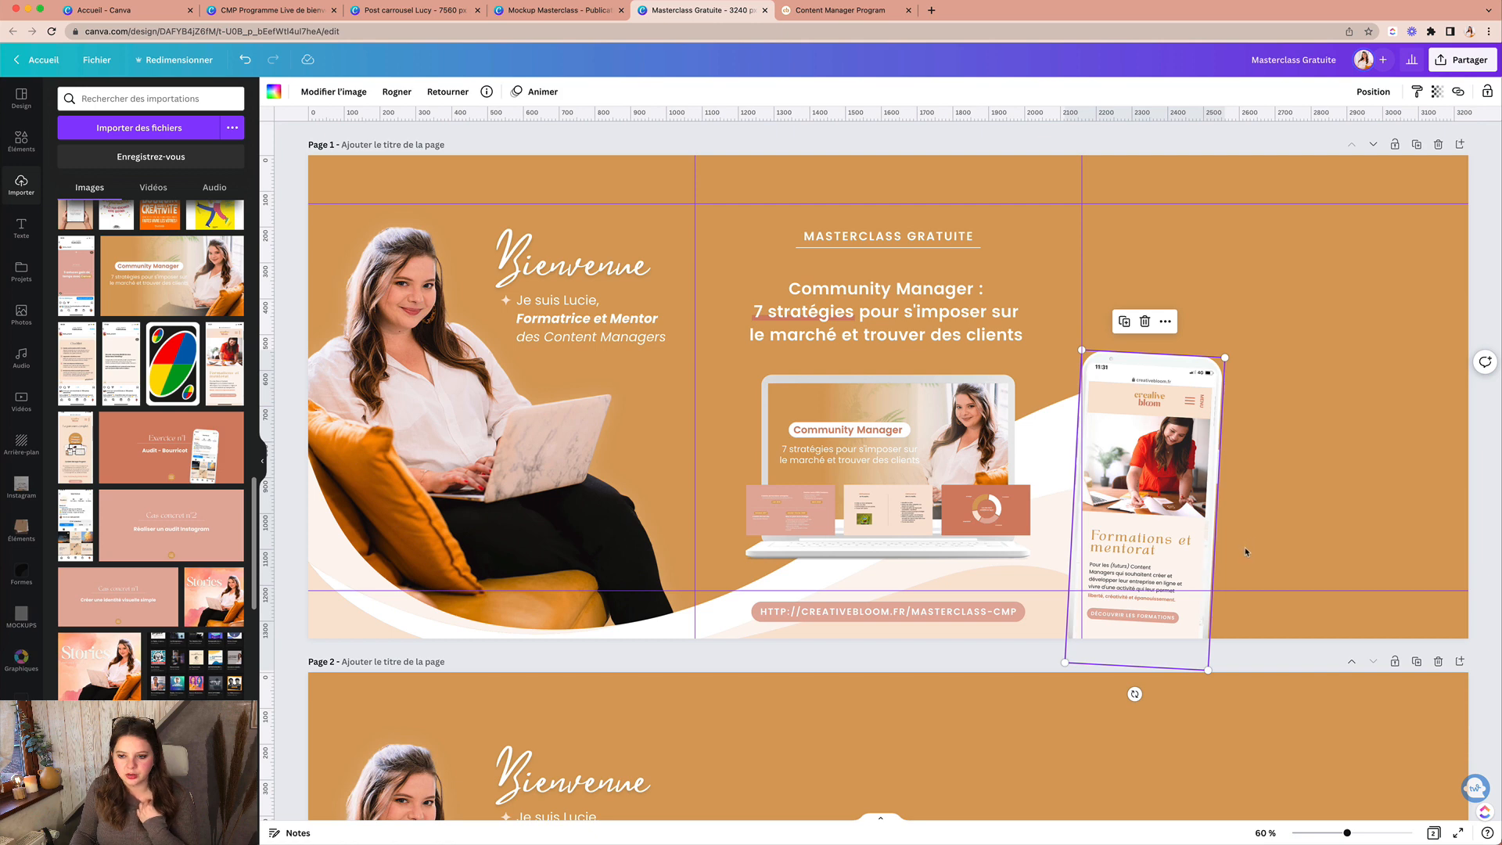
pyautogui.scroll(-3, 159, 481)
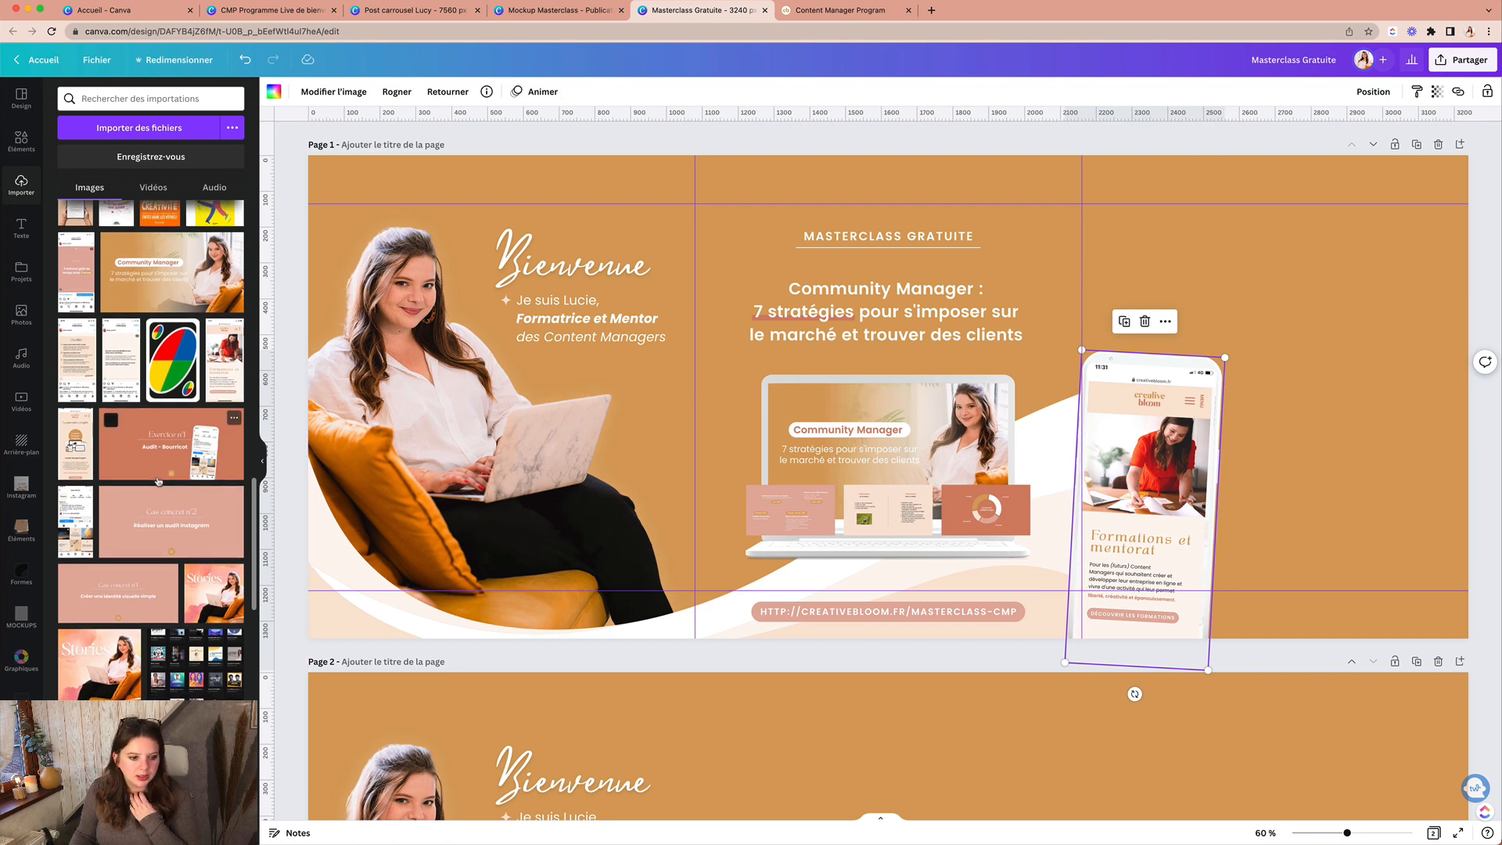
pyautogui.scroll(-5, 159, 481)
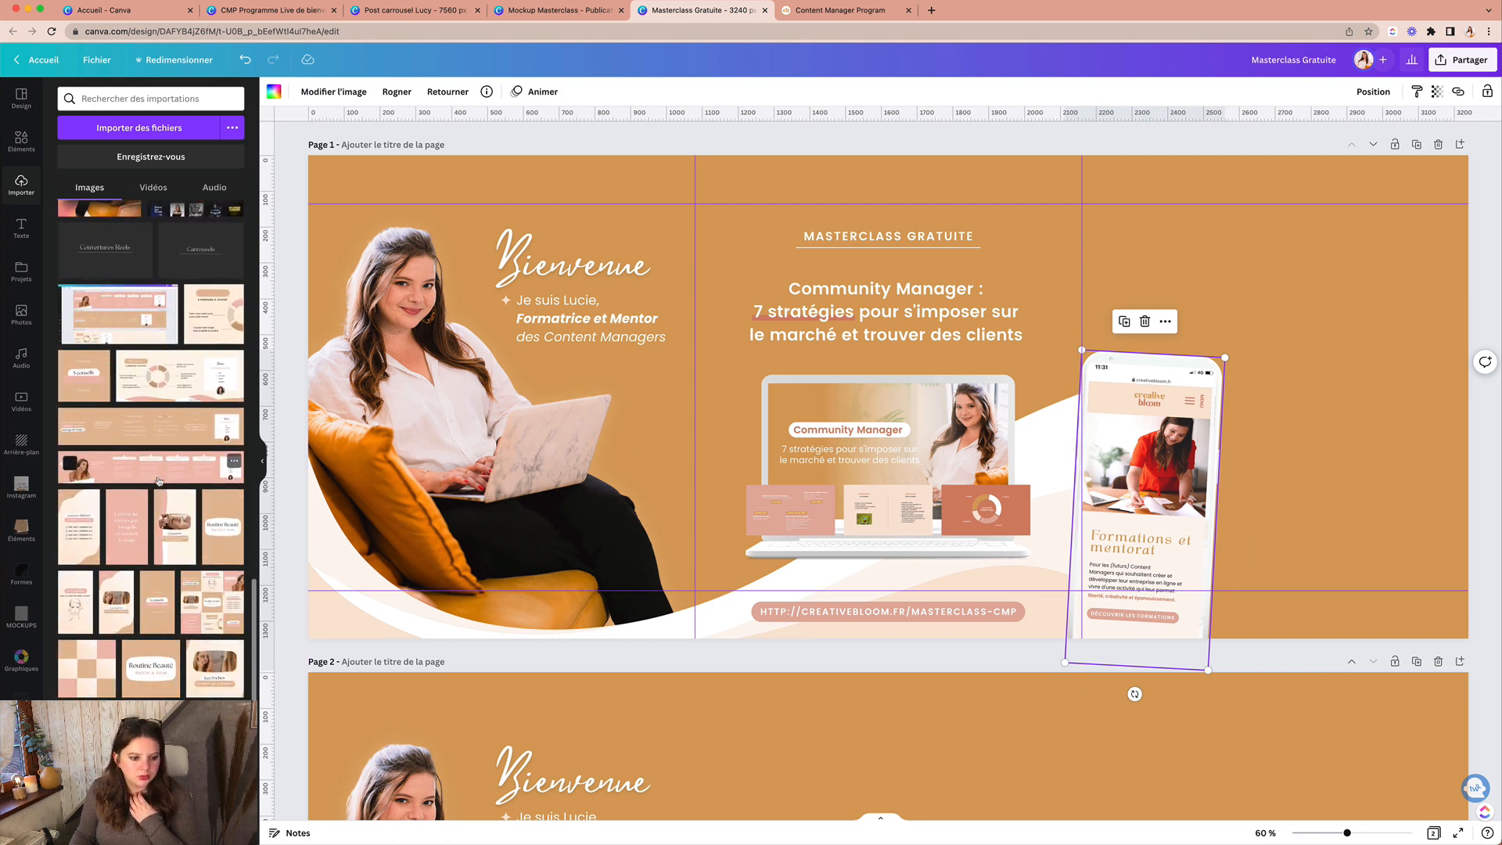
pyautogui.scroll(-5, 159, 481)
pyautogui.moveTo(224, 598); pyautogui.dragTo(1088, 475)
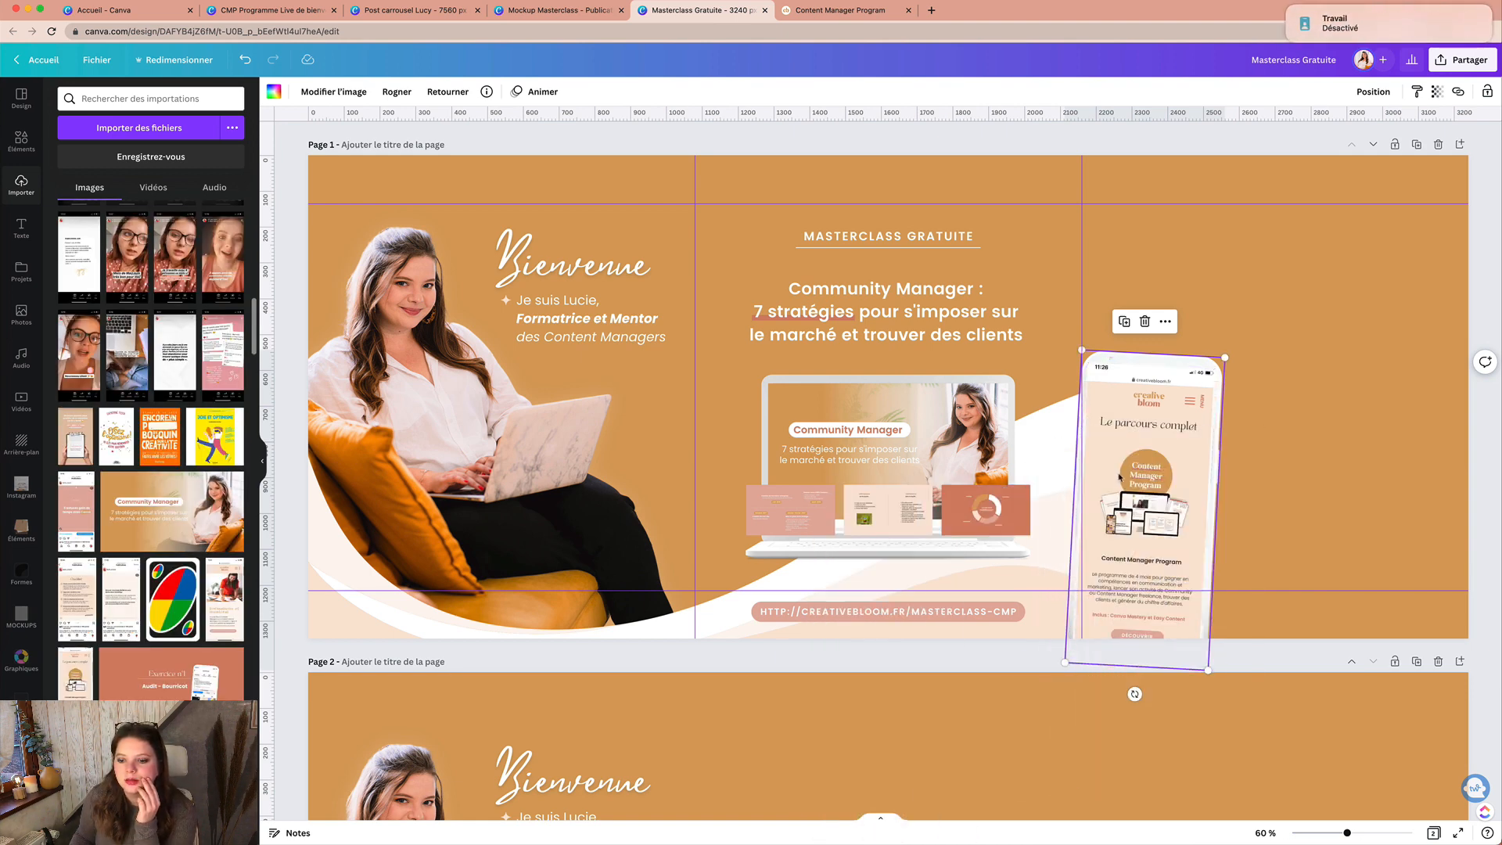
pyautogui.click(1256, 475)
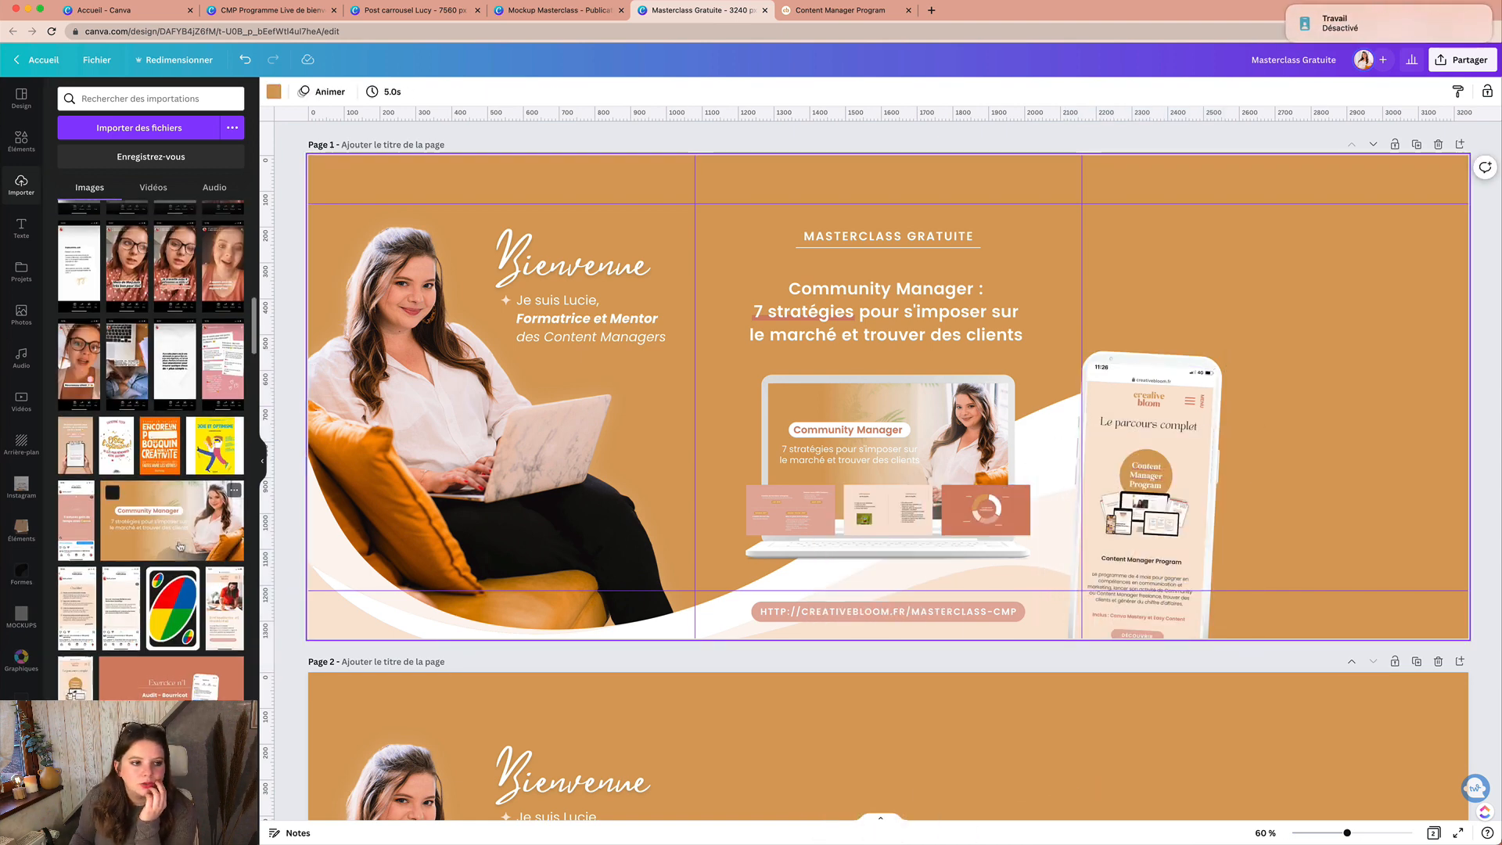
pyautogui.click(1182, 465)
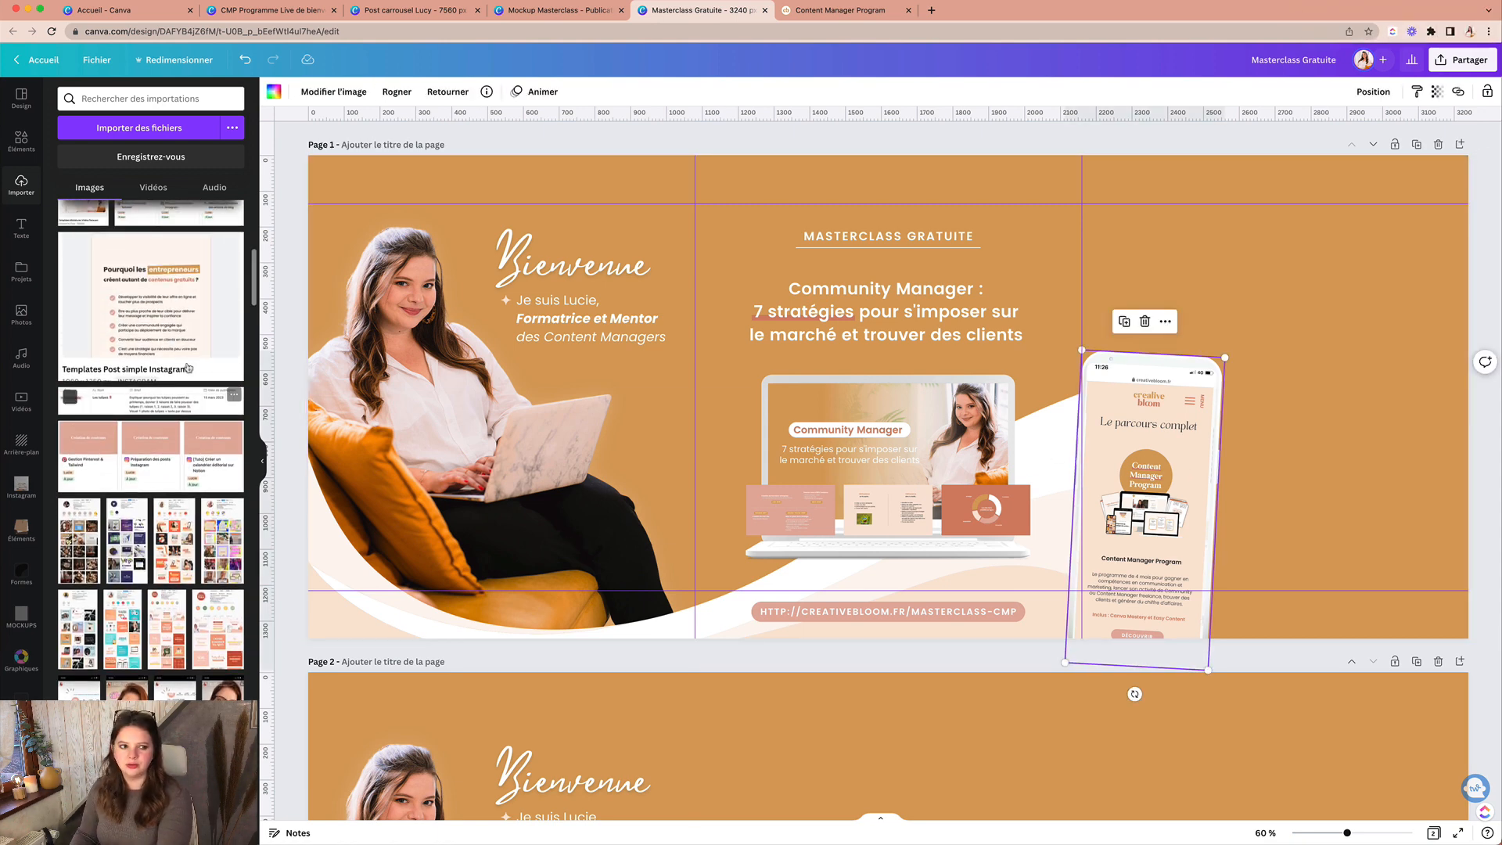
pyautogui.scroll(10, 235, 337)
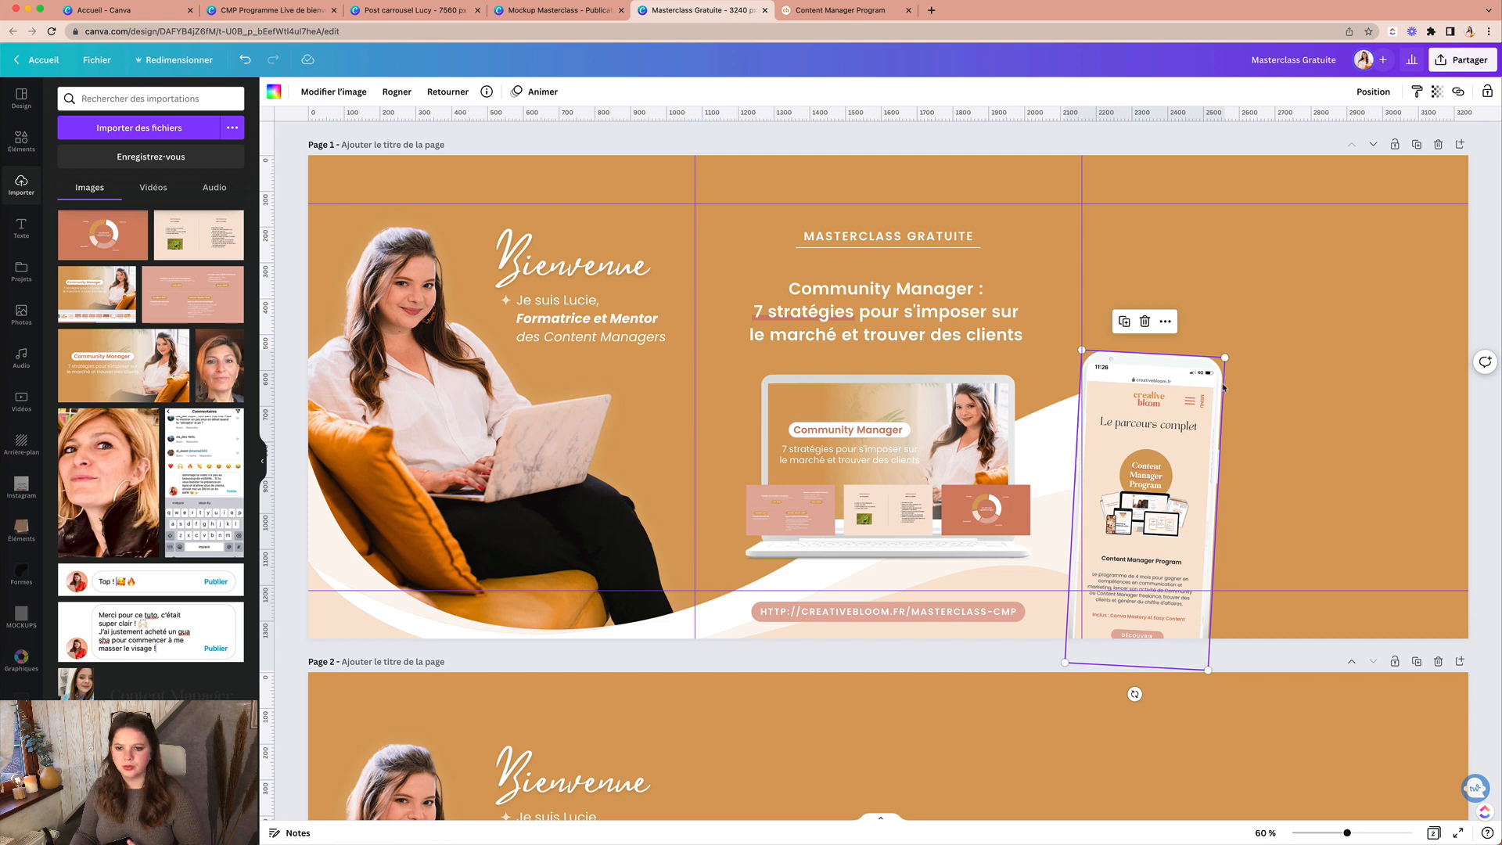
pyautogui.click(1241, 447)
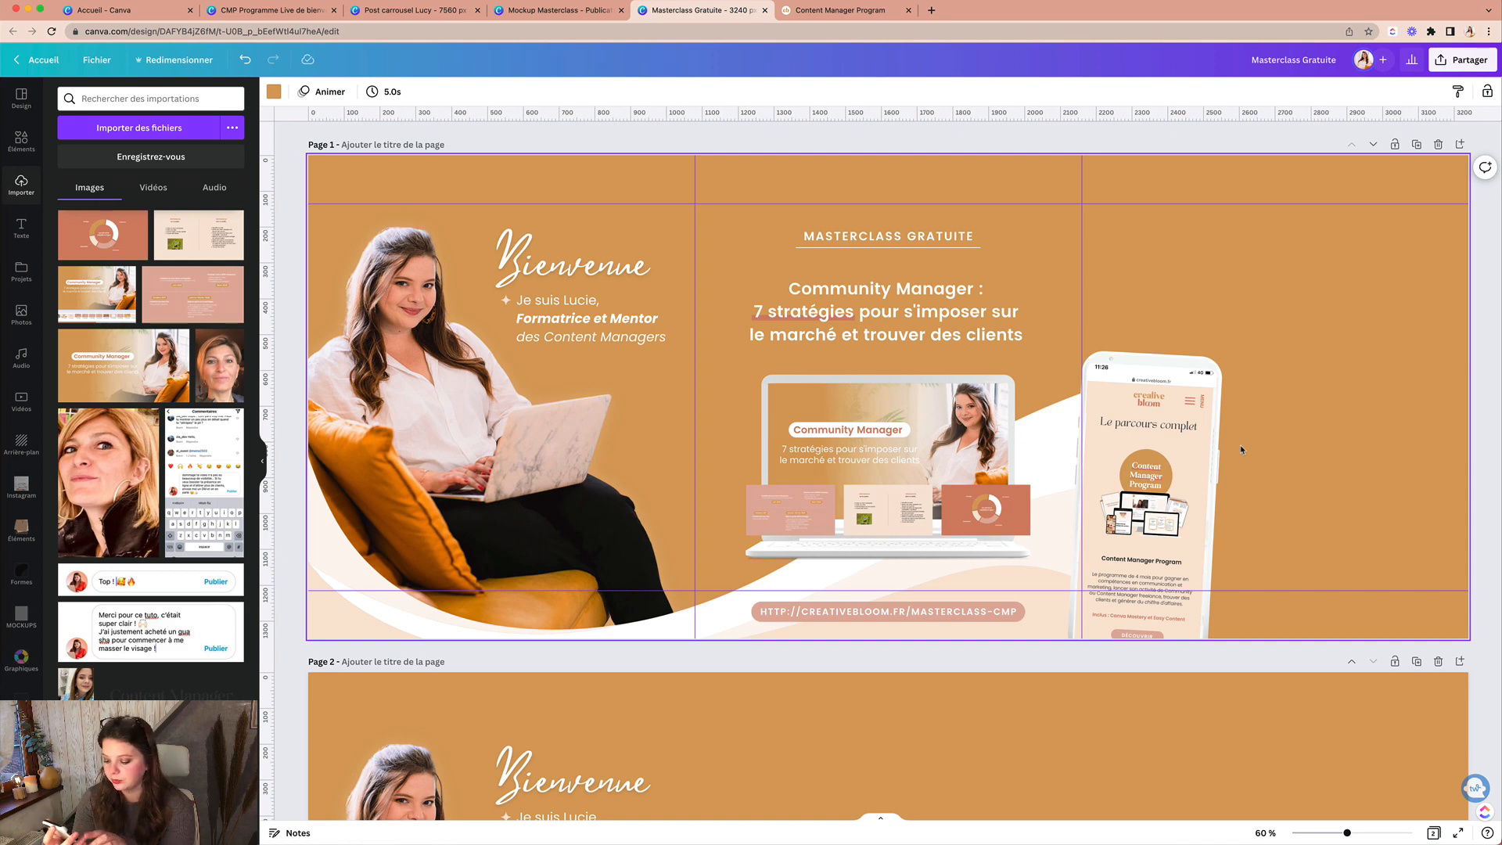
# Step: Paste the Content Manager Program screenshot into the phone frame and shift its crop down-left
pyautogui.press('super+v')
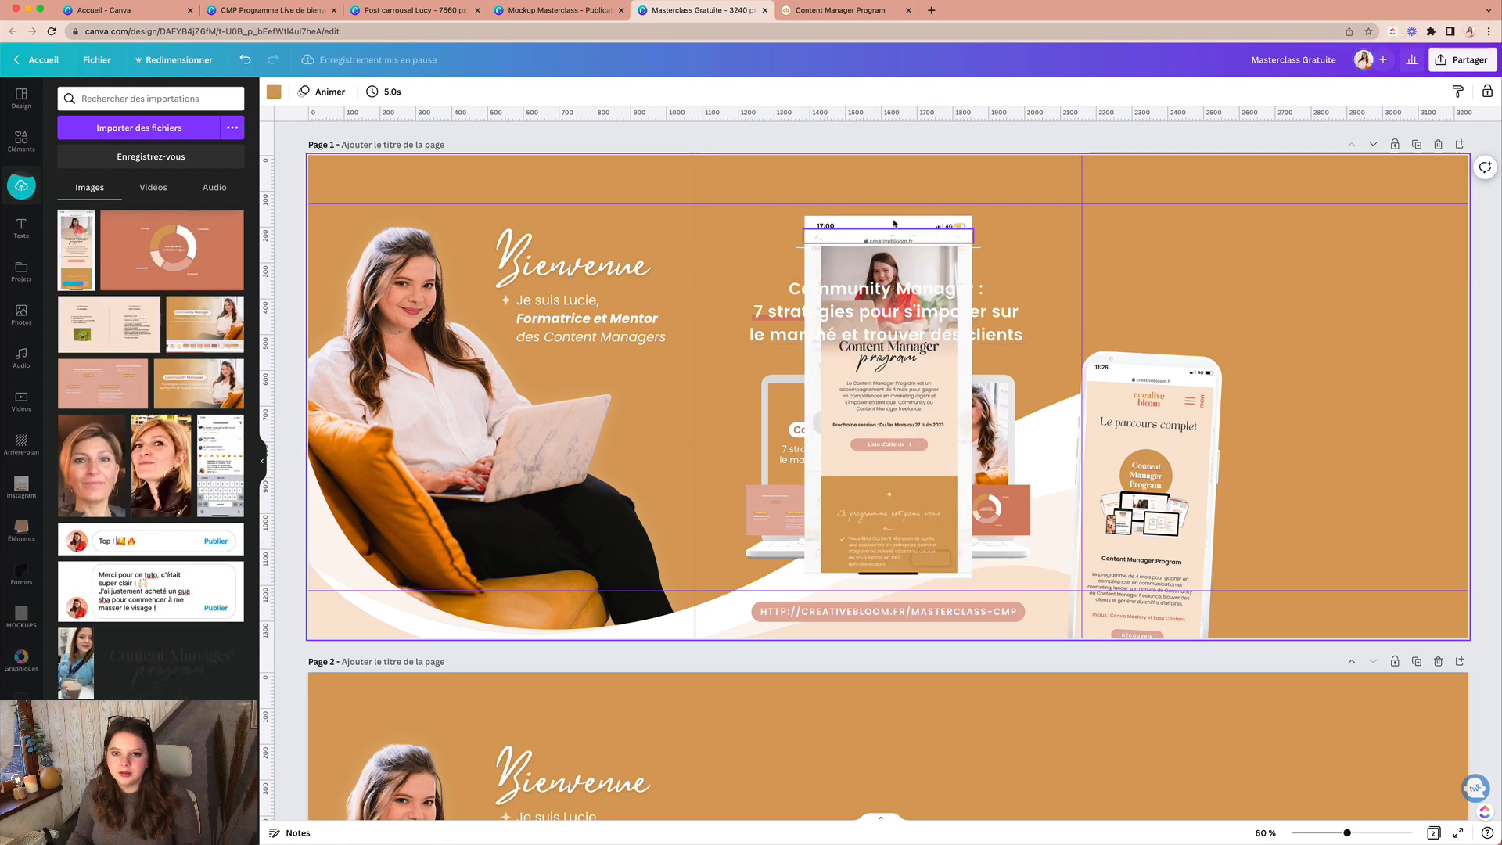
pyautogui.click(894, 217)
pyautogui.moveTo(894, 218); pyautogui.dragTo(1248, 312)
pyautogui.doubleClick(1183, 400)
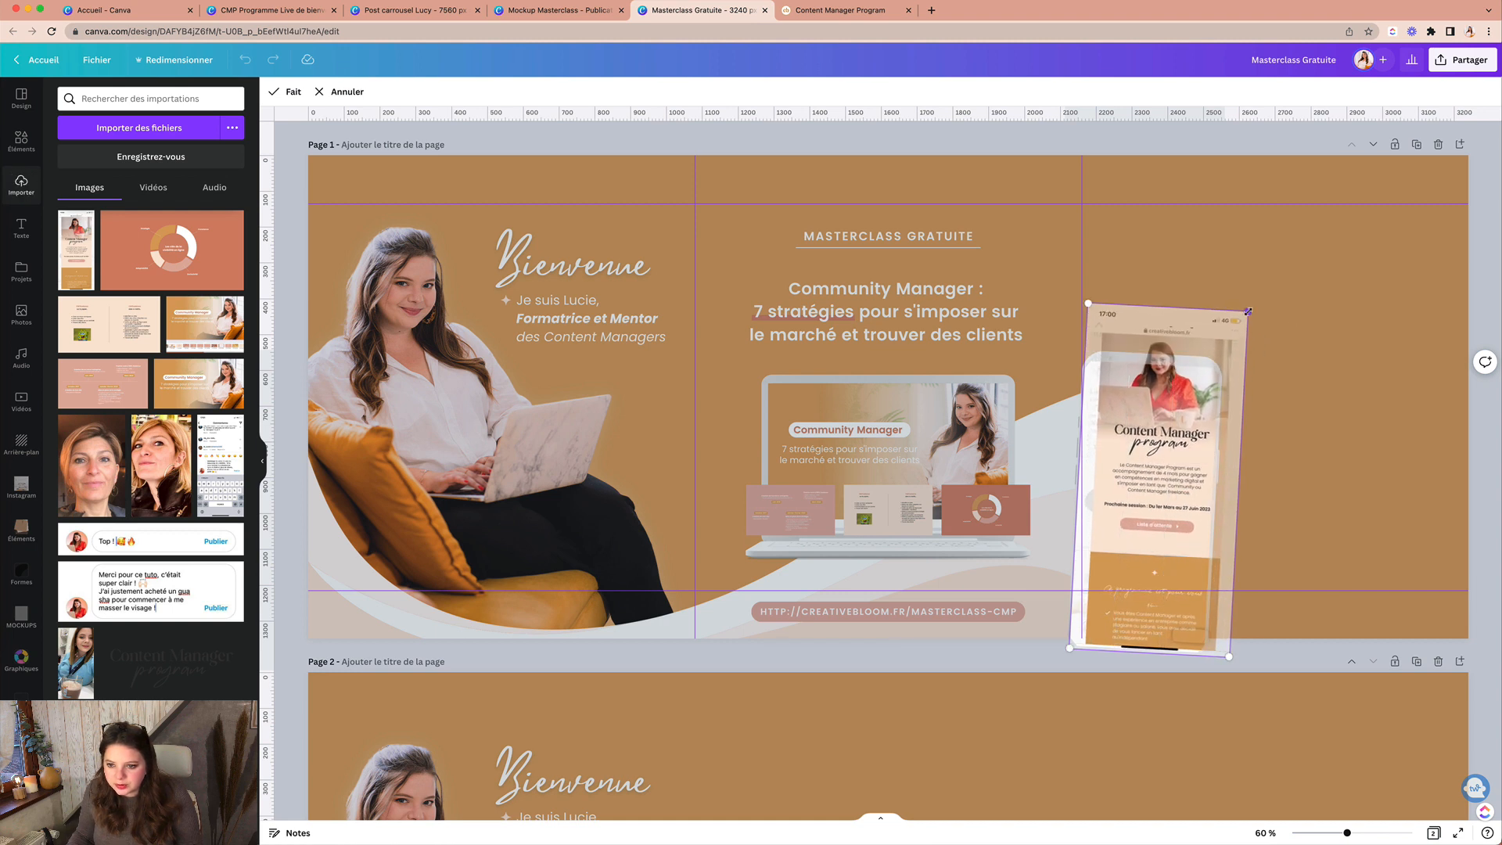
pyautogui.moveTo(1173, 411); pyautogui.dragTo(1156, 449)
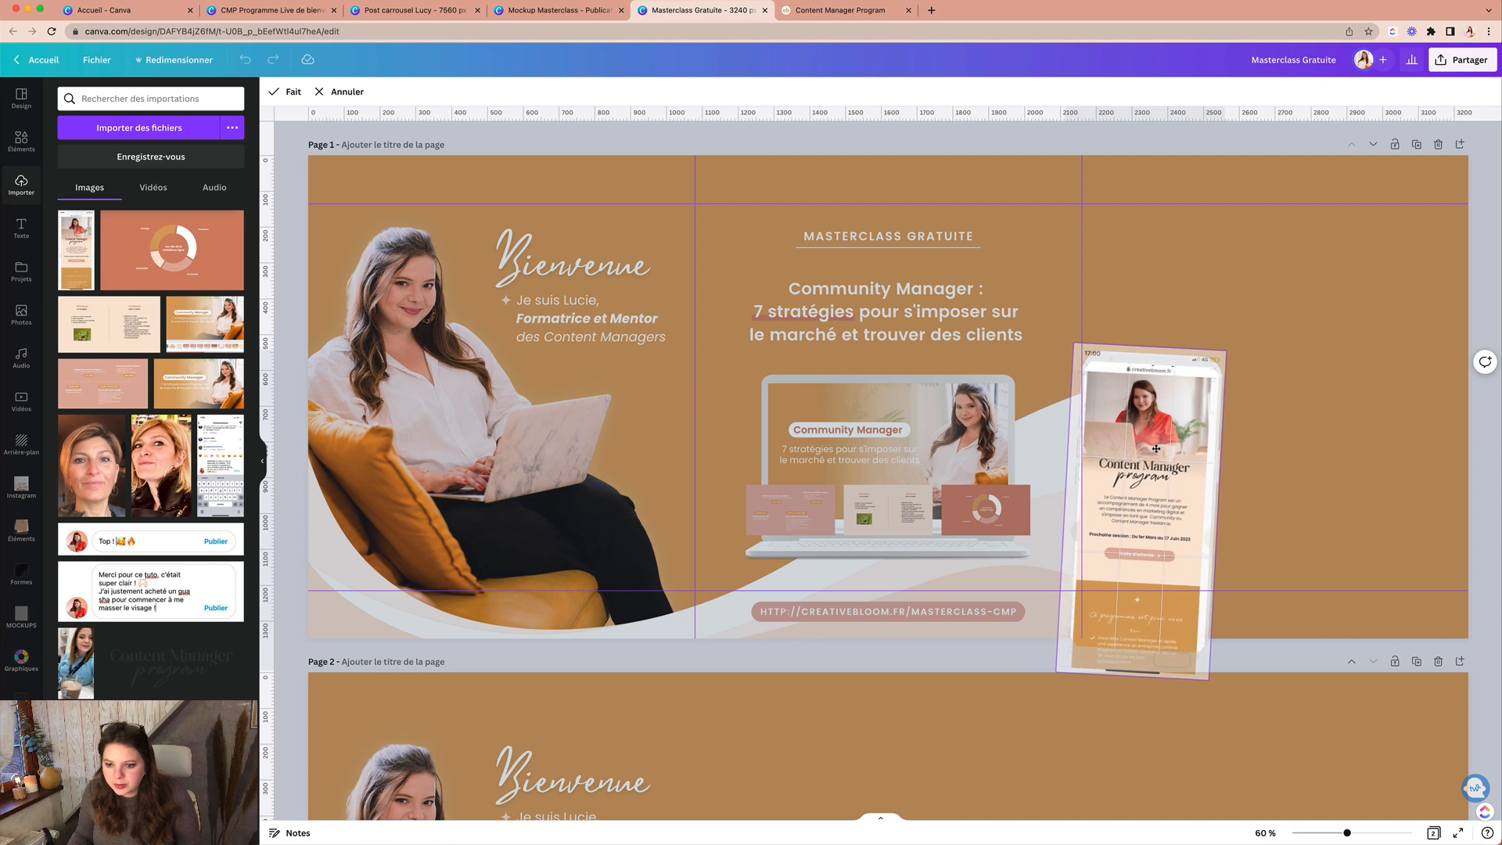
pyautogui.click(1301, 443)
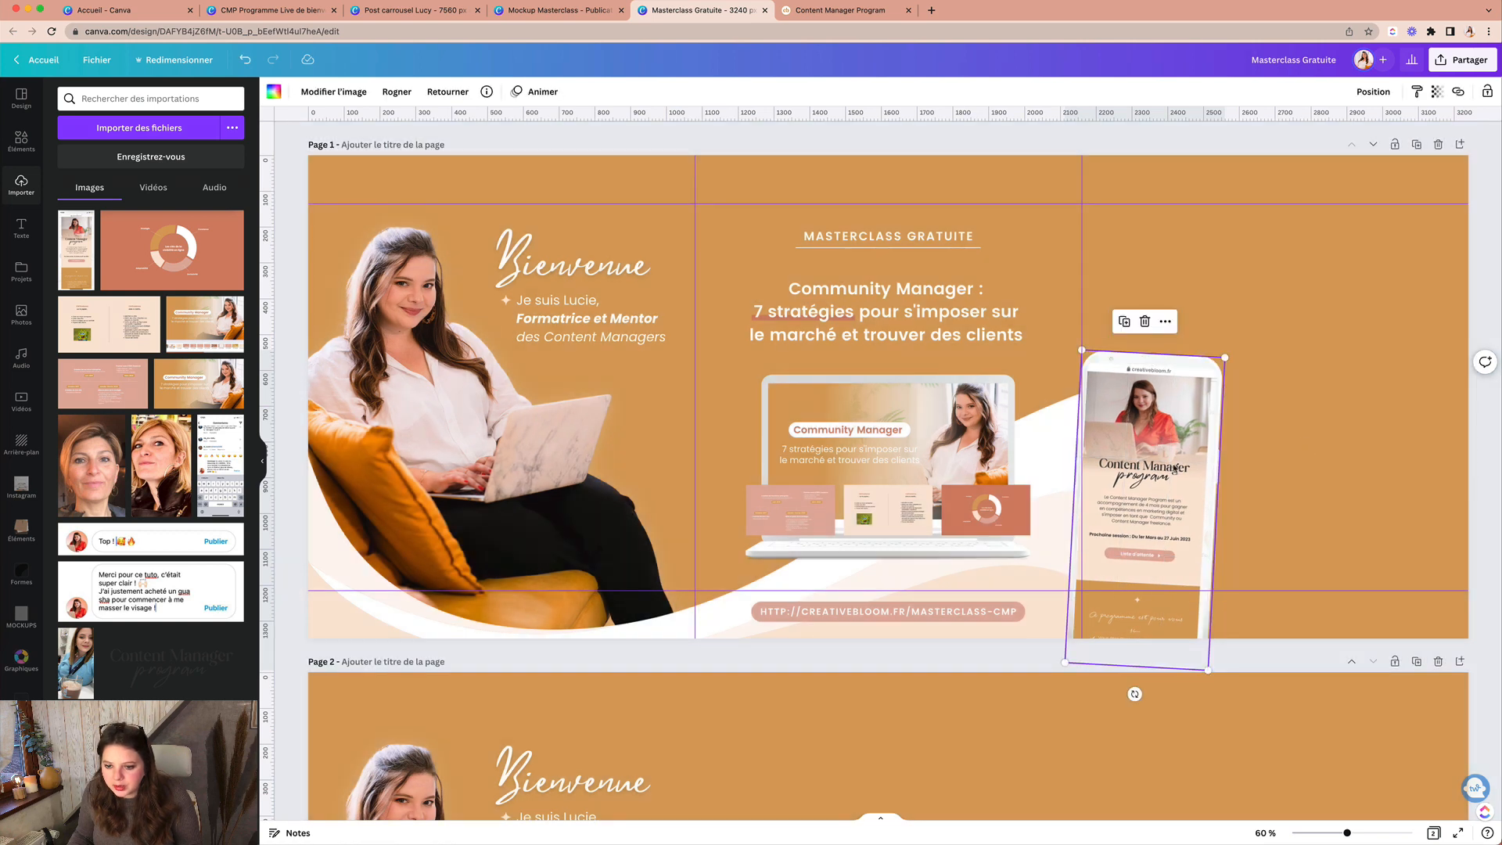
# Step: Zoom in and refine the crop, enlarging and lowering the screenshot to fill the phone screen
pyautogui.press('super+space')
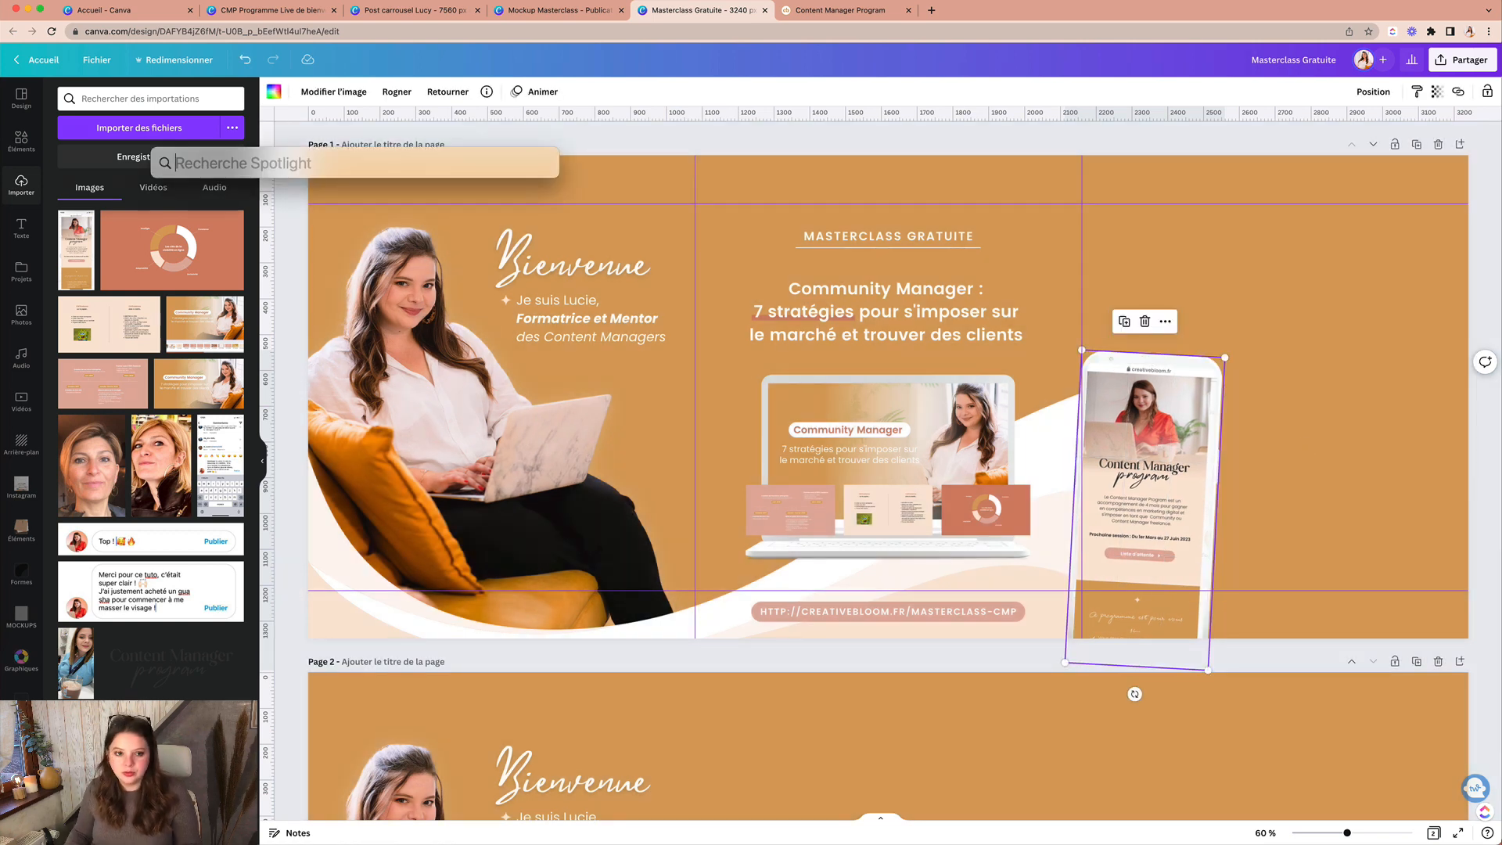
pyautogui.press('Escape')
pyautogui.click(1305, 364)
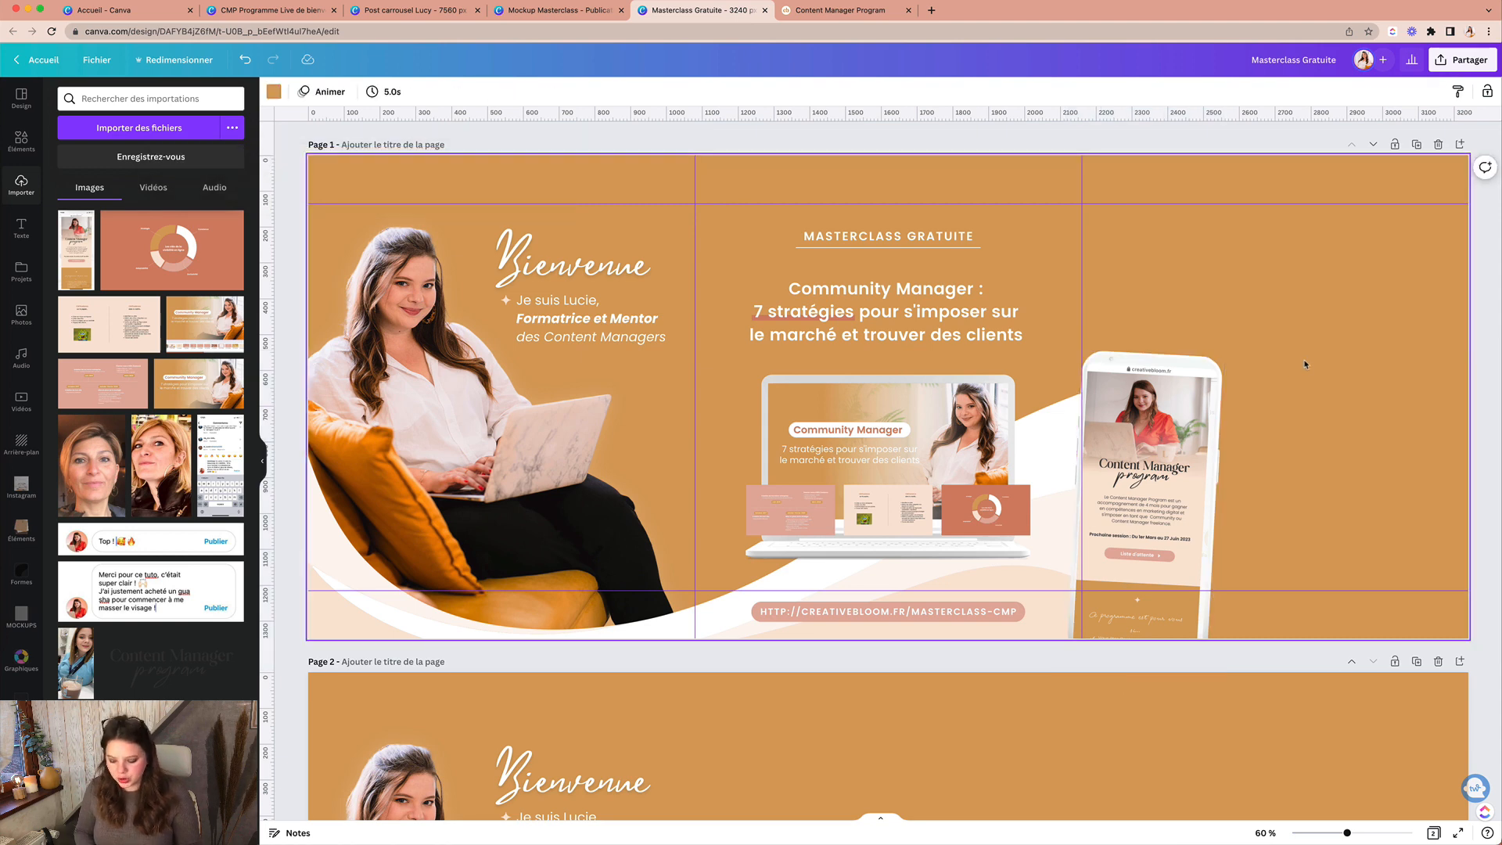
pyautogui.press('super+plus')
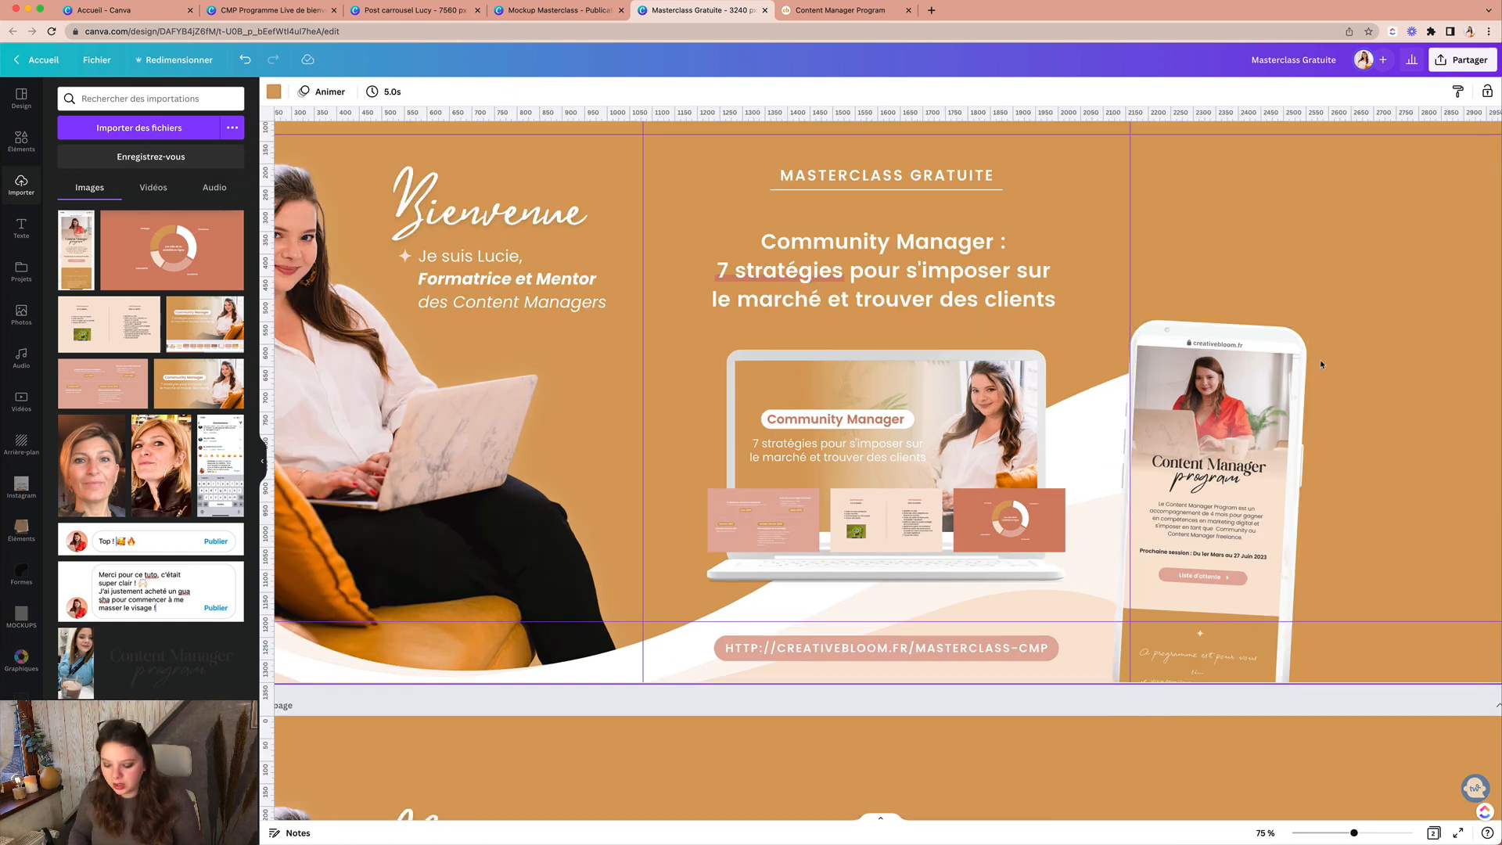
pyautogui.press('super+plus')
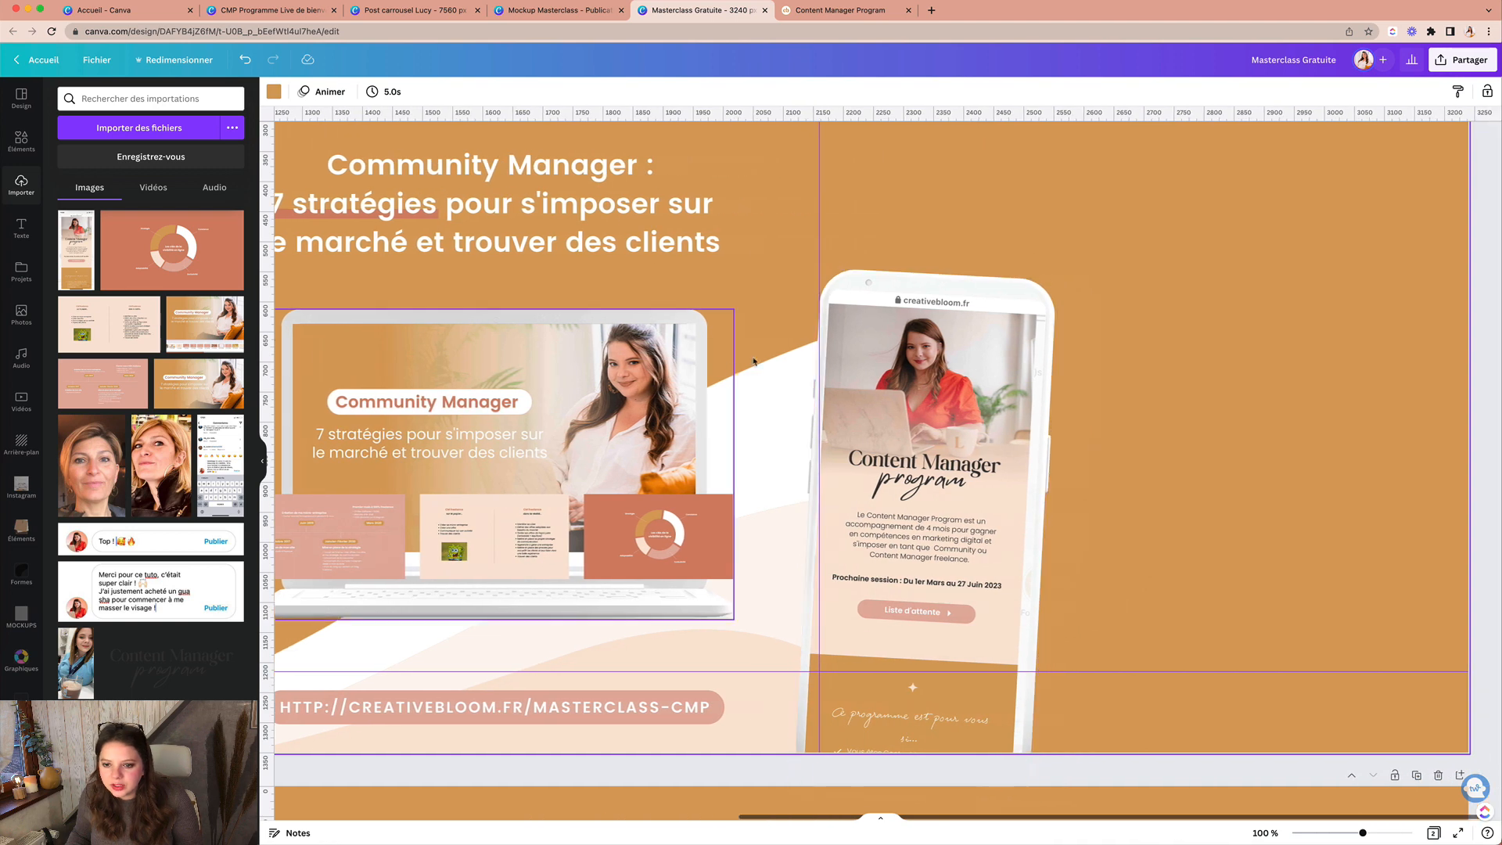
pyautogui.doubleClick(978, 333)
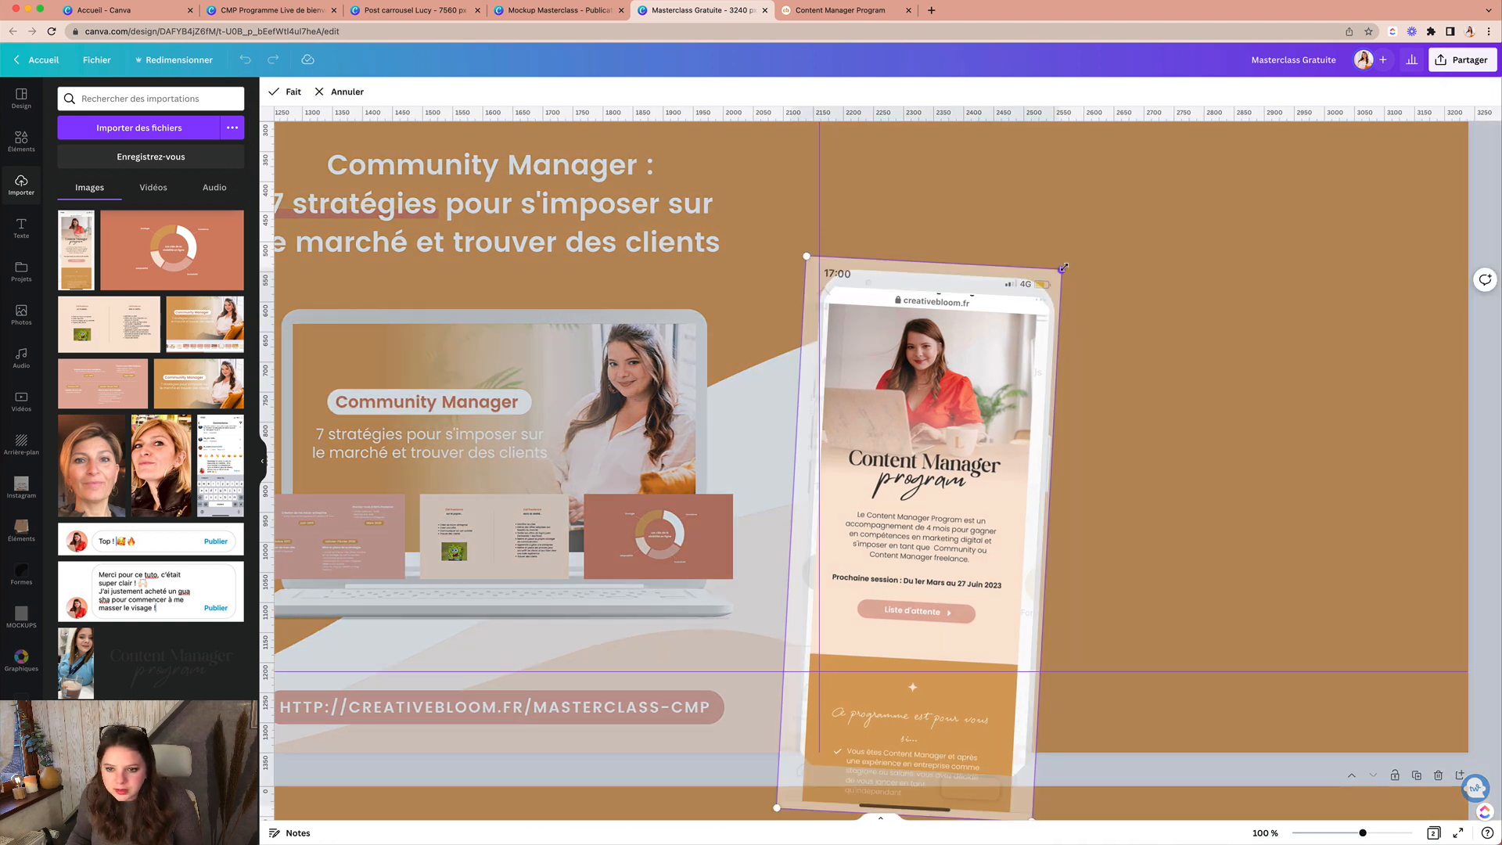
pyautogui.moveTo(1062, 268); pyautogui.dragTo(1086, 257)
pyautogui.moveTo(953, 386); pyautogui.dragTo(953, 398)
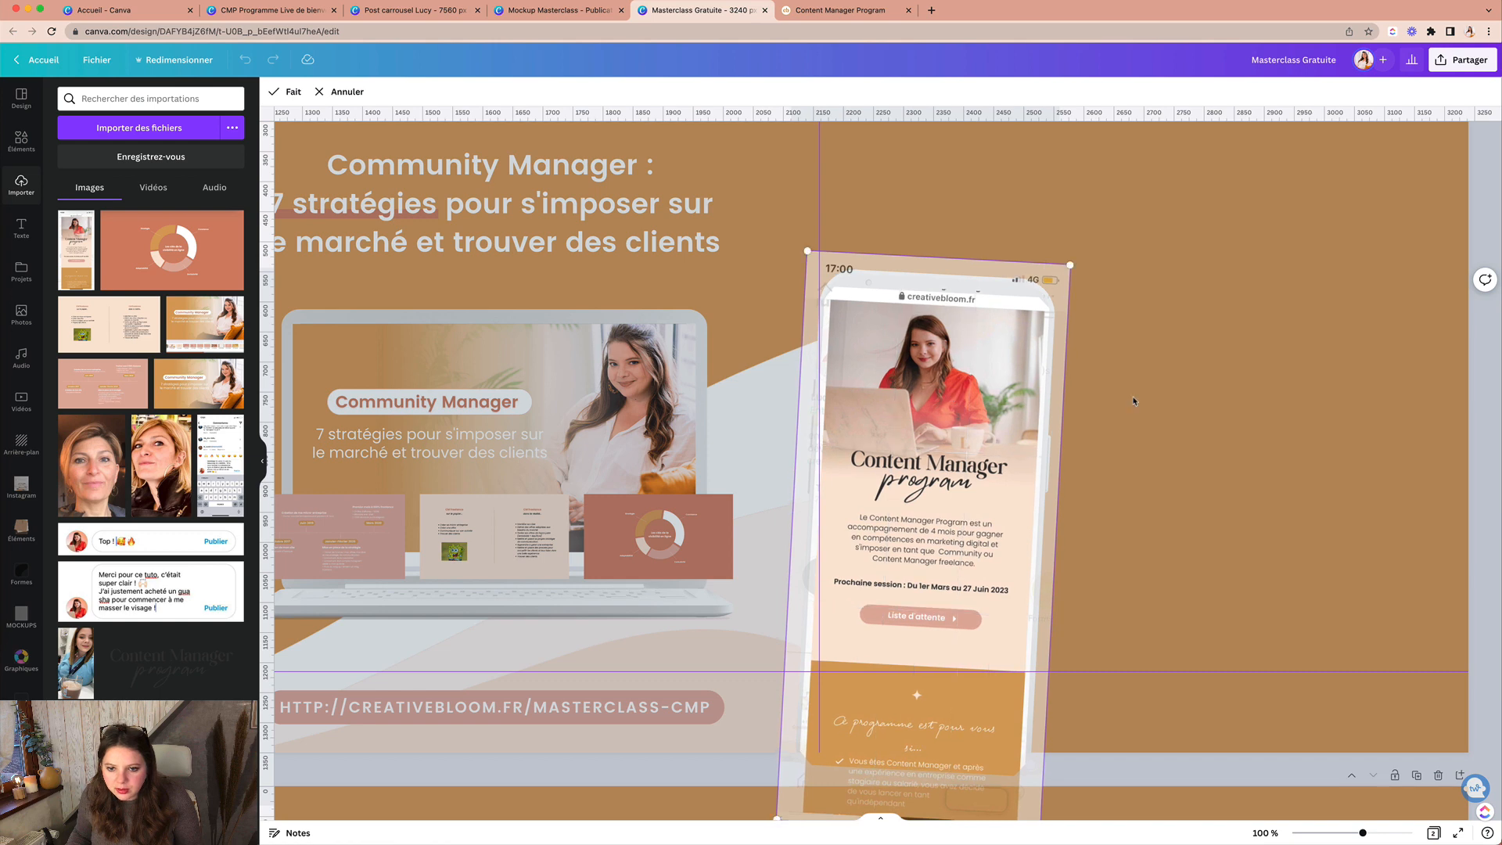
pyautogui.click(1134, 399)
pyautogui.doubleClick(995, 347)
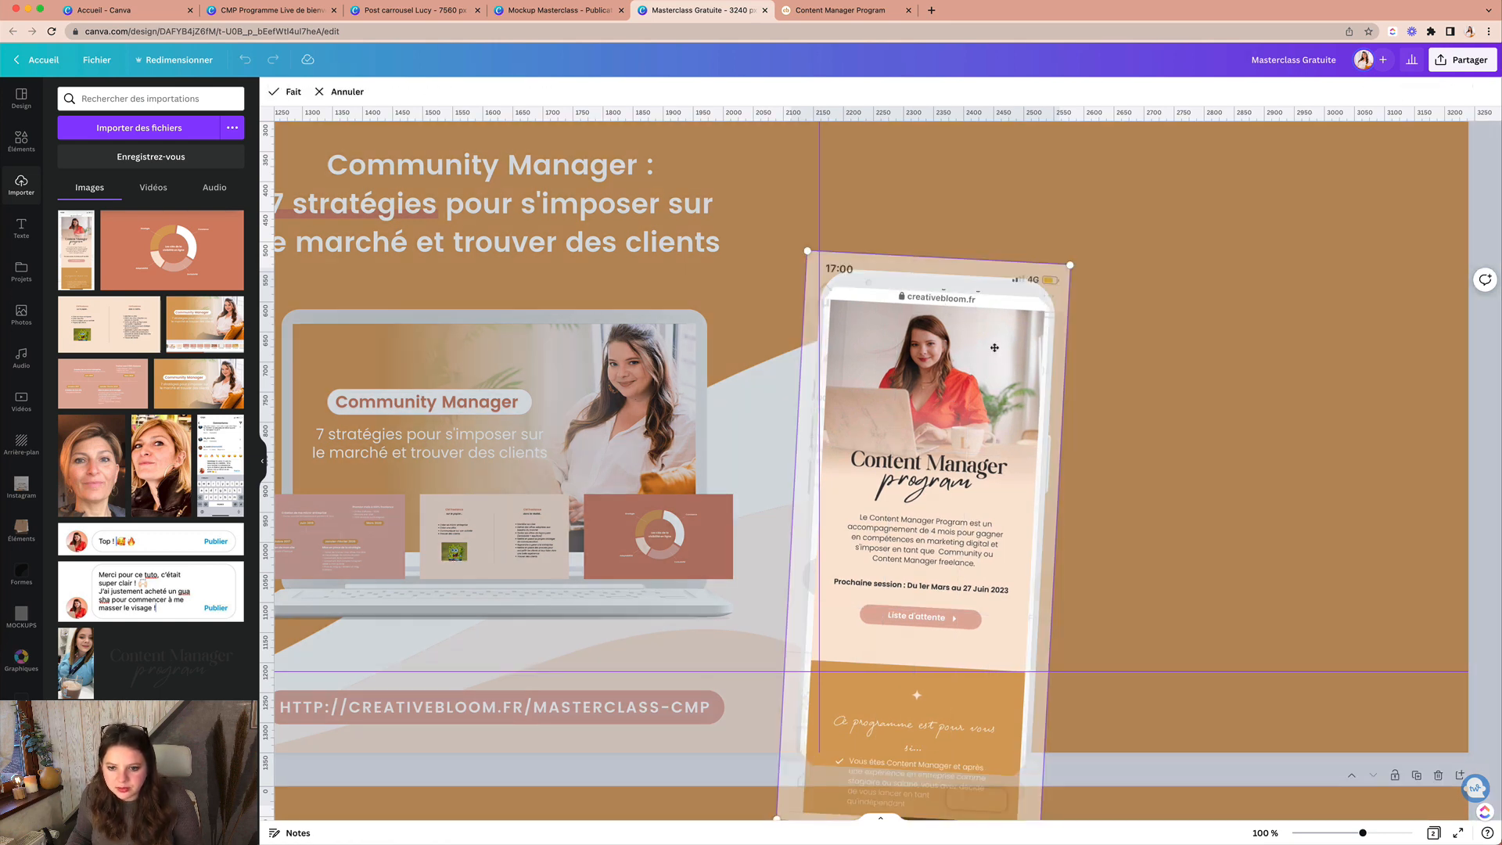
pyautogui.moveTo(994, 351); pyautogui.dragTo(994, 356)
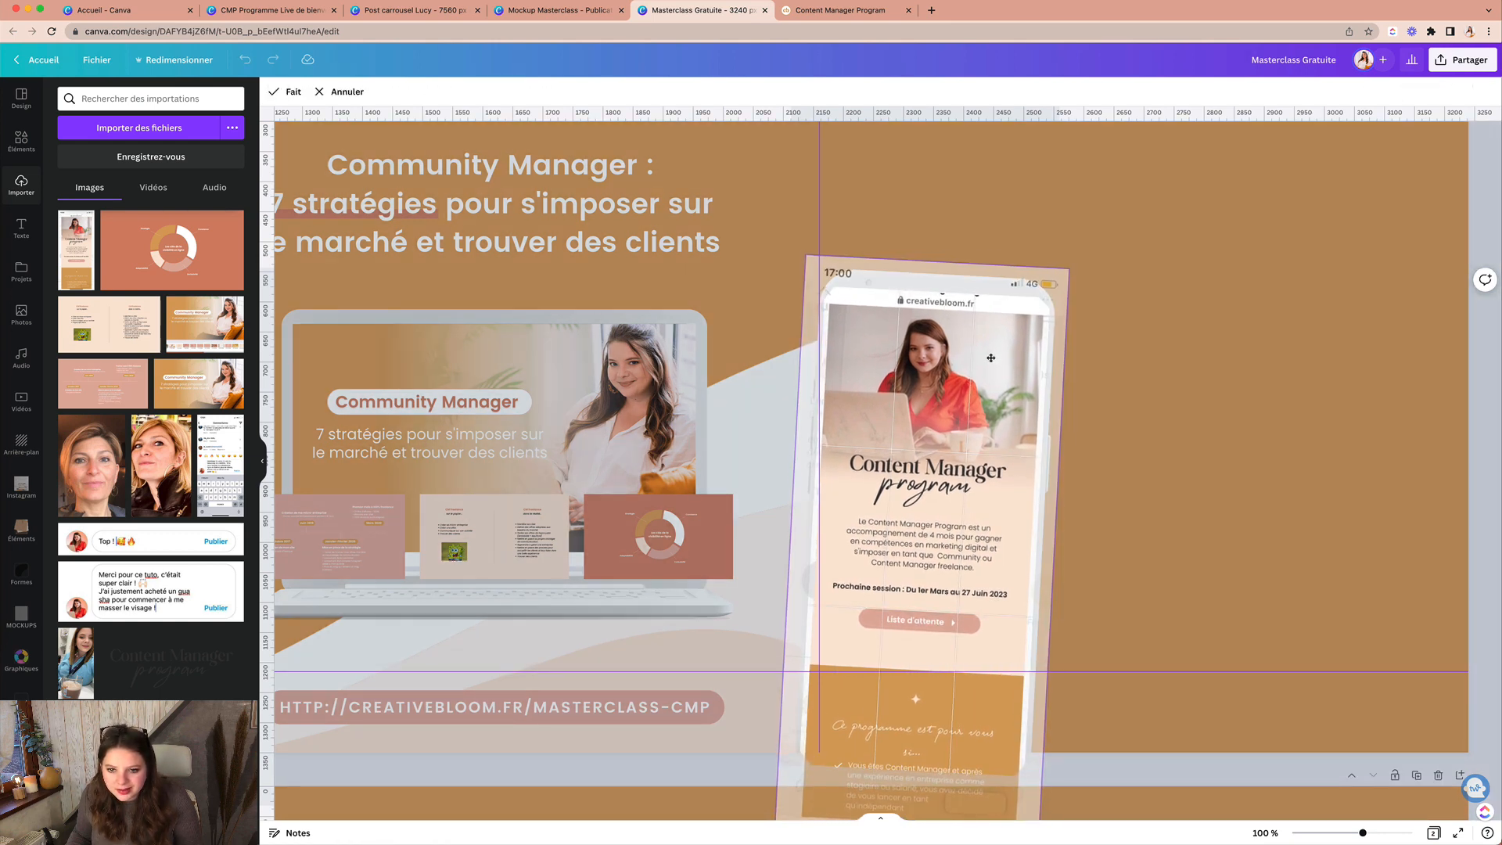
pyautogui.click(1124, 361)
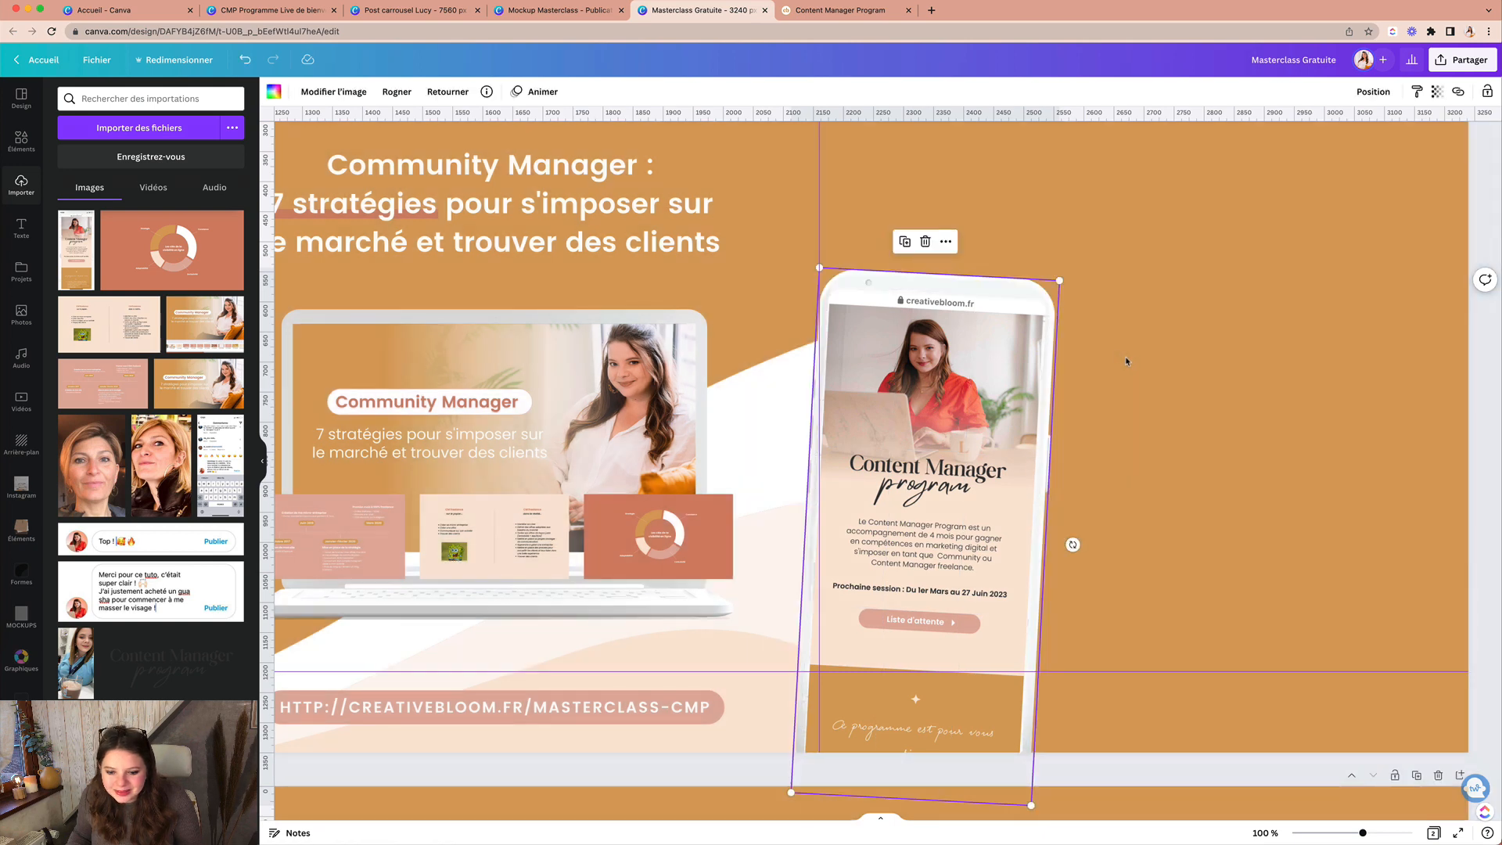
pyautogui.click(1174, 345)
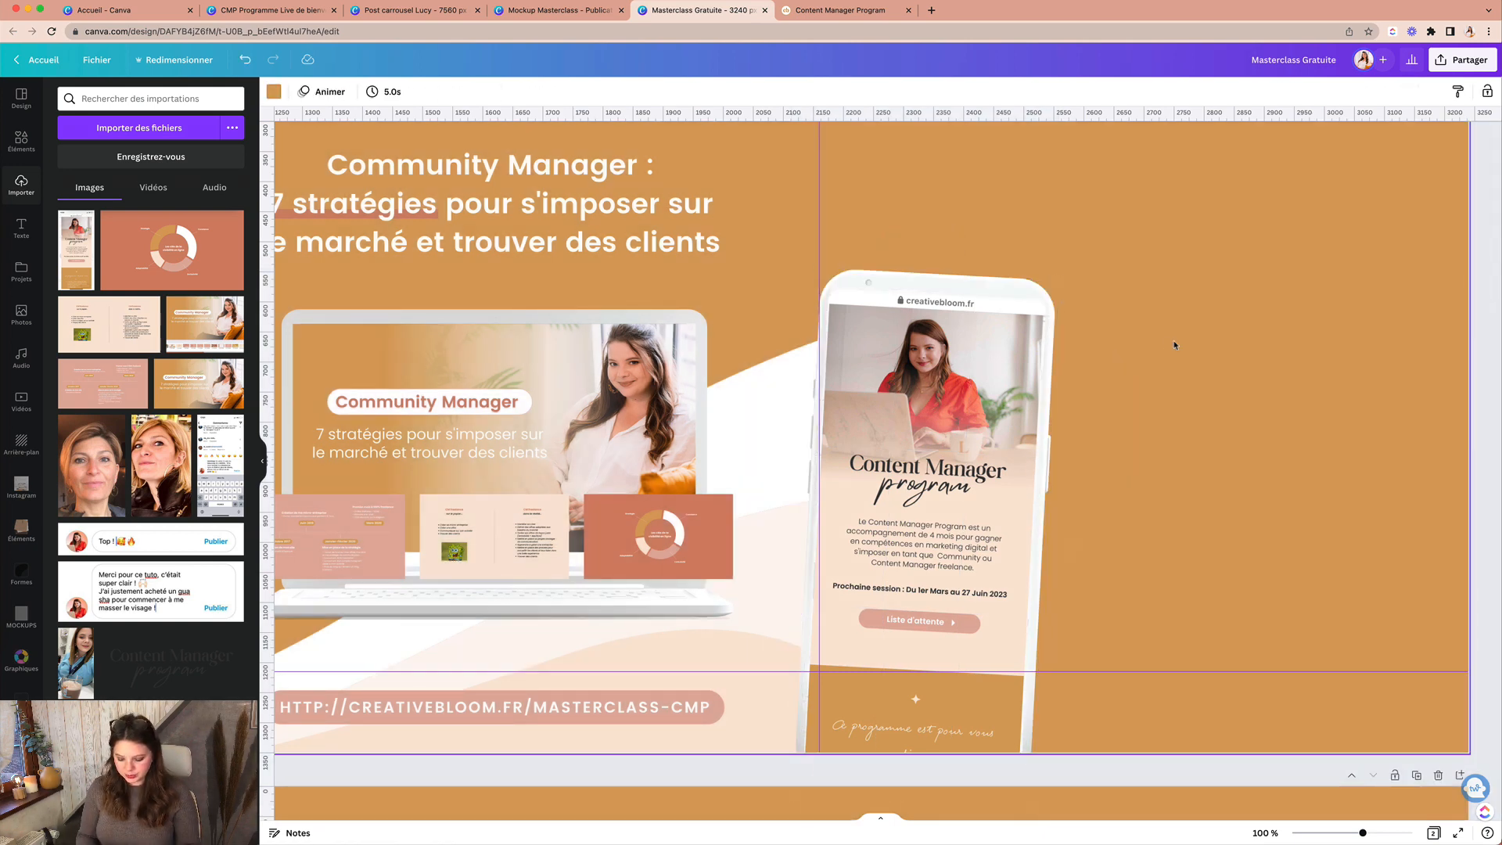
# Step: Zoom back out and scroll around to view the whole banner page
pyautogui.press('super+minus')
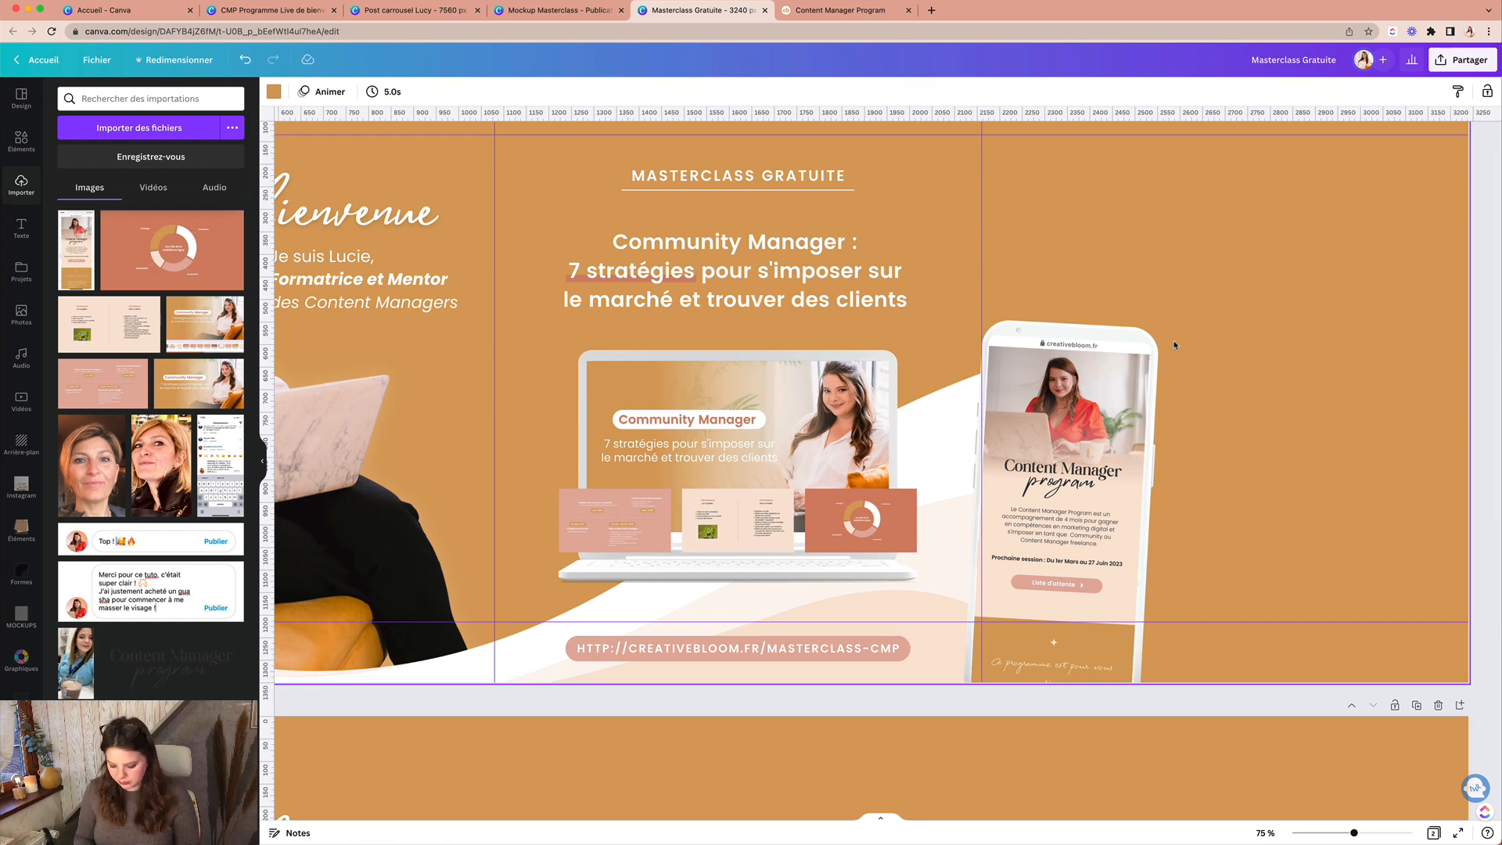
pyautogui.scroll(10, 1175, 345)
pyautogui.hscroll(10, 1174, 345)
pyautogui.scroll(-5, 1174, 345)
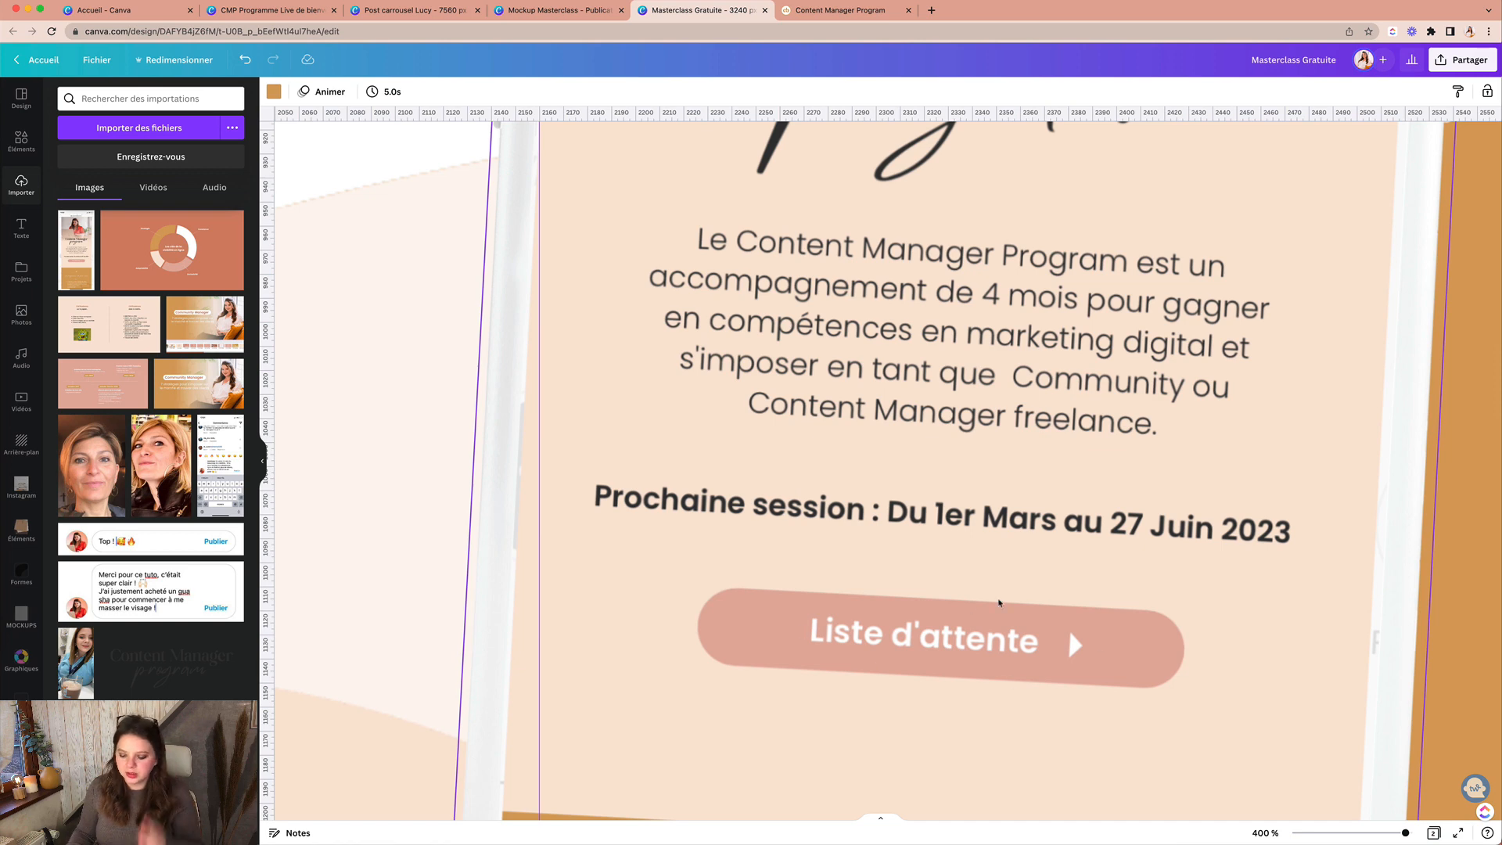
pyautogui.scroll(-8, 984, 647)
pyautogui.scroll(-6, 999, 602)
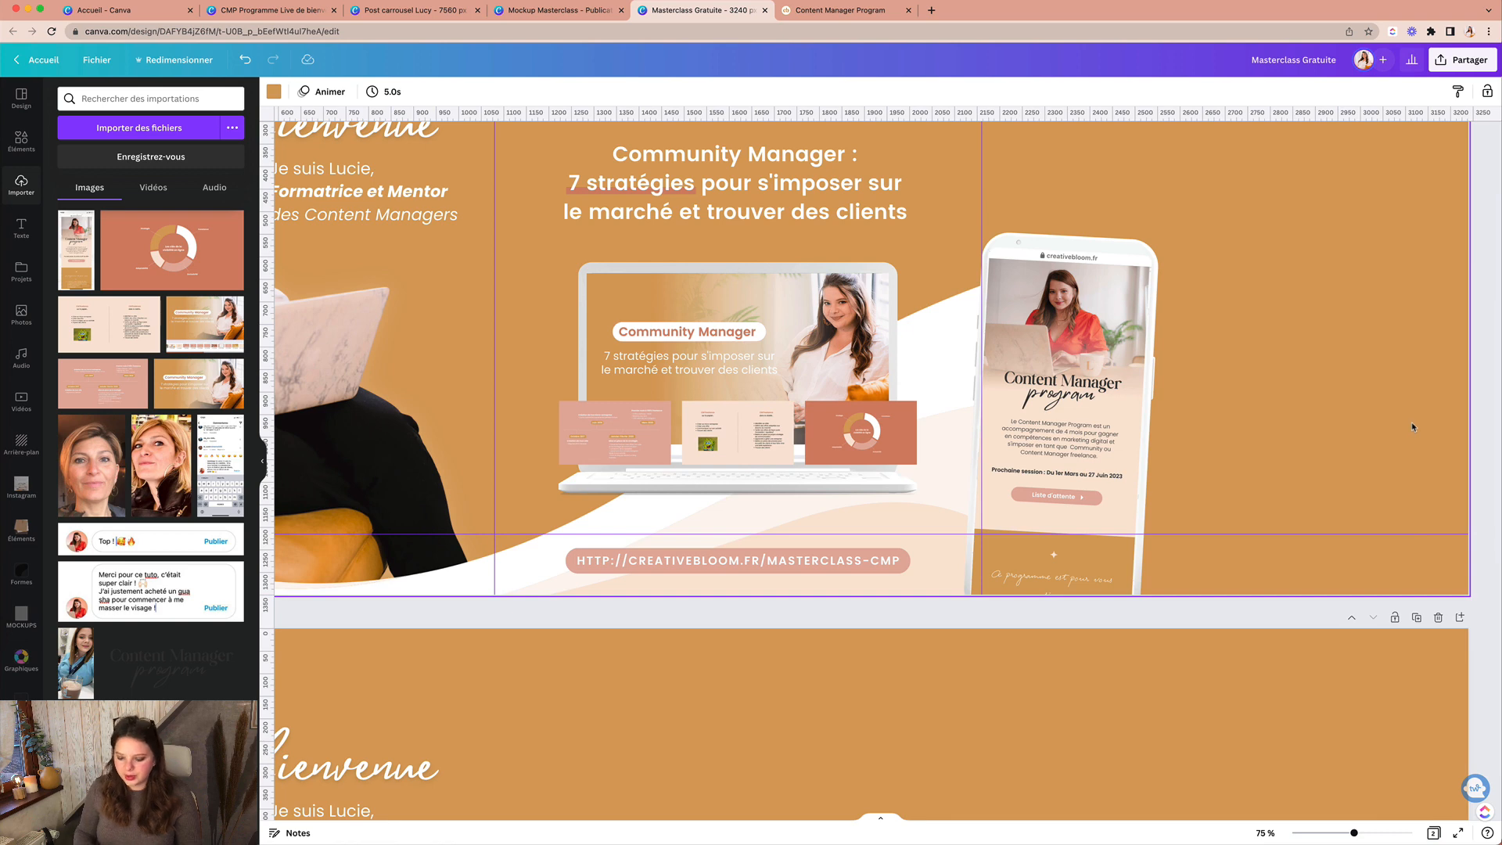
pyautogui.scroll(-3, 1412, 425)
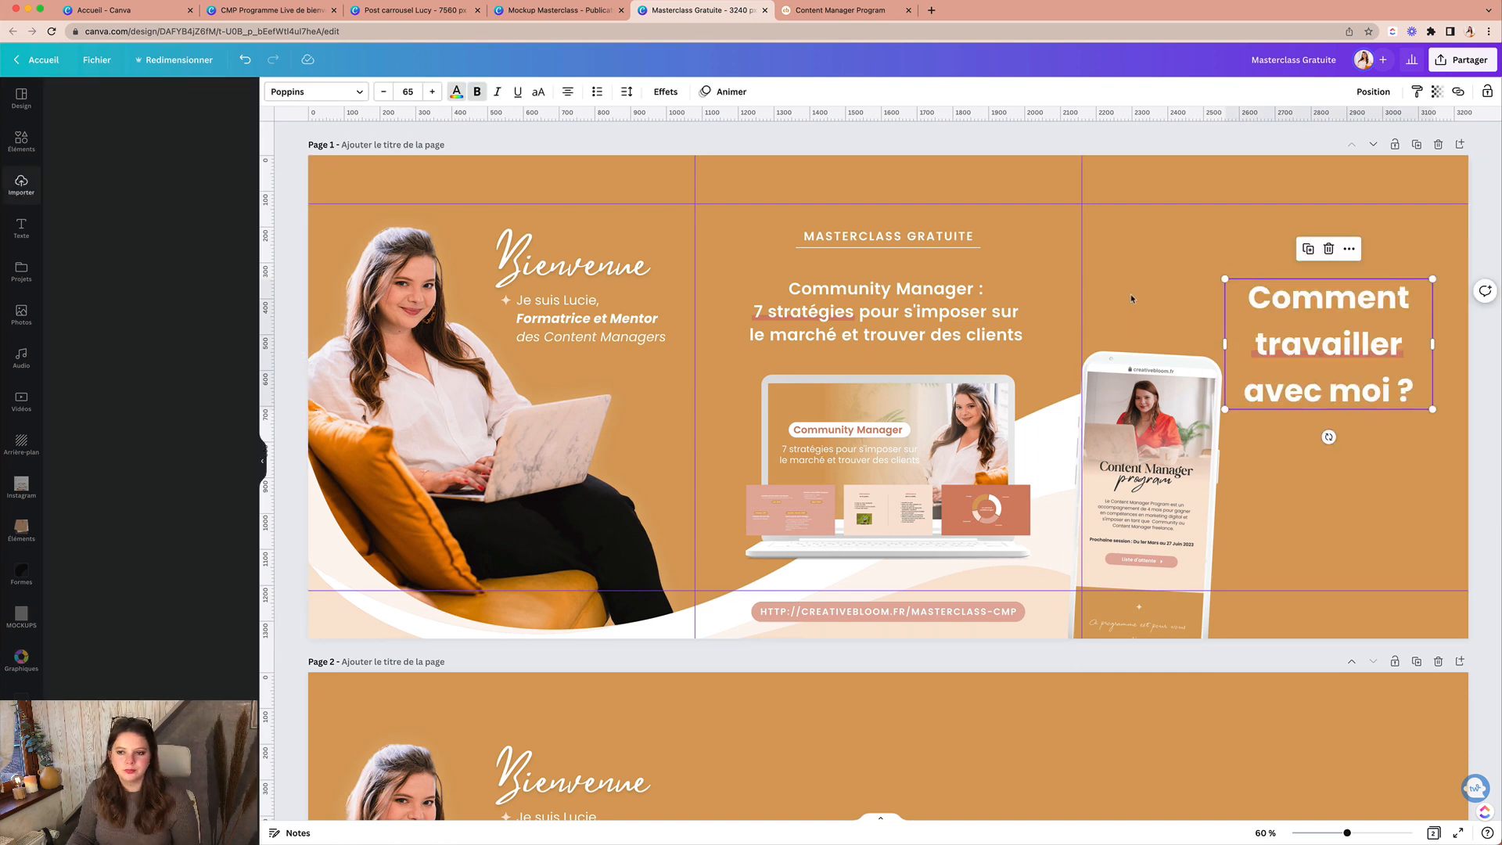
# Step: Move the heading up-left and shrink its text box, after glancing at the other designs
pyautogui.moveTo(1372, 302); pyautogui.dragTo(1326, 289)
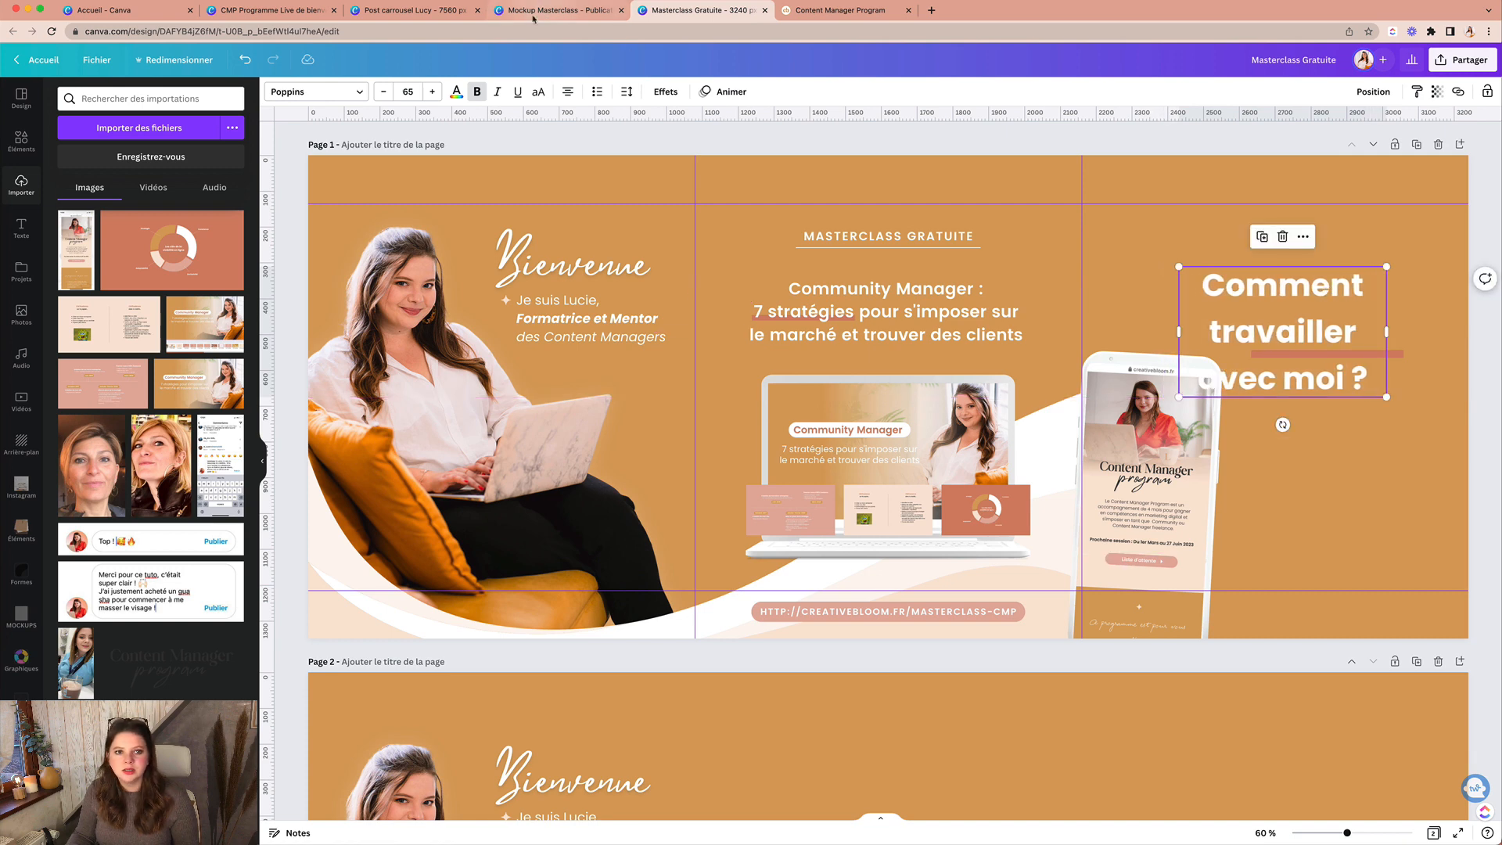
pyautogui.click(468, 11)
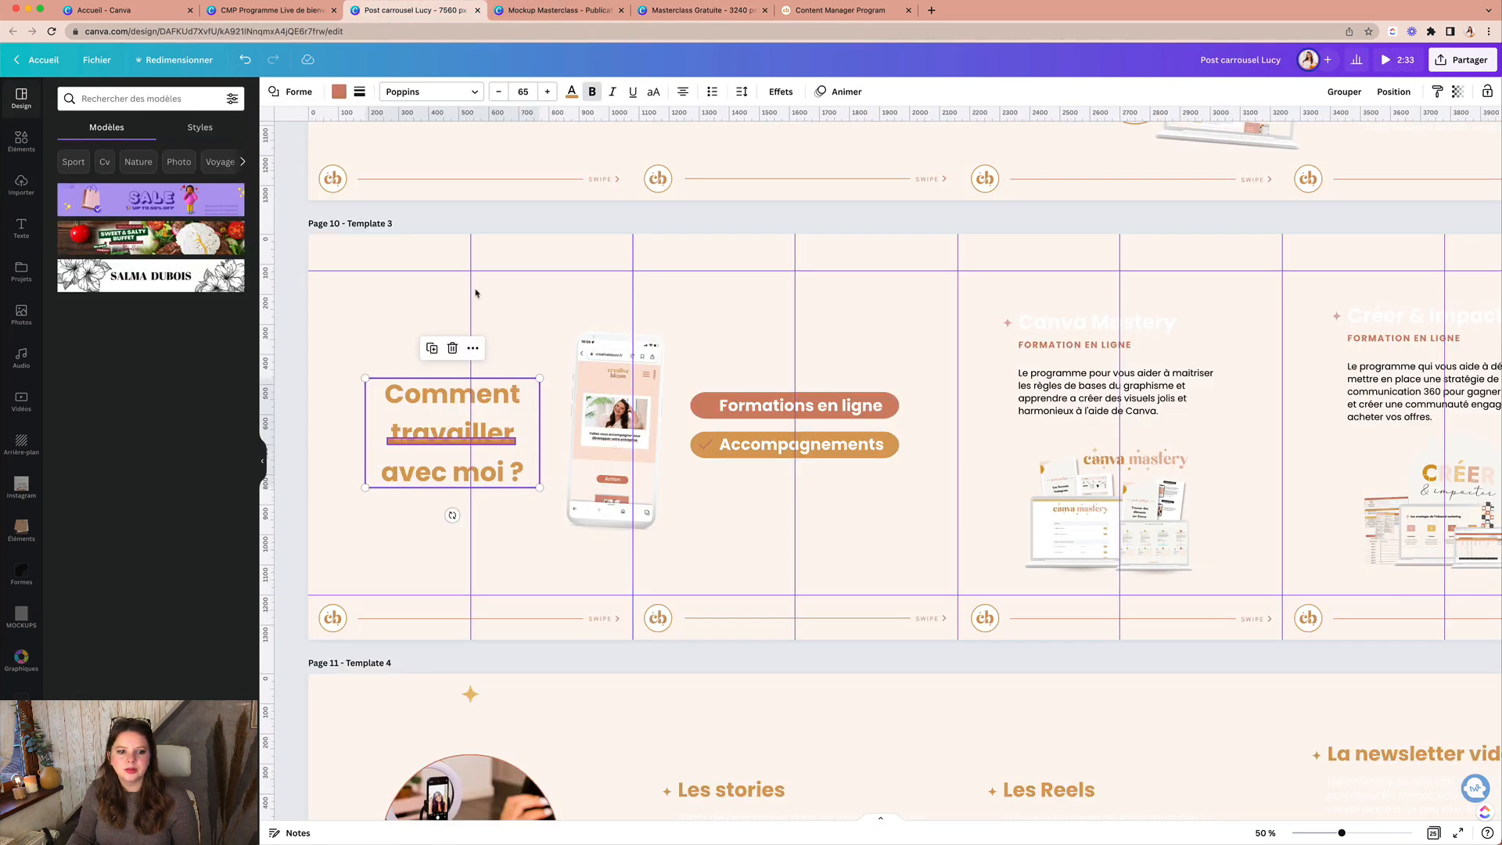
pyautogui.click(831, 12)
pyautogui.click(698, 10)
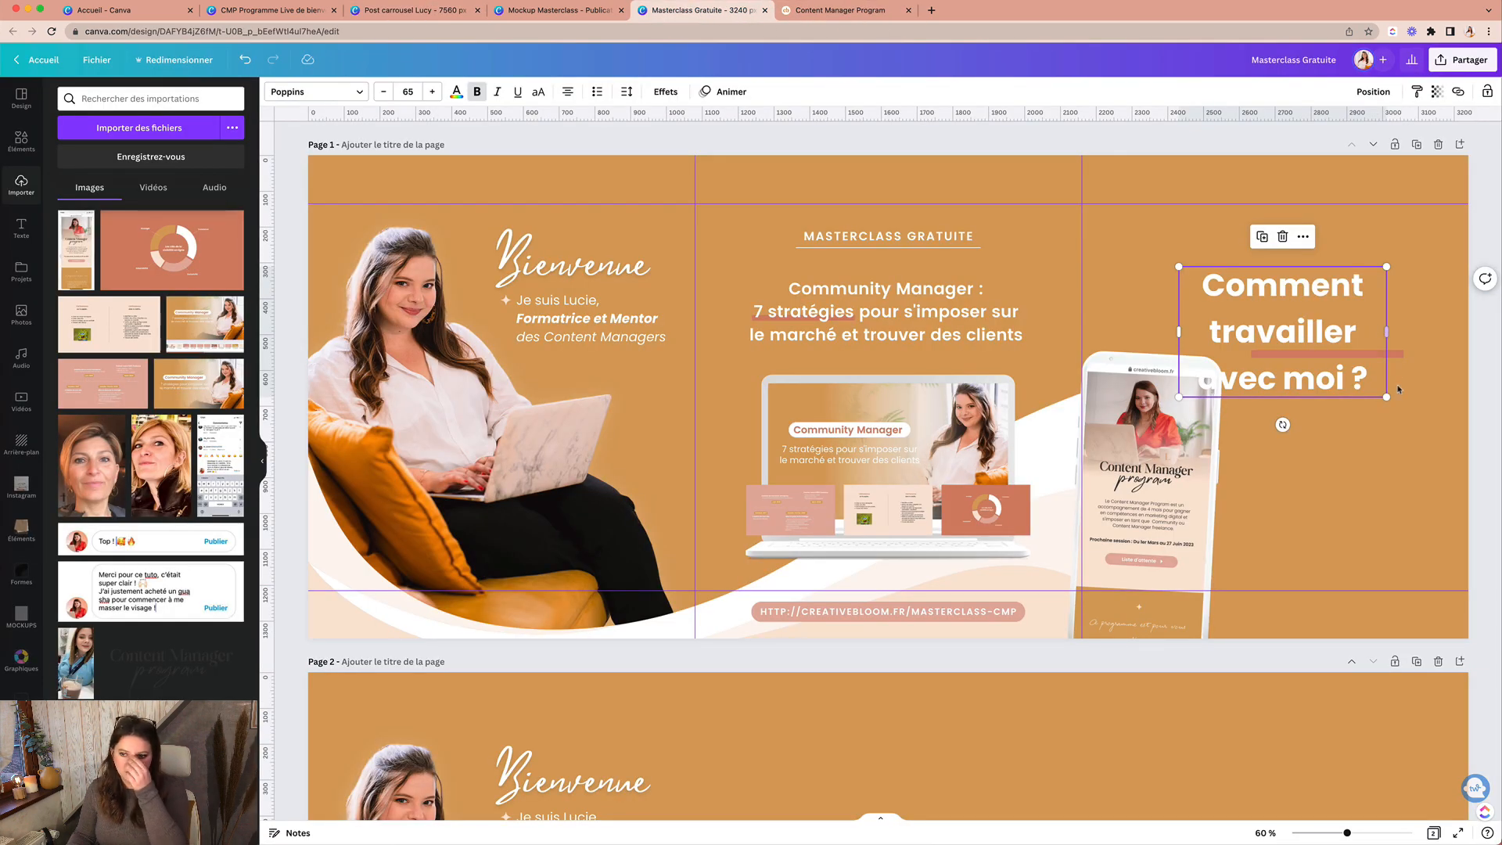
pyautogui.moveTo(1387, 396); pyautogui.dragTo(1330, 368)
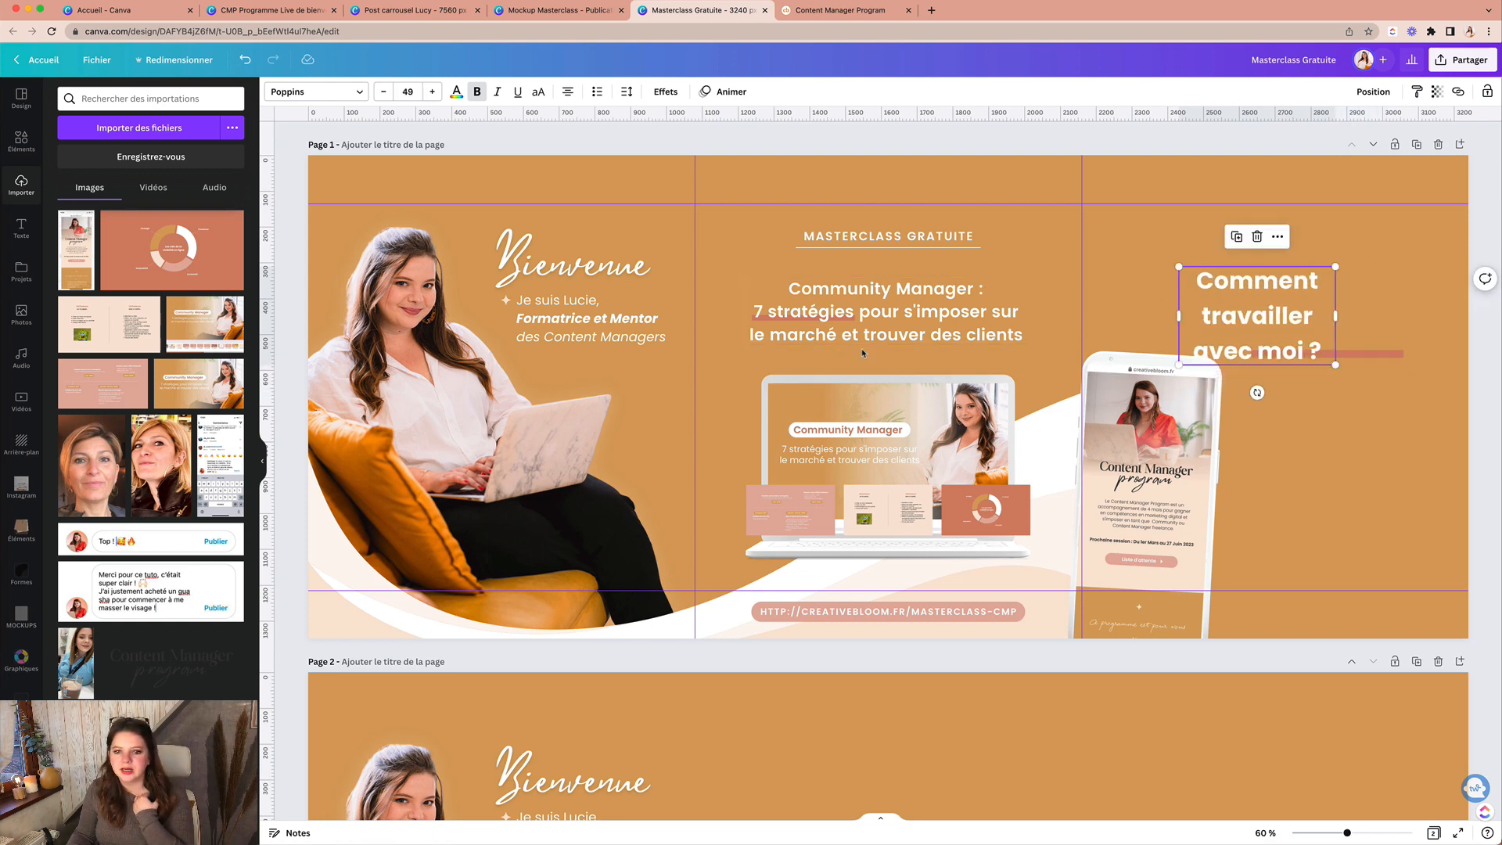
pyautogui.click(904, 313)
# Step: Set the heading to font size 34.7 and widen it to wrap onto two lines
pyautogui.click(1258, 308)
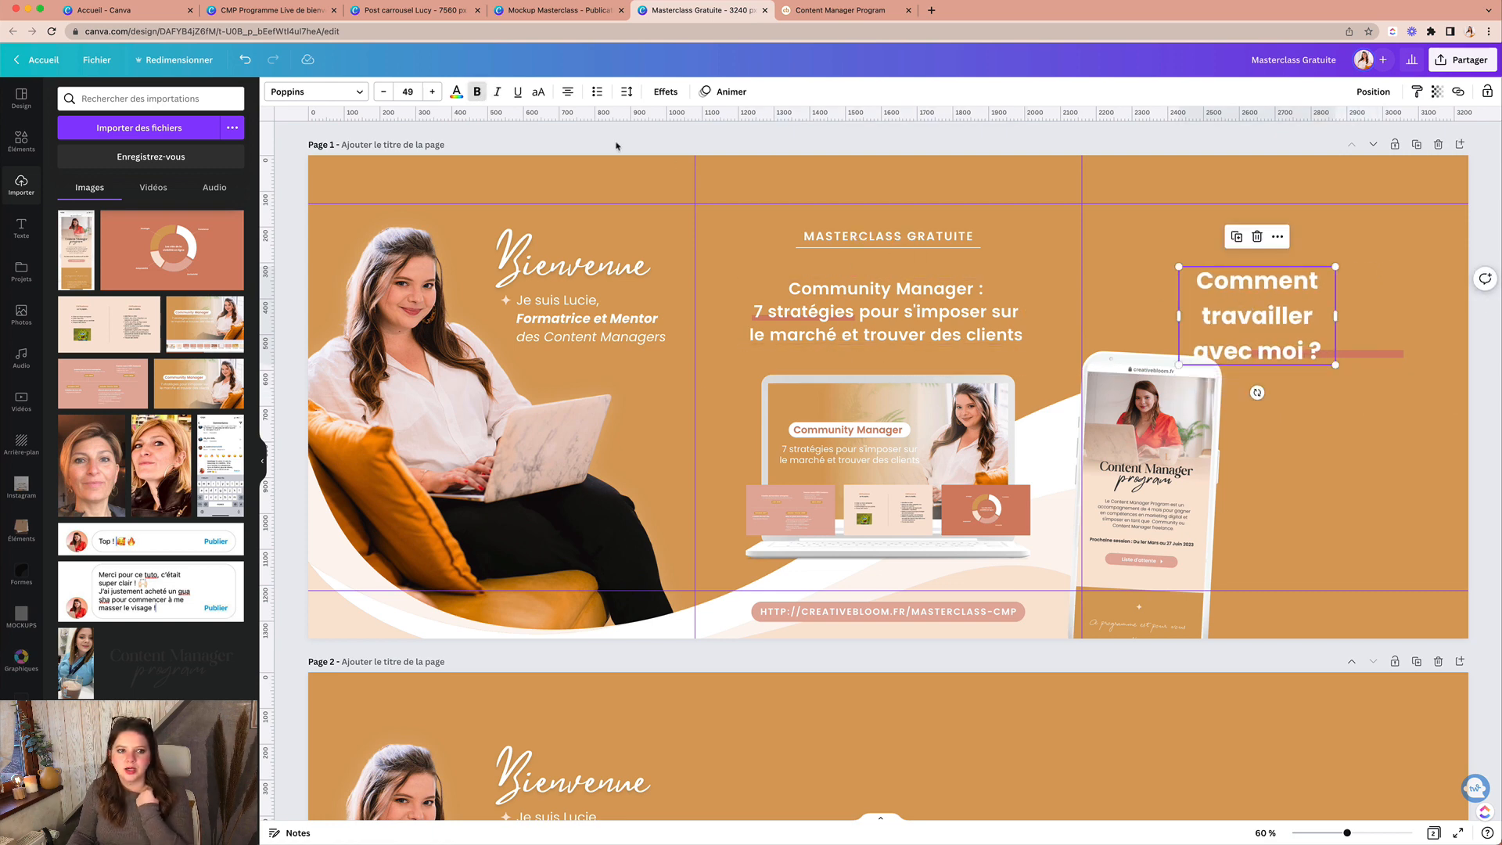
pyautogui.click(405, 91)
pyautogui.write('34.7')
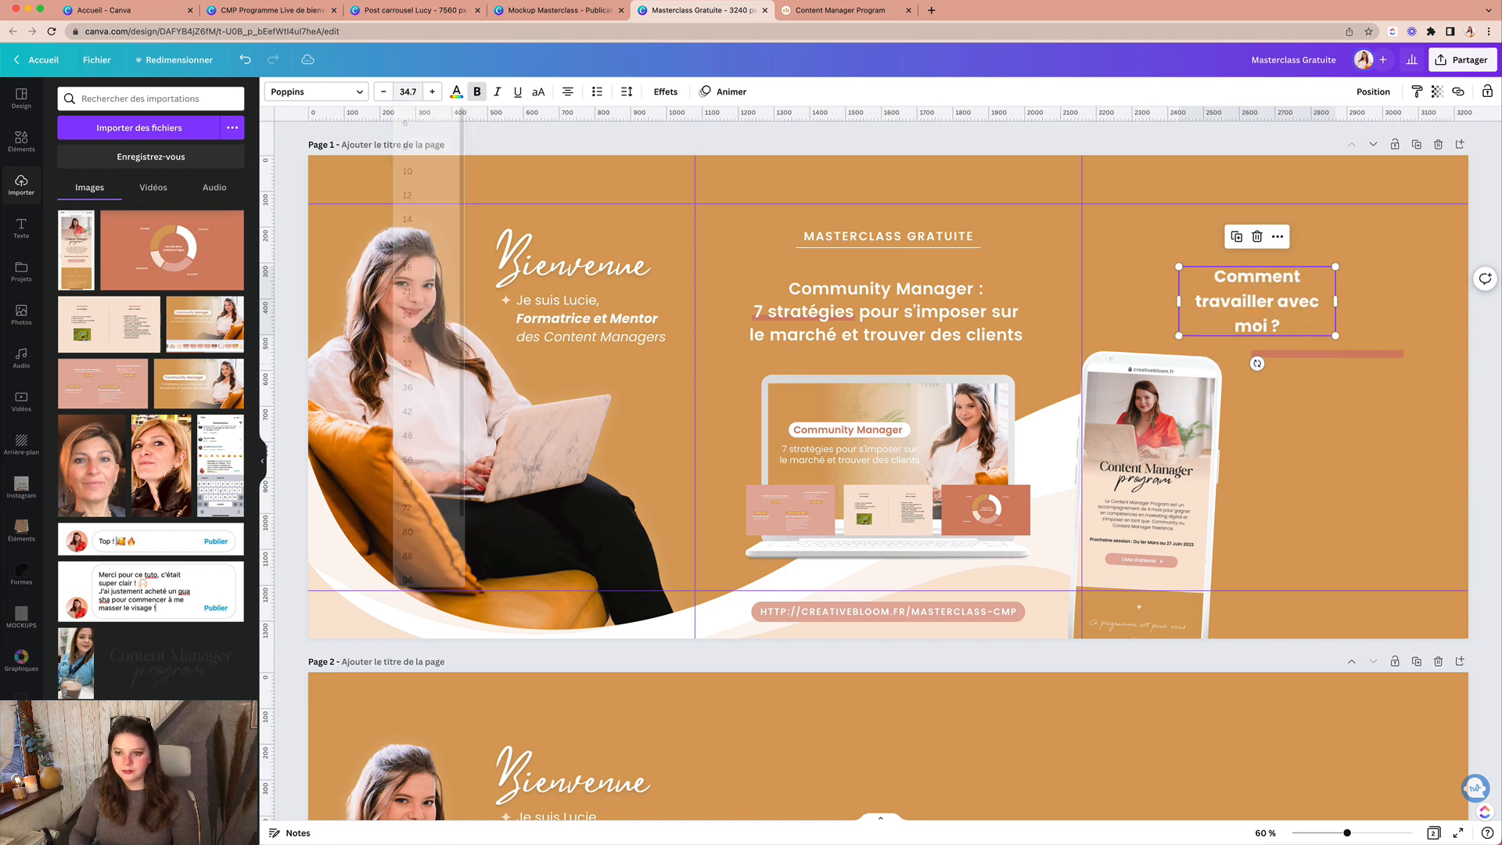
pyautogui.press('Return')
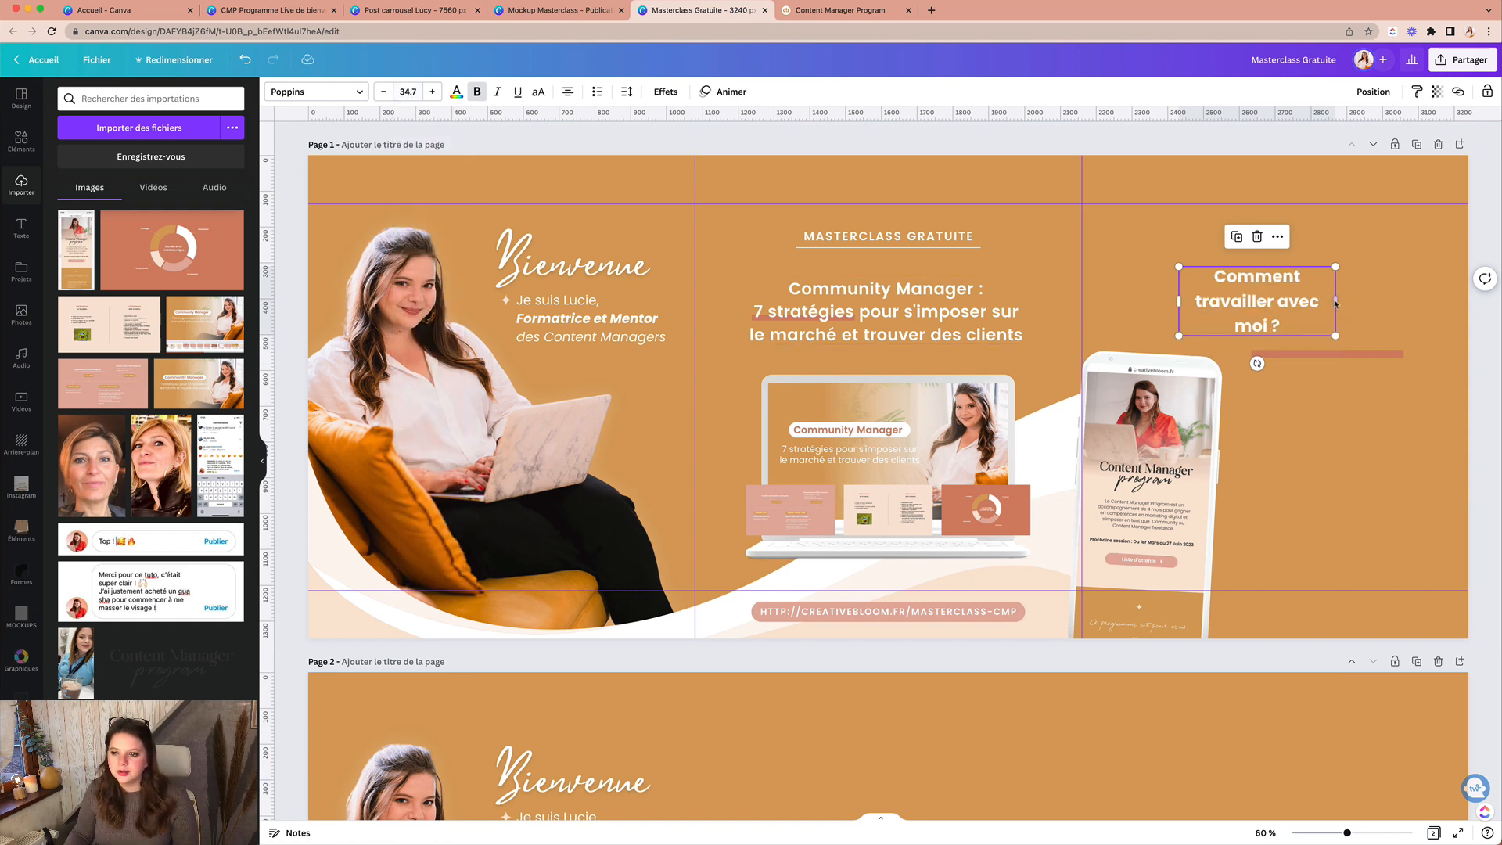
pyautogui.moveTo(1345, 301)
pyautogui.mouseDown()
pyautogui.moveTo(1394, 291)
pyautogui.moveTo(1315, 303)
pyautogui.mouseUp()
pyautogui.click(1380, 316)
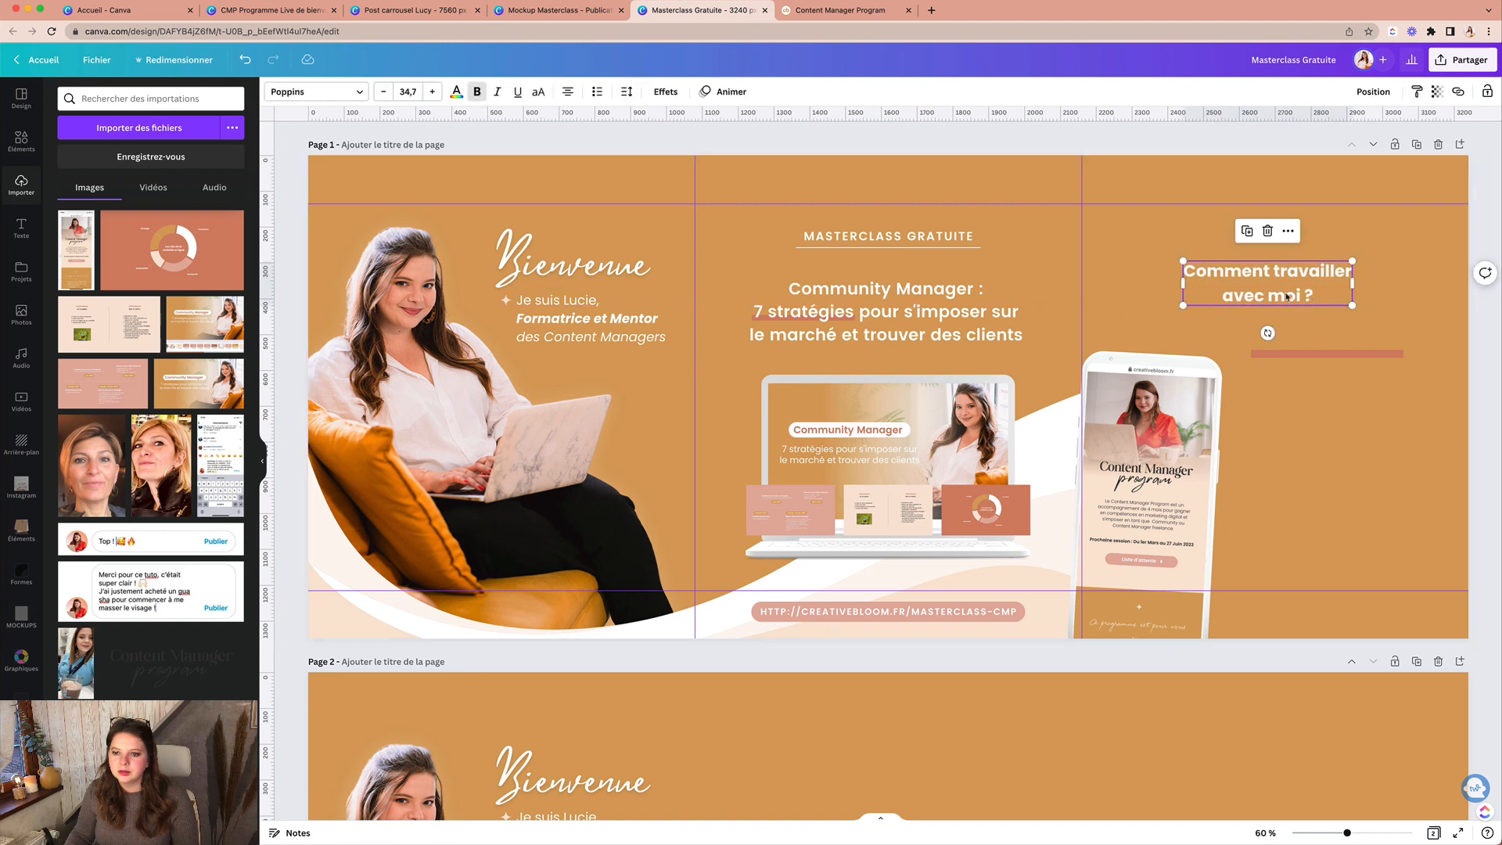
# Step: Delete the pink underline, then select the Formations en ligne and Accompagnements pills in Post carrousel Lucy
pyautogui.click(1304, 352)
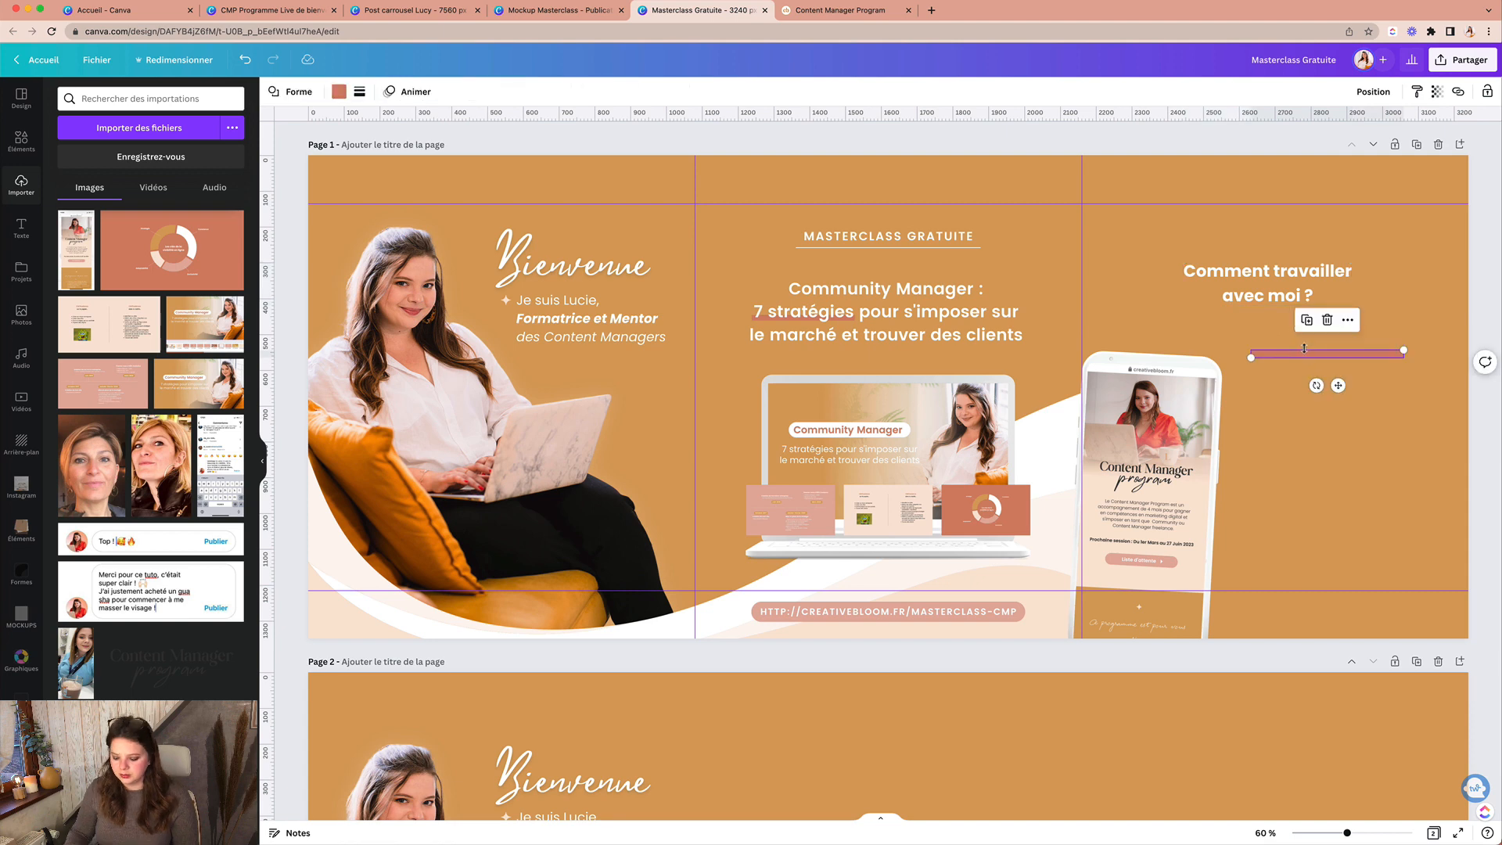
pyautogui.press('Delete')
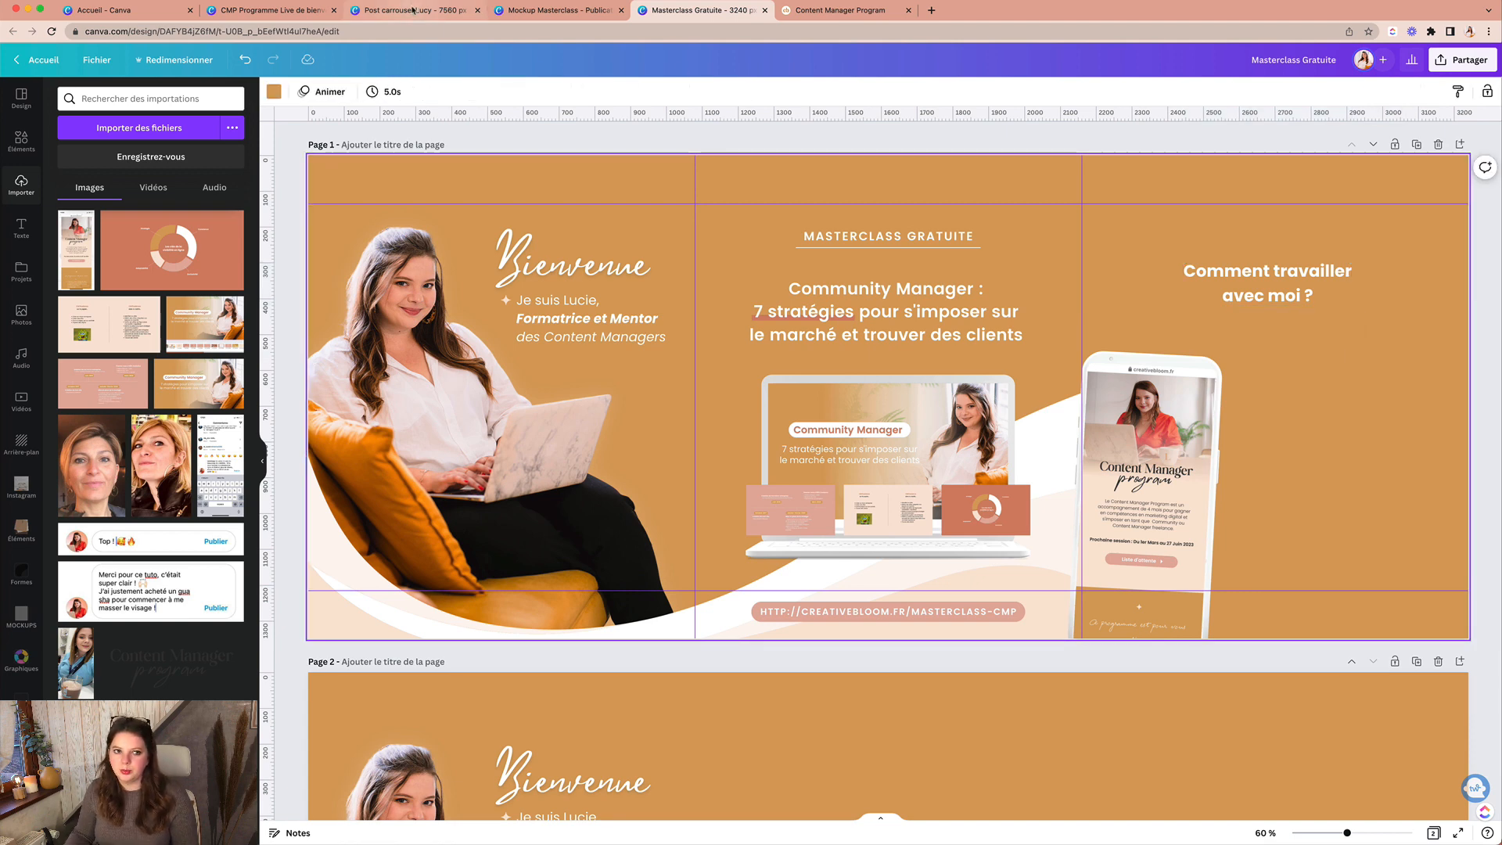
pyautogui.click(412, 11)
pyautogui.moveTo(691, 375); pyautogui.dragTo(790, 469)
# Step: Paste the two pill labels into the third panel, scaled down under the heading beside the phone
pyautogui.click(809, 11)
pyautogui.click(700, 10)
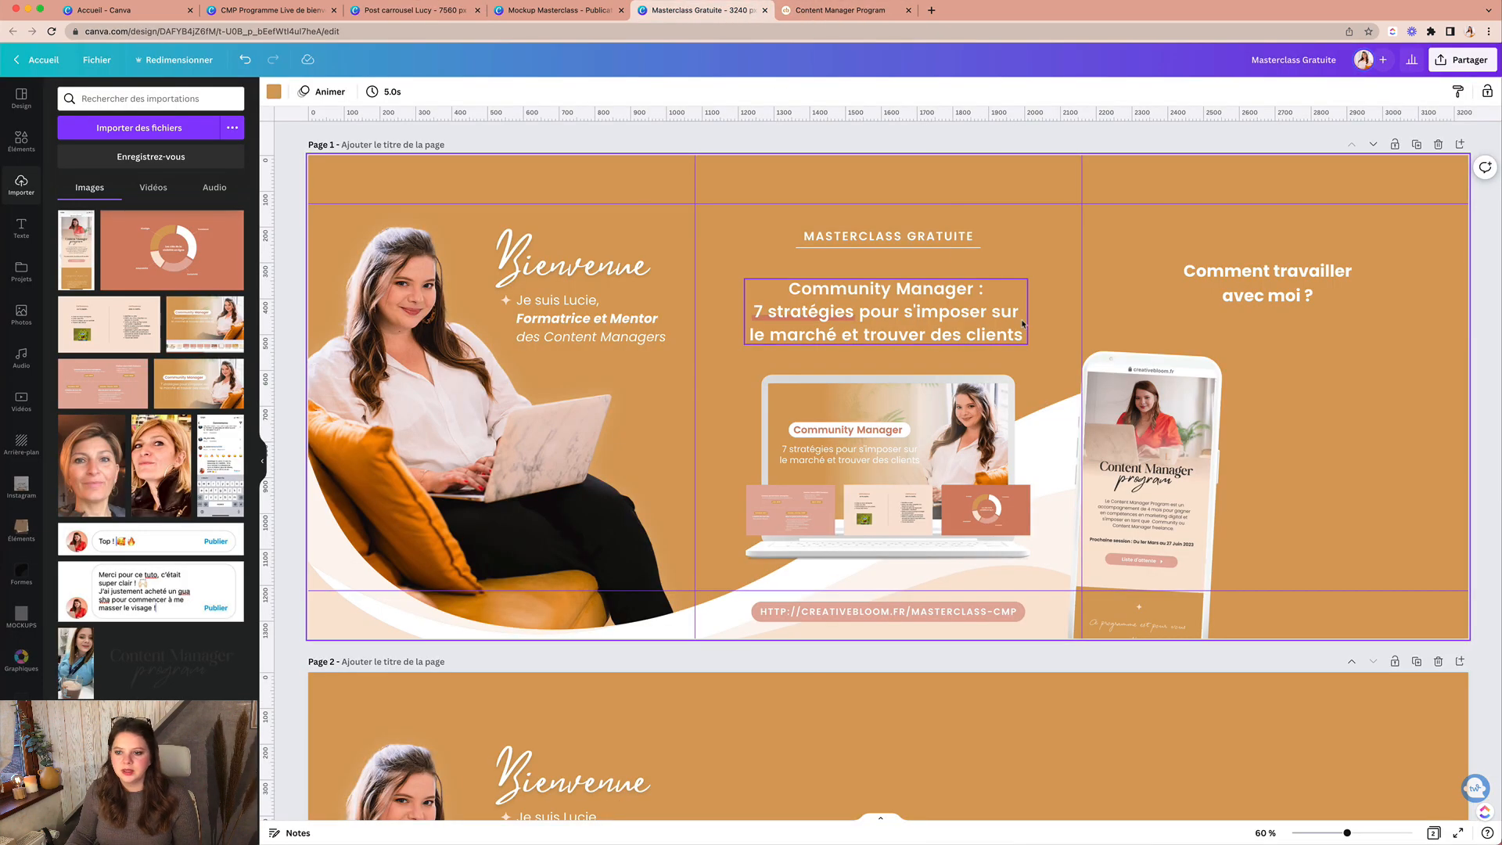
pyautogui.press('super+v')
pyautogui.moveTo(930, 360); pyautogui.dragTo(1387, 382)
pyautogui.moveTo(1438, 476); pyautogui.dragTo(1241, 363)
pyautogui.moveTo(1468, 444); pyautogui.dragTo(1420, 429)
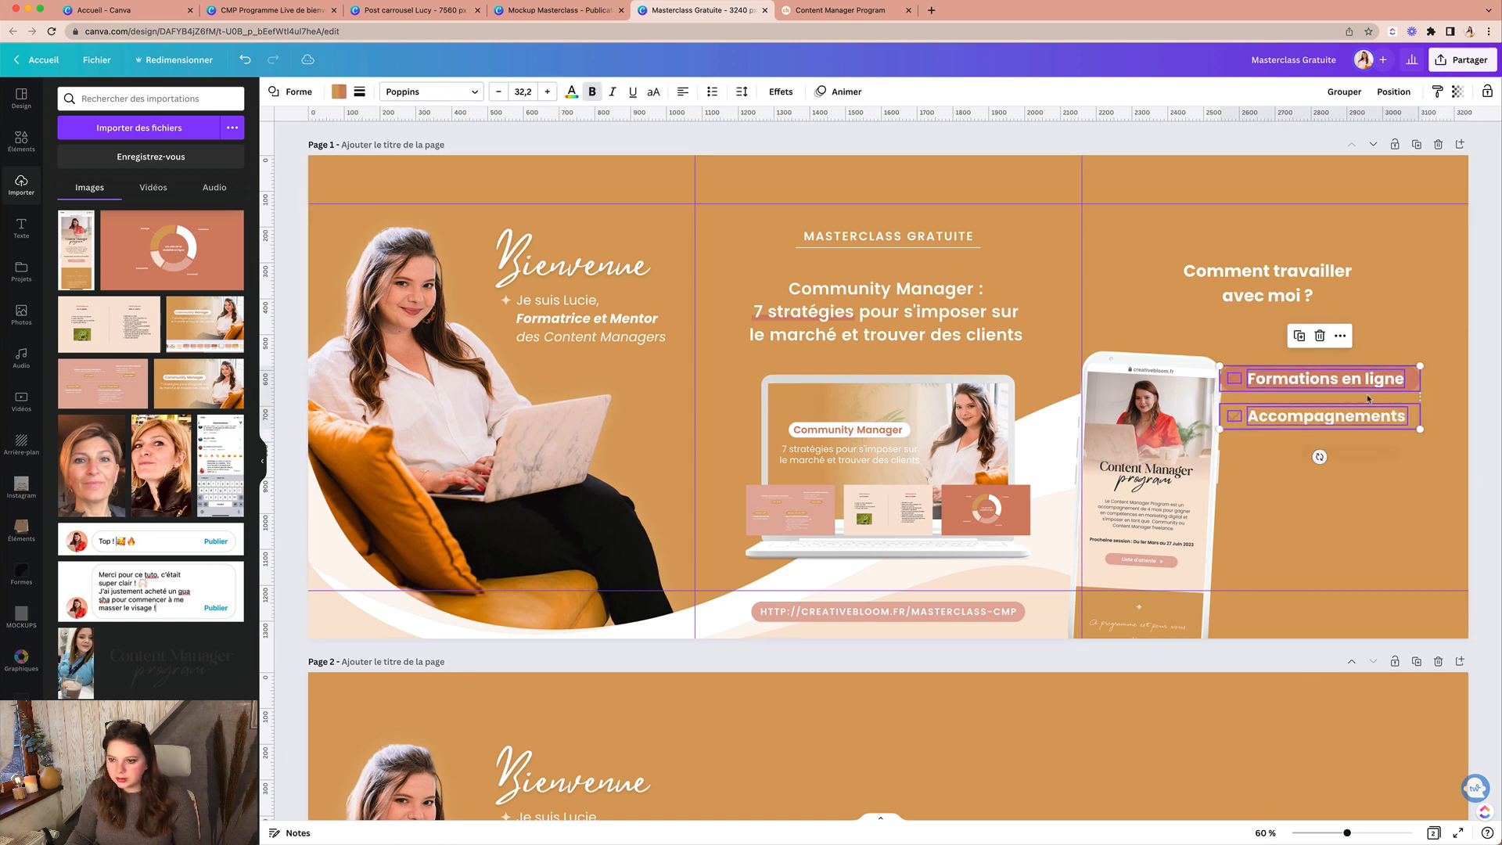
pyautogui.moveTo(1350, 381); pyautogui.dragTo(1382, 391)
pyautogui.click(1271, 405)
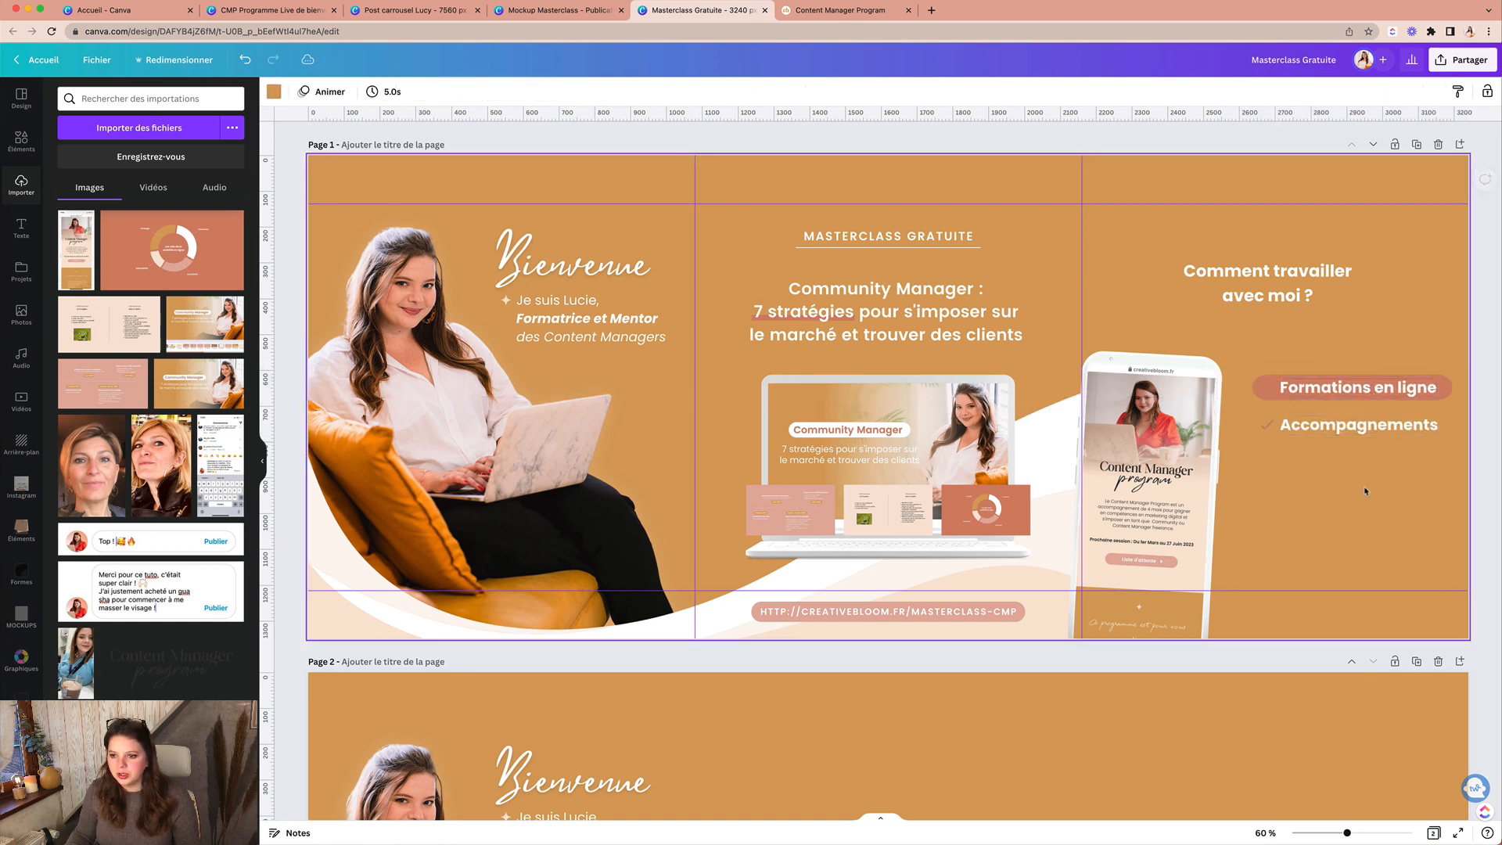
# Step: Make the check icons white and give the Accompagnements label a pink background
pyautogui.click(1271, 405)
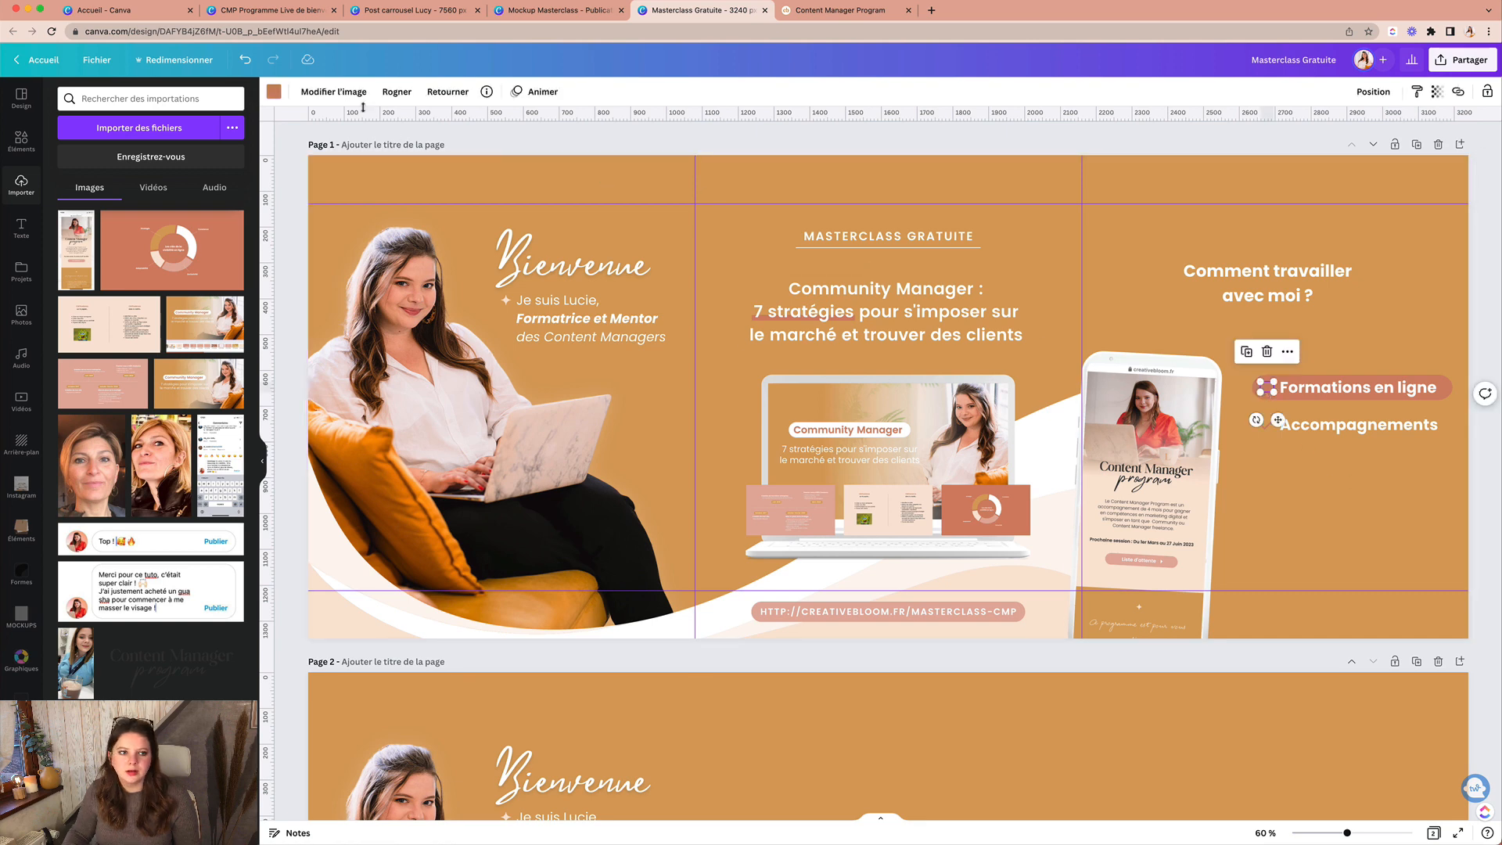
pyautogui.click(271, 93)
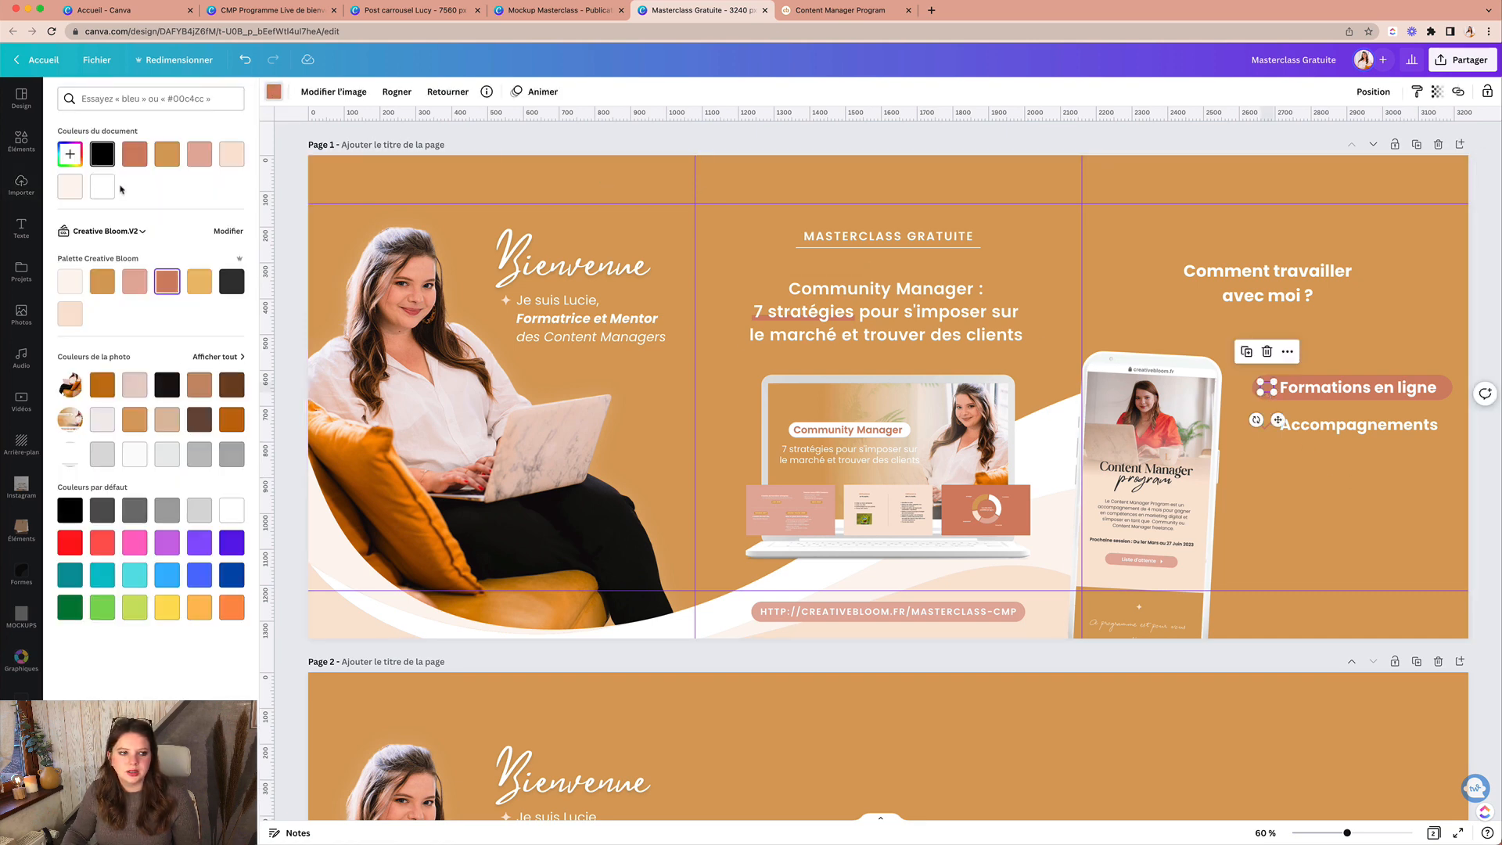
pyautogui.click(1265, 425)
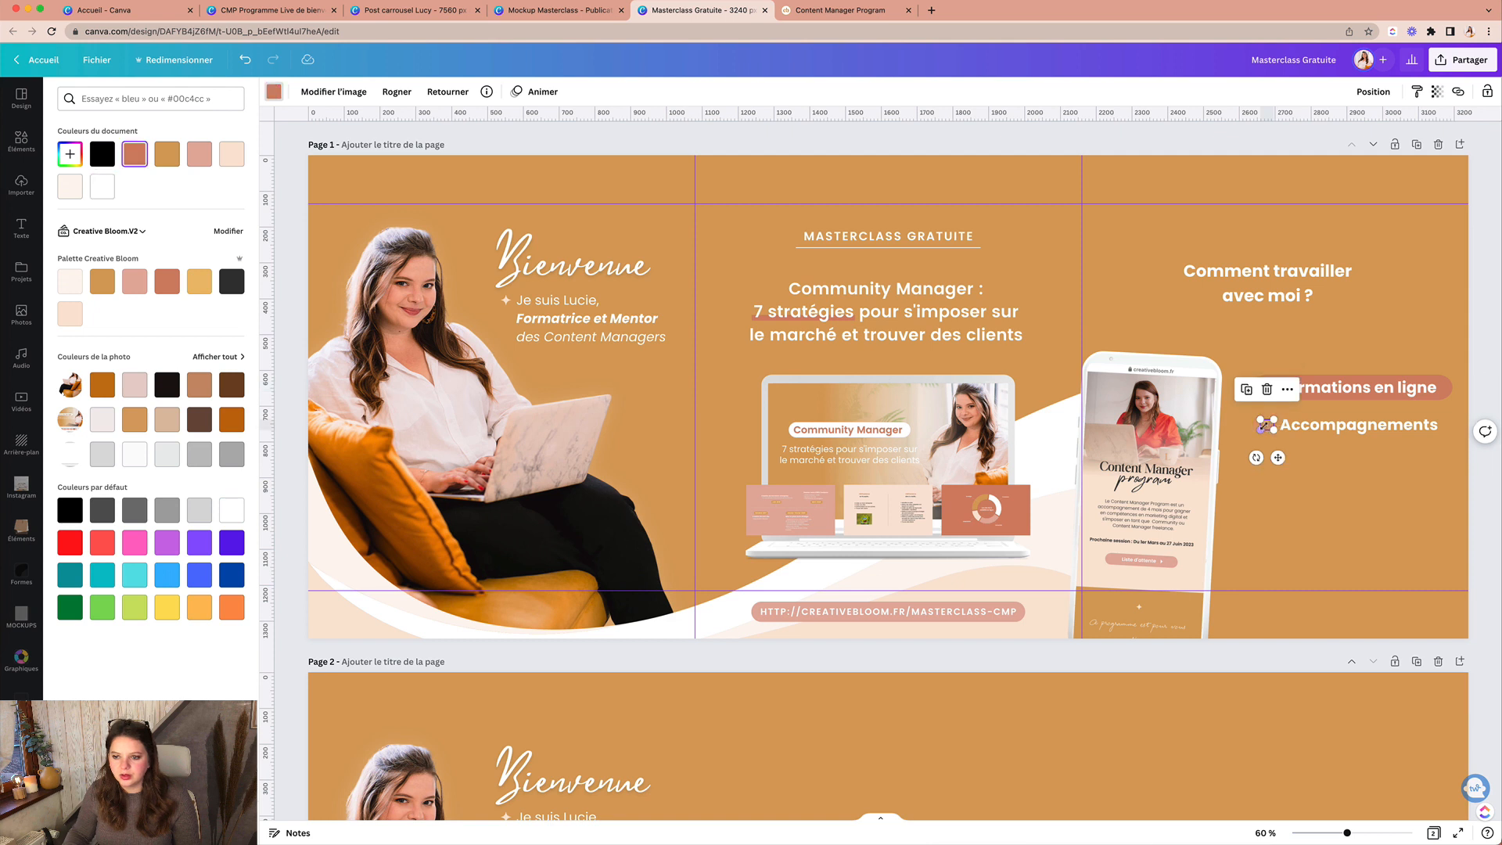
pyautogui.click(102, 187)
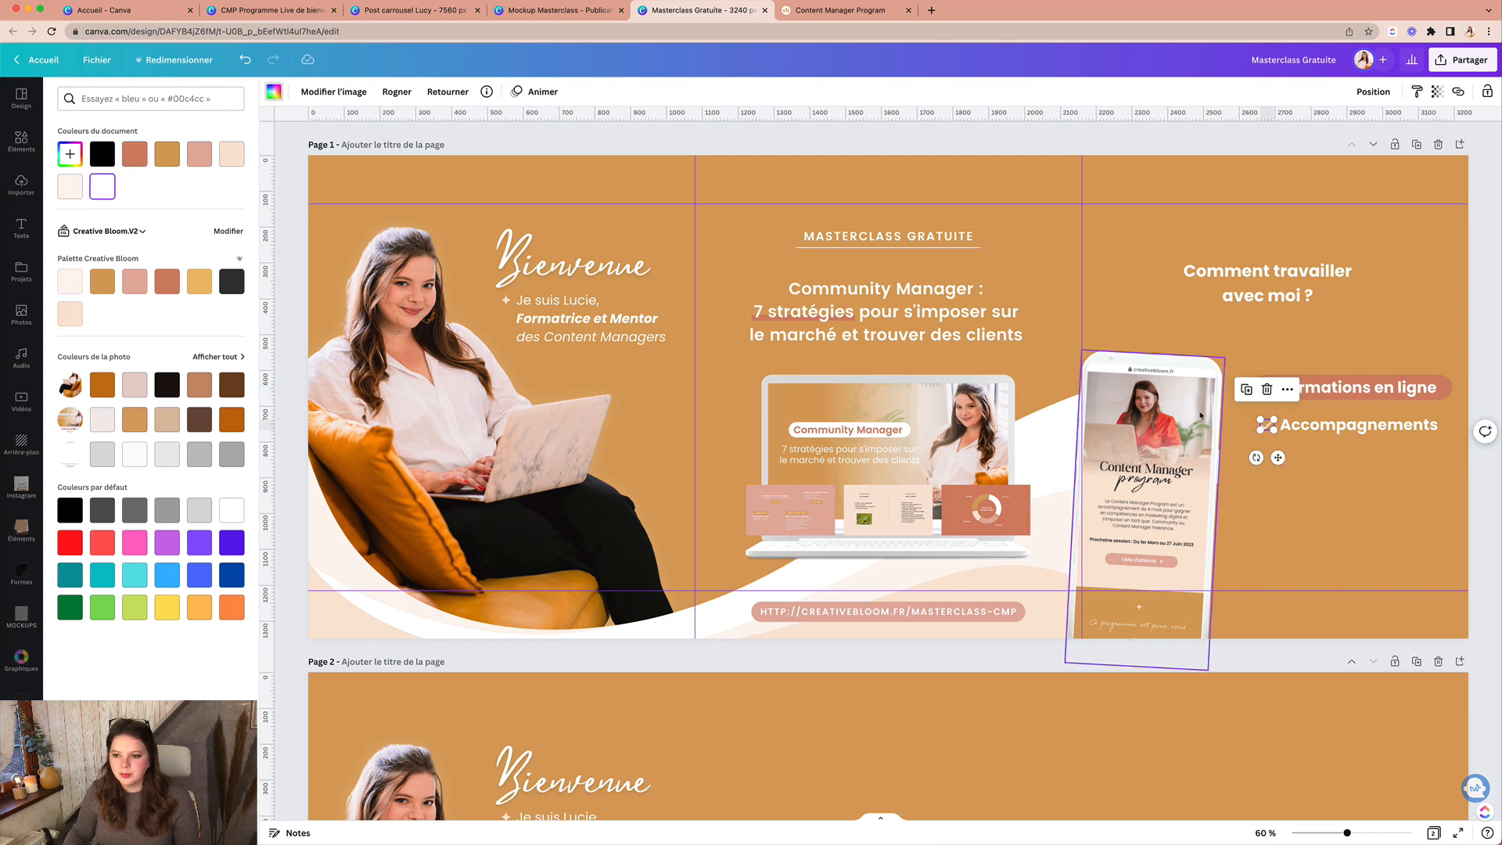
pyautogui.click(1322, 440)
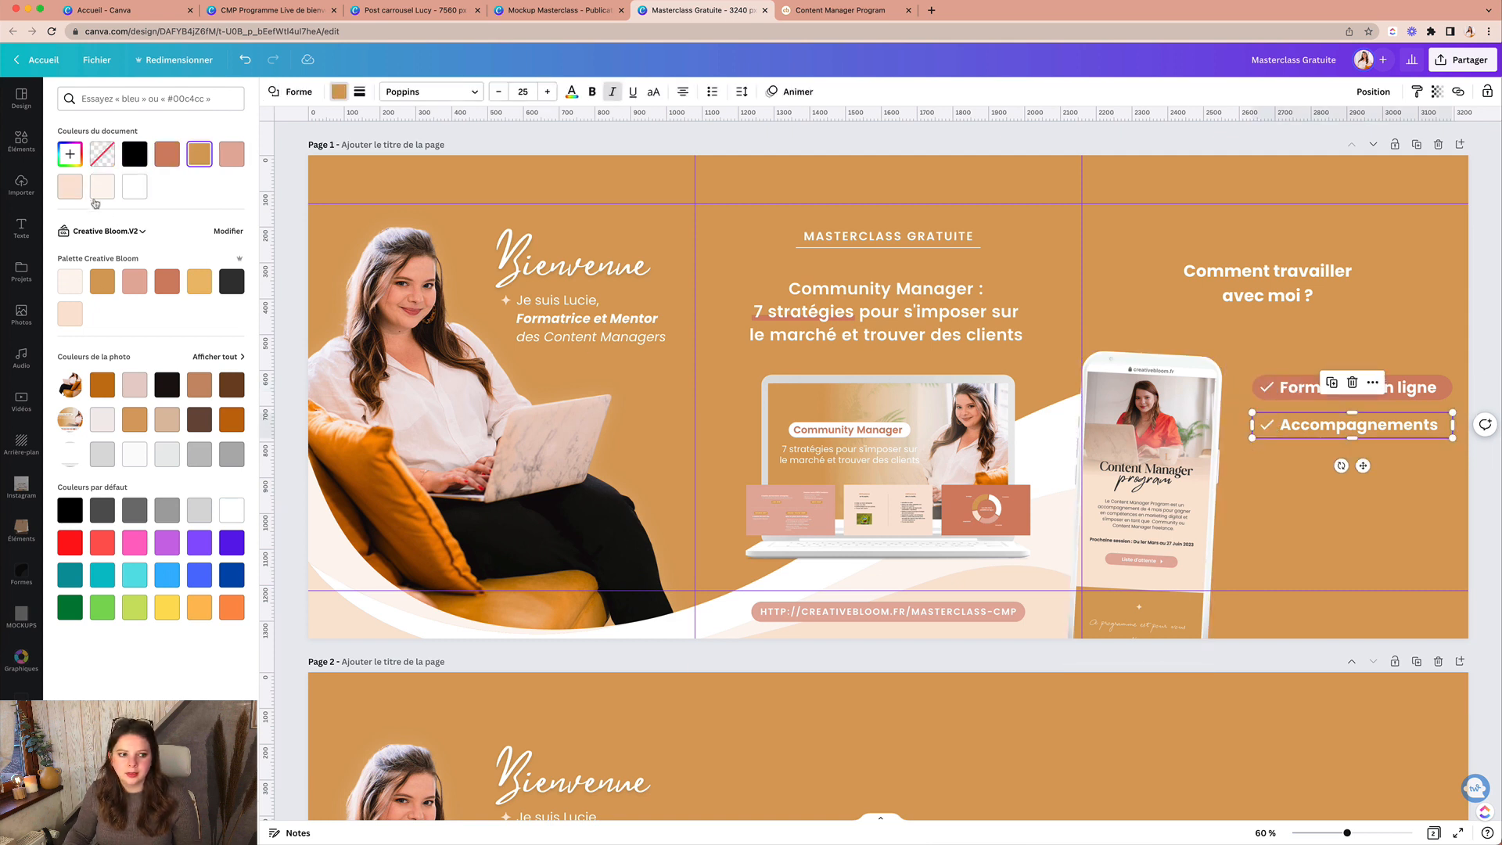
pyautogui.click(134, 281)
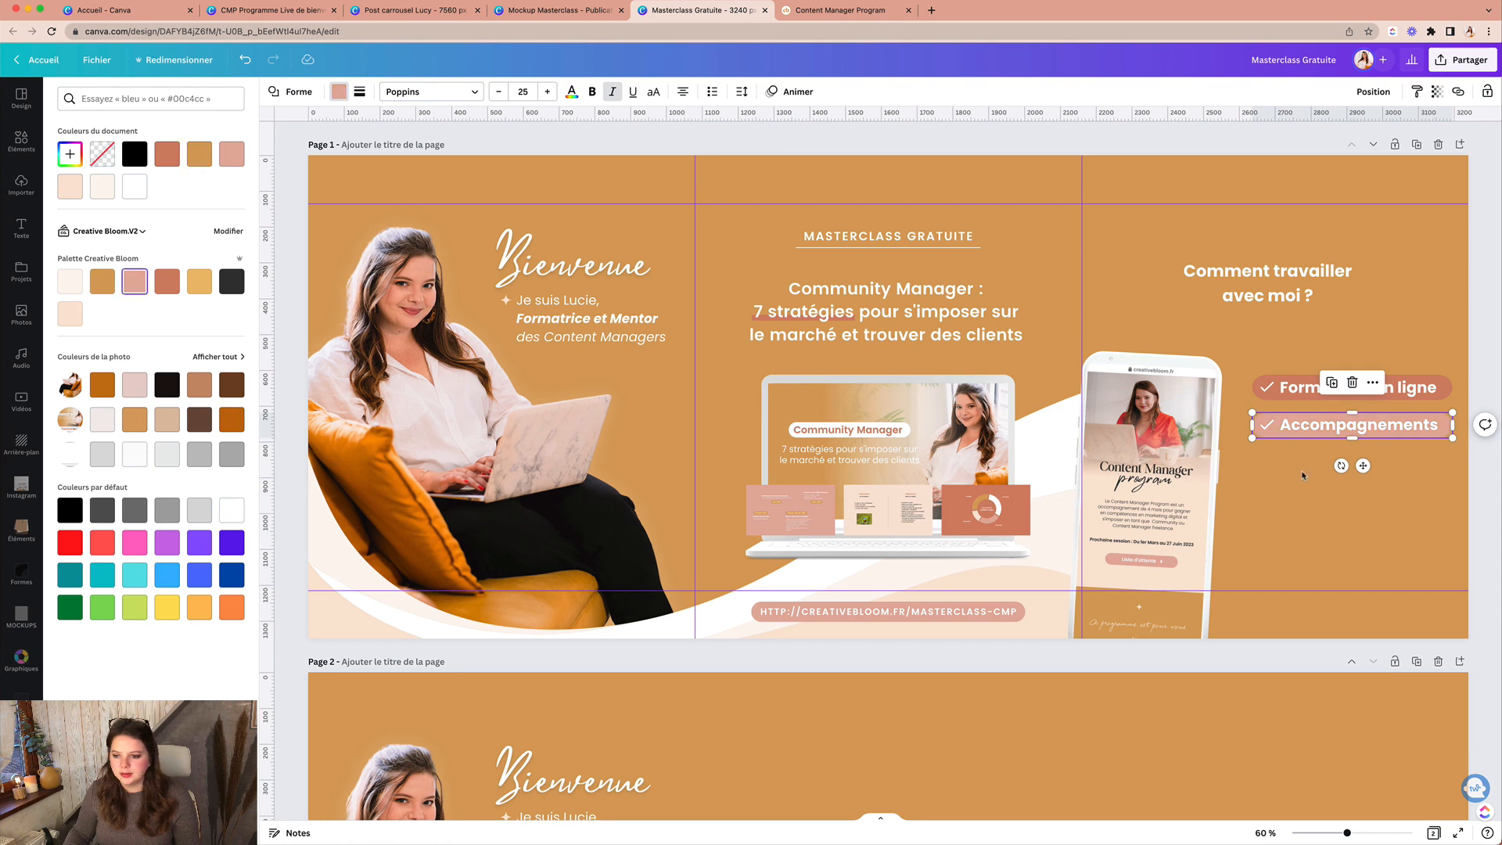
pyautogui.click(1303, 475)
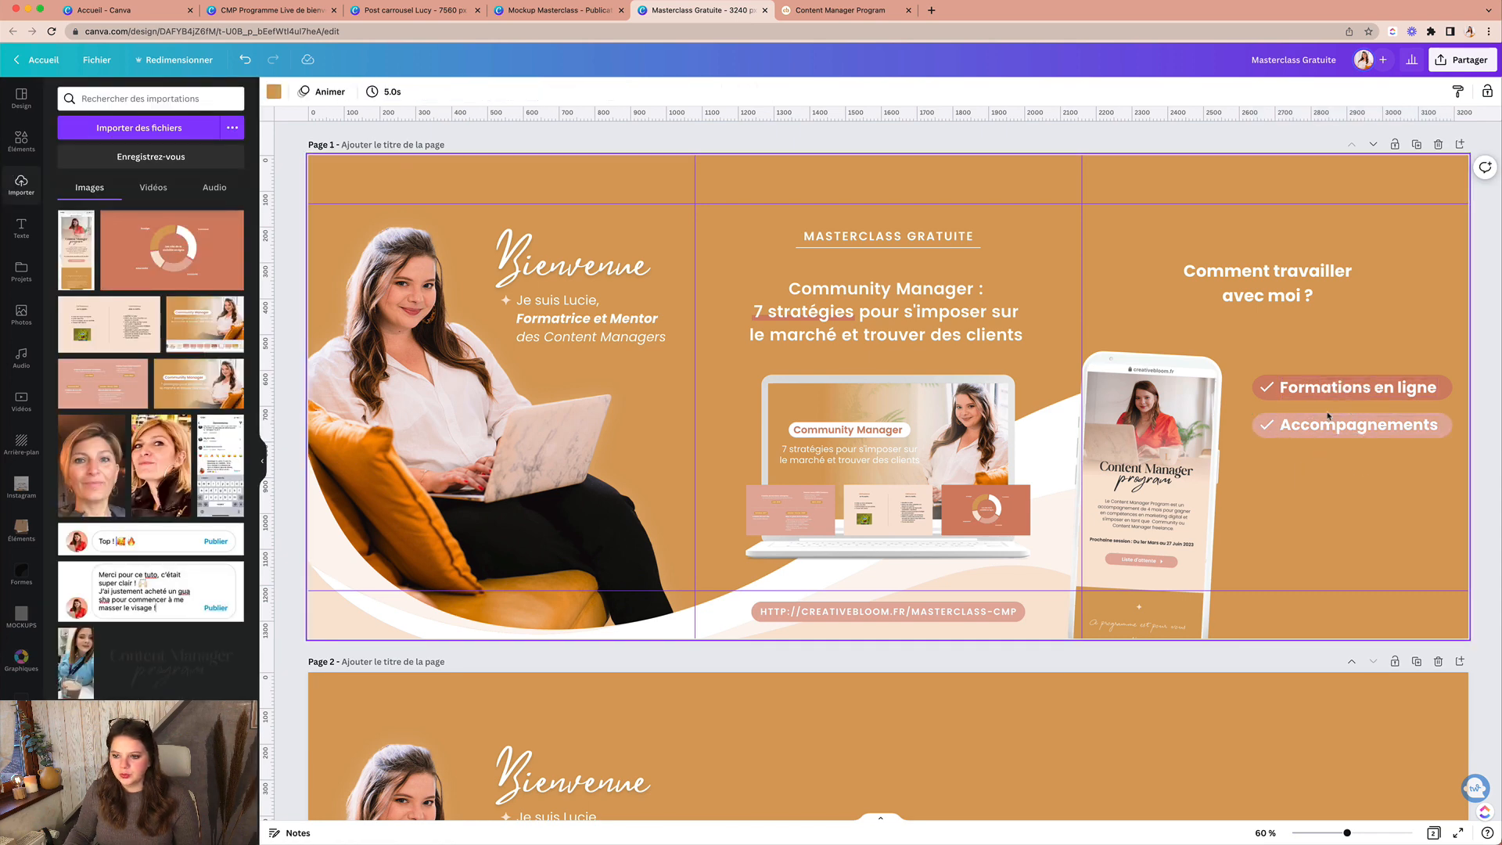
# Step: Rewrite the Accompagnements label as 'Mentorat 4 mois' in bold
pyautogui.doubleClick(1324, 429)
pyautogui.write('Mentorat')
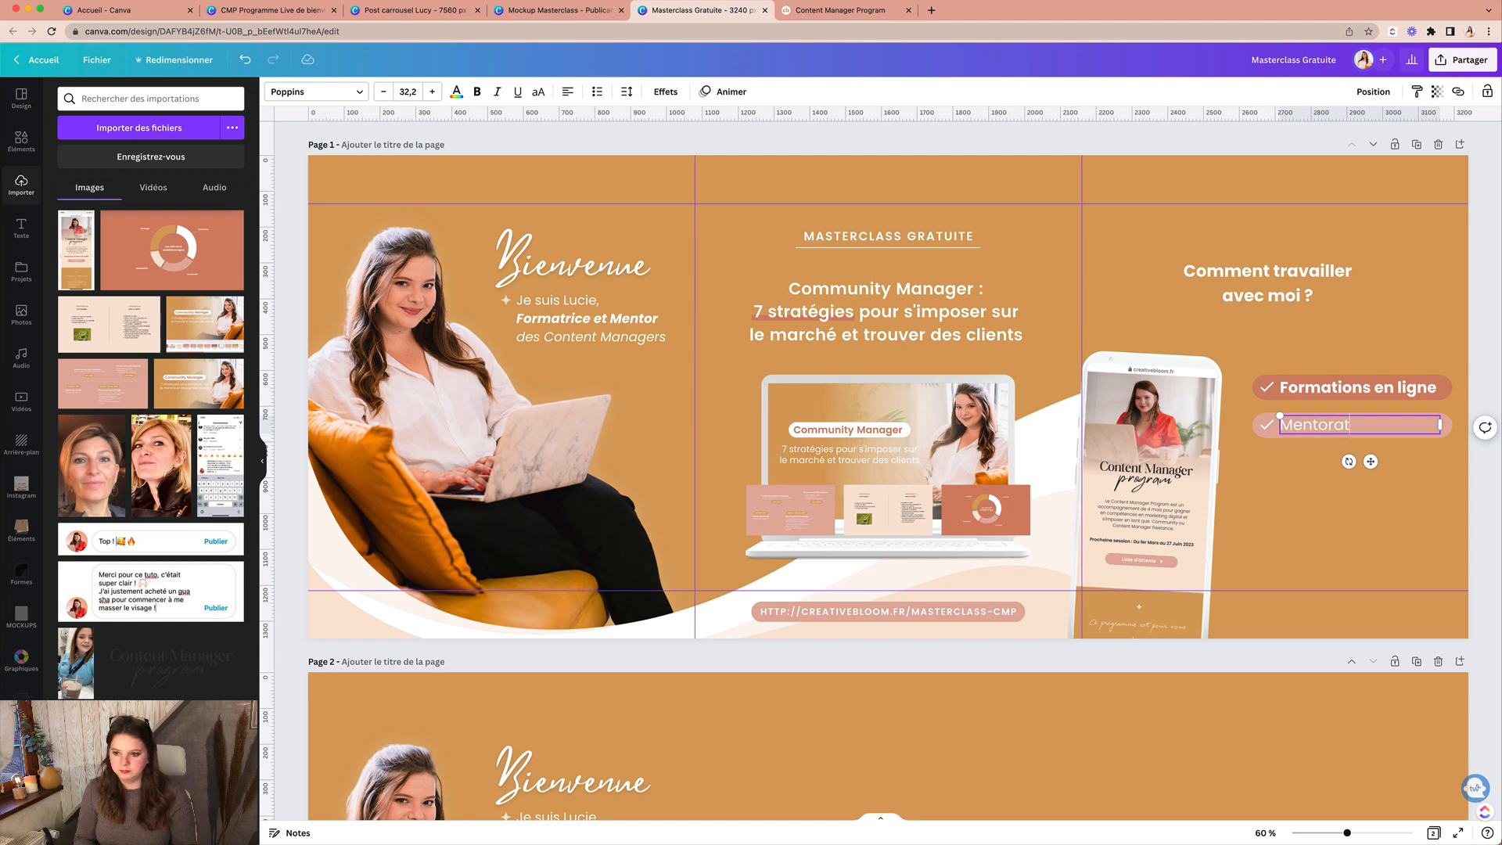
pyautogui.write(' 4 mois')
pyautogui.click(1313, 456)
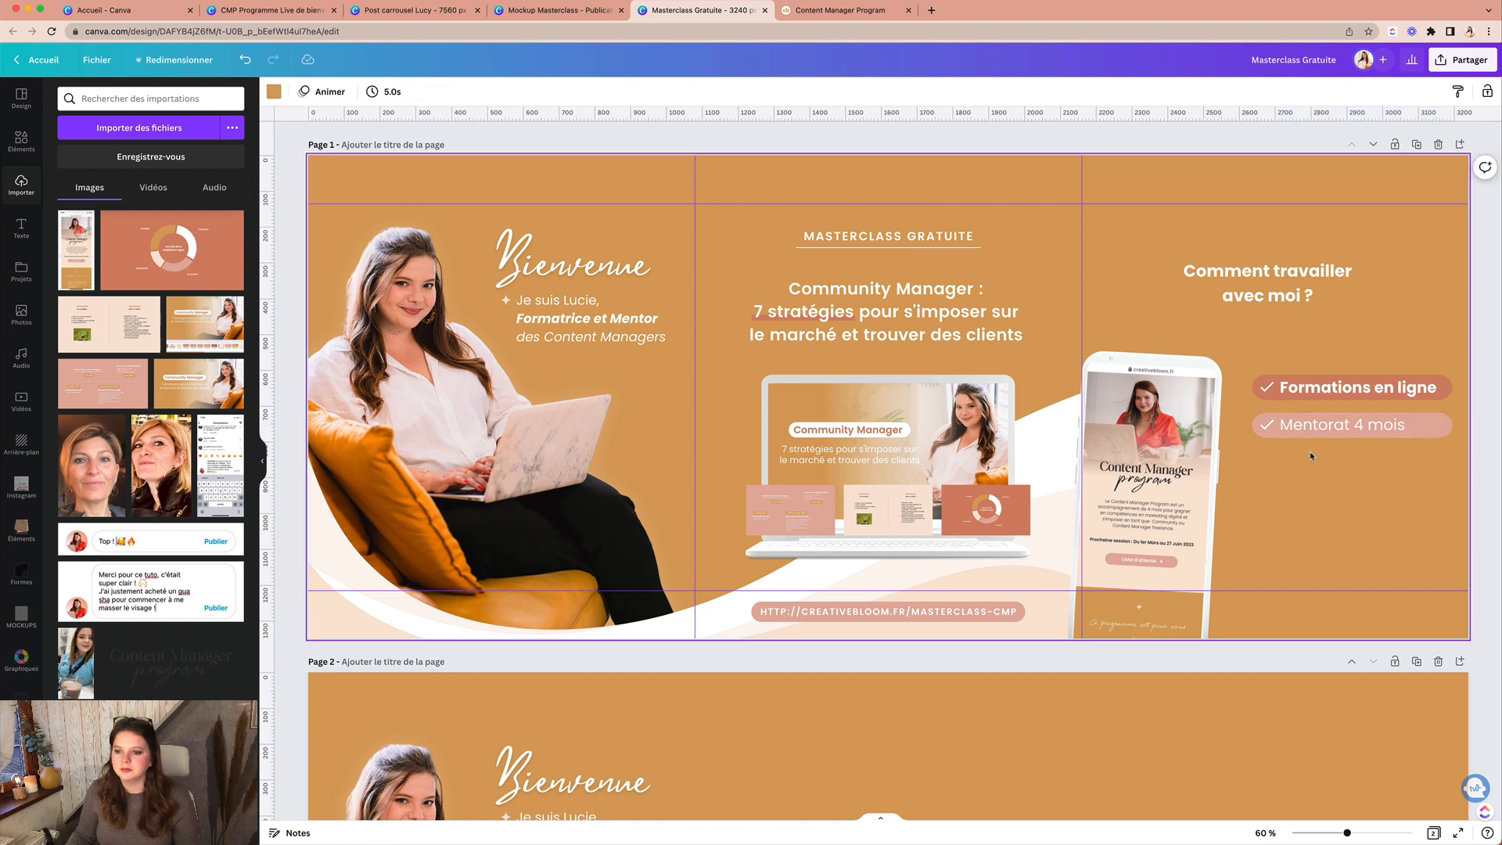
pyautogui.doubleClick(1313, 424)
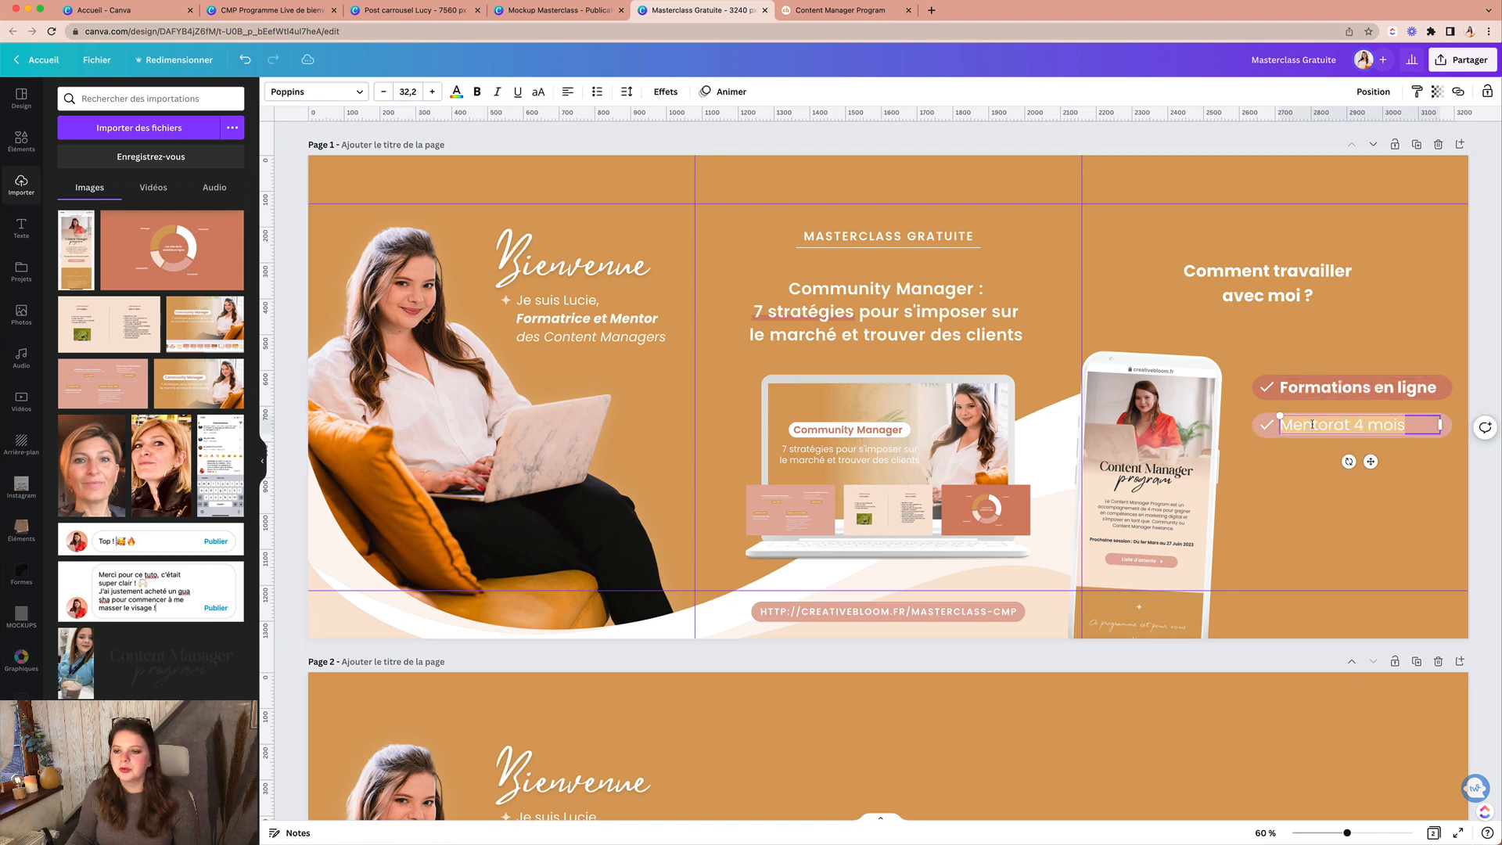
pyautogui.click(477, 93)
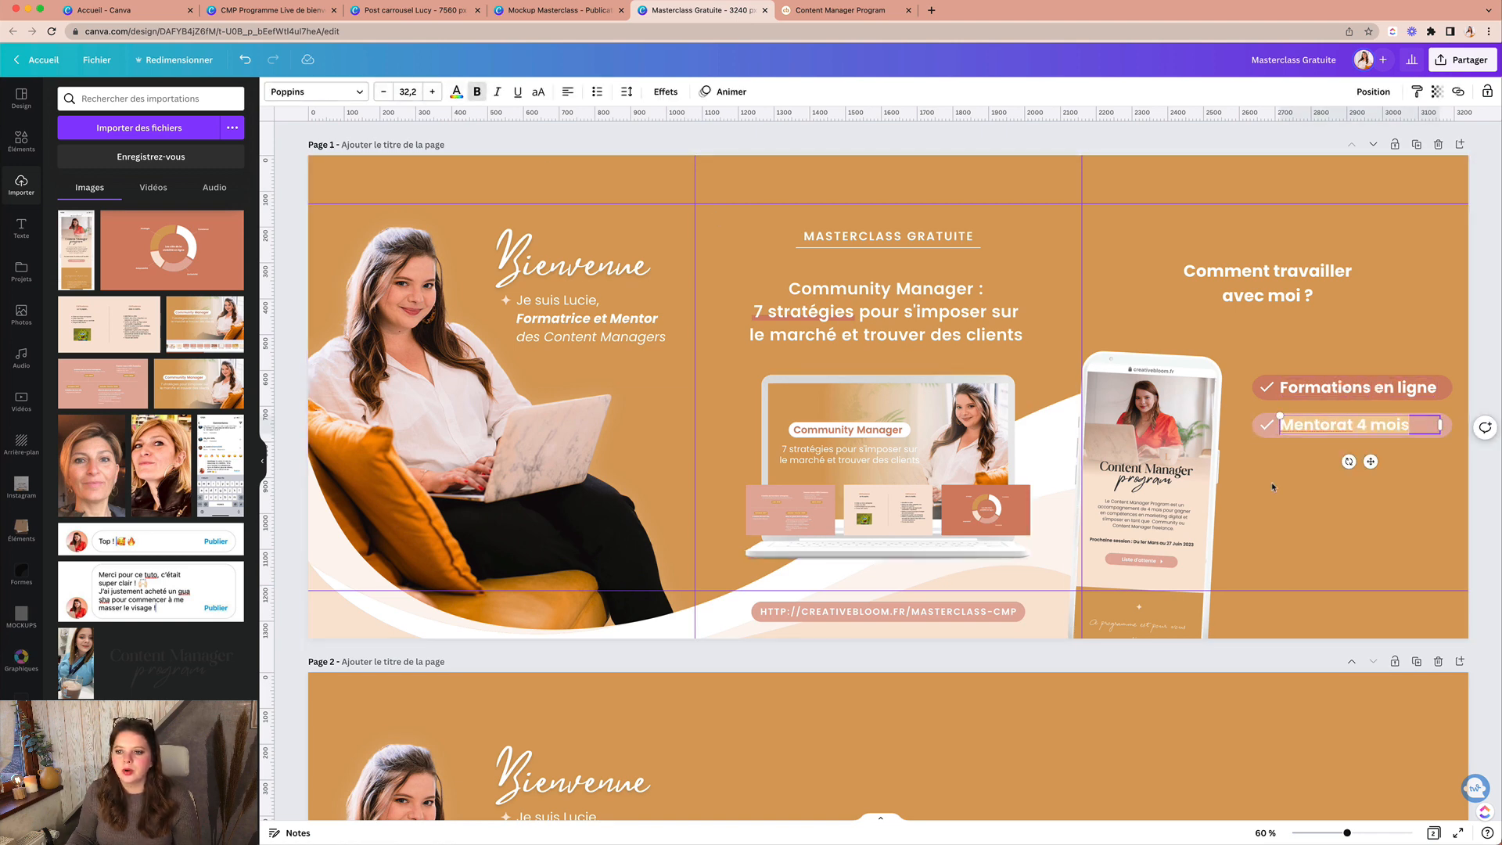
pyautogui.click(1330, 492)
# Step: Move Mentorat 4 mois above Formations en ligne, then lower both pills together
pyautogui.click(1300, 427)
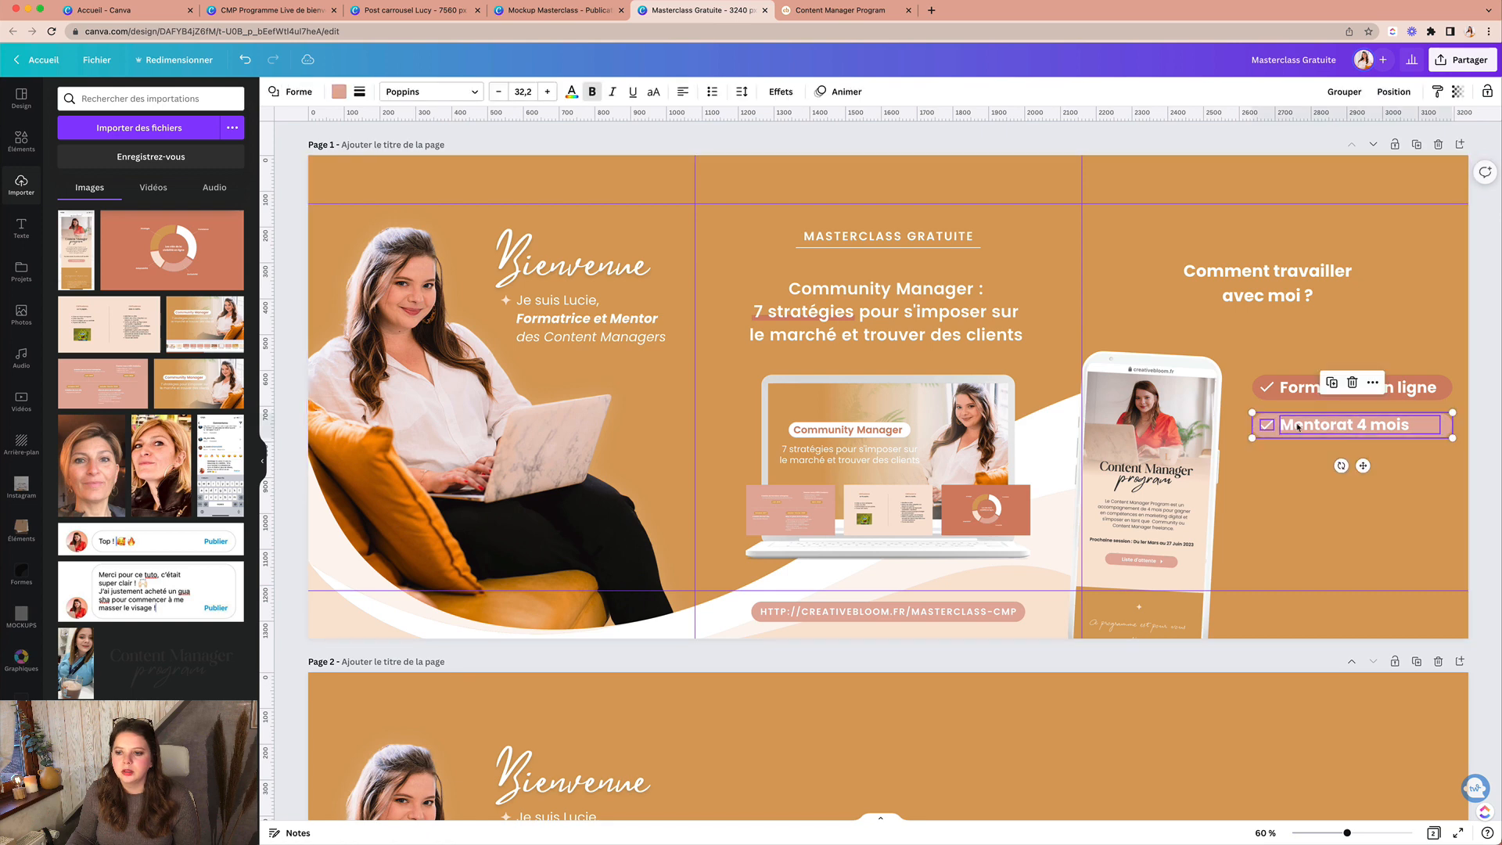
pyautogui.moveTo(1300, 427); pyautogui.dragTo(1299, 352)
pyautogui.click(1346, 465)
pyautogui.moveTo(1346, 428); pyautogui.dragTo(1322, 401)
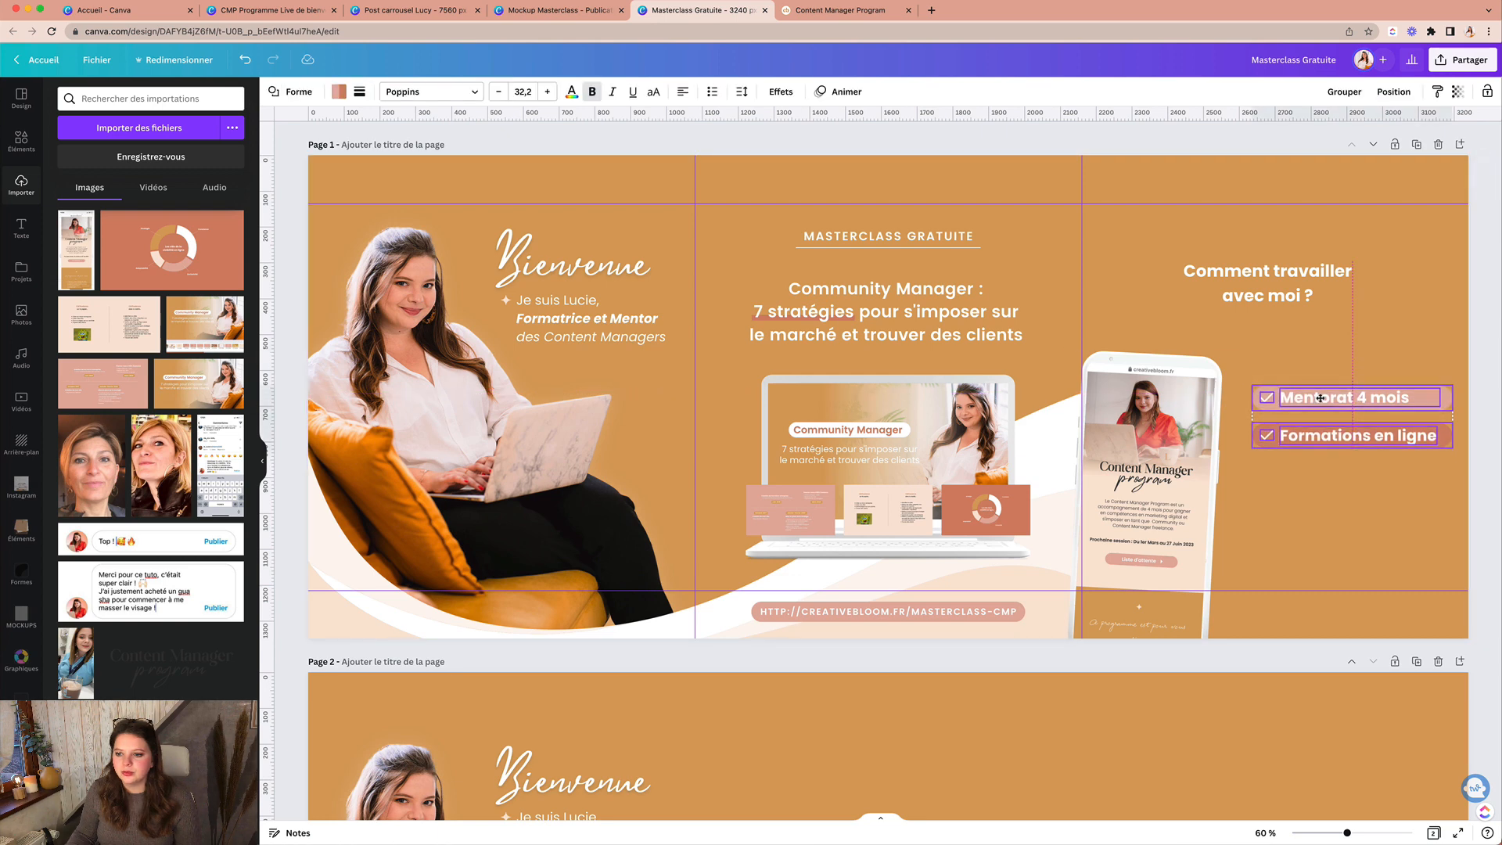
pyautogui.click(1307, 477)
# Step: Duplicate the Formations en ligne pill below, rename it 'Sur-mesure' and narrow it to fit
pyautogui.moveTo(1309, 474)
pyautogui.mouseDown()
pyautogui.moveTo(1260, 429)
pyautogui.moveTo(1308, 451)
pyautogui.moveTo(1302, 473)
pyautogui.mouseUp()
pyautogui.doubleClick(1322, 473)
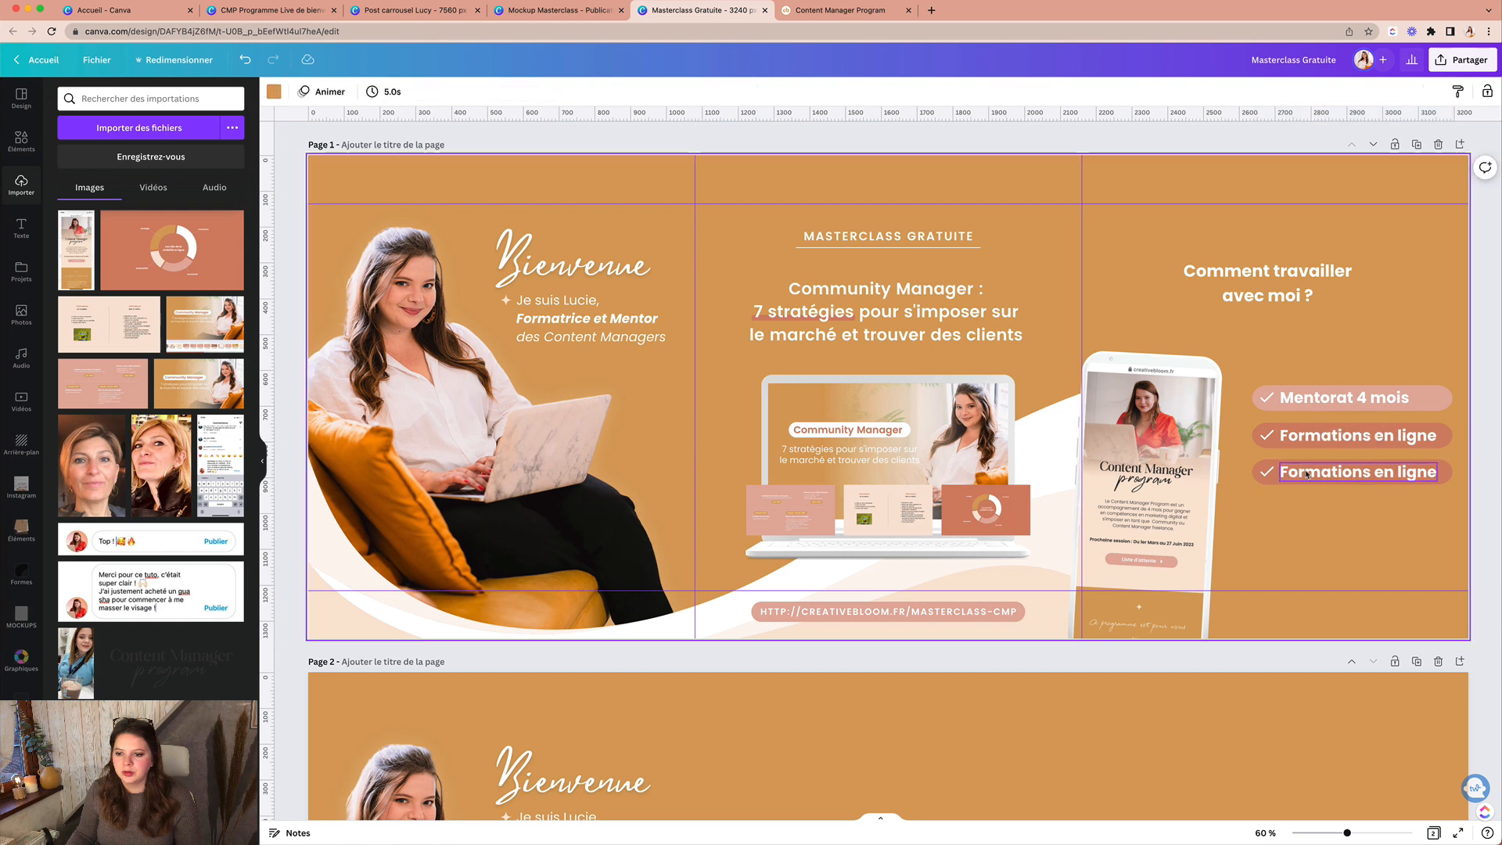
pyautogui.hotkey('ctrl', 'a')
pyautogui.write('Sur-mesure')
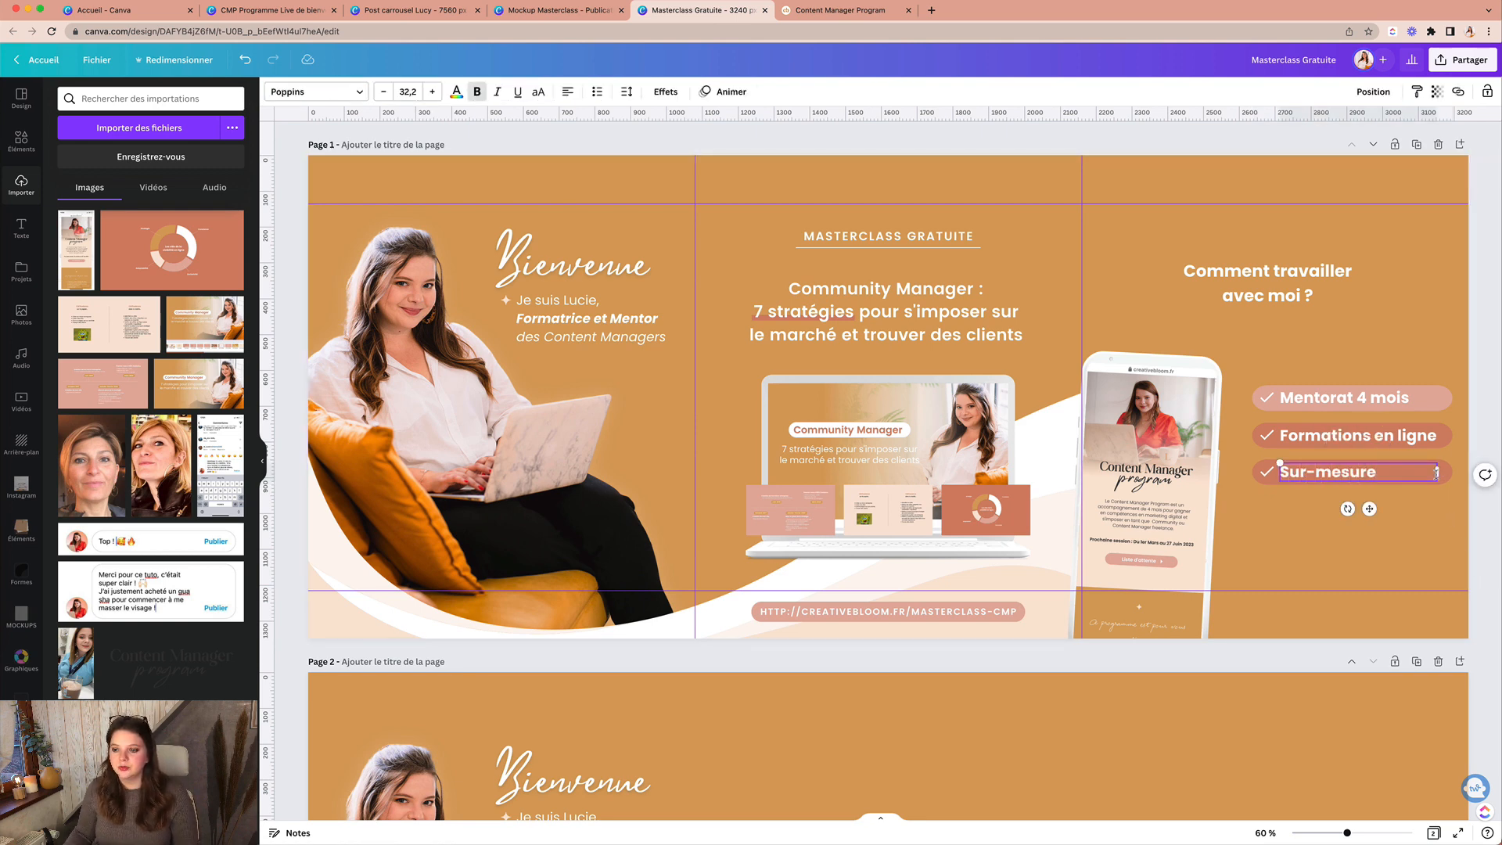
pyautogui.click(1400, 565)
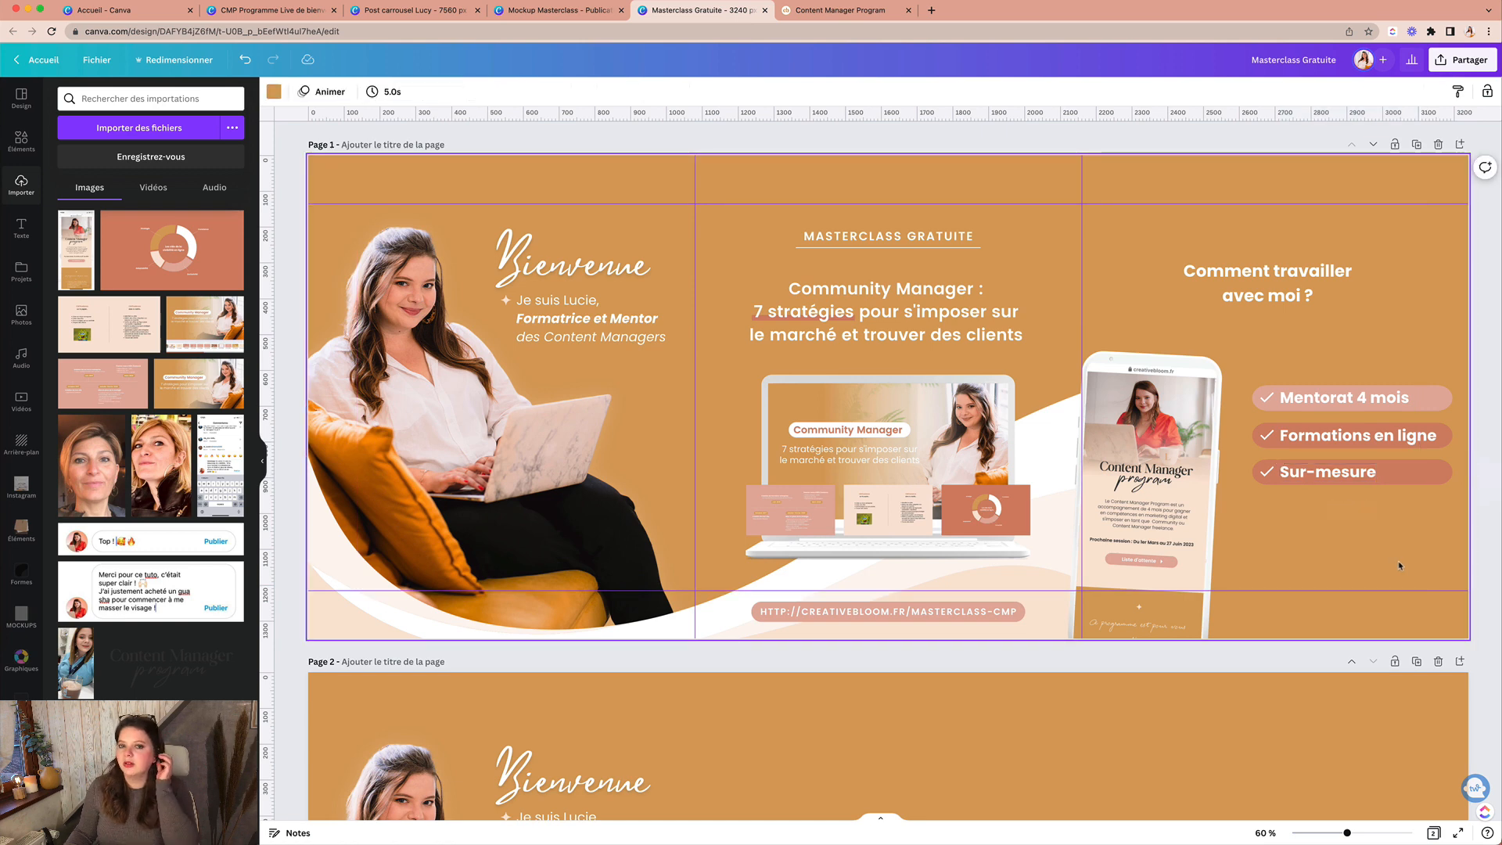
pyautogui.click(1445, 472)
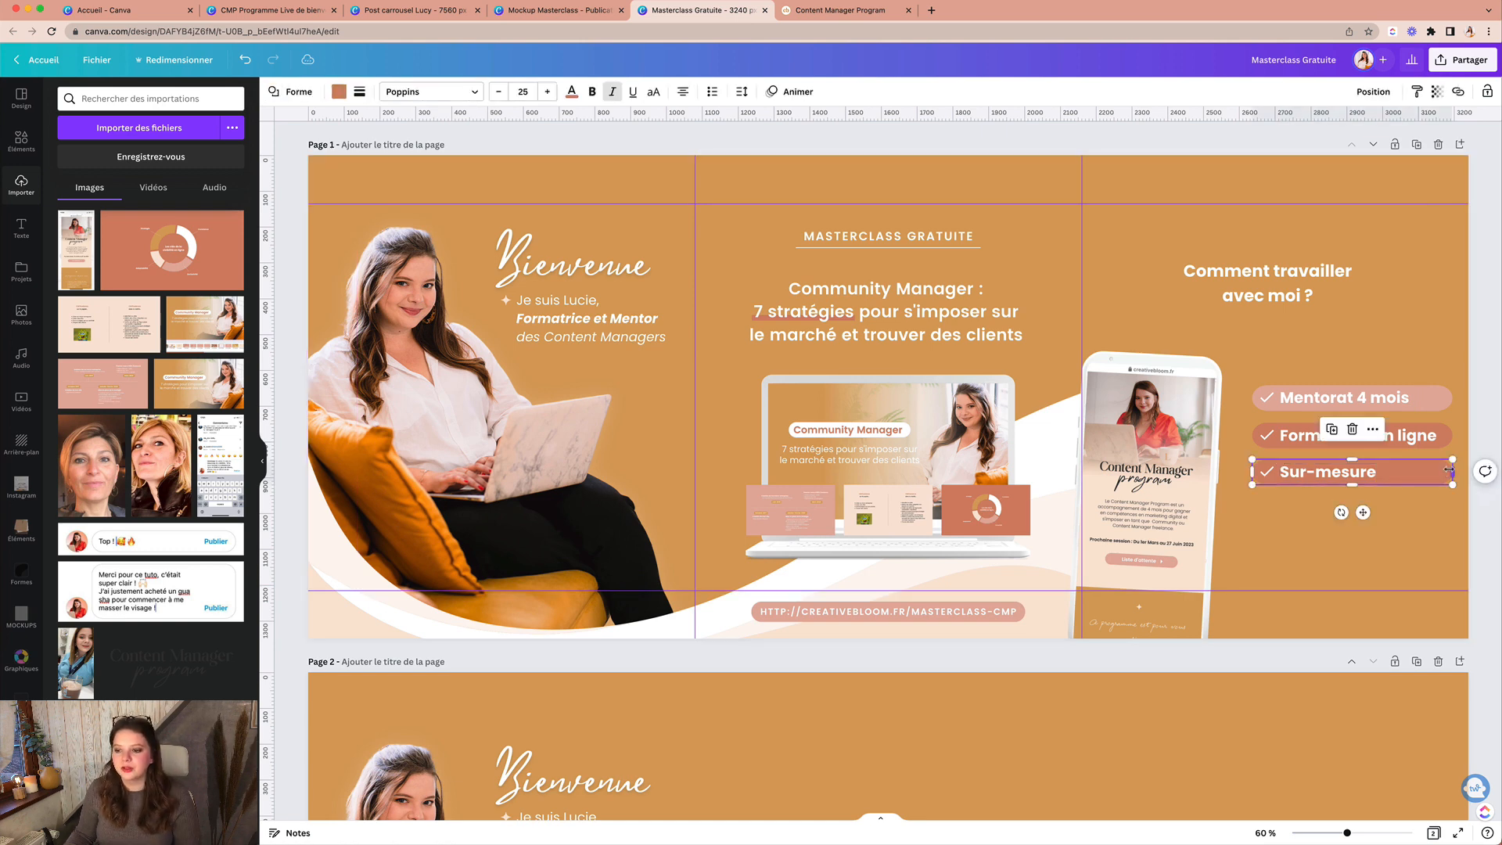
pyautogui.moveTo(1453, 472); pyautogui.dragTo(1393, 481)
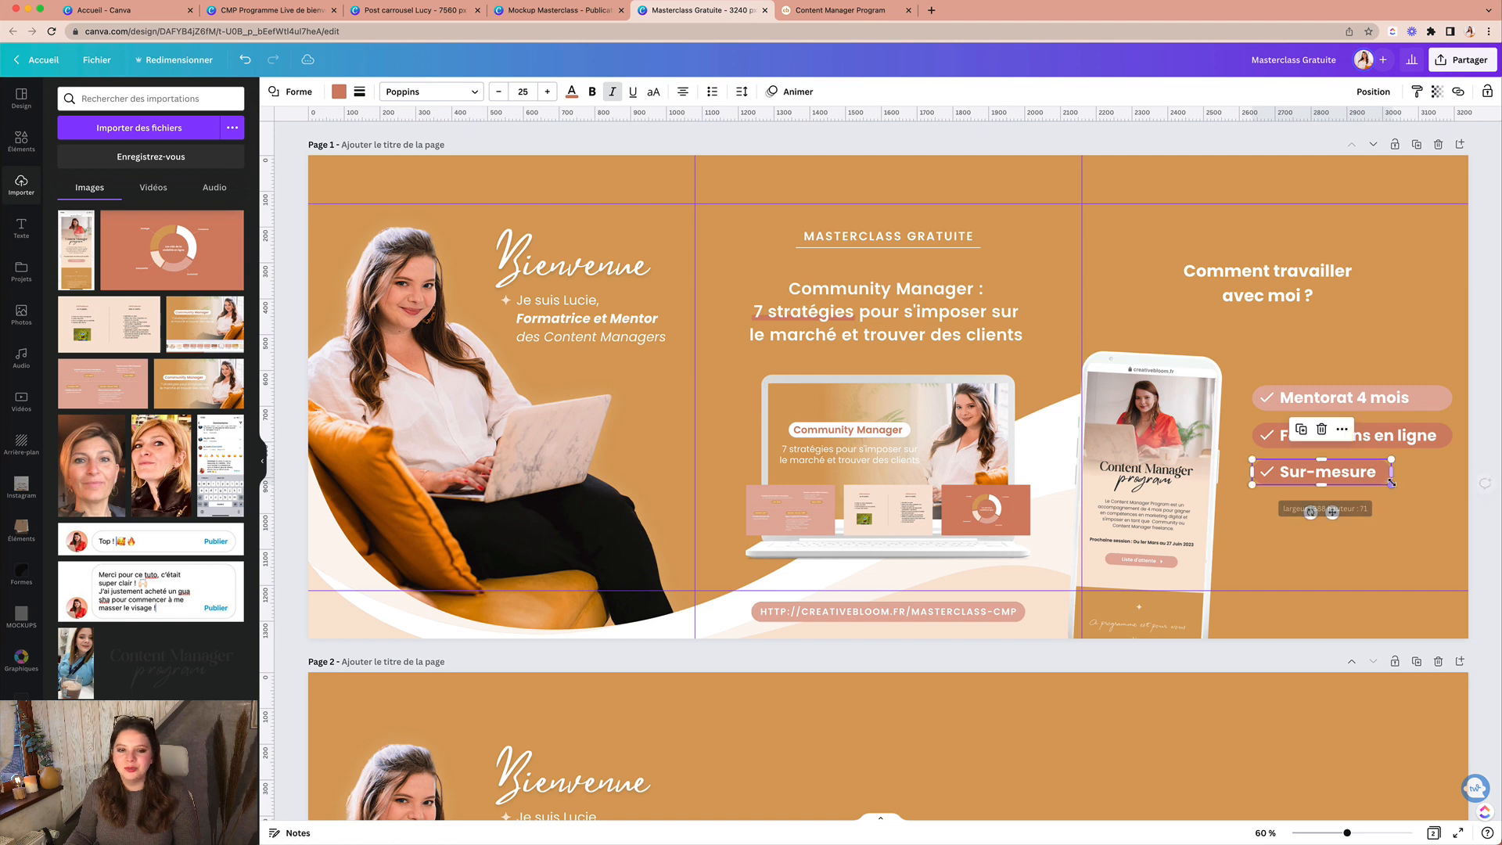
# Step: Make the Sur-mesure pill light gold and widen the Formations en ligne pill
pyautogui.click(339, 92)
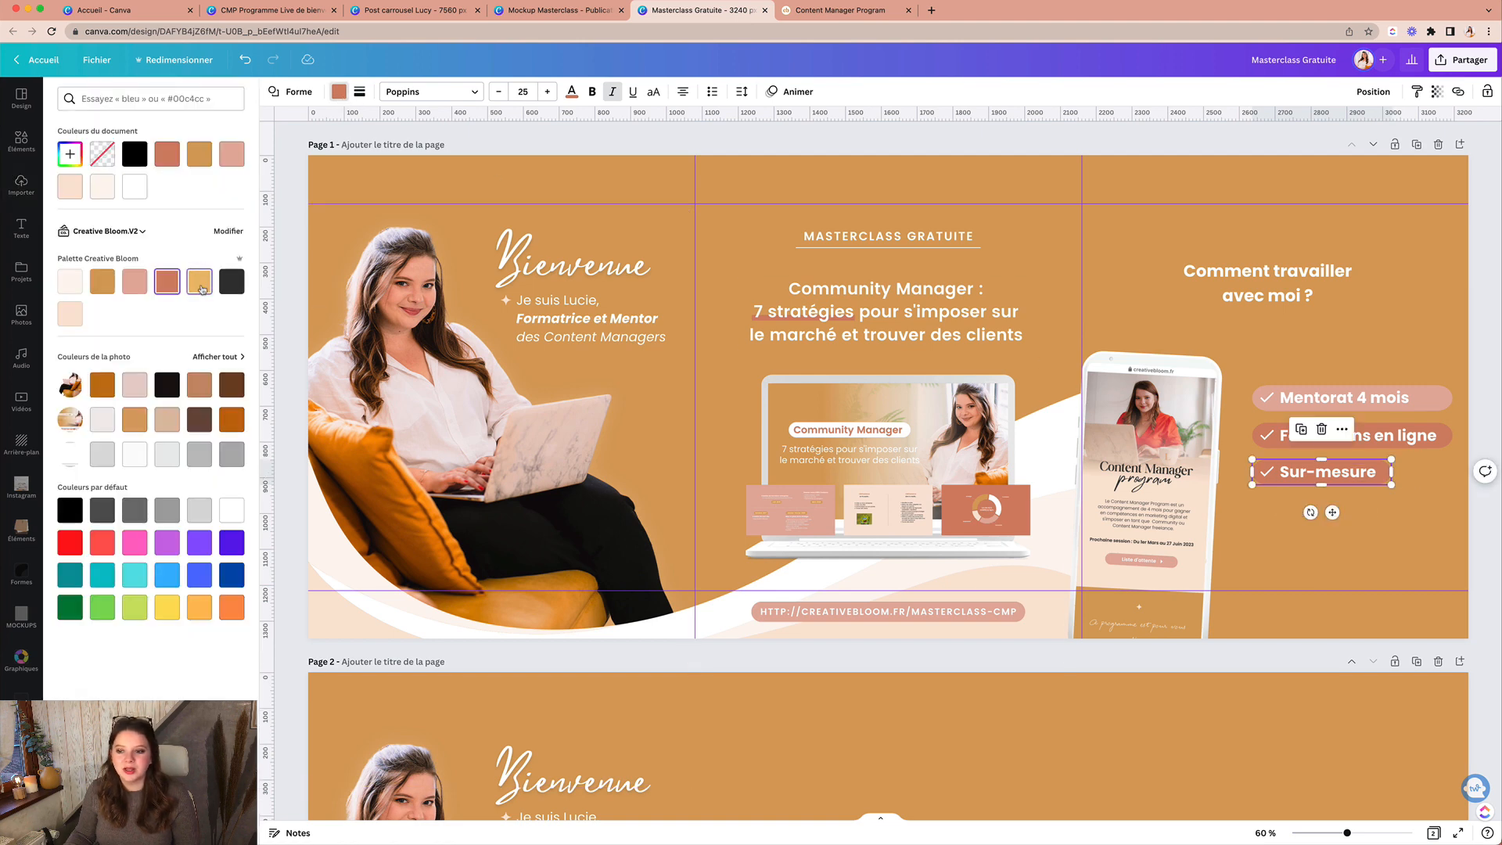
pyautogui.click(200, 281)
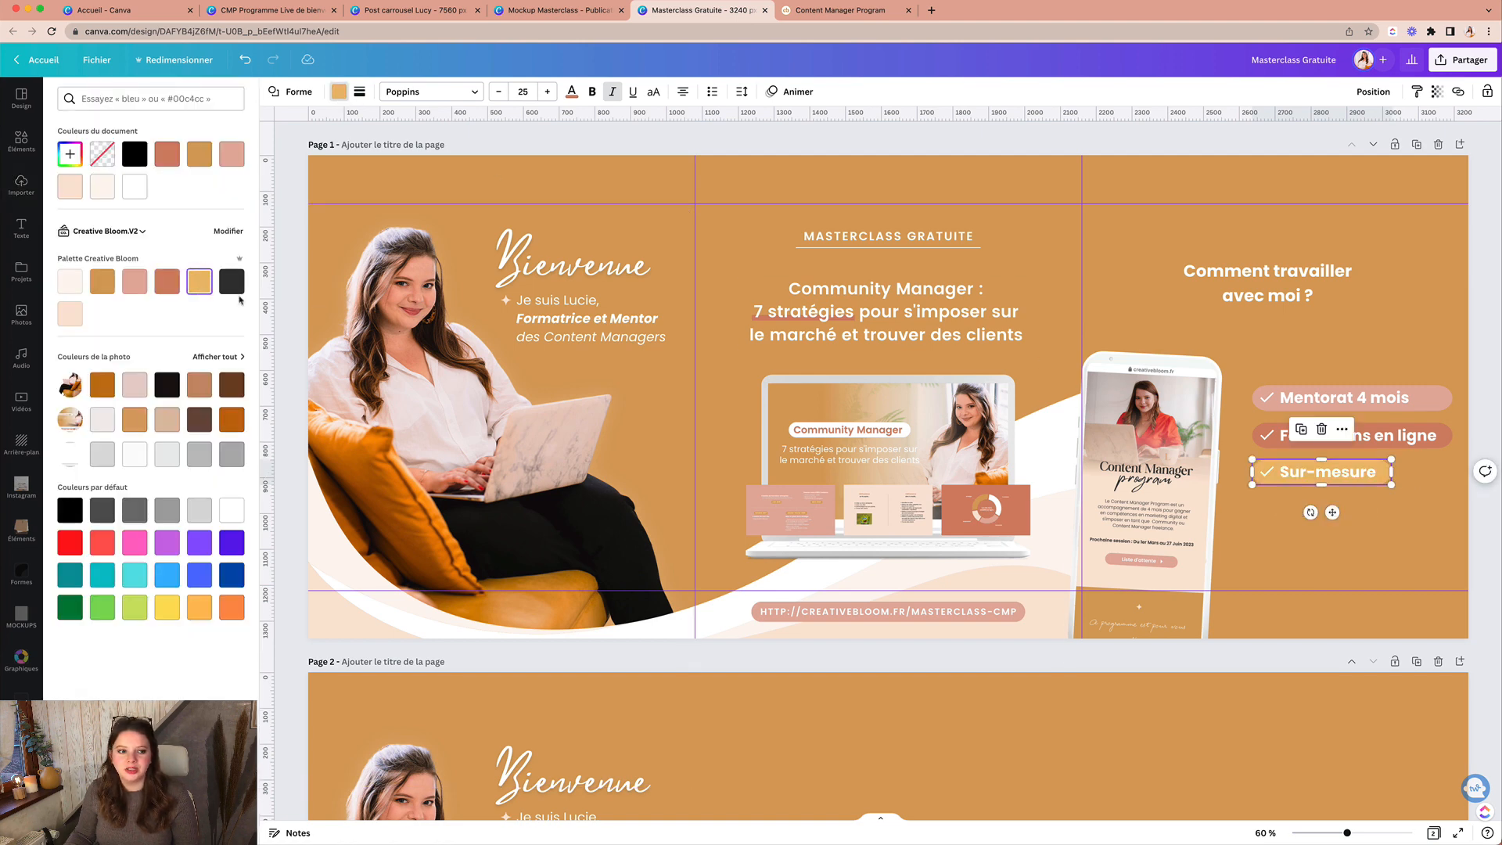
pyautogui.click(1434, 556)
pyautogui.click(1446, 439)
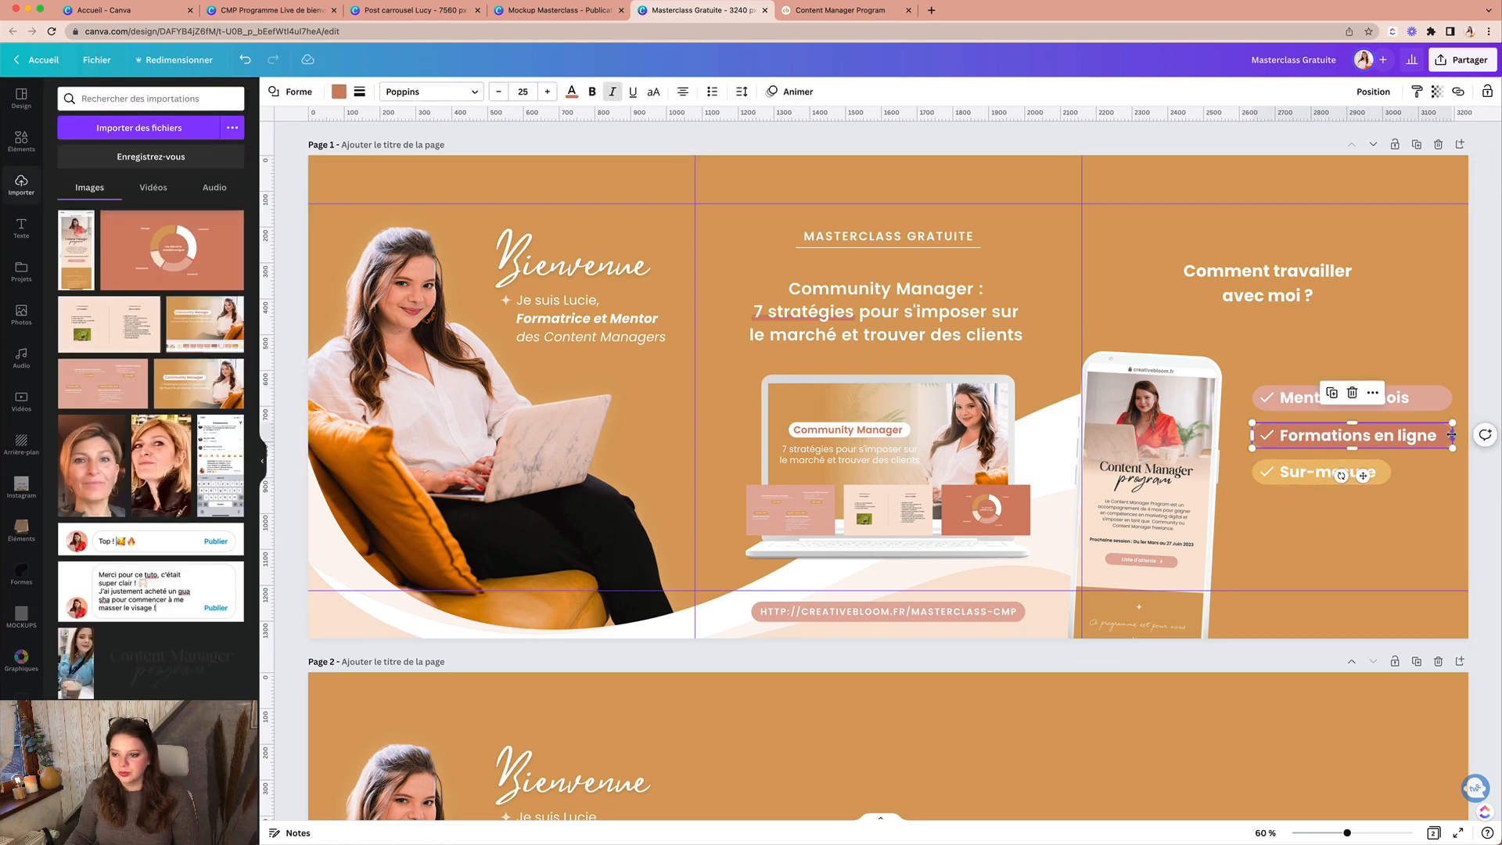
pyautogui.moveTo(1448, 436); pyautogui.dragTo(1425, 400)
pyautogui.click(1432, 397)
pyautogui.click(1297, 624)
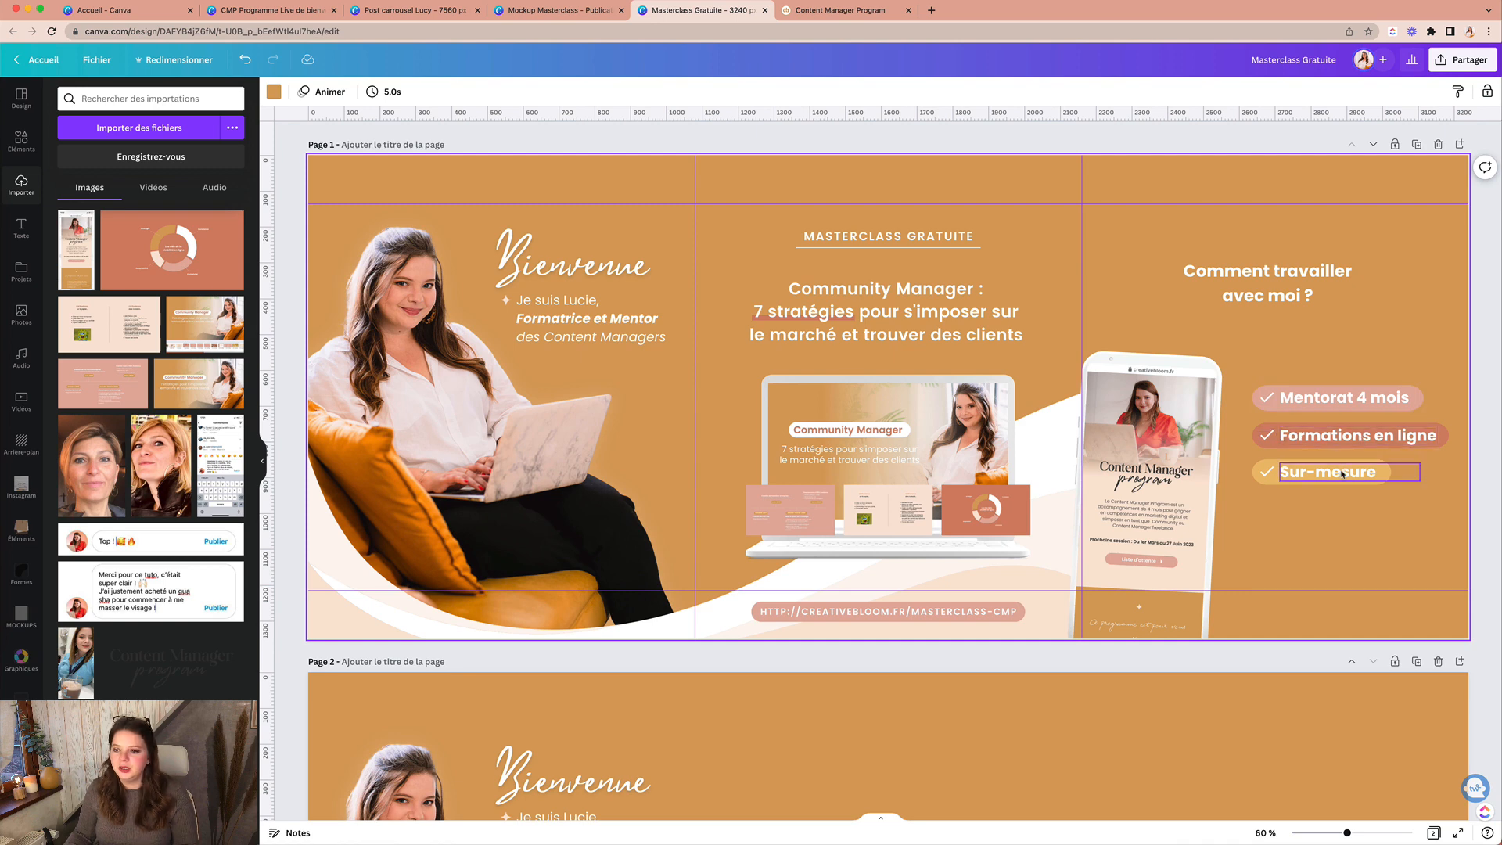
# Step: Resize the 'Comment travailler avec moi ?' title to larger 52.6 text wrapping onto two lines
pyautogui.click(1384, 472)
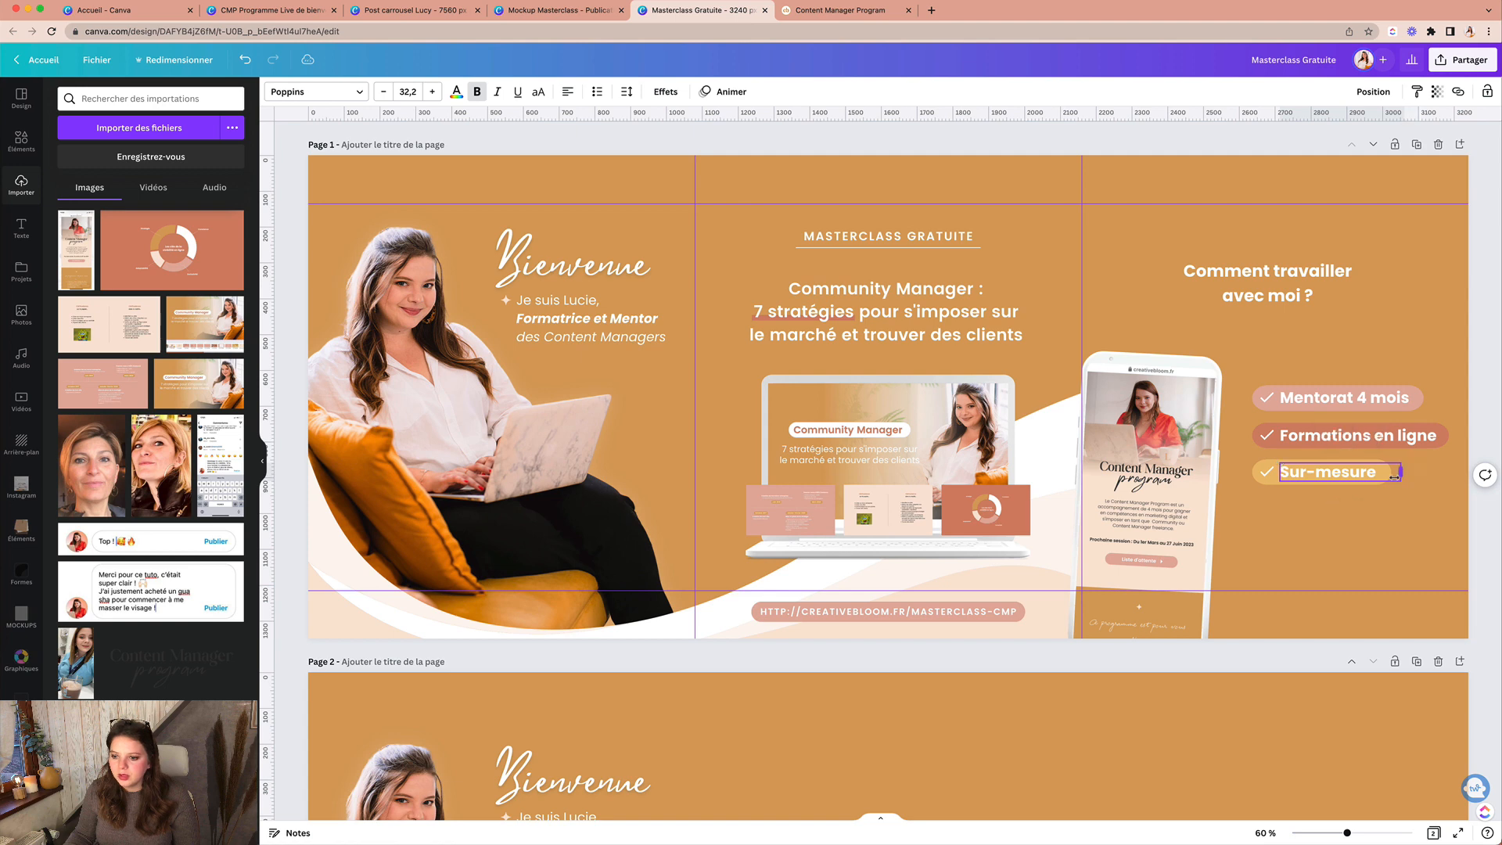
pyautogui.click(1409, 516)
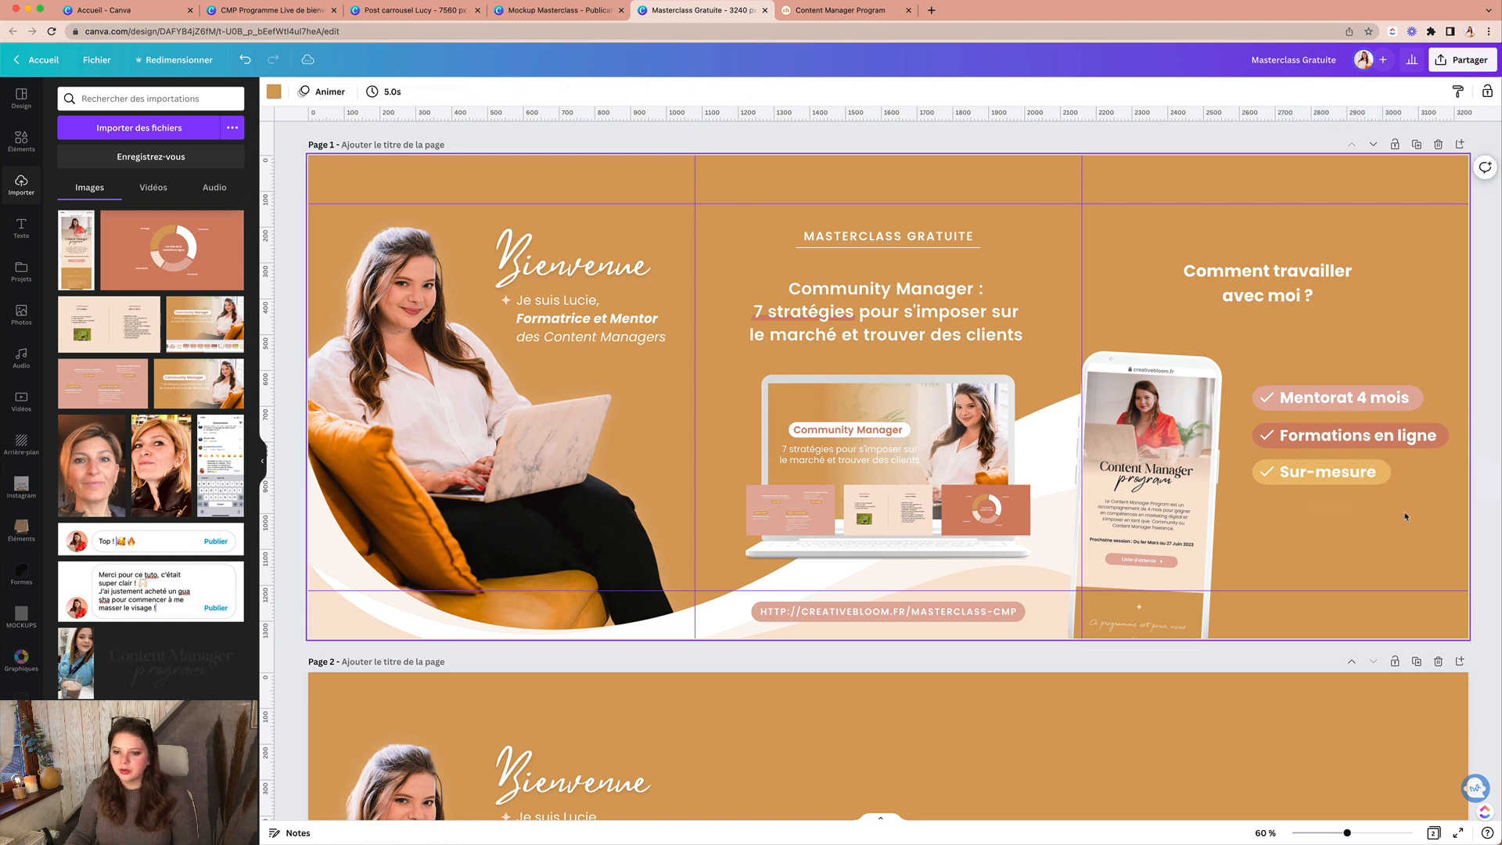
pyautogui.click(1304, 298)
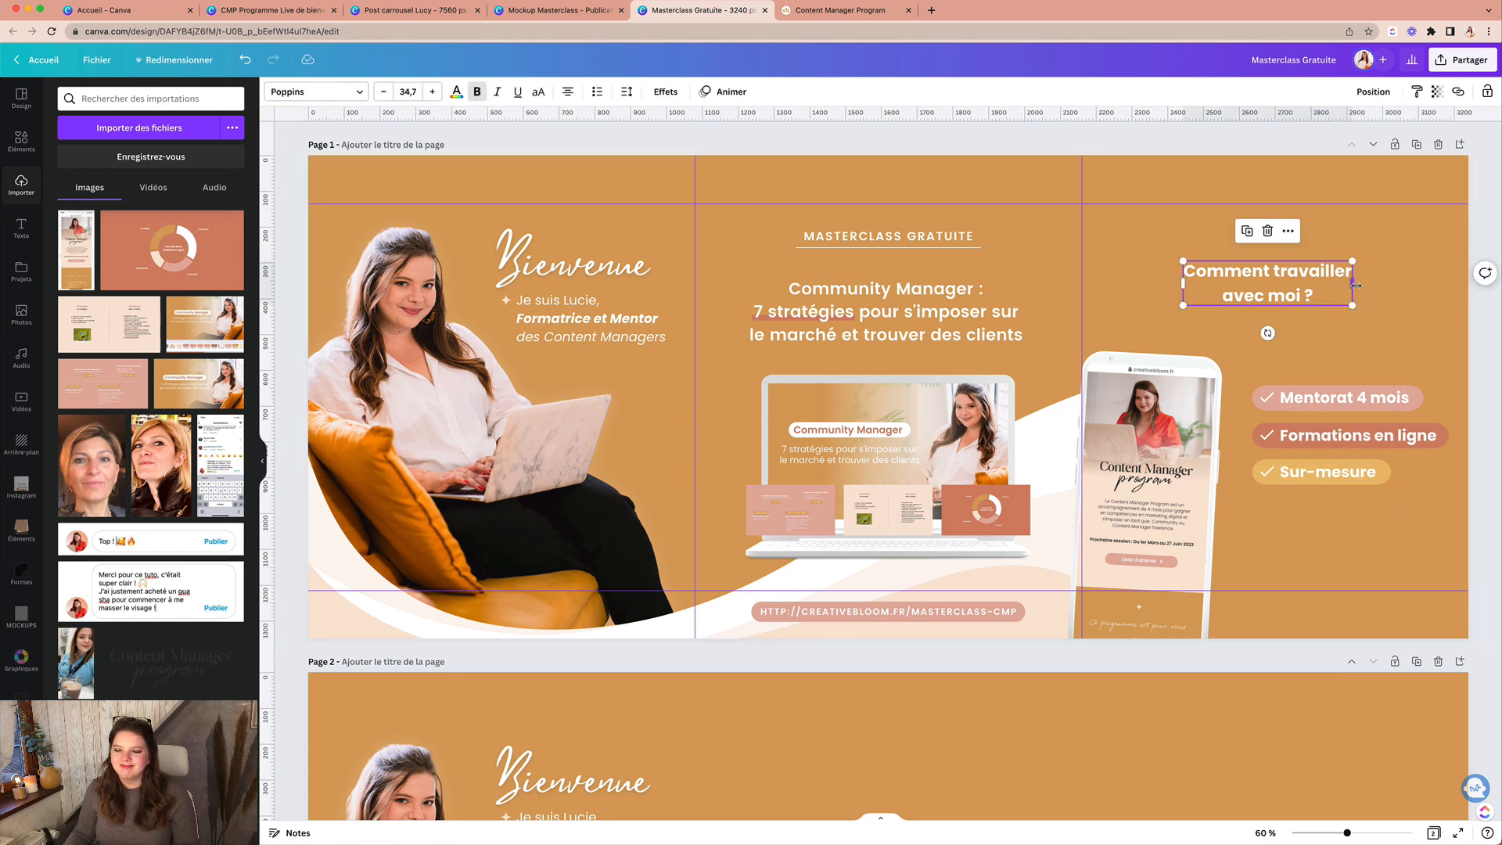
pyautogui.moveTo(1356, 286)
pyautogui.mouseDown()
pyautogui.moveTo(1311, 304)
pyautogui.moveTo(1464, 328)
pyautogui.moveTo(1425, 295)
pyautogui.moveTo(1472, 297)
pyautogui.moveTo(1331, 272)
pyautogui.mouseUp()
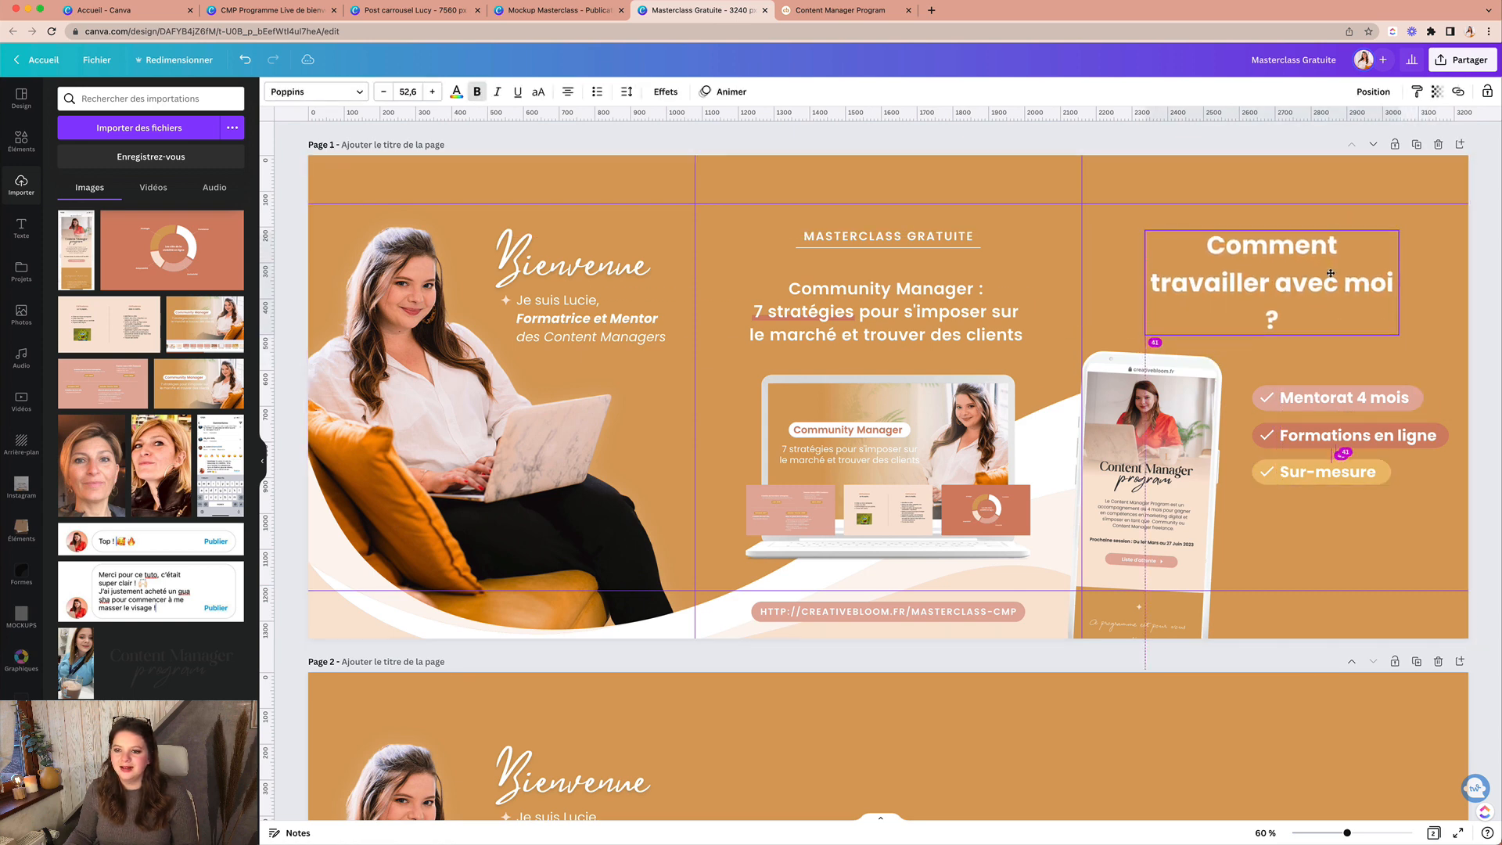
pyautogui.doubleClick(1283, 318)
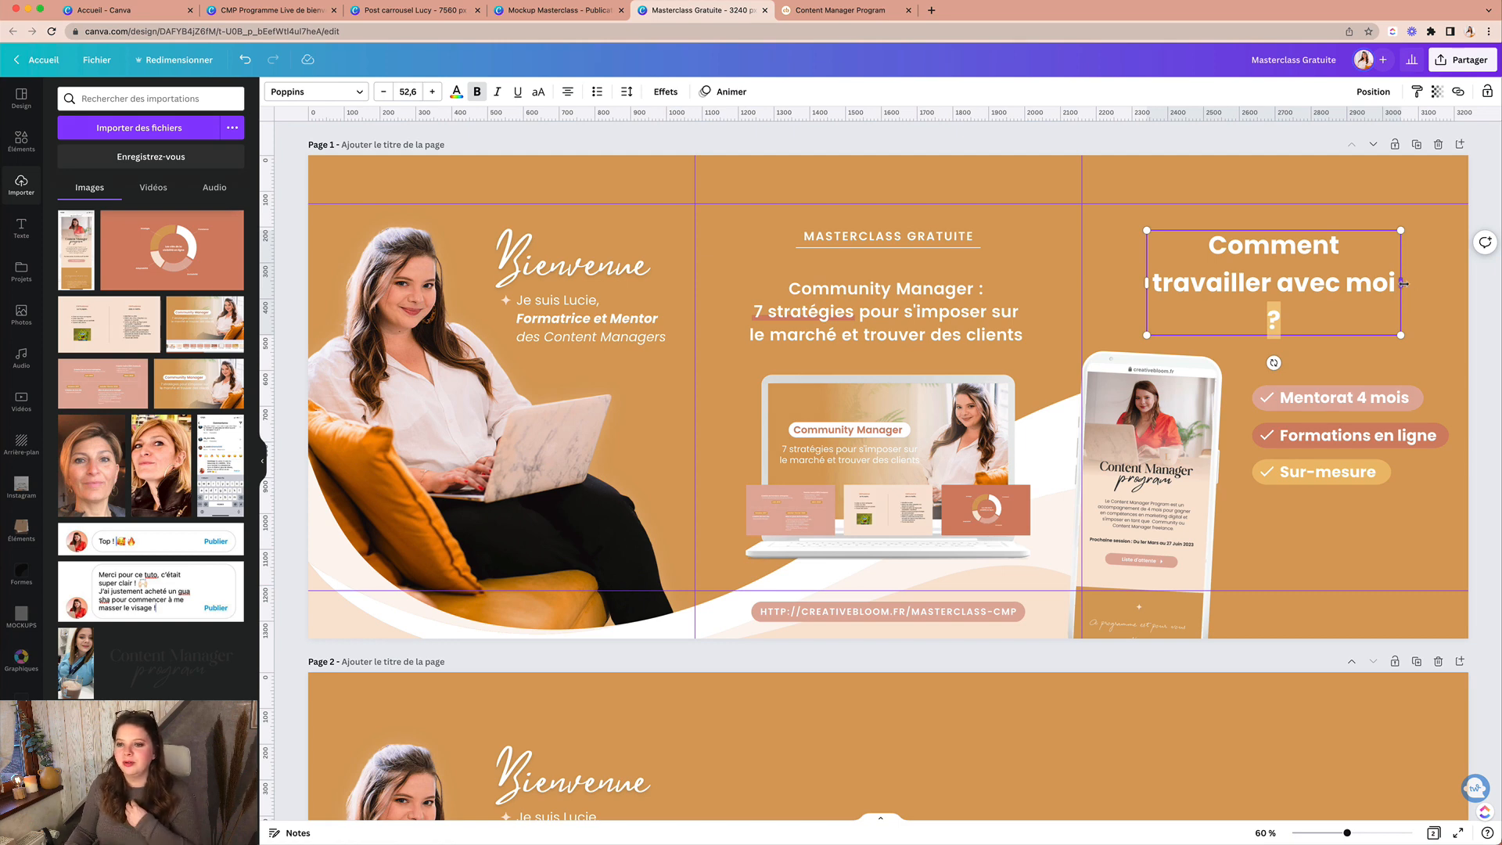
pyautogui.moveTo(1404, 284); pyautogui.dragTo(1333, 290)
pyautogui.click(1346, 313)
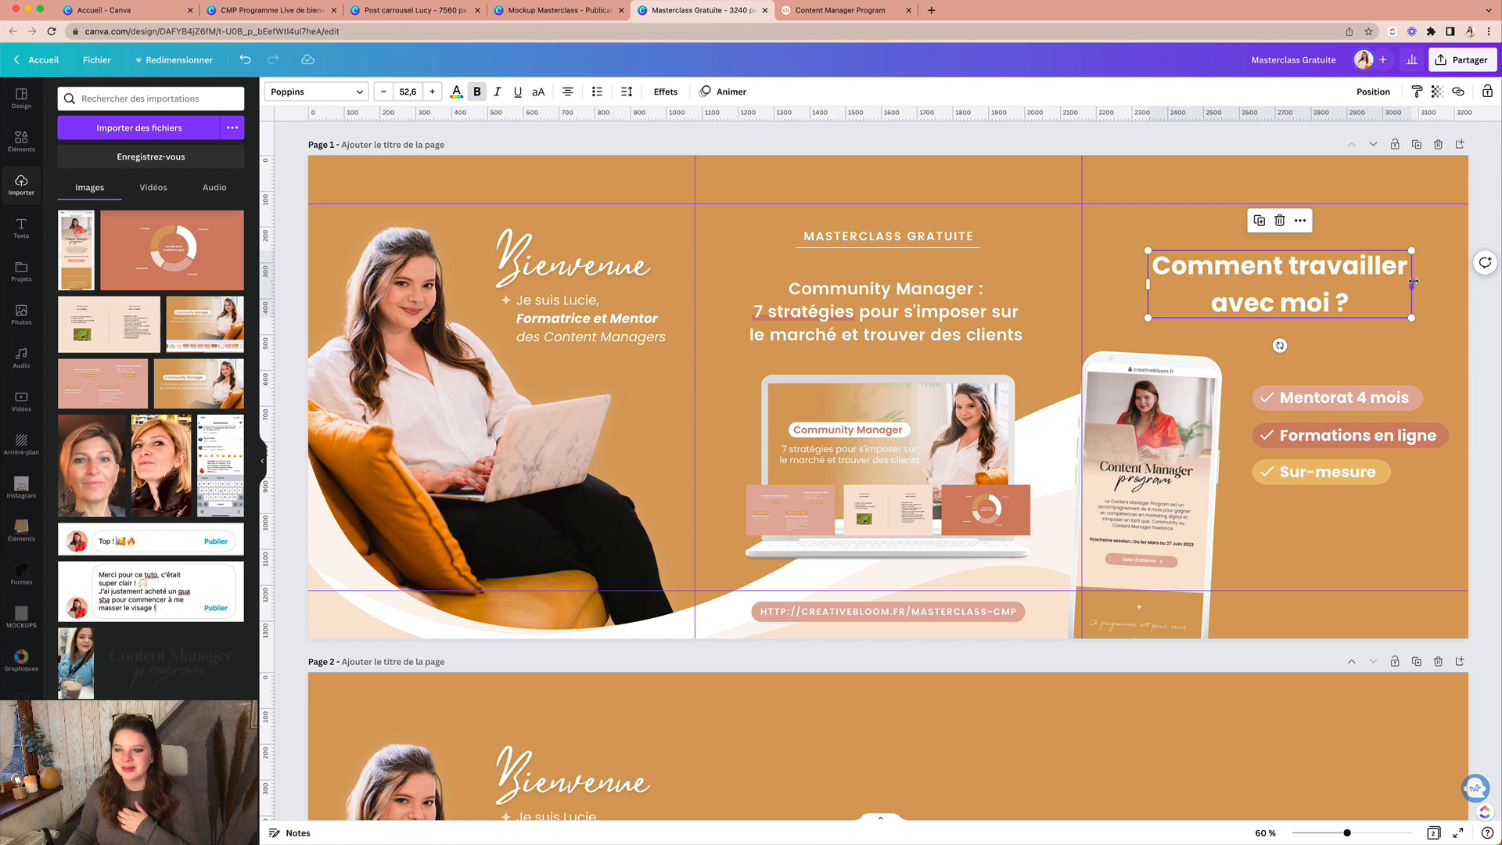
pyautogui.moveTo(1412, 283); pyautogui.dragTo(1377, 306)
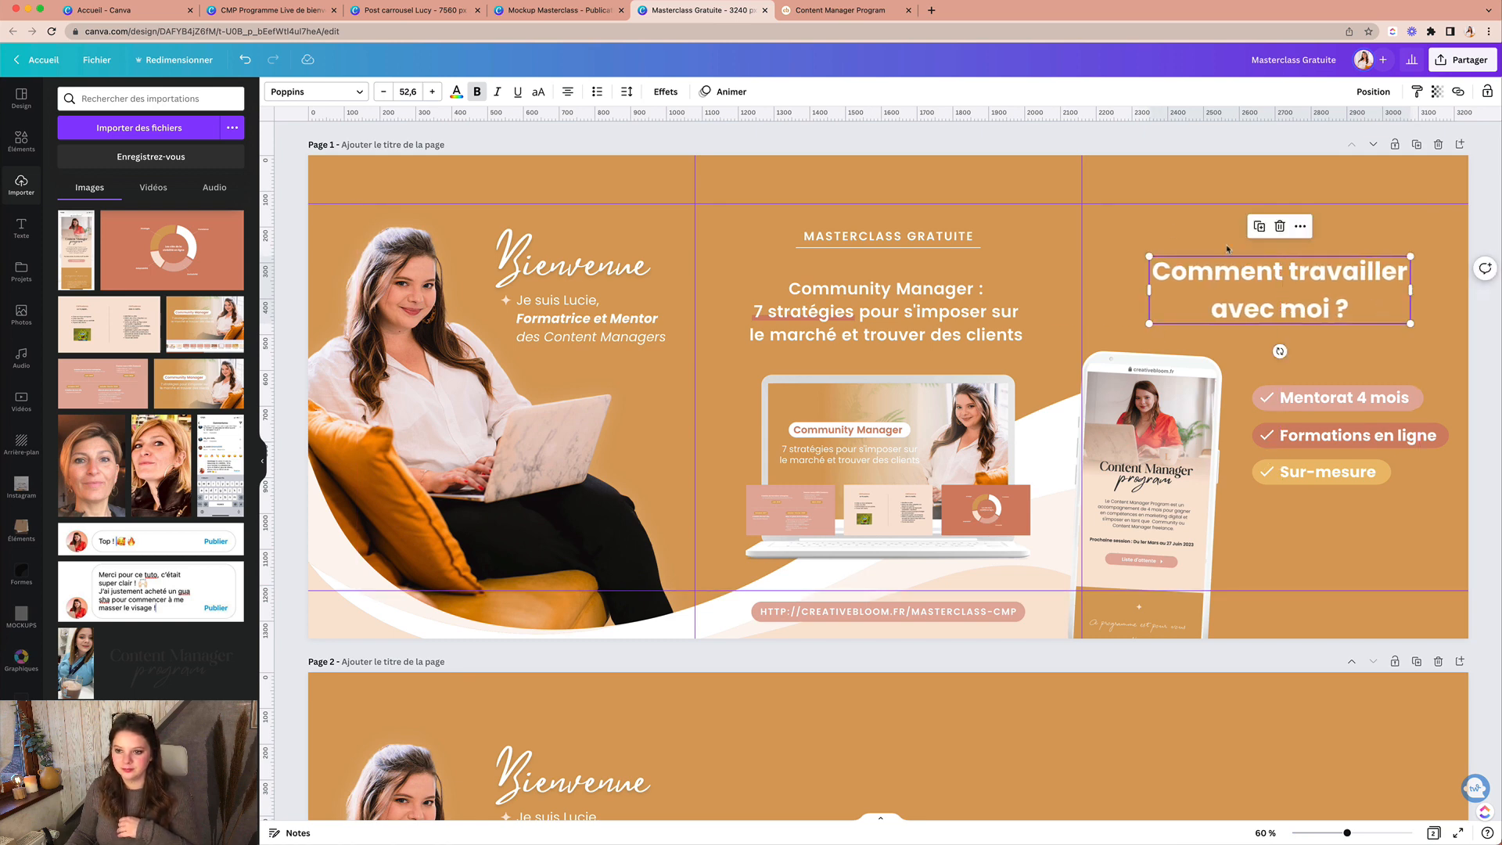
pyautogui.click(1164, 226)
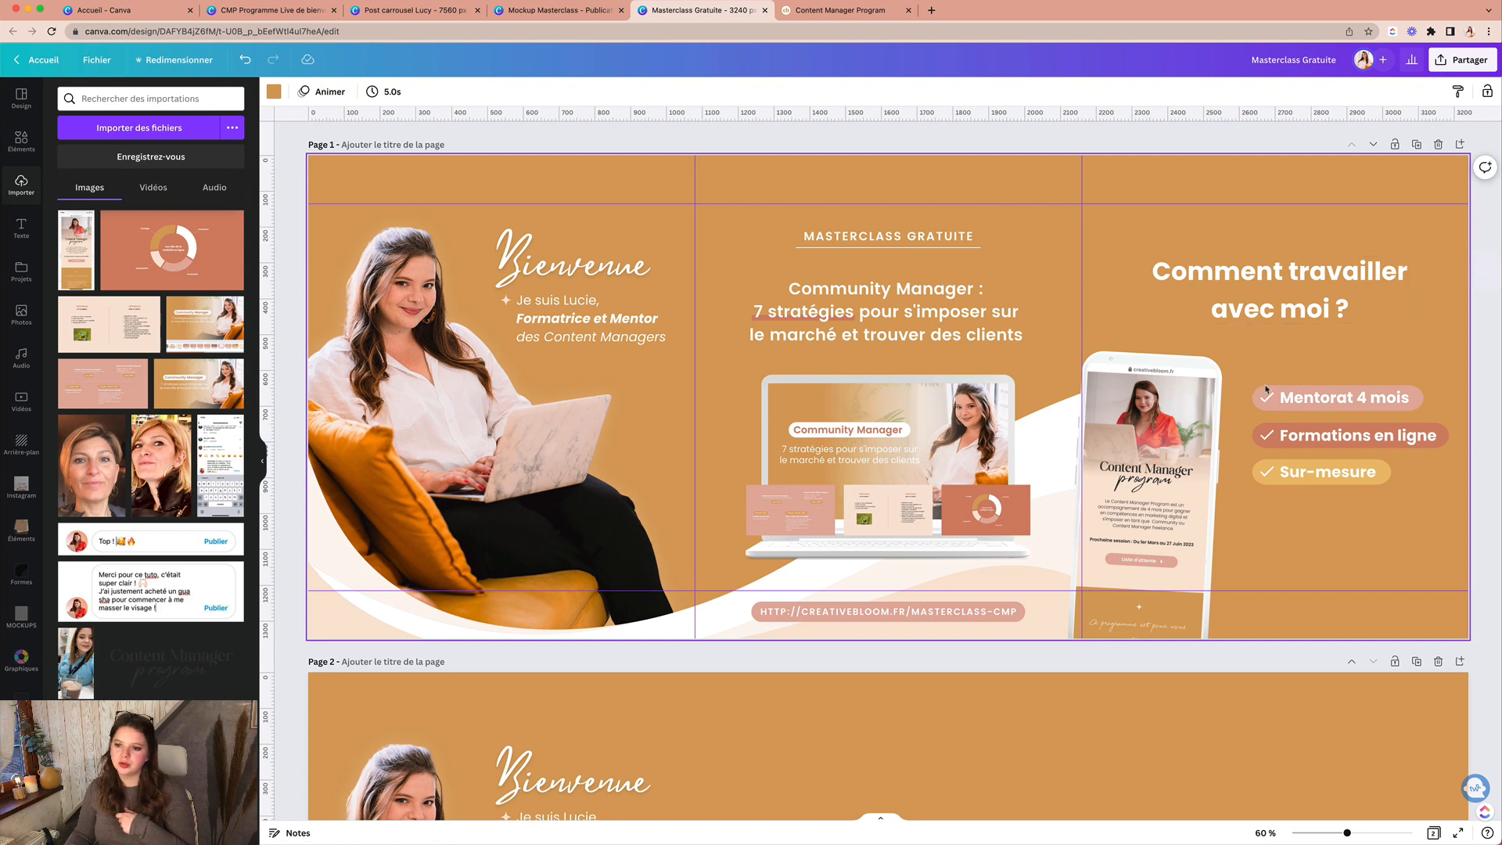
# Step: Move the three checklist pills together slightly lower on the third panel
pyautogui.moveTo(1257, 370); pyautogui.dragTo(1310, 475)
pyautogui.moveTo(1306, 440); pyautogui.dragTo(1303, 451)
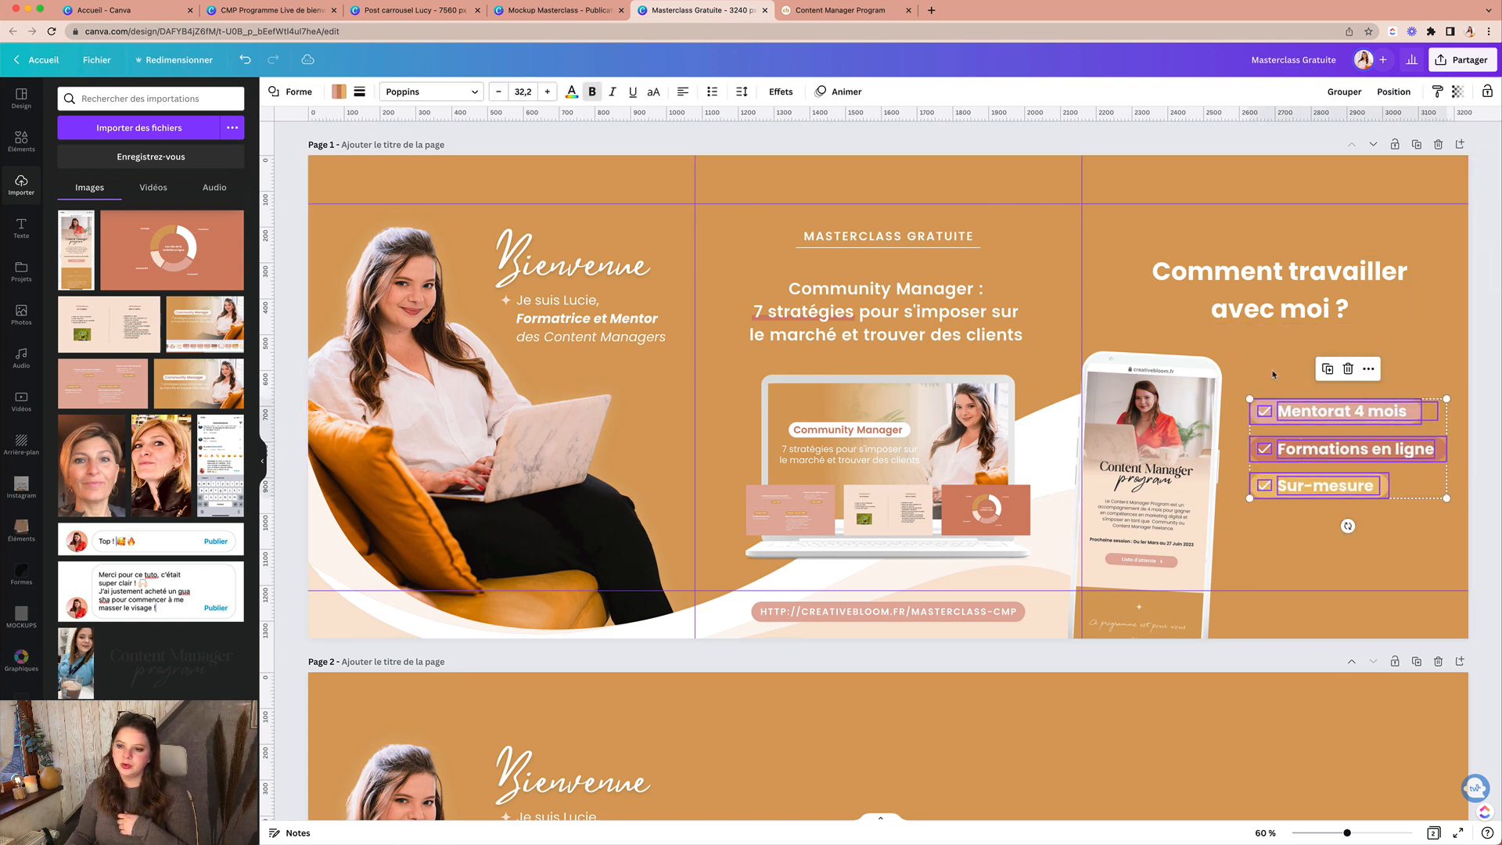
pyautogui.click(1269, 369)
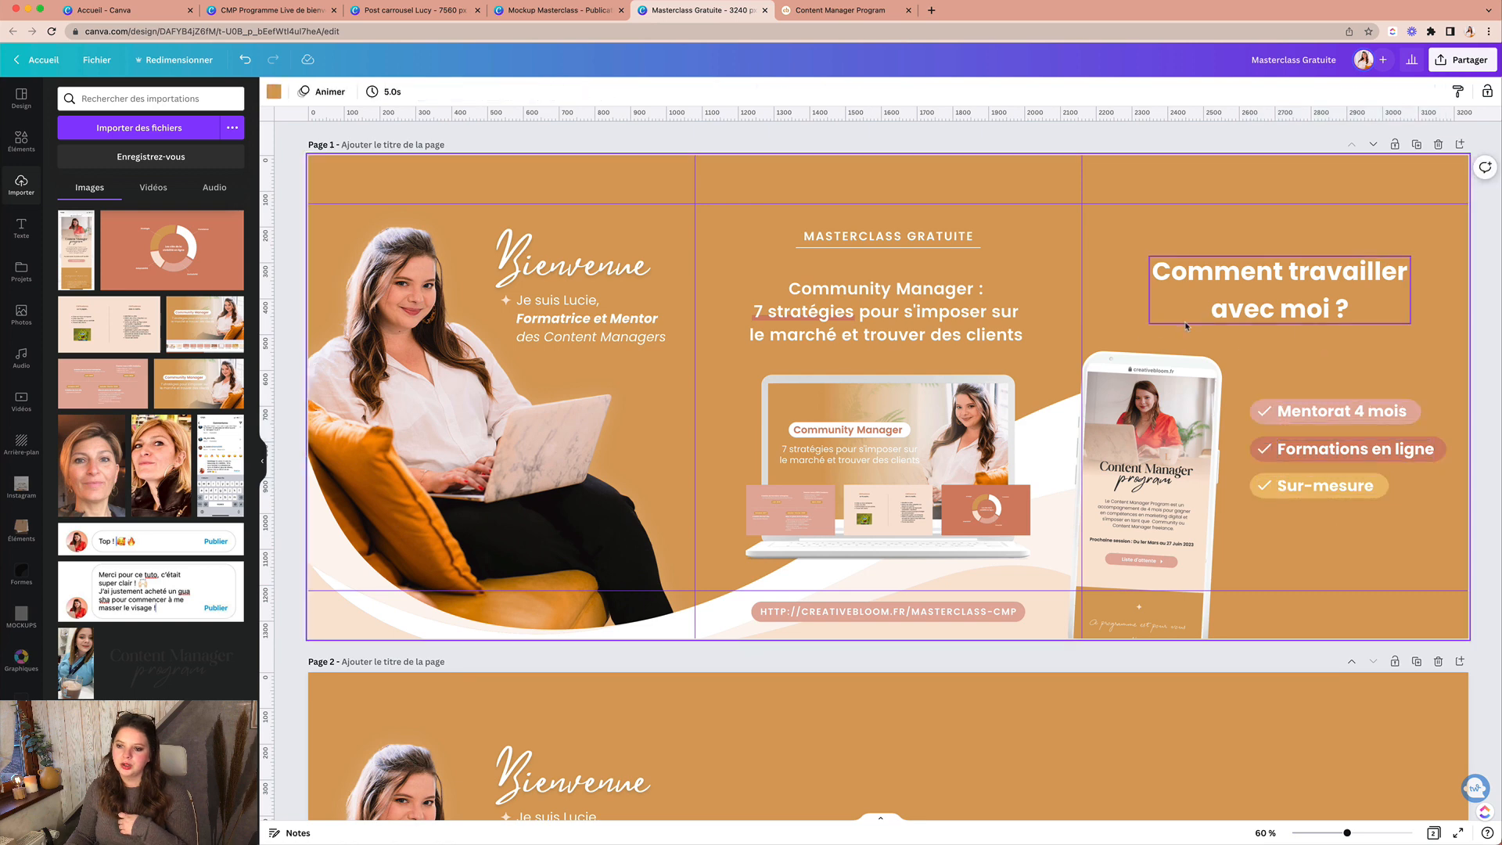
pyautogui.scroll(-5, 1300, 504)
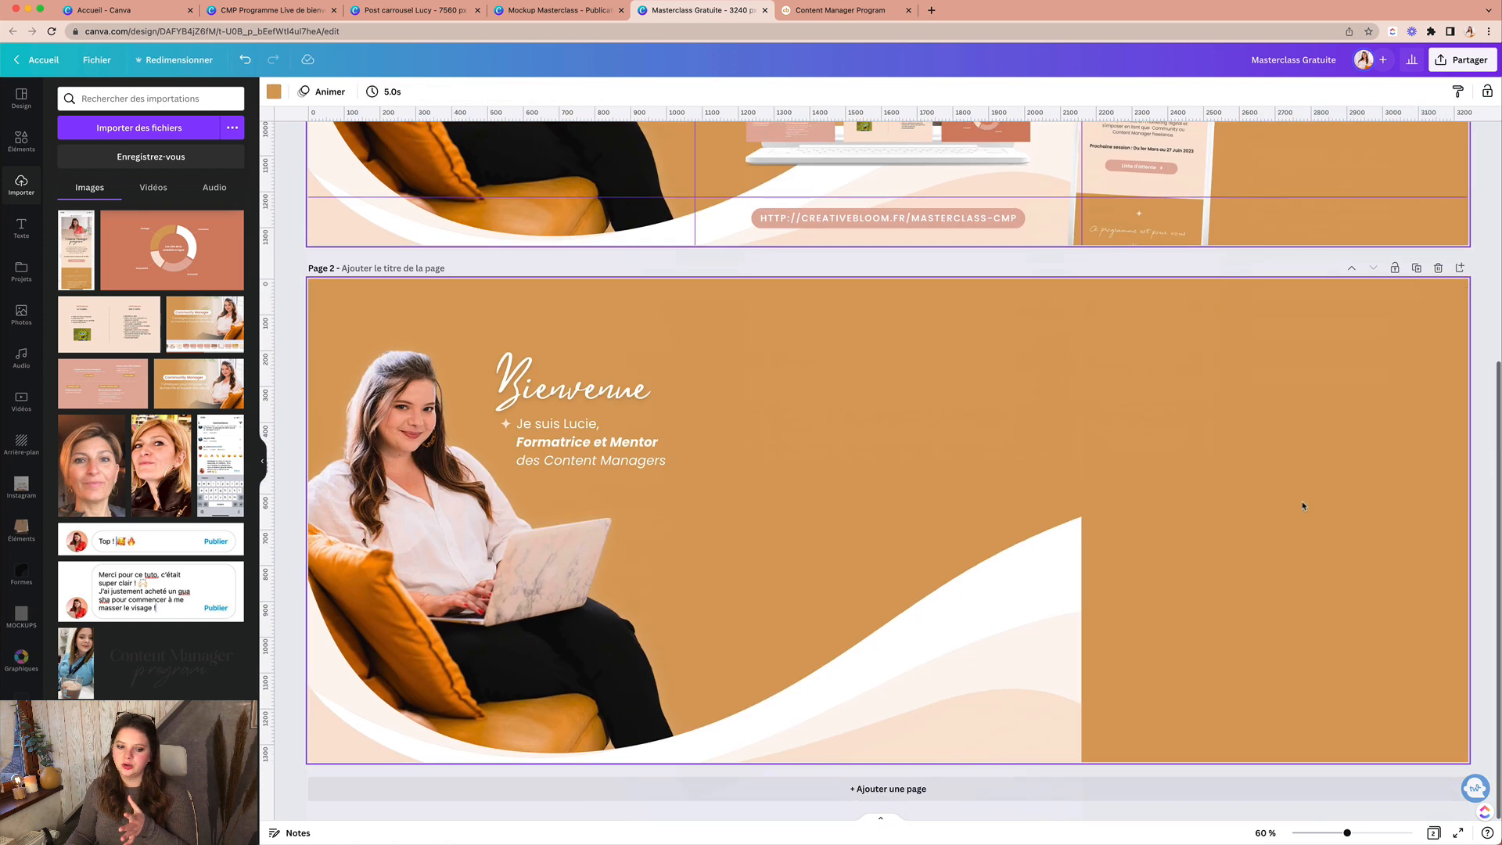
pyautogui.scroll(5, 1303, 460)
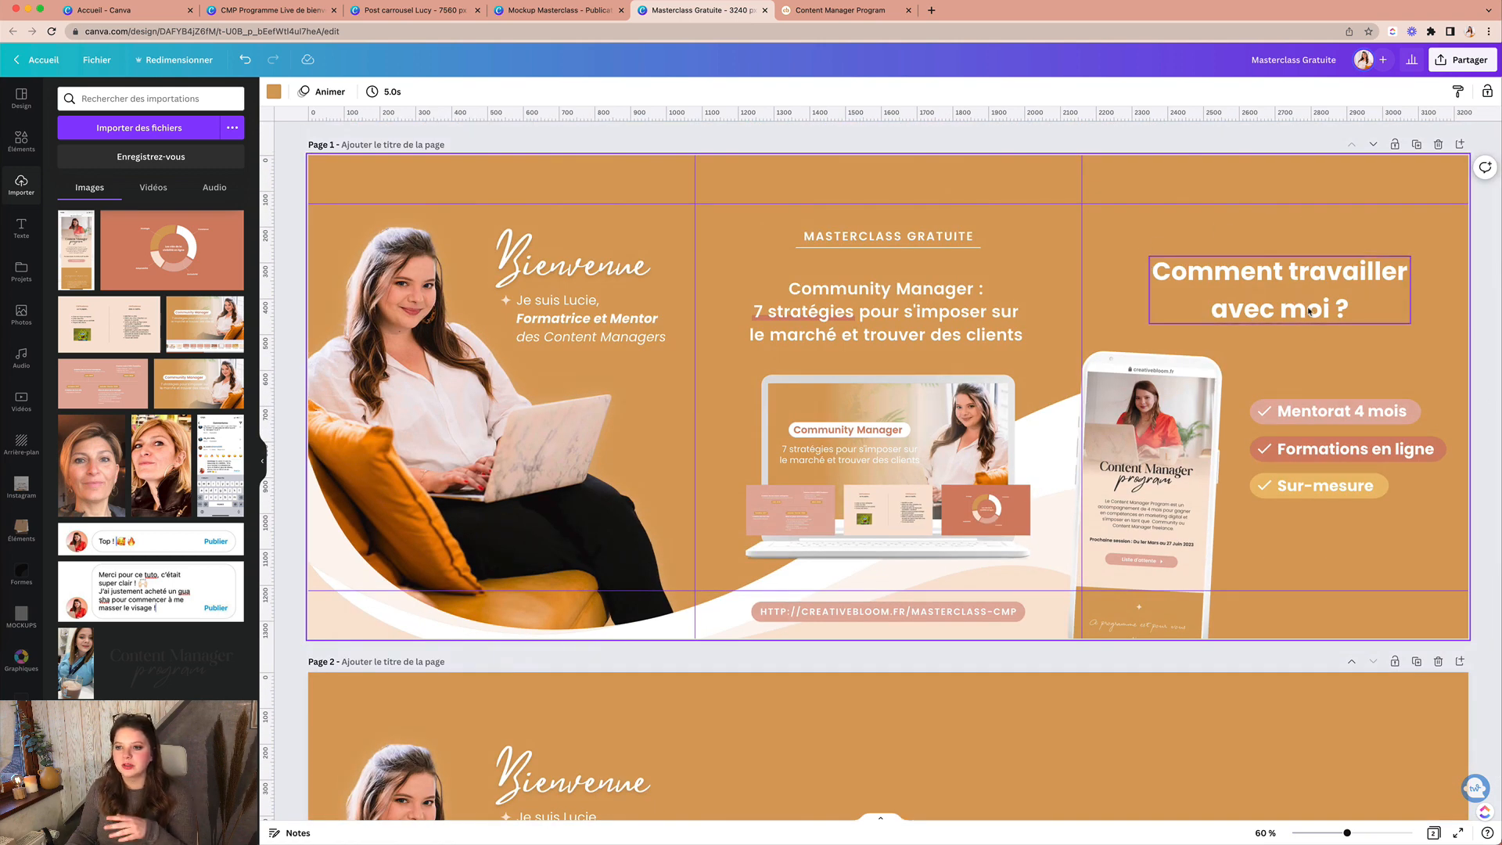
pyautogui.moveTo(1251, 368); pyautogui.dragTo(1413, 529)
pyautogui.scroll(-1, 1416, 550)
pyautogui.click(1416, 550)
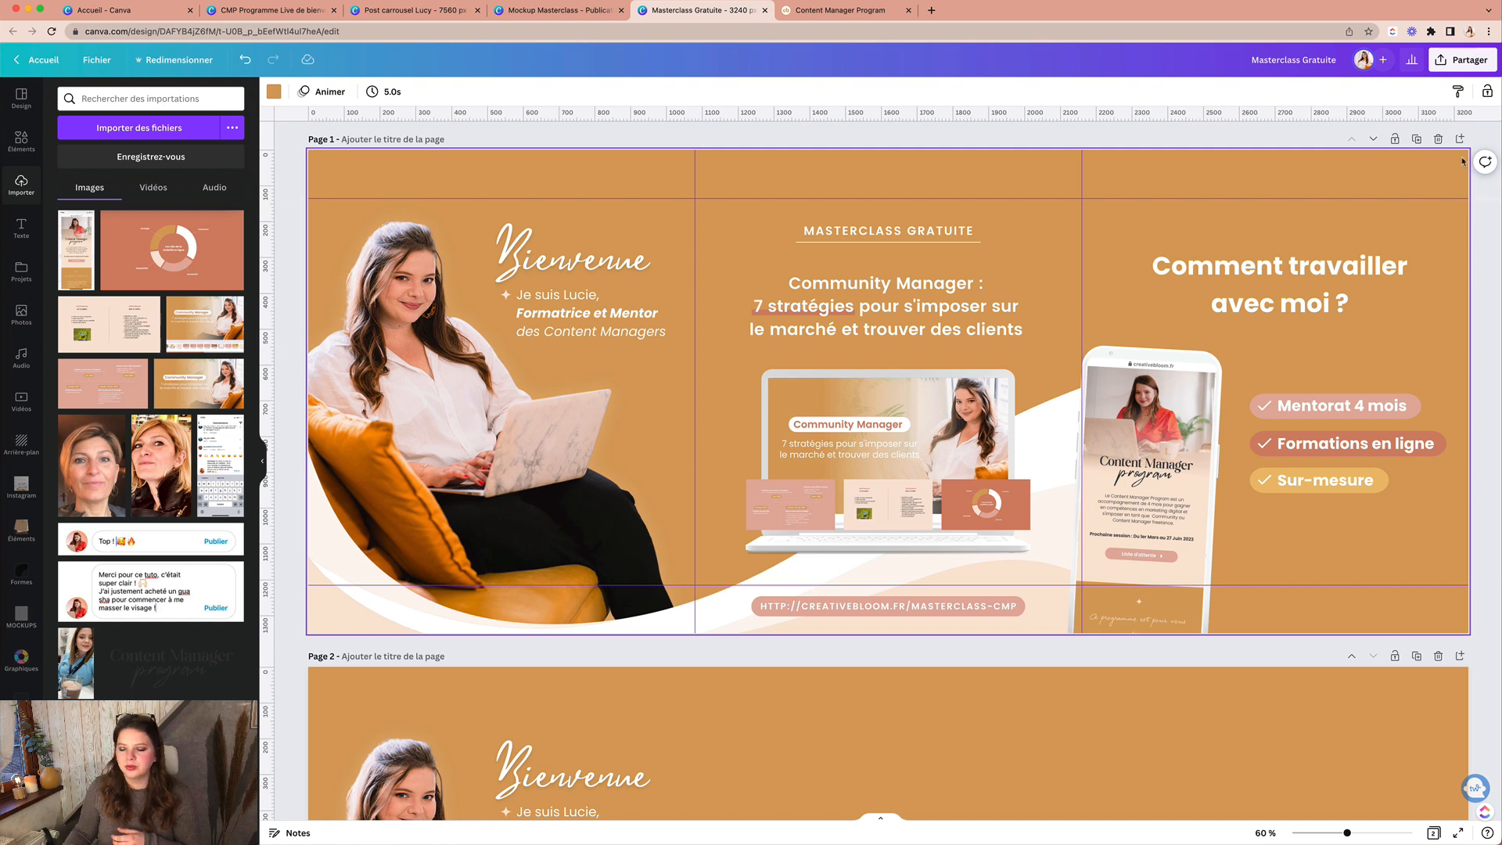
pyautogui.scroll(-5, 1060, 479)
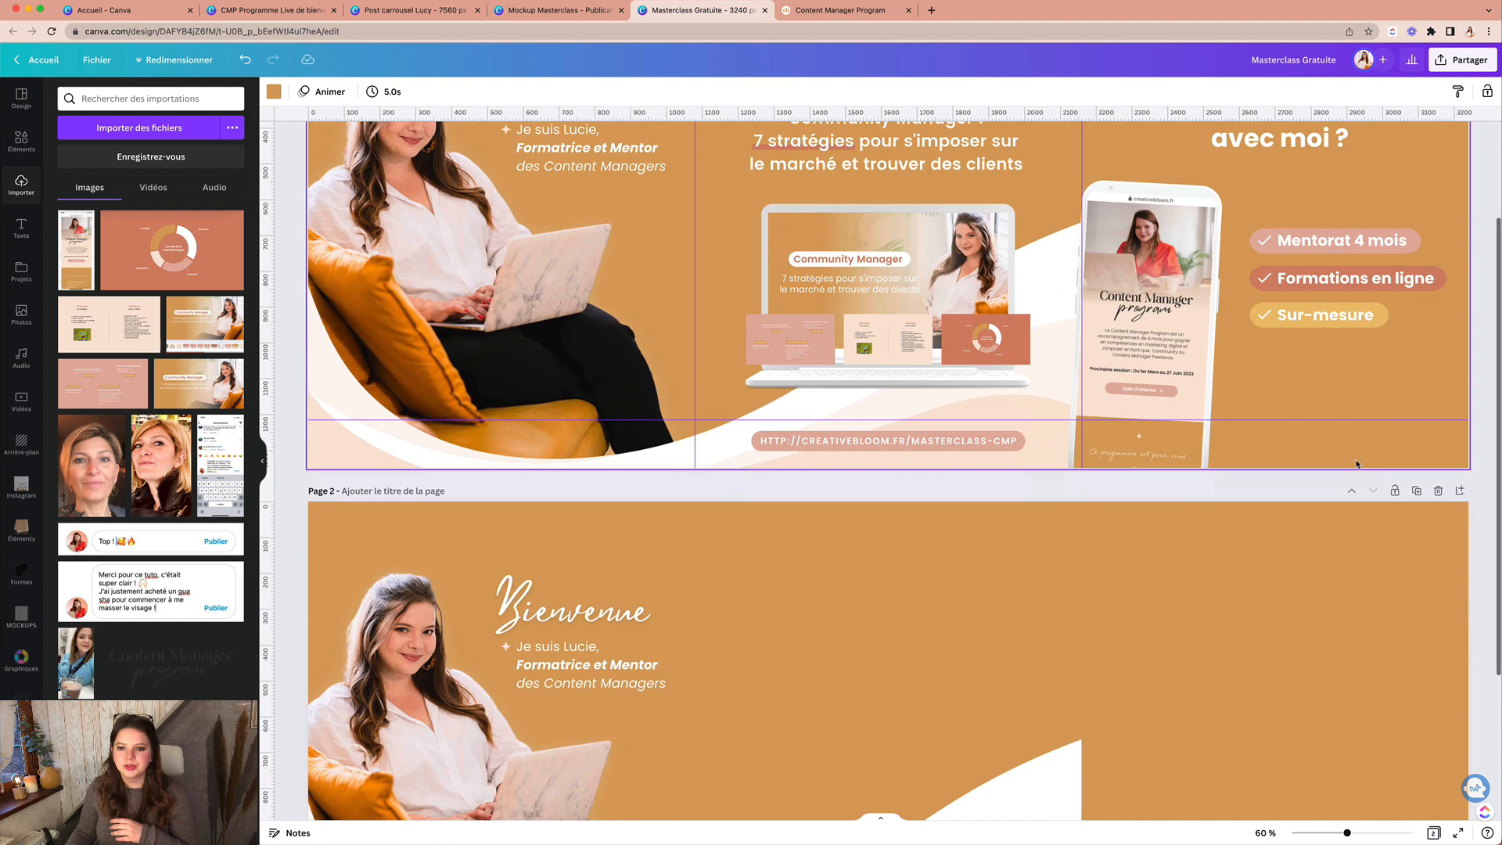
# Step: Nudge the title slightly lower and hide the side panel to view the finished banner
pyautogui.click(930, 597)
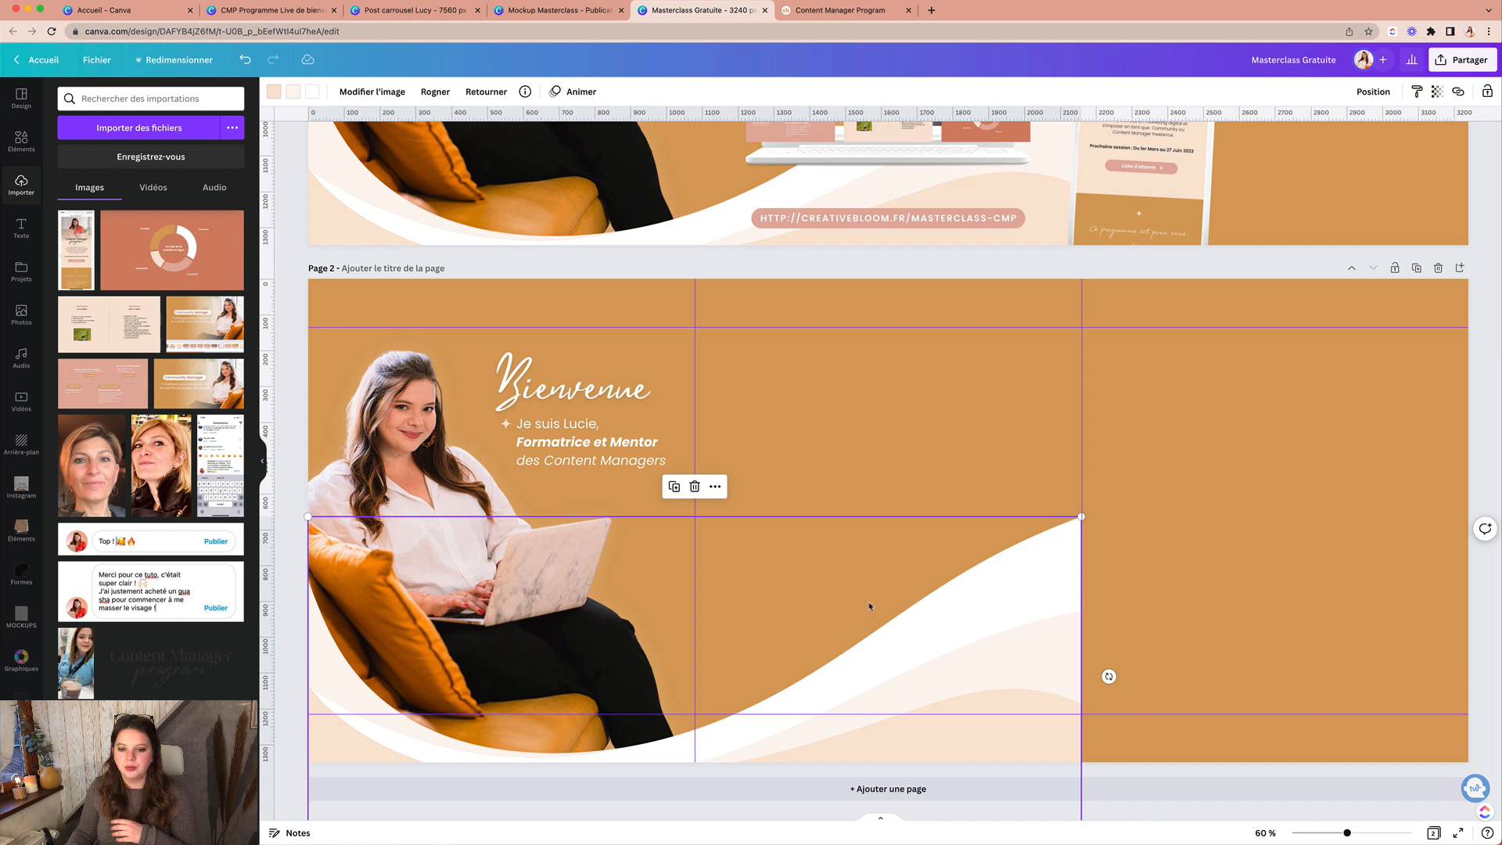
pyautogui.scroll(5, 837, 647)
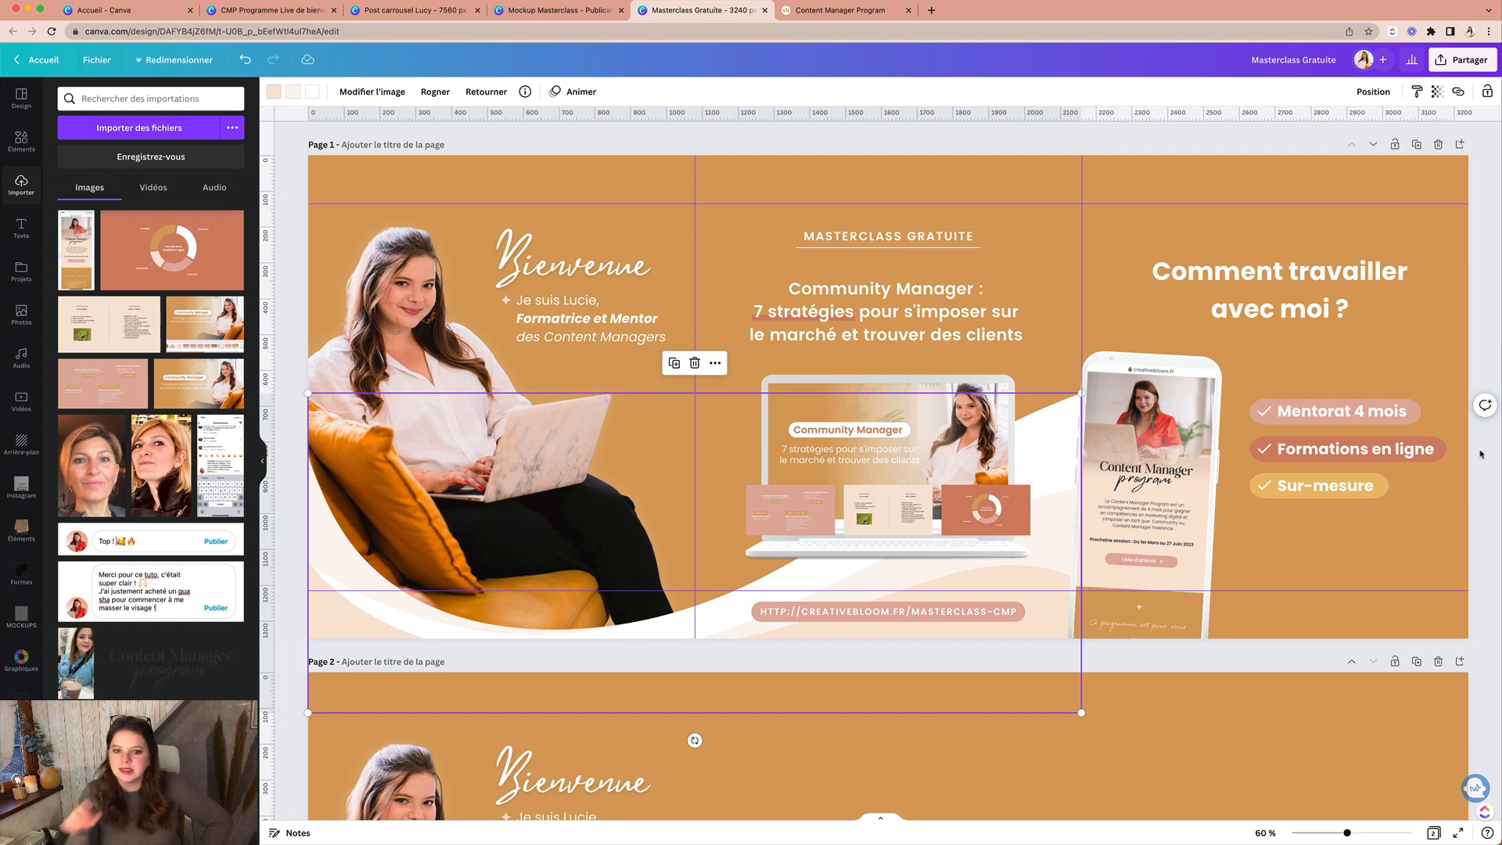
pyautogui.moveTo(1254, 287); pyautogui.dragTo(1253, 287)
pyautogui.click(1383, 369)
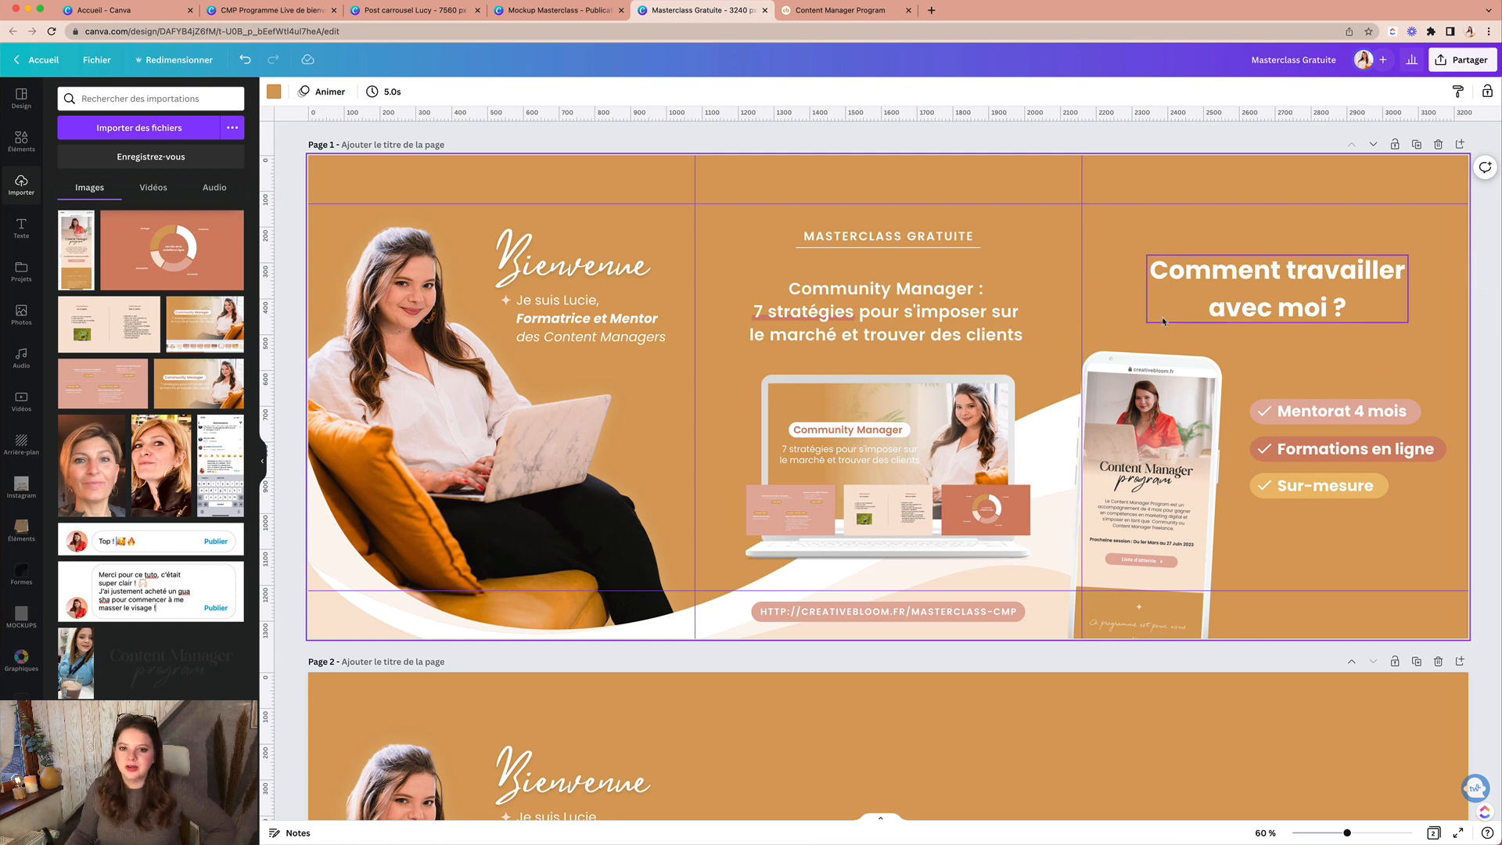
pyautogui.click(264, 463)
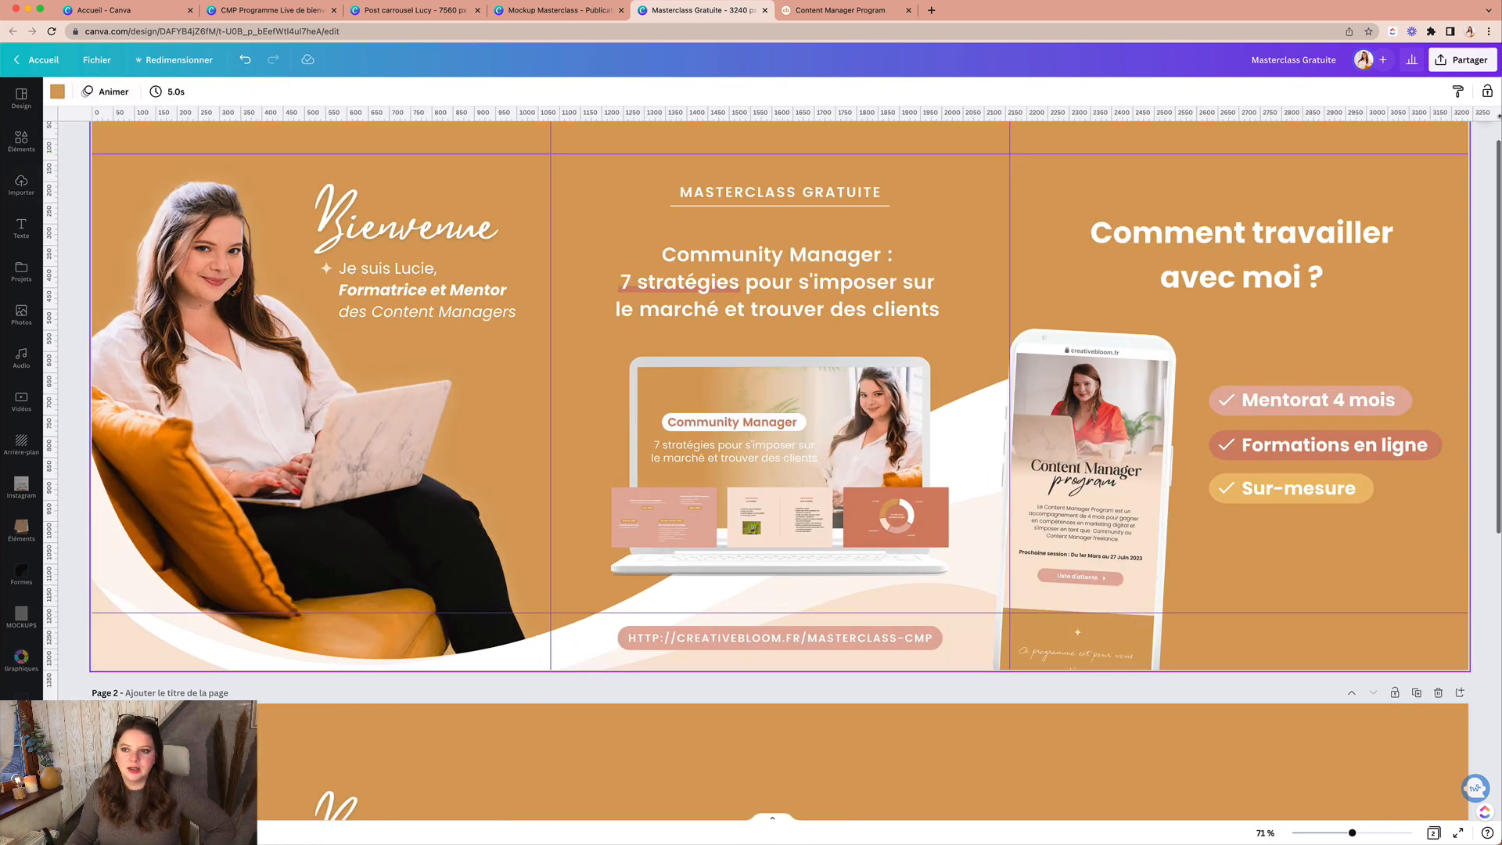
pyautogui.scroll(1, 1295, 323)
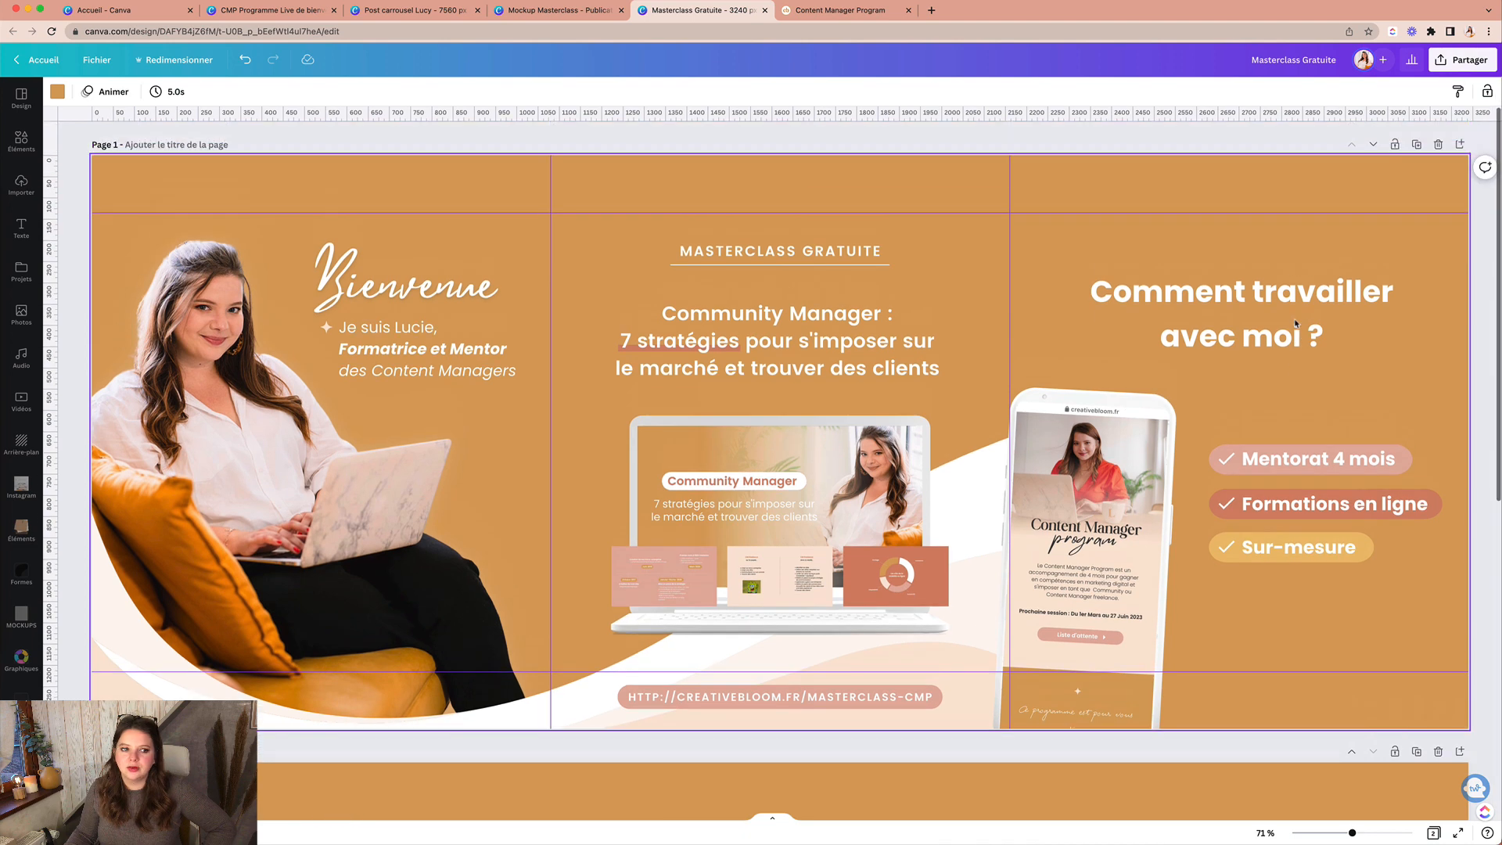
# Step: Download only Page 1 of the design as a 3240 × 1350 px PNG
pyautogui.click(1463, 62)
pyautogui.click(1459, 348)
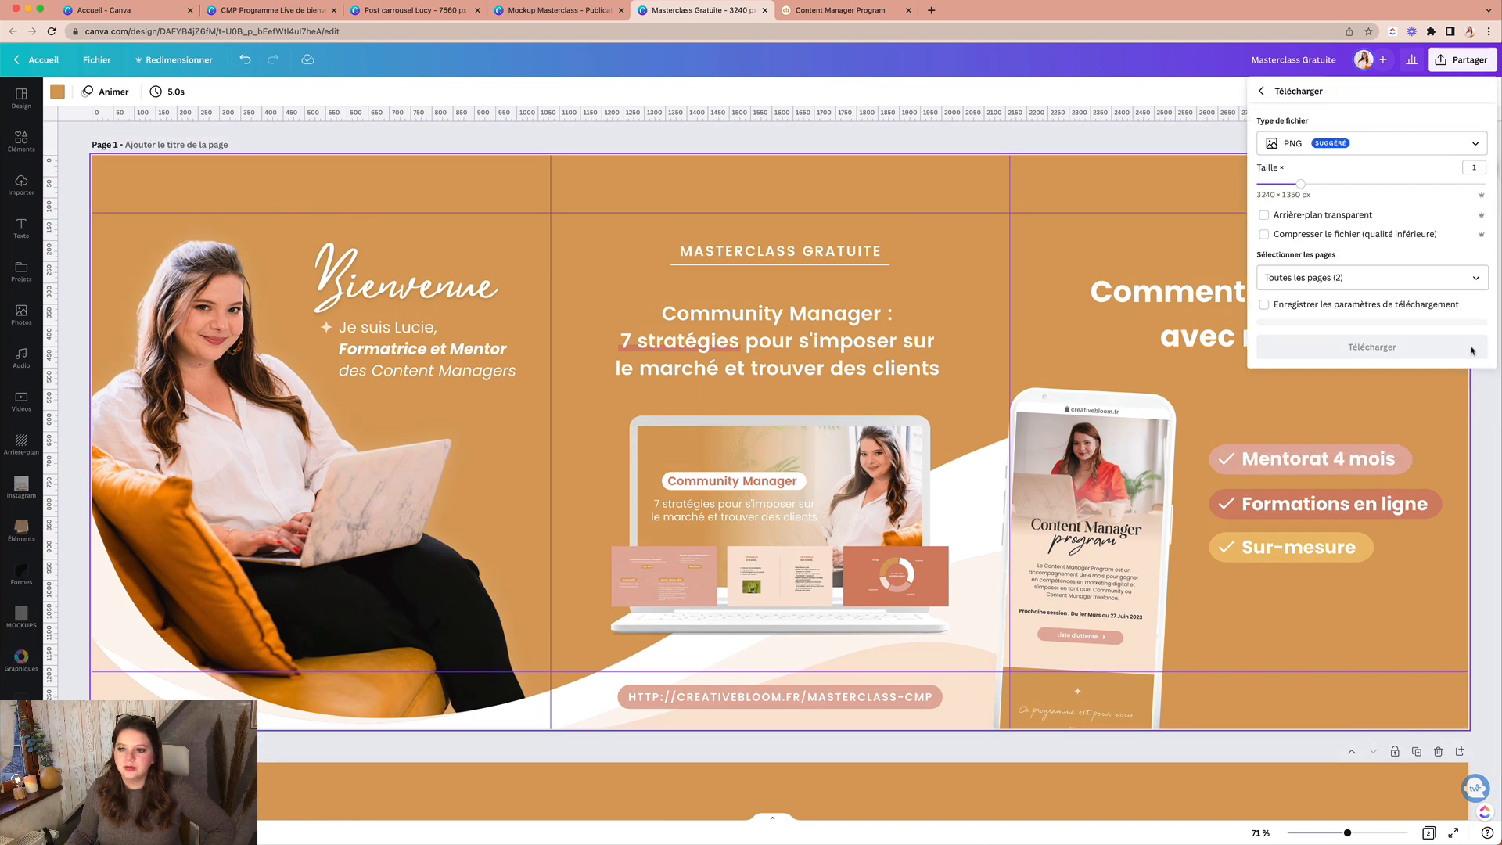
pyautogui.click(1477, 281)
pyautogui.click(1475, 312)
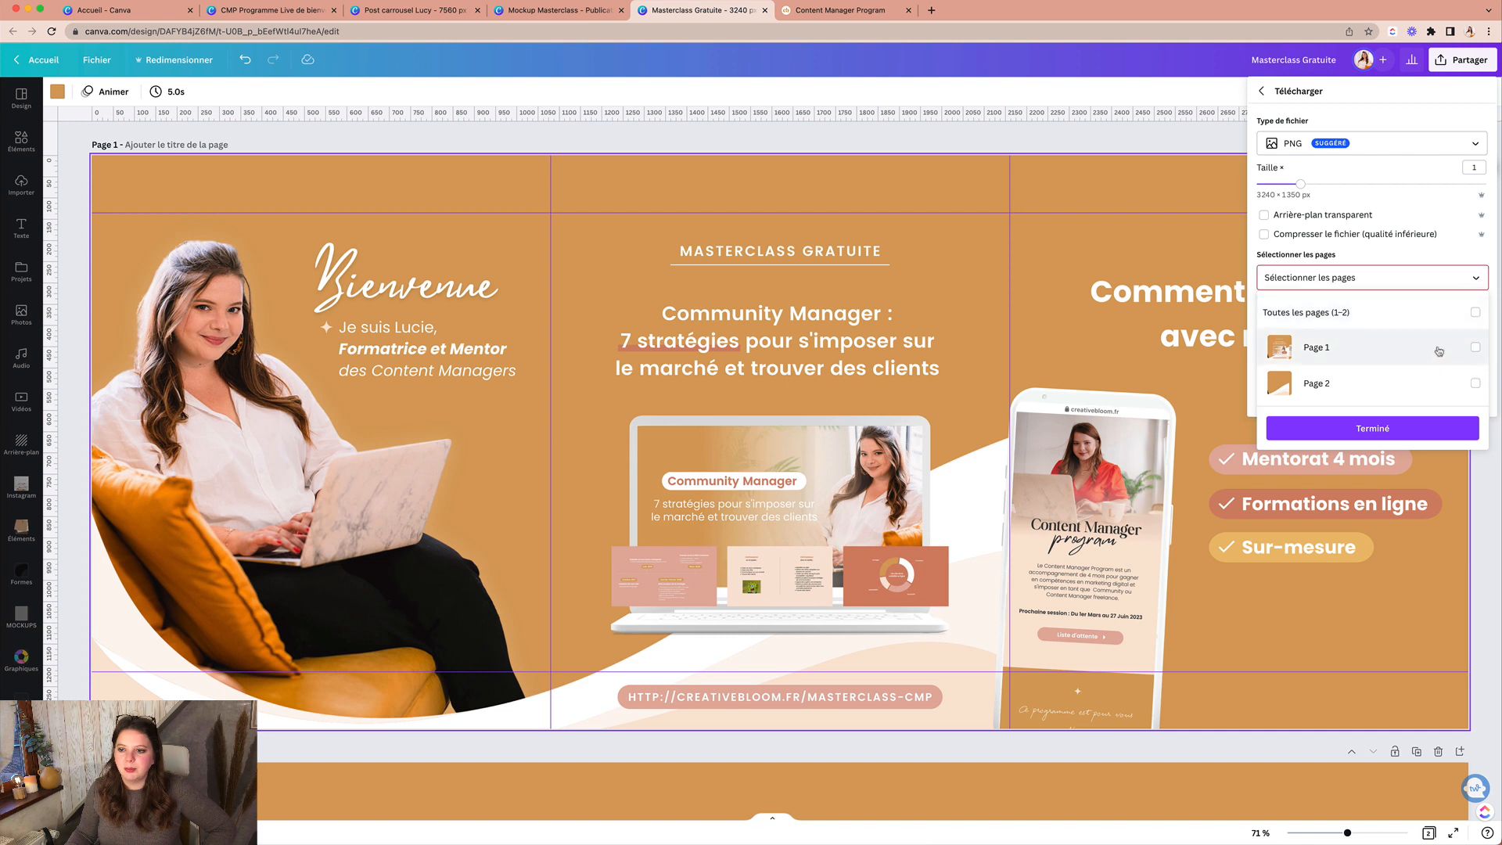
pyautogui.click(1436, 348)
pyautogui.click(1402, 432)
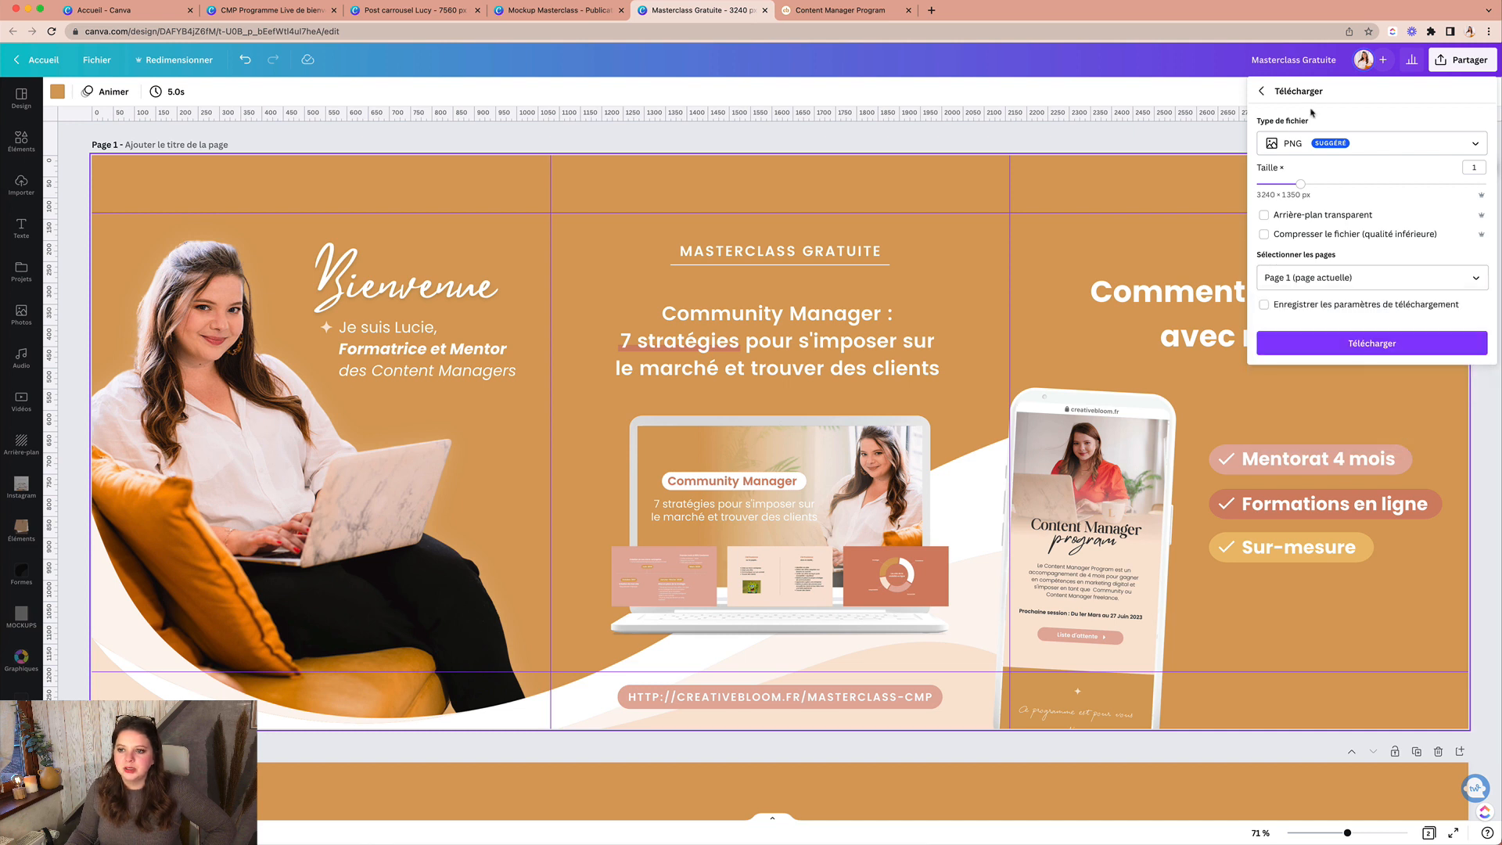
pyautogui.click(1363, 350)
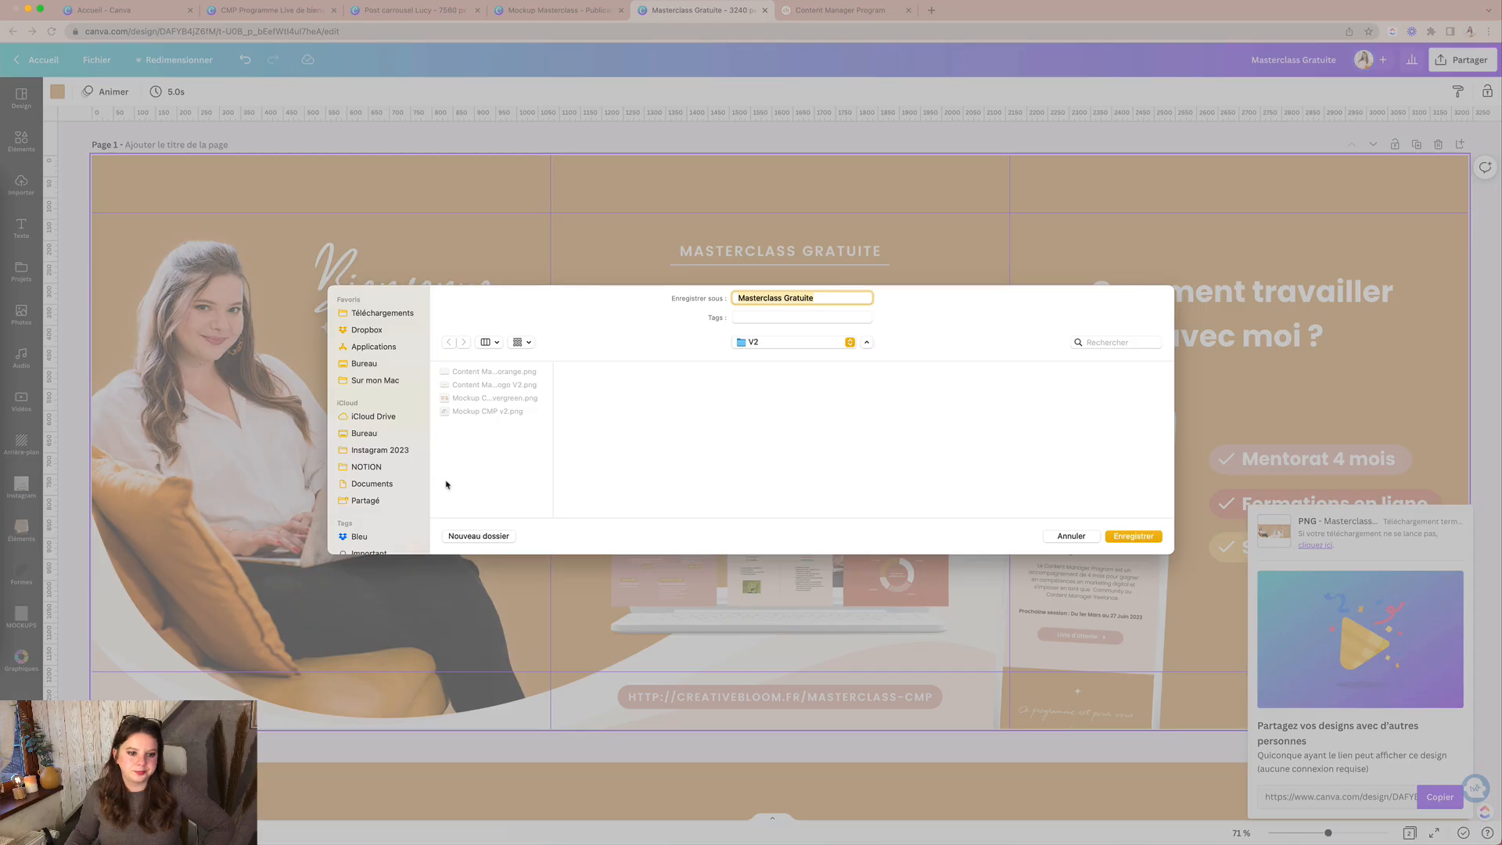
# Step: Create a new 'Posts épinglés' folder inside Instagram 2023
pyautogui.click(389, 451)
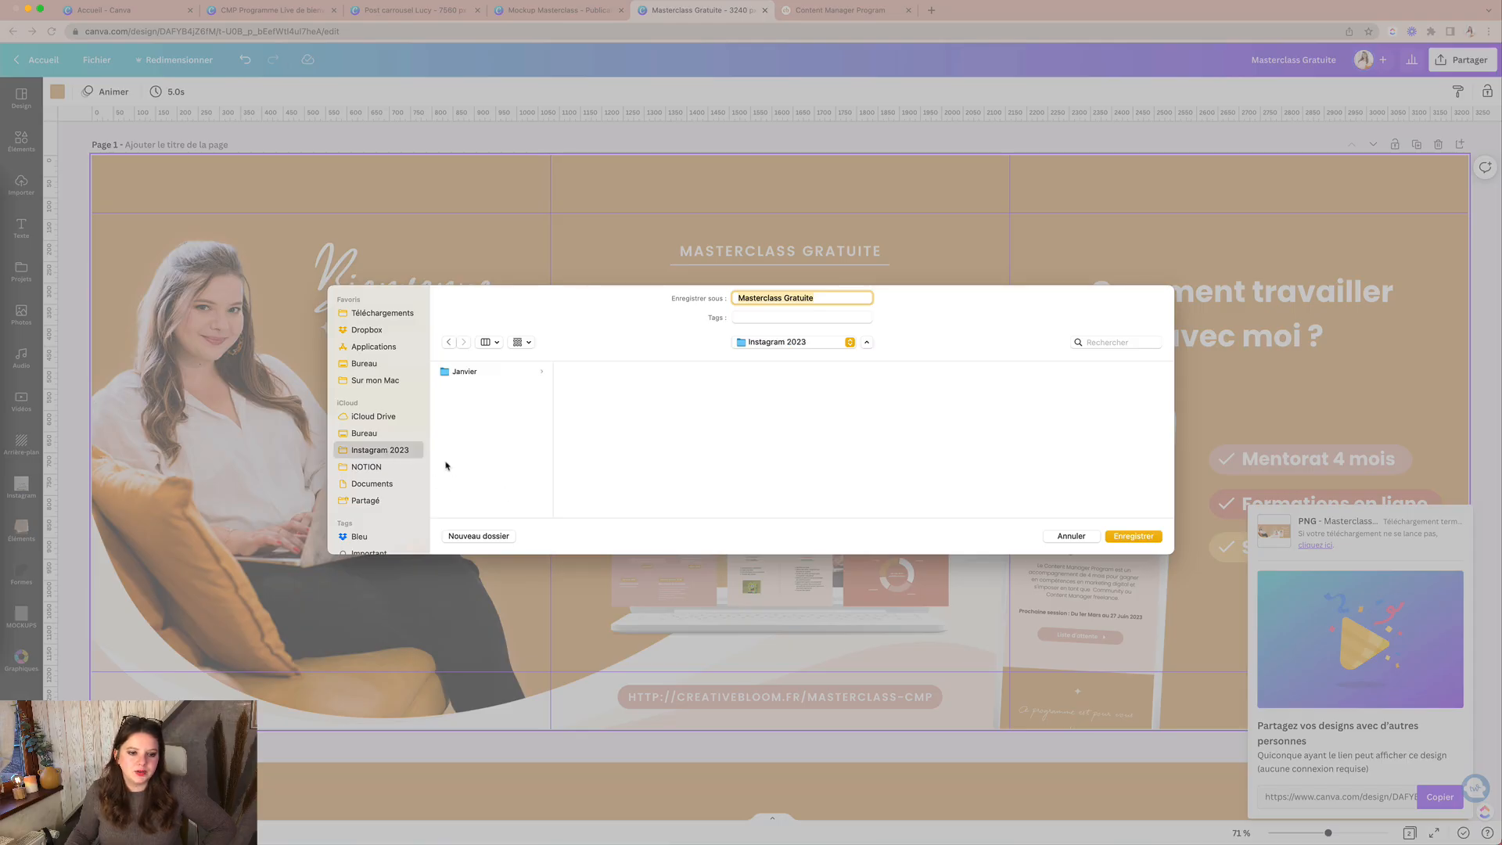
pyautogui.click(485, 536)
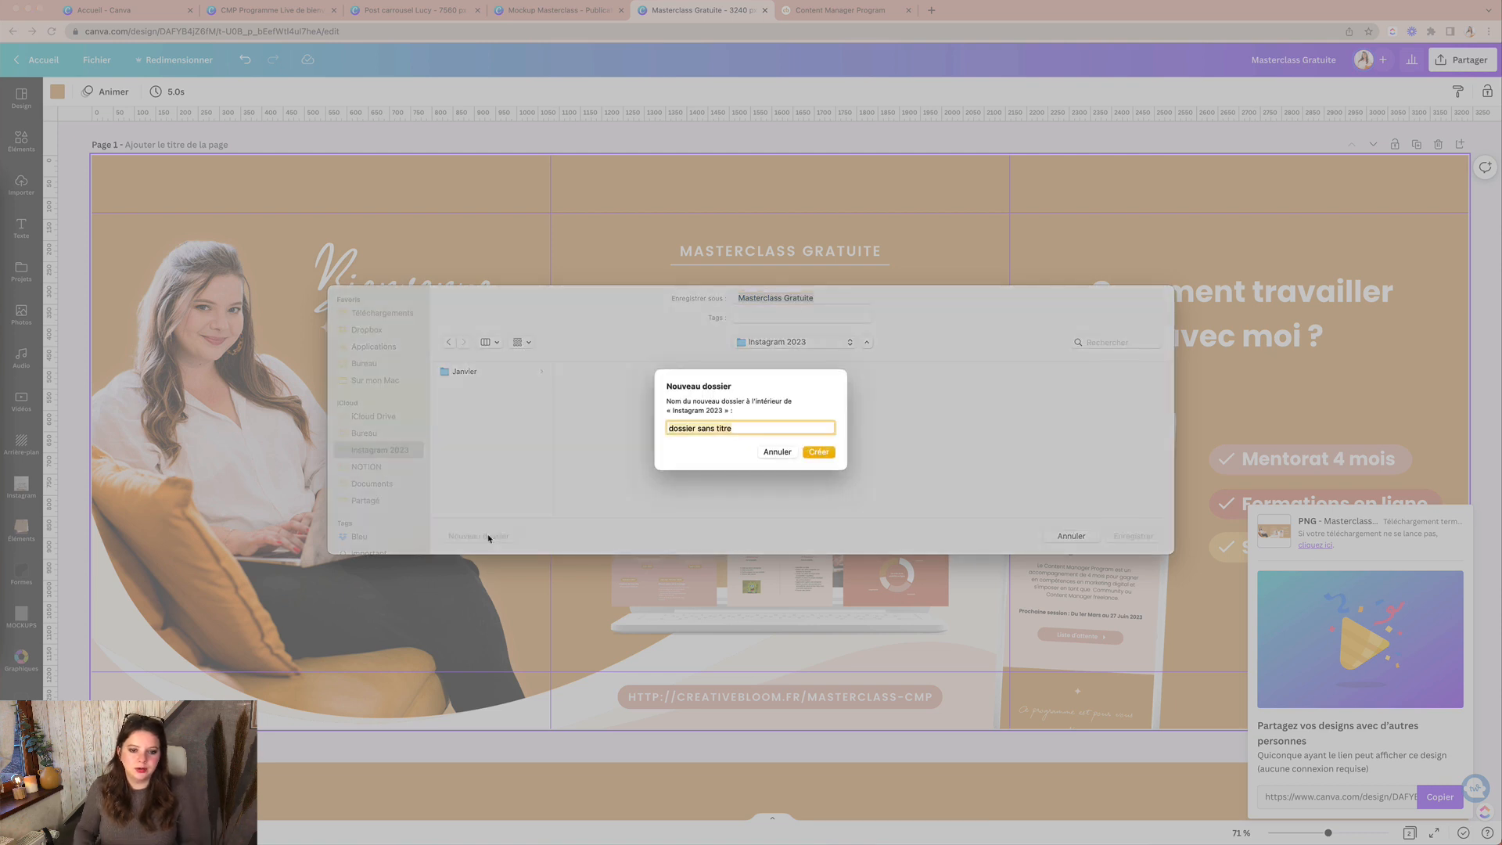
pyautogui.write('Posts')
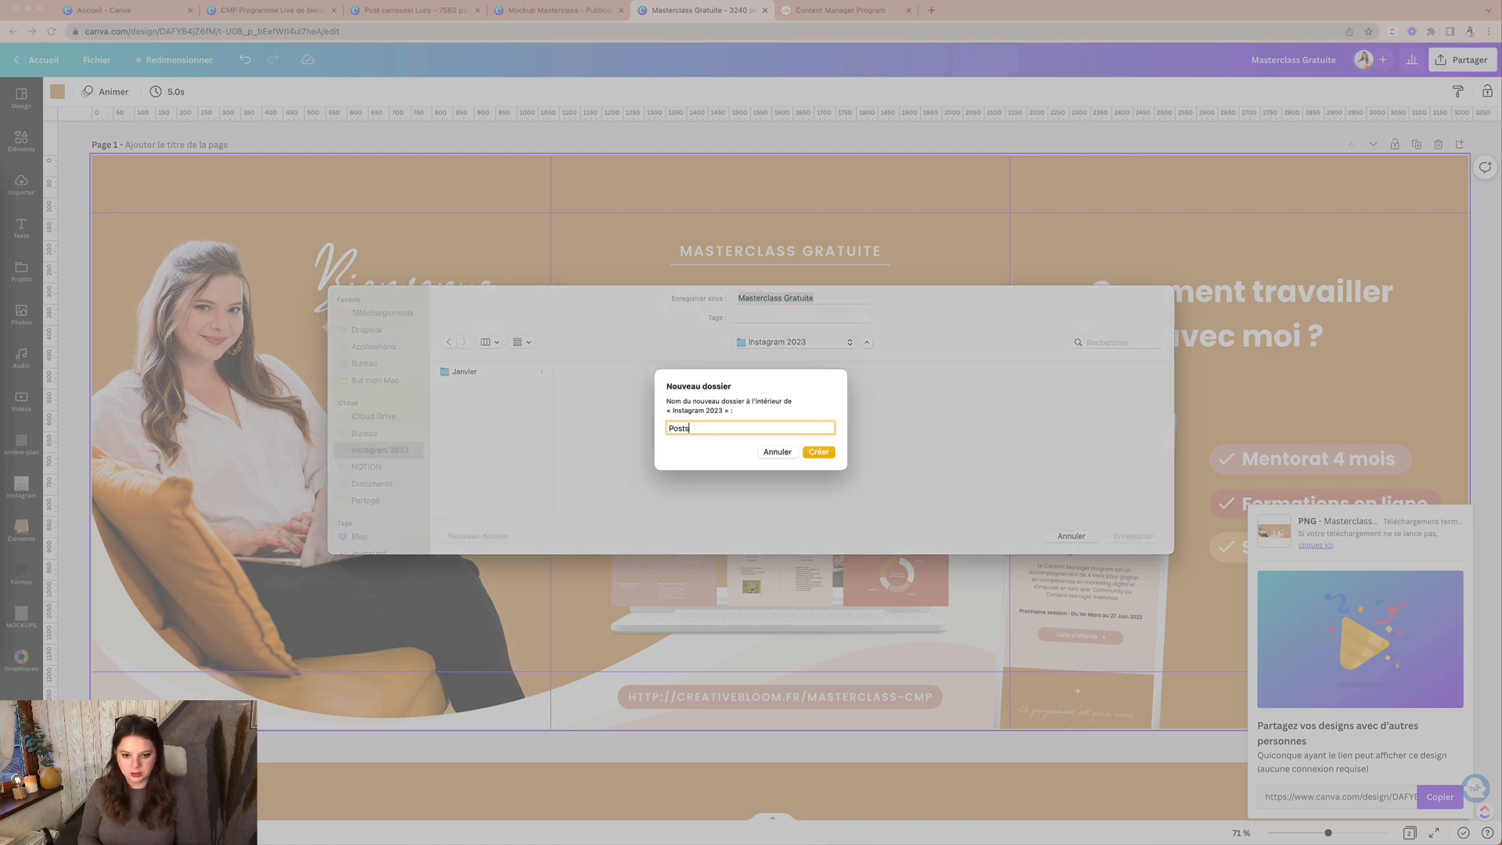
pyautogui.write(' épinglés')
pyautogui.press('Return')
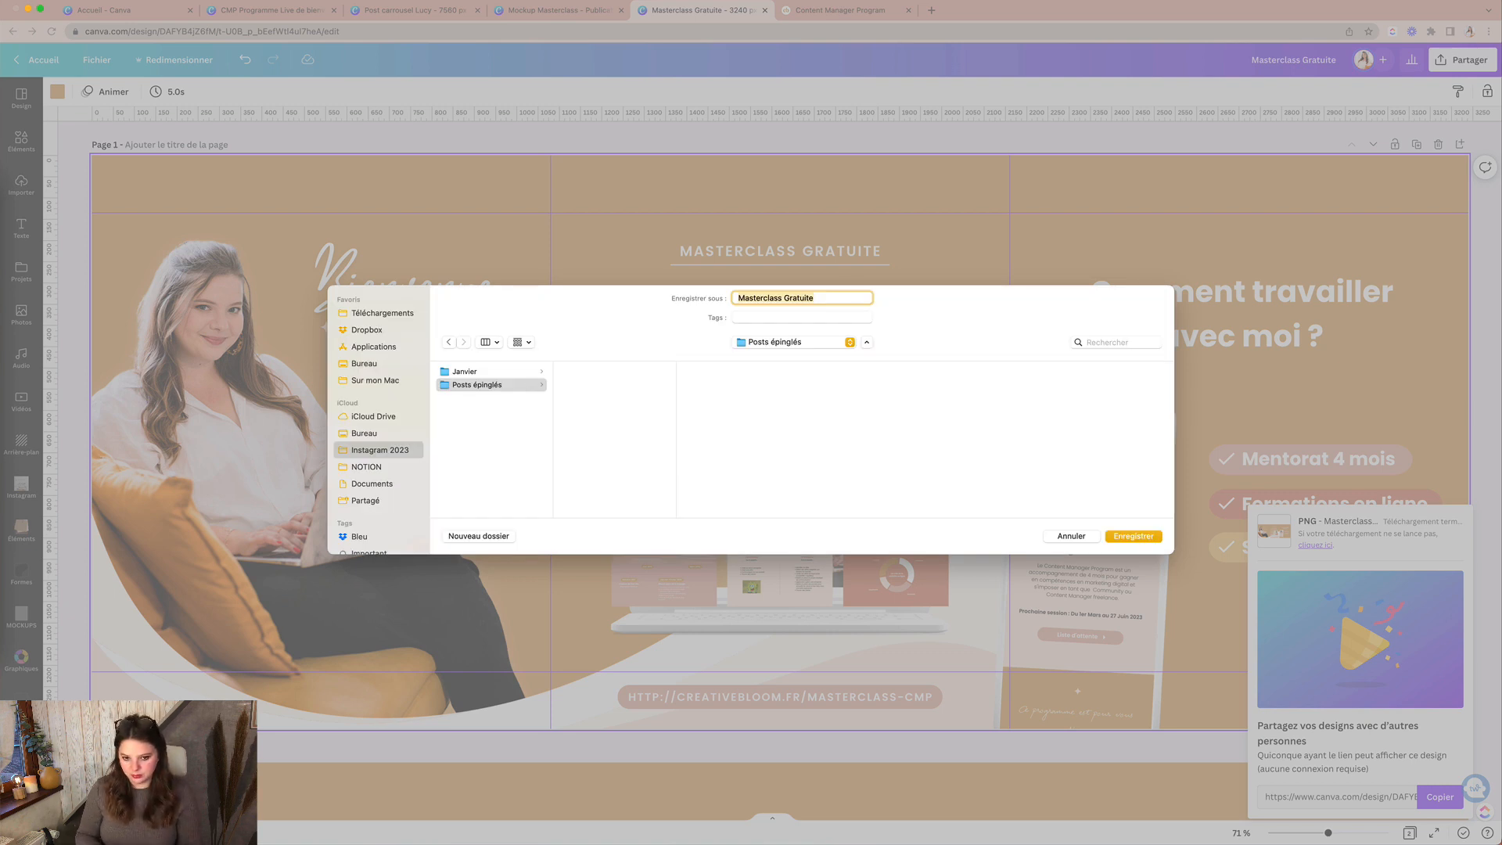
# Step: Name the file 'Slides 1, 2 et 3' and save the PNG there
pyautogui.write('Slide 1, 2 et 3')
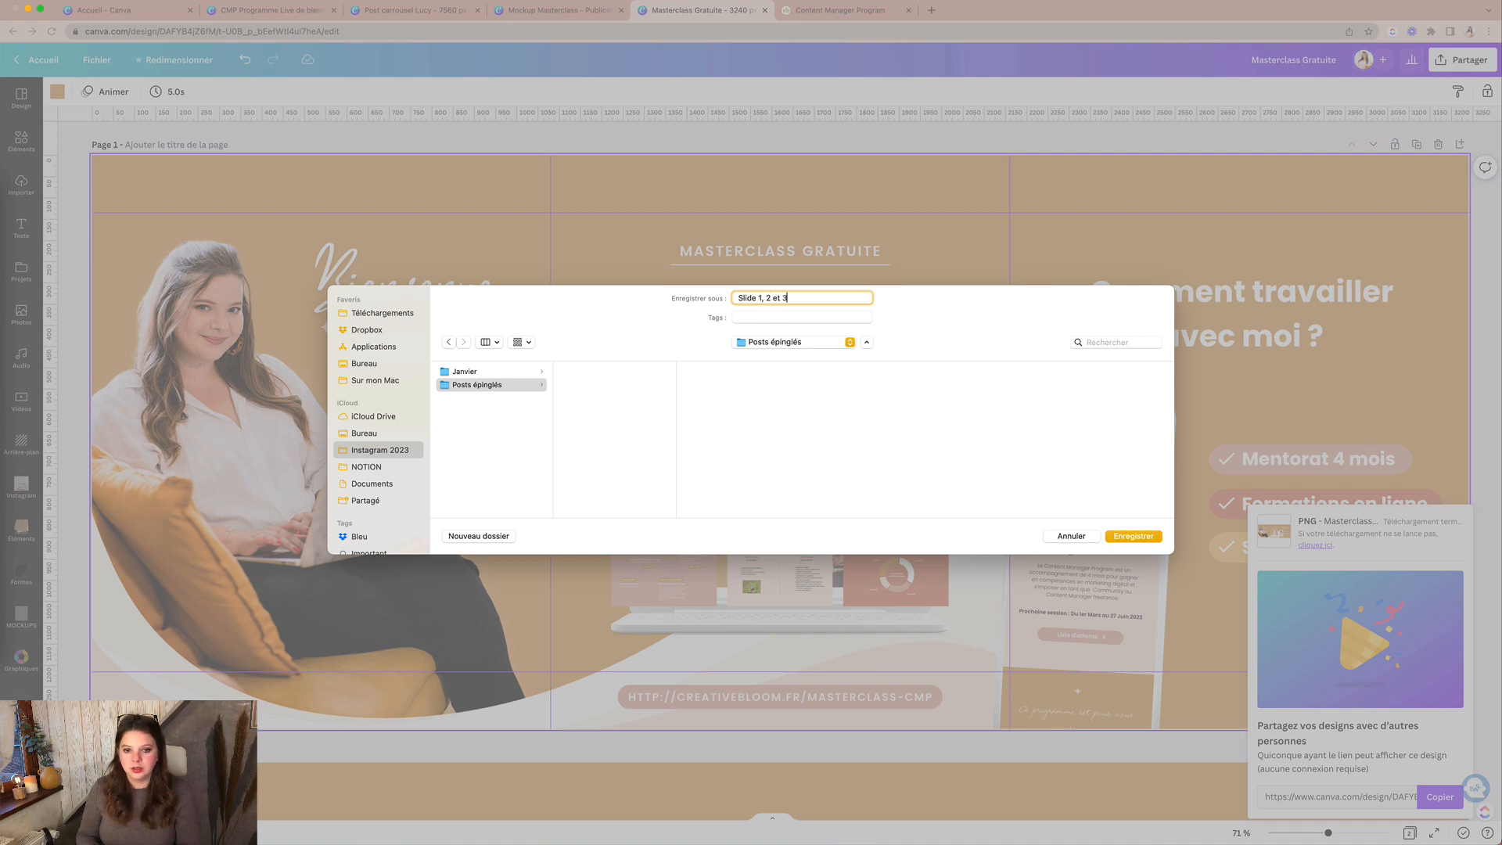
pyautogui.click(760, 298)
pyautogui.write('s')
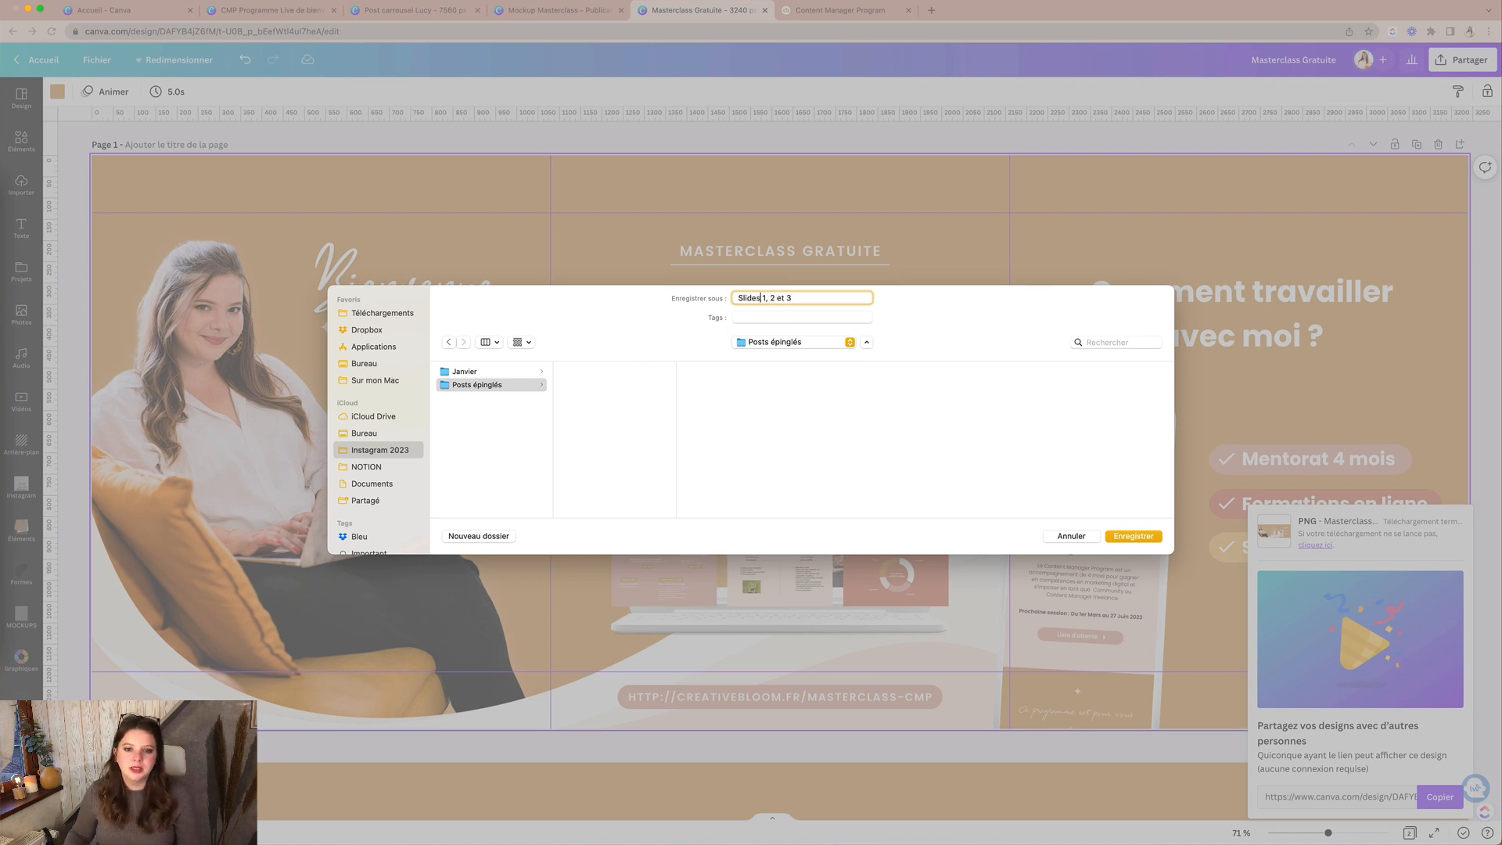
pyautogui.press('Return')
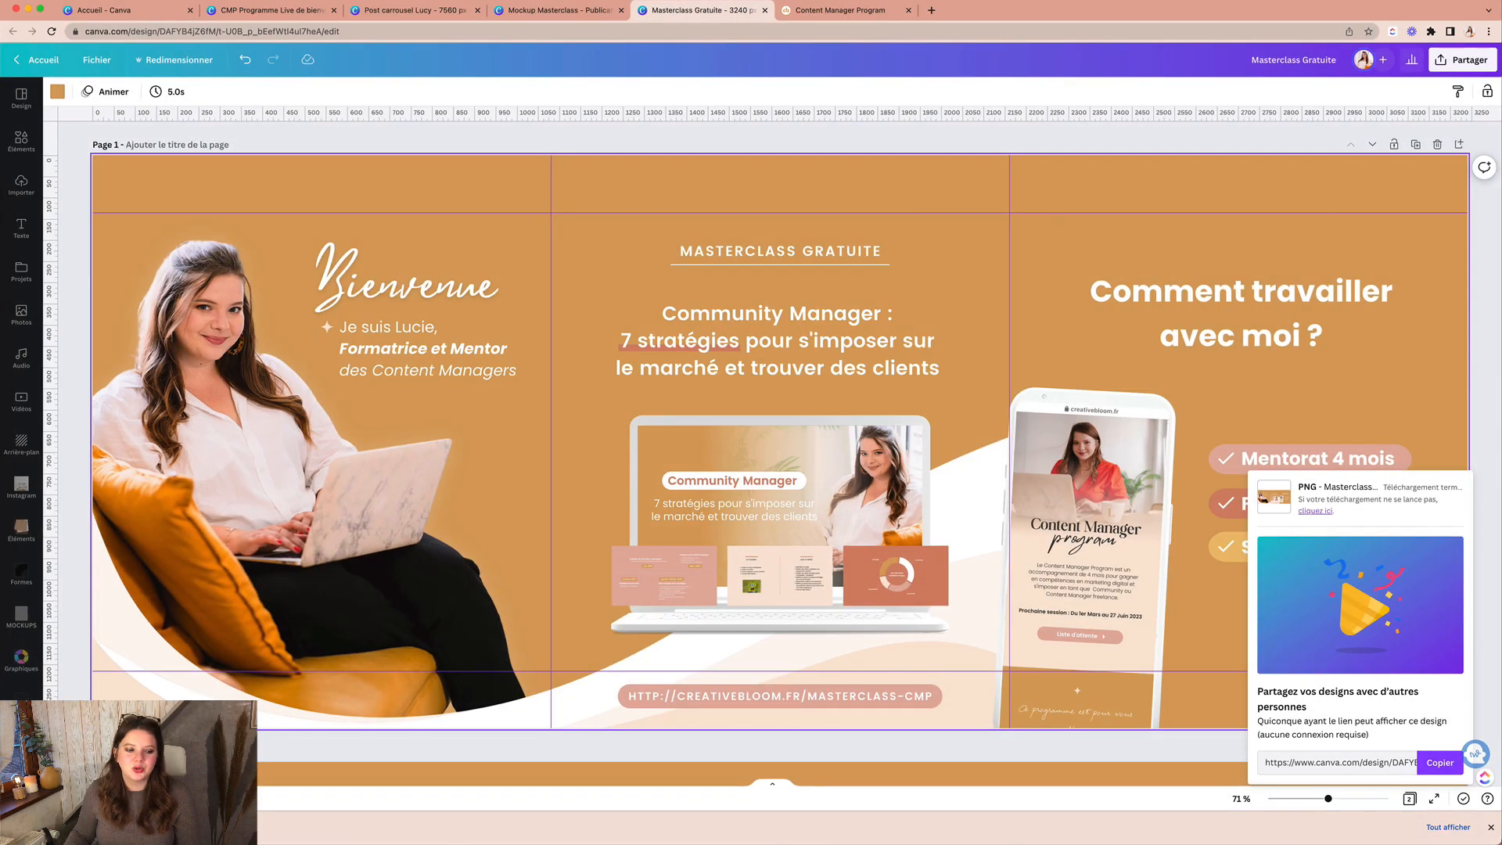
# Step: Open the PineTools split-image page in a new browser tab
pyautogui.click(931, 11)
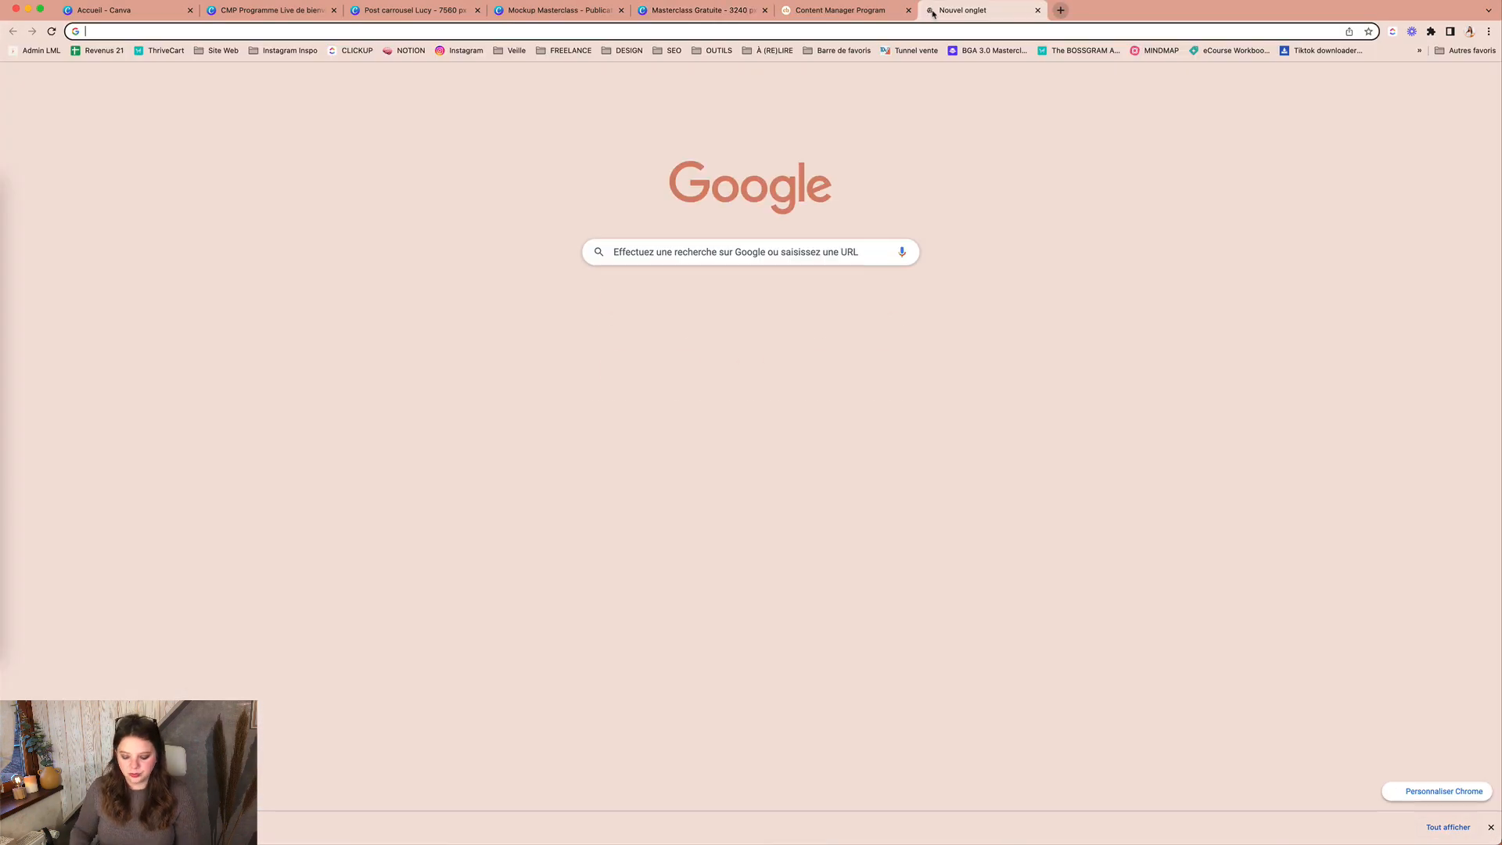
pyautogui.write('pinetools')
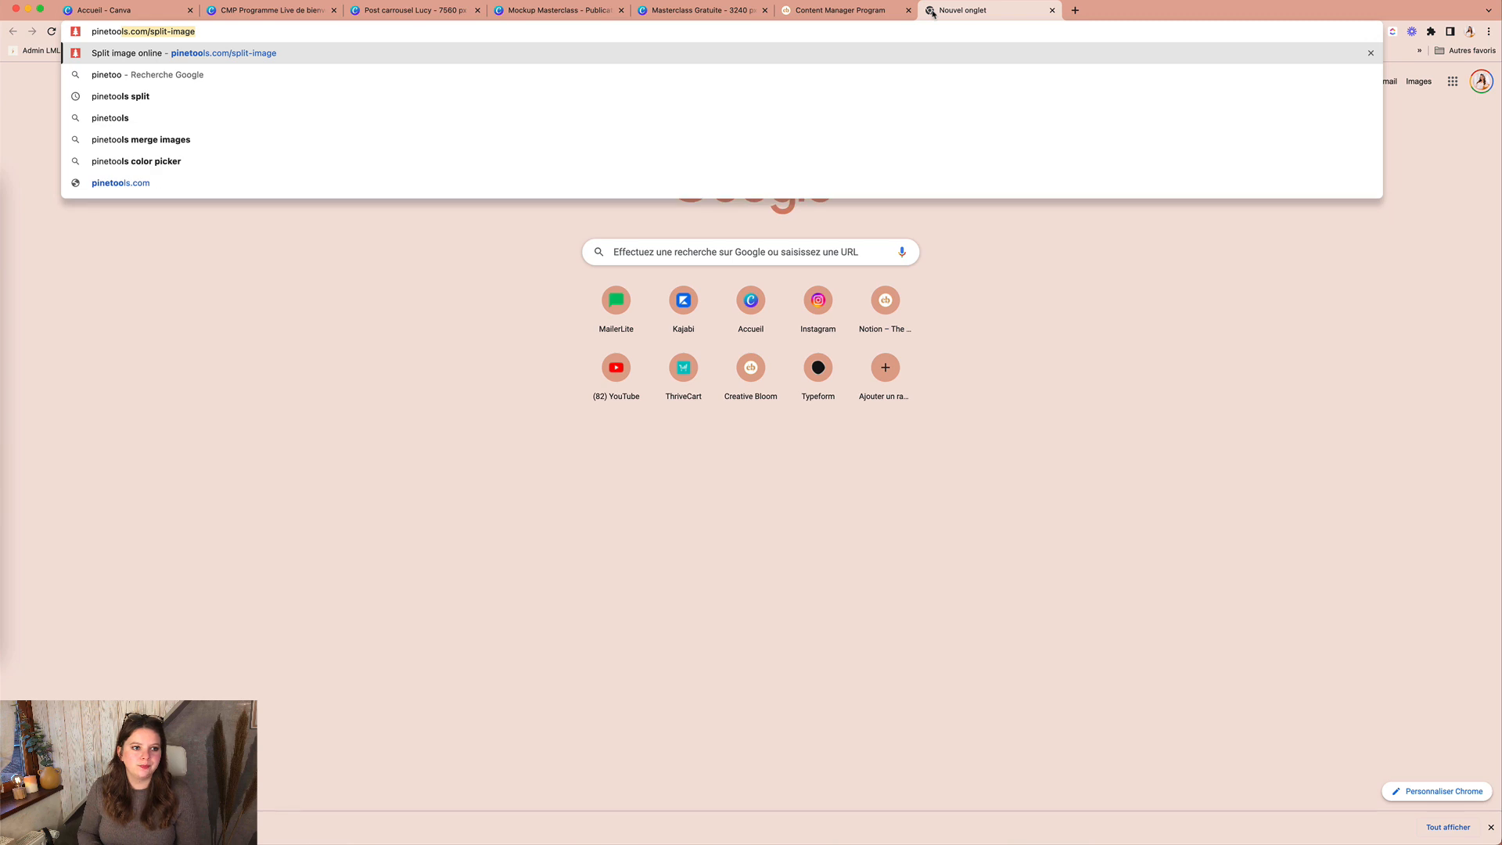
pyautogui.press('Return')
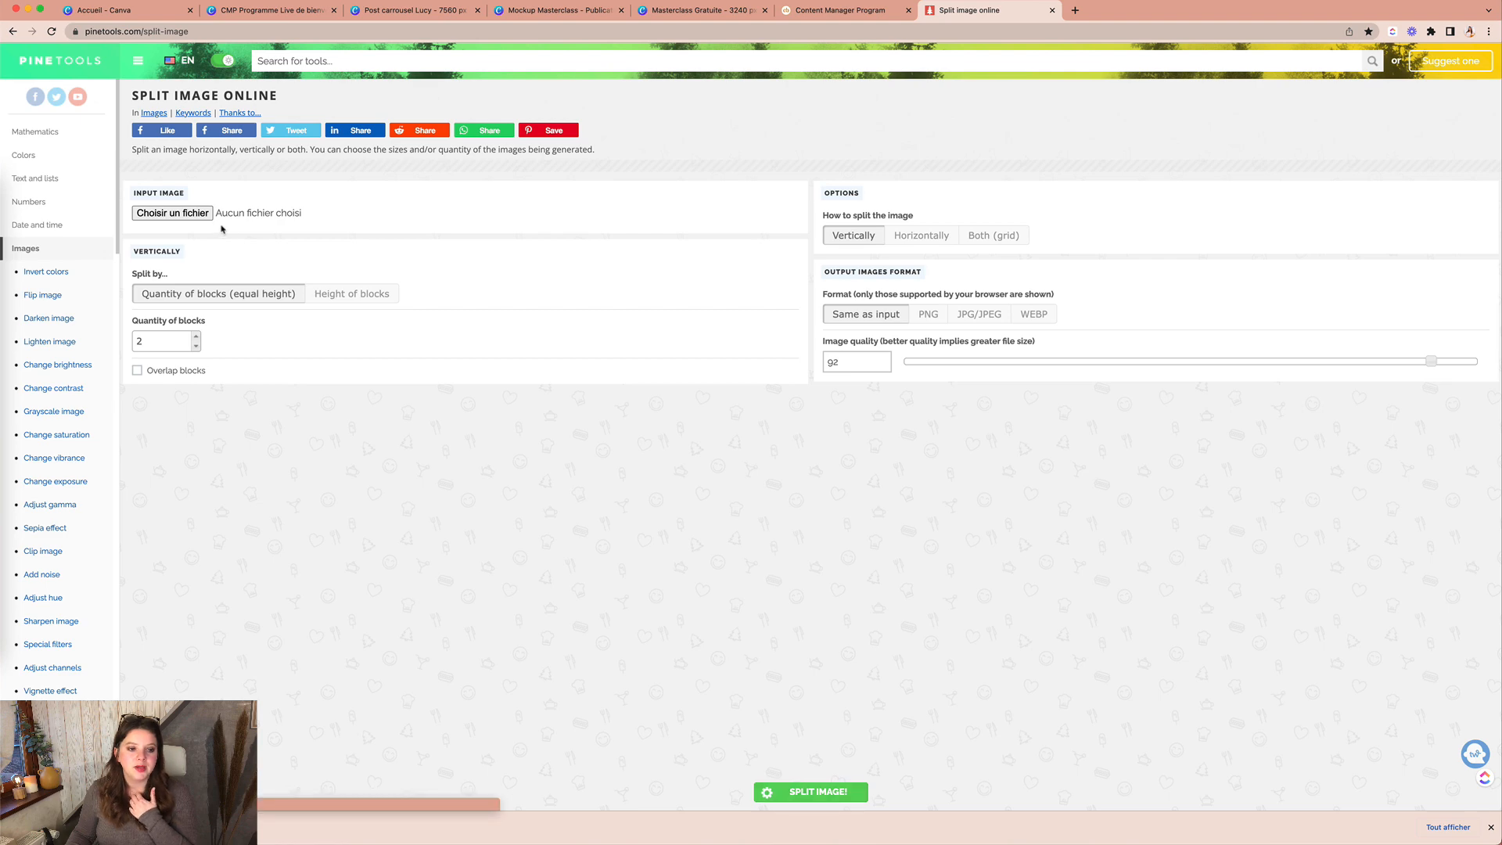
# Step: Load Slides 1, 2 et 3.png from Instagram 2023 > Posts épinglés as the input image
pyautogui.click(177, 213)
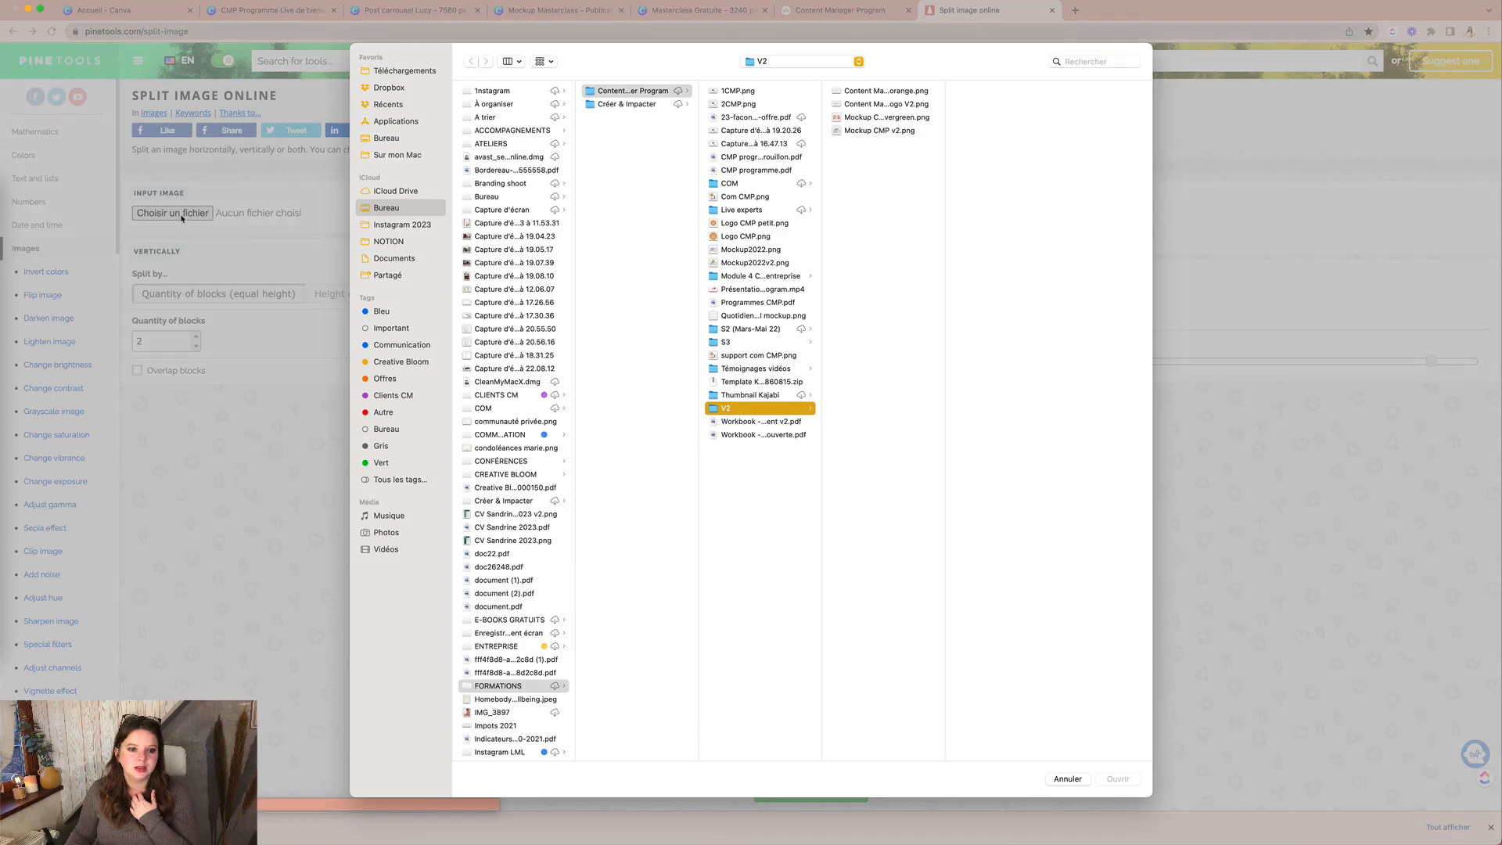
pyautogui.click(399, 225)
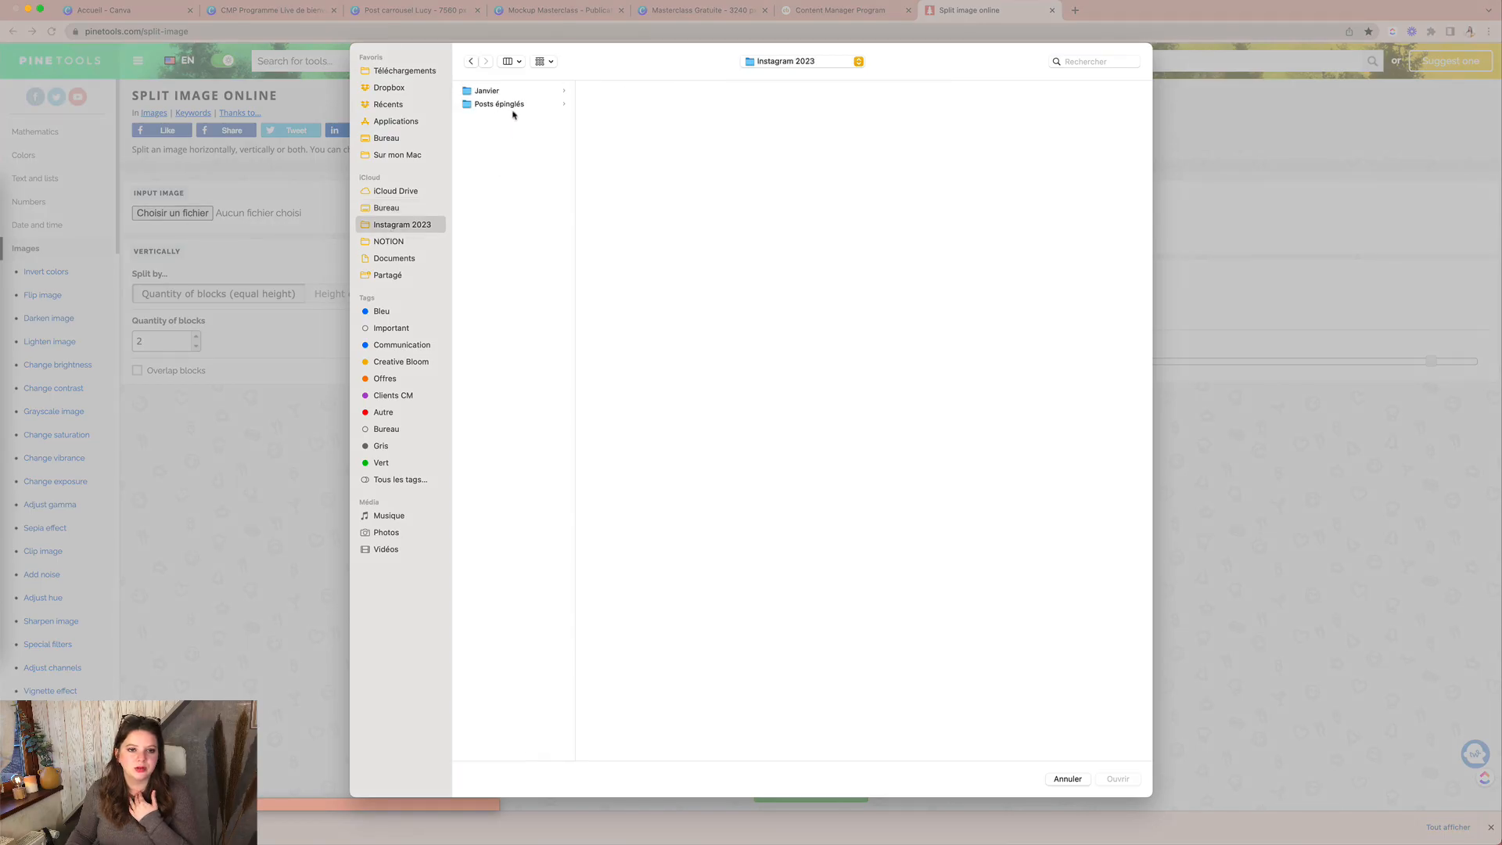
pyautogui.click(514, 105)
pyautogui.click(610, 92)
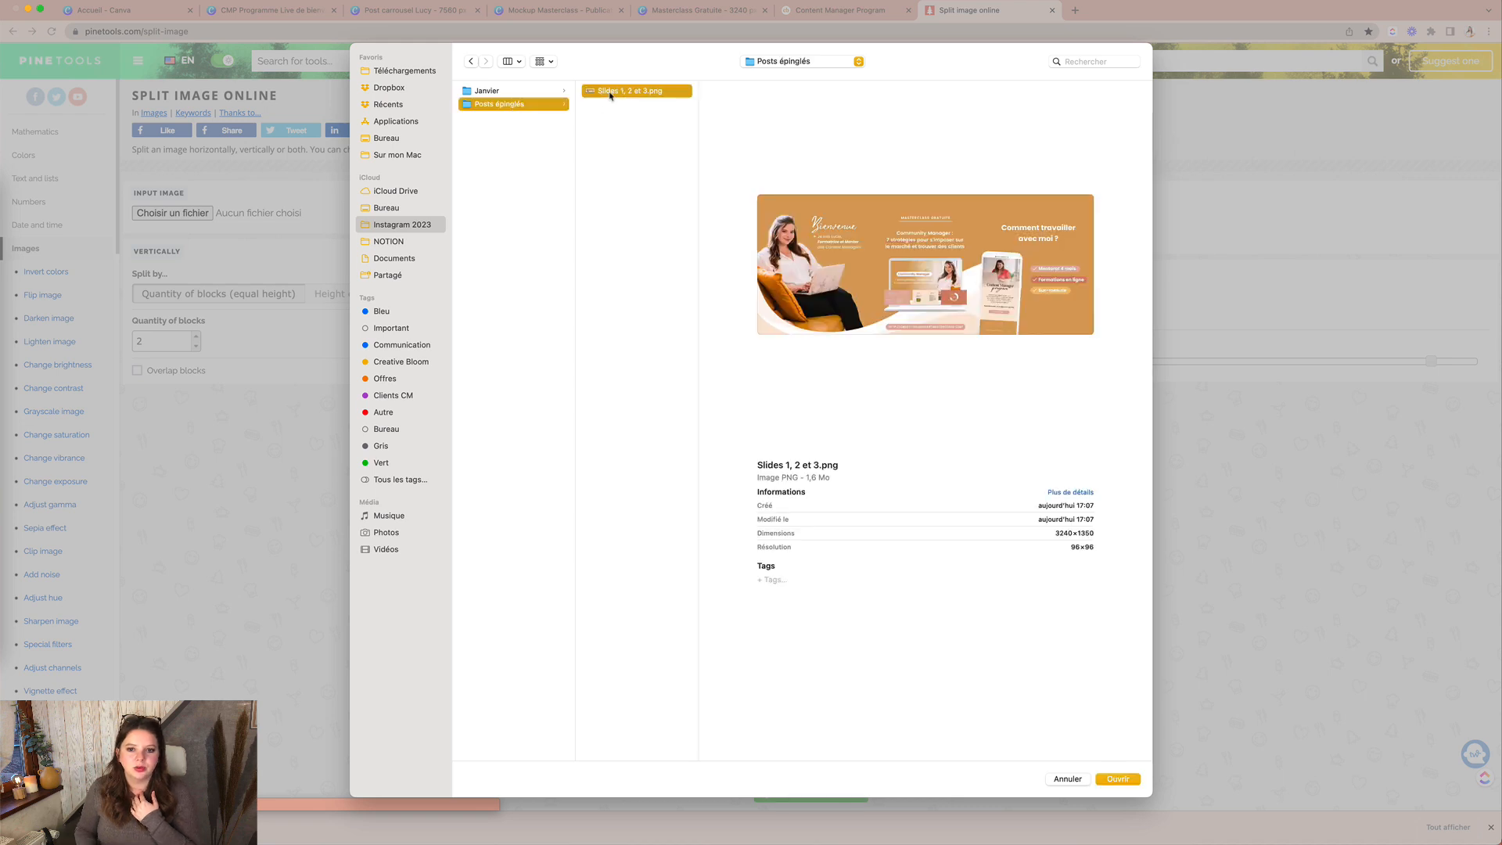
pyautogui.doubleClick(610, 92)
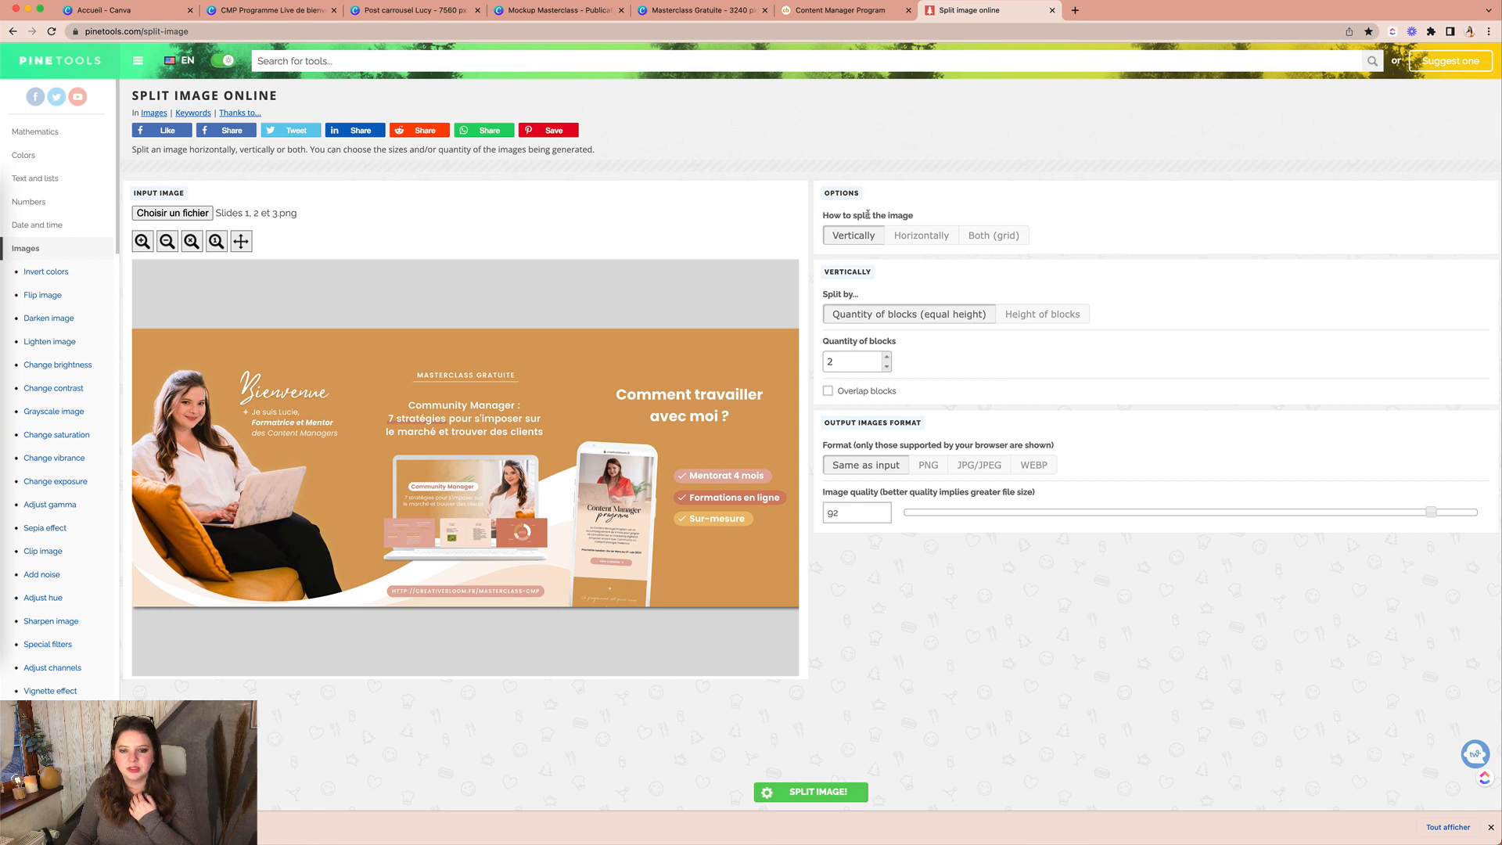
# Step: Split the image horizontally into 1080-px-wide blocks with PNG output
pyautogui.click(916, 240)
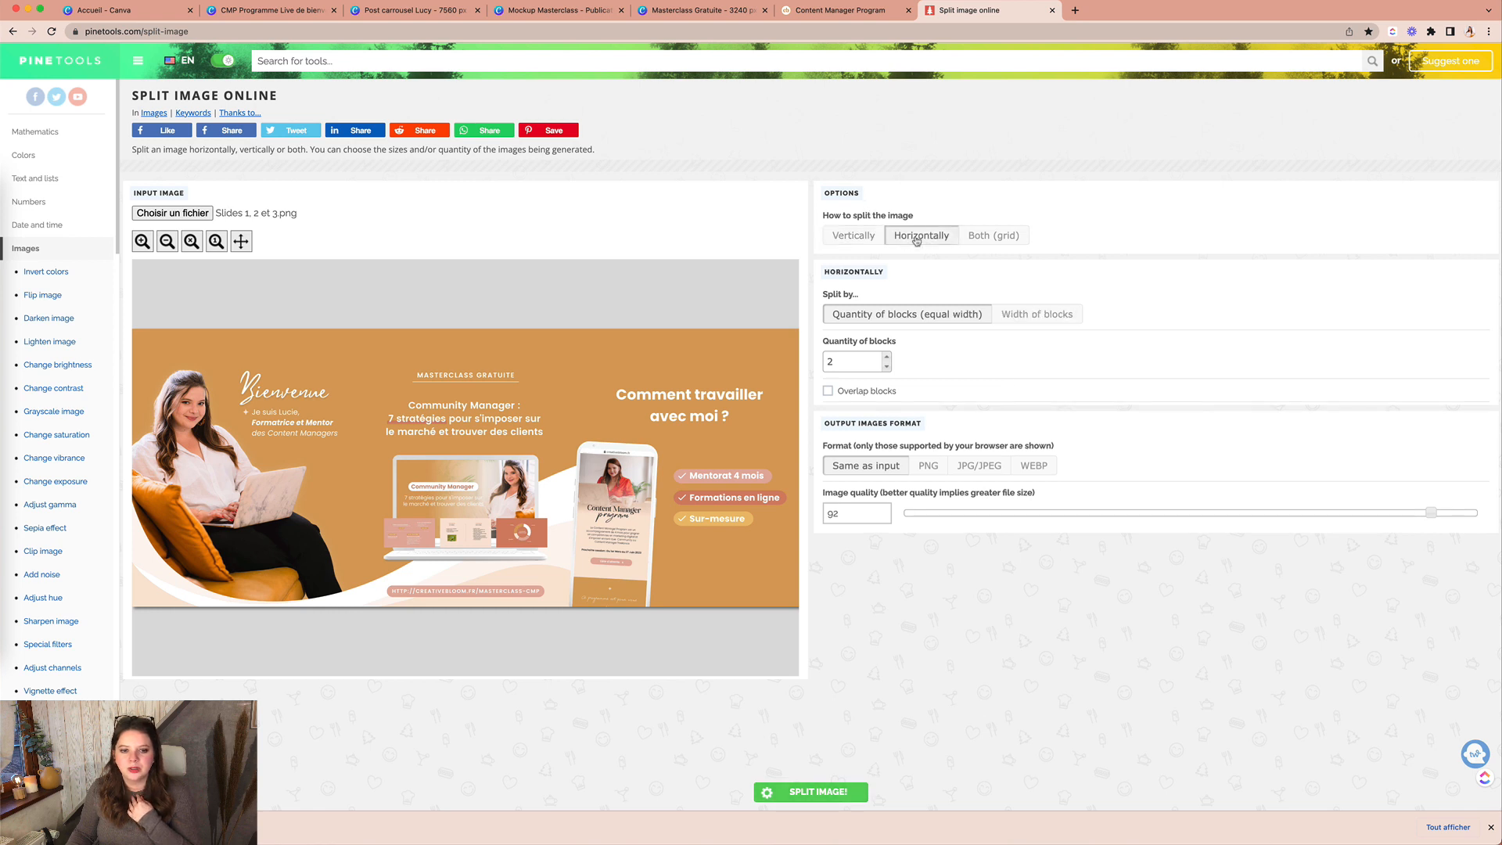
pyautogui.click(1031, 319)
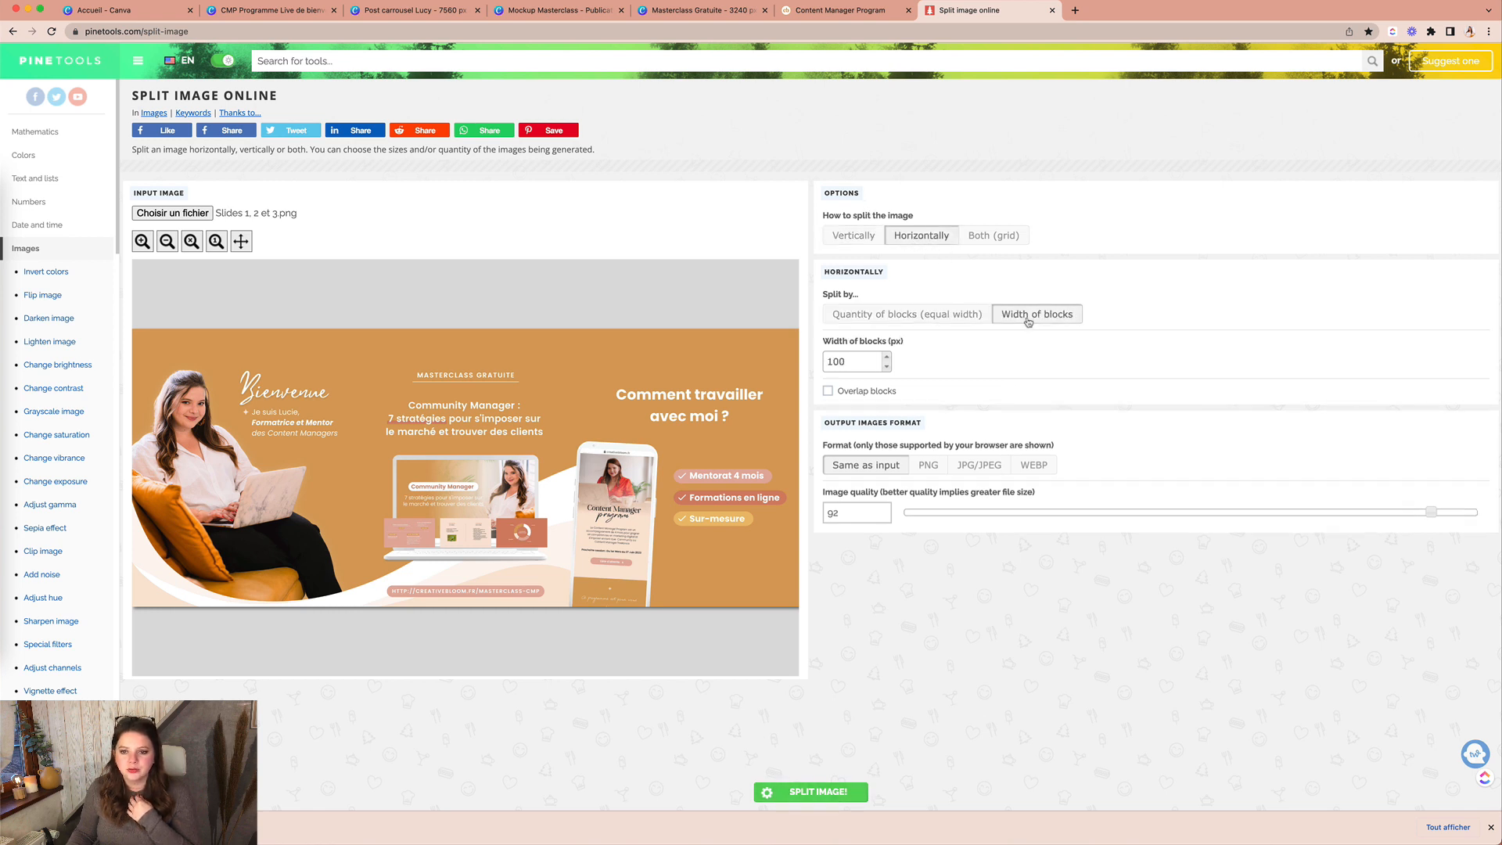
pyautogui.click(859, 362)
pyautogui.press('BackSpace')
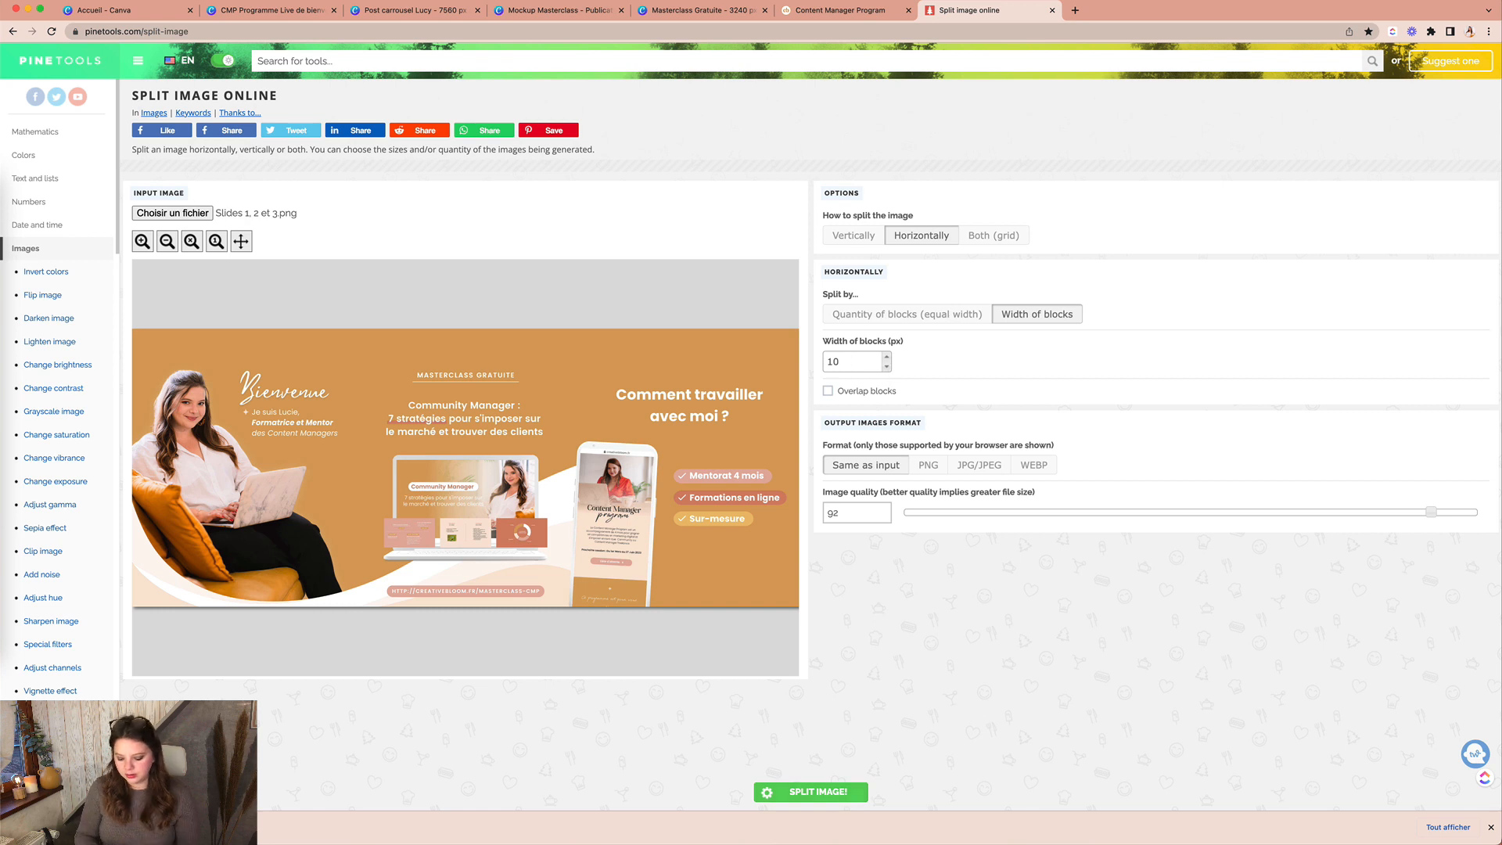
pyautogui.write('80')
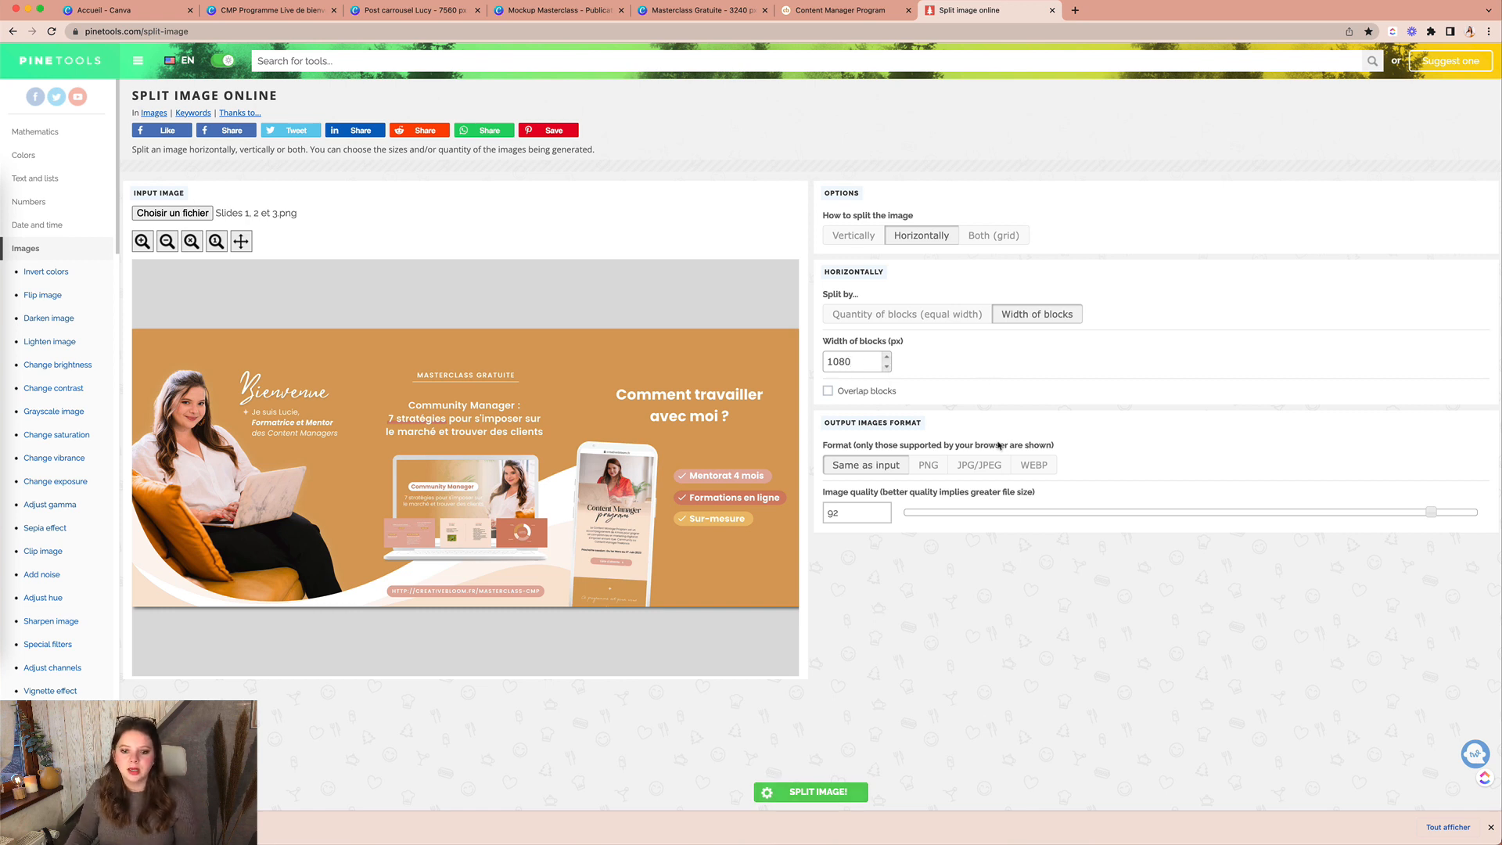
pyautogui.click(926, 468)
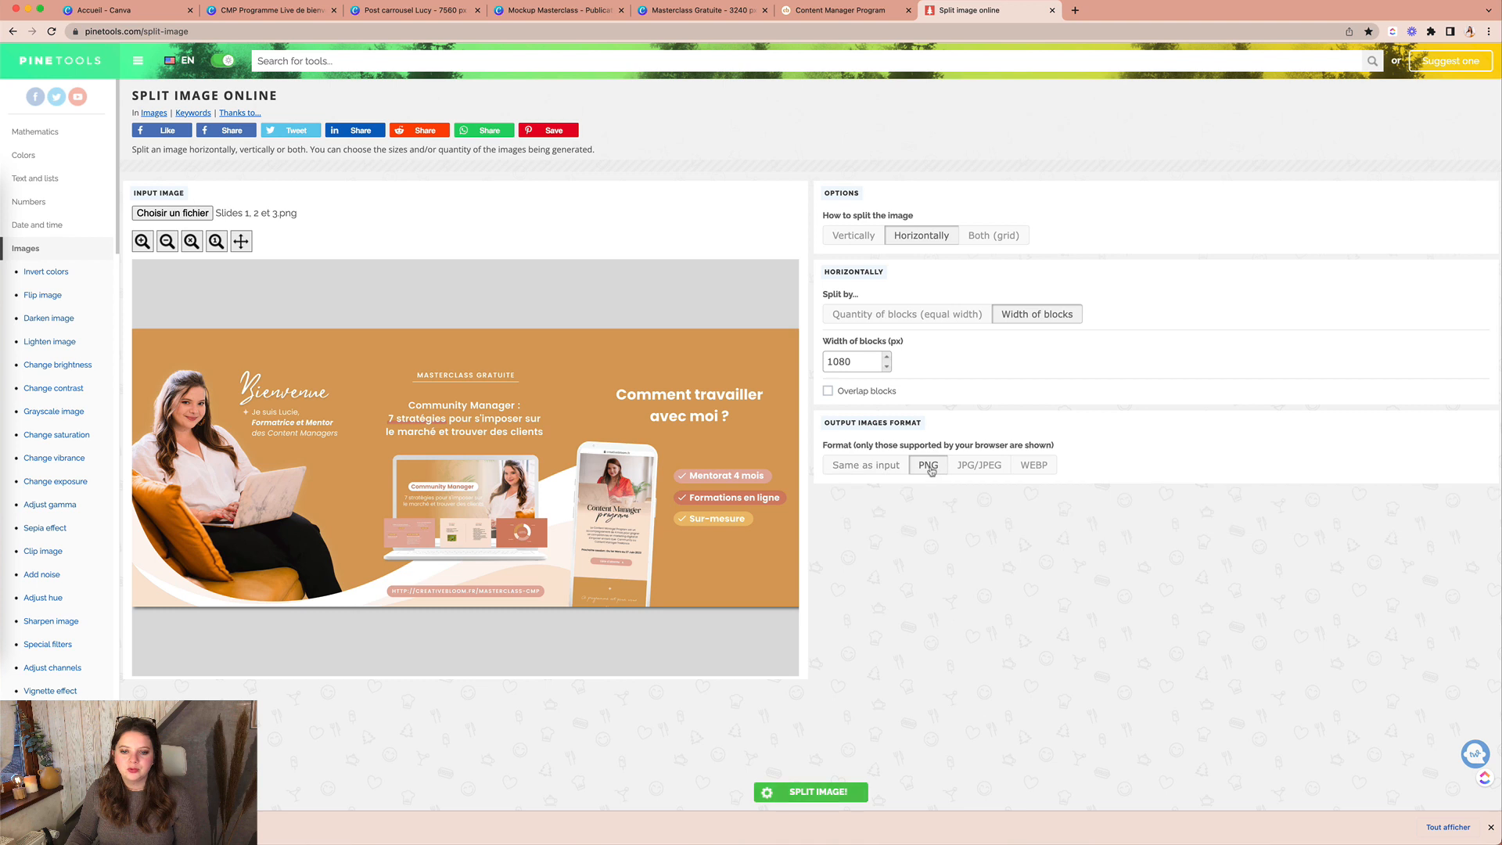
pyautogui.click(819, 792)
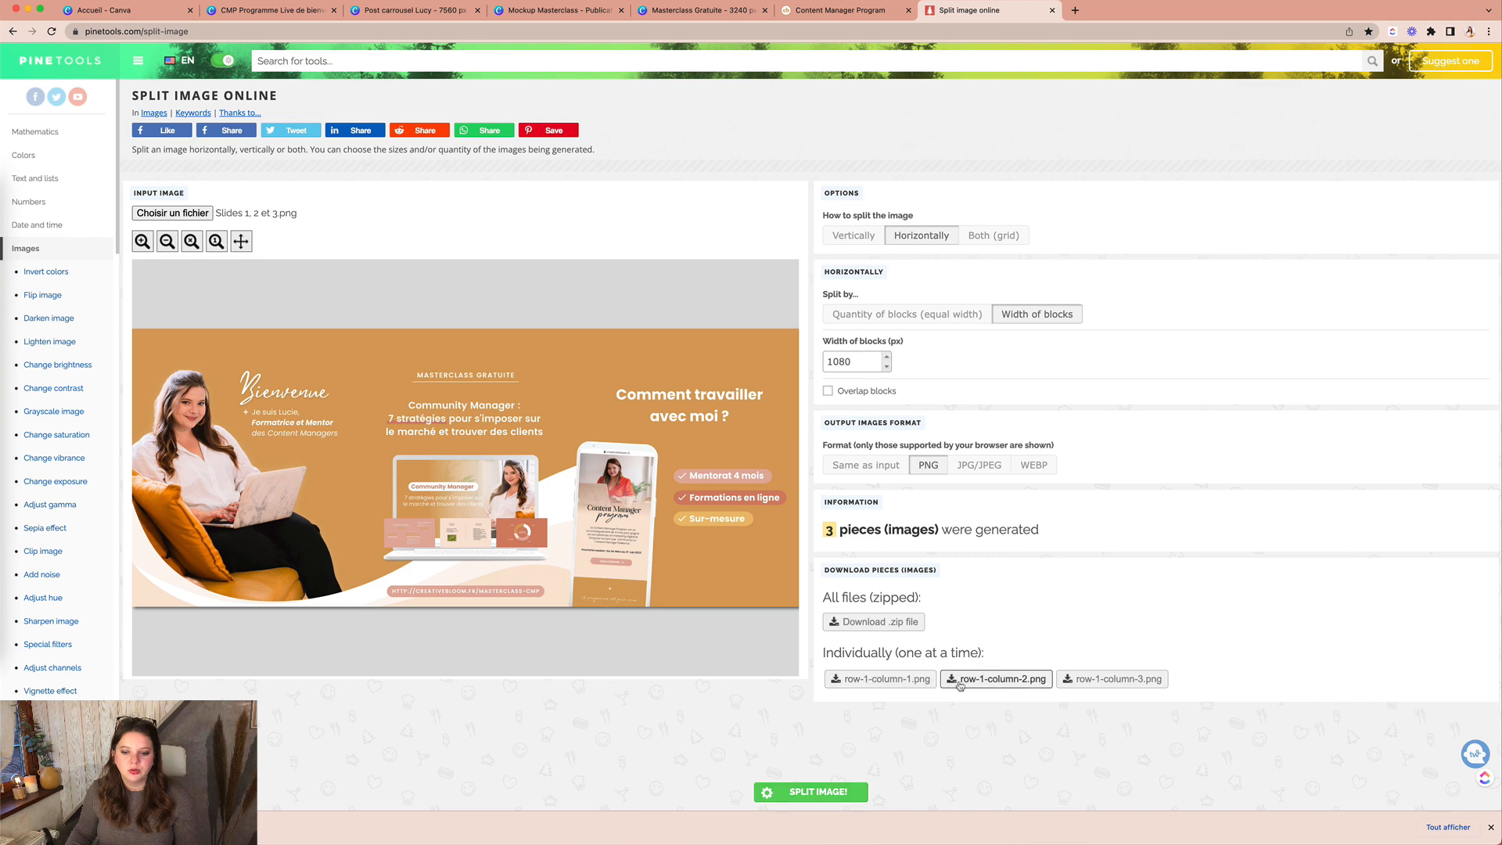
# Step: Save the three pieces as Slide 1, Slide 2 and Slide 3, then show Slide 1.png in its folder
pyautogui.click(913, 679)
pyautogui.write('Smo')
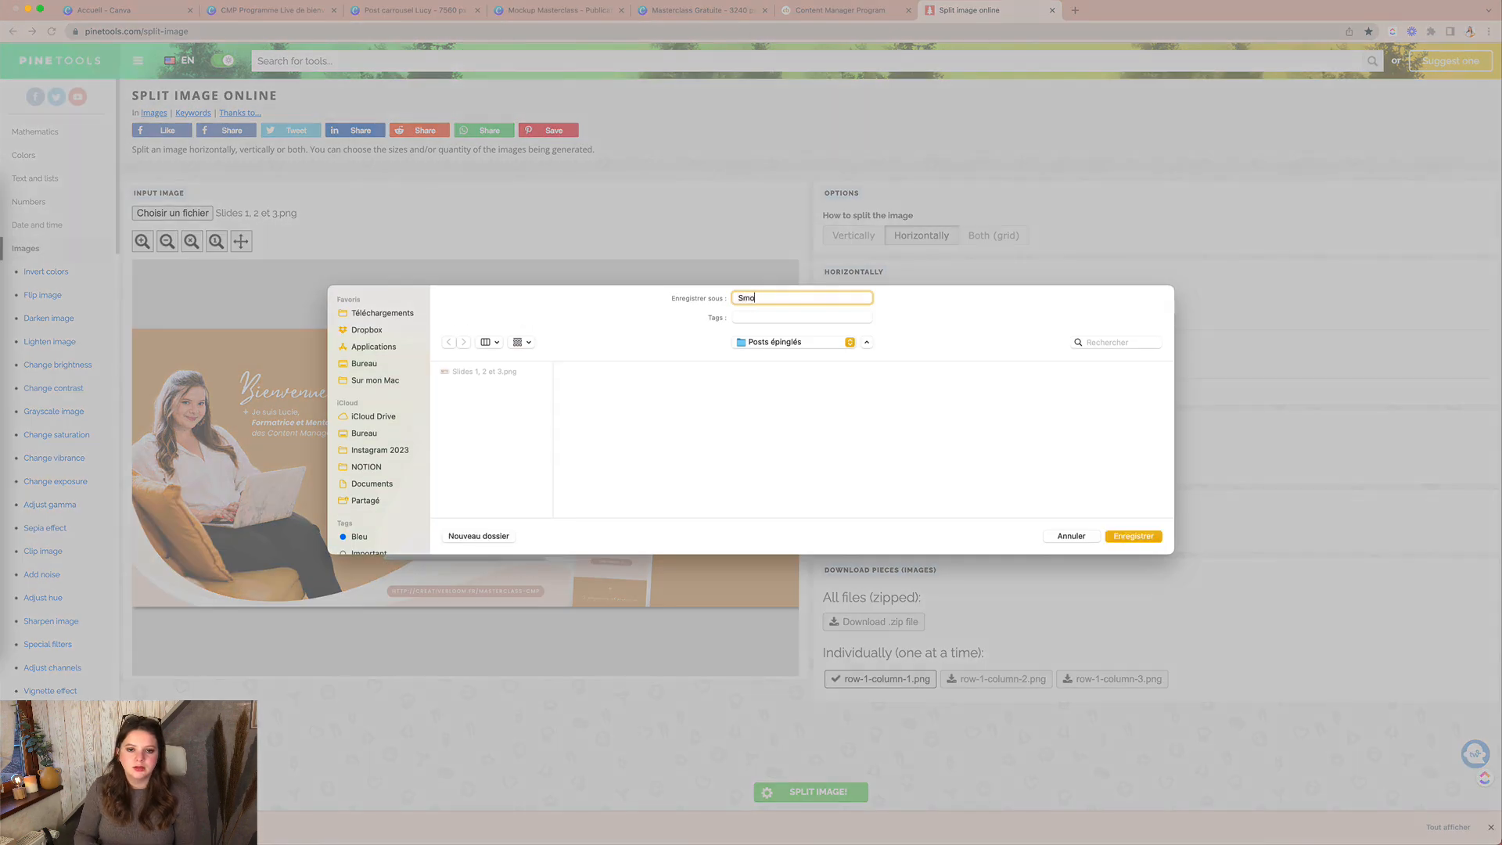
pyautogui.write('dlide 1')
pyautogui.press('Return')
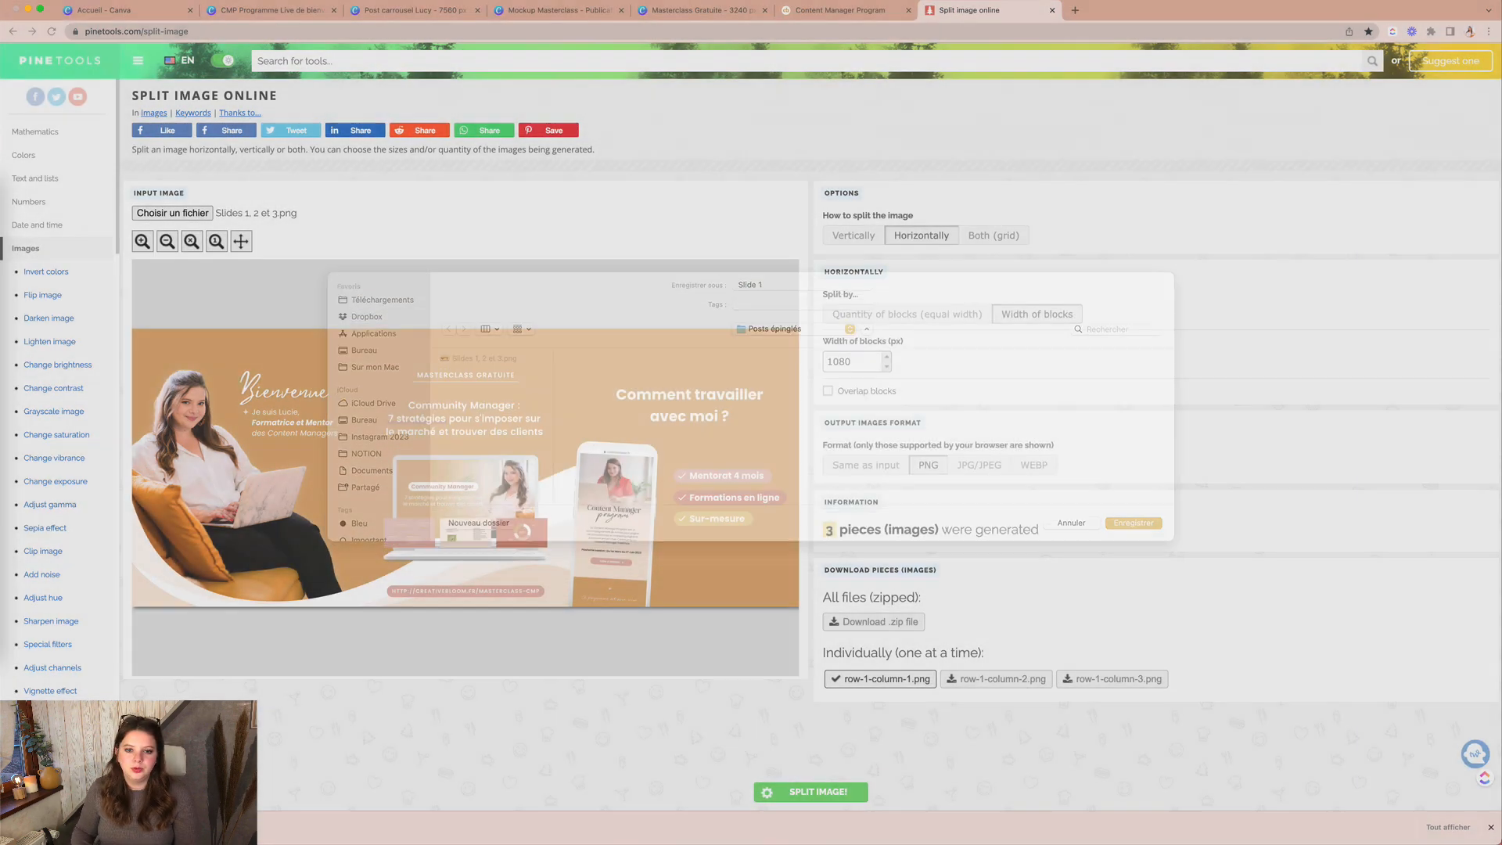
pyautogui.click(997, 679)
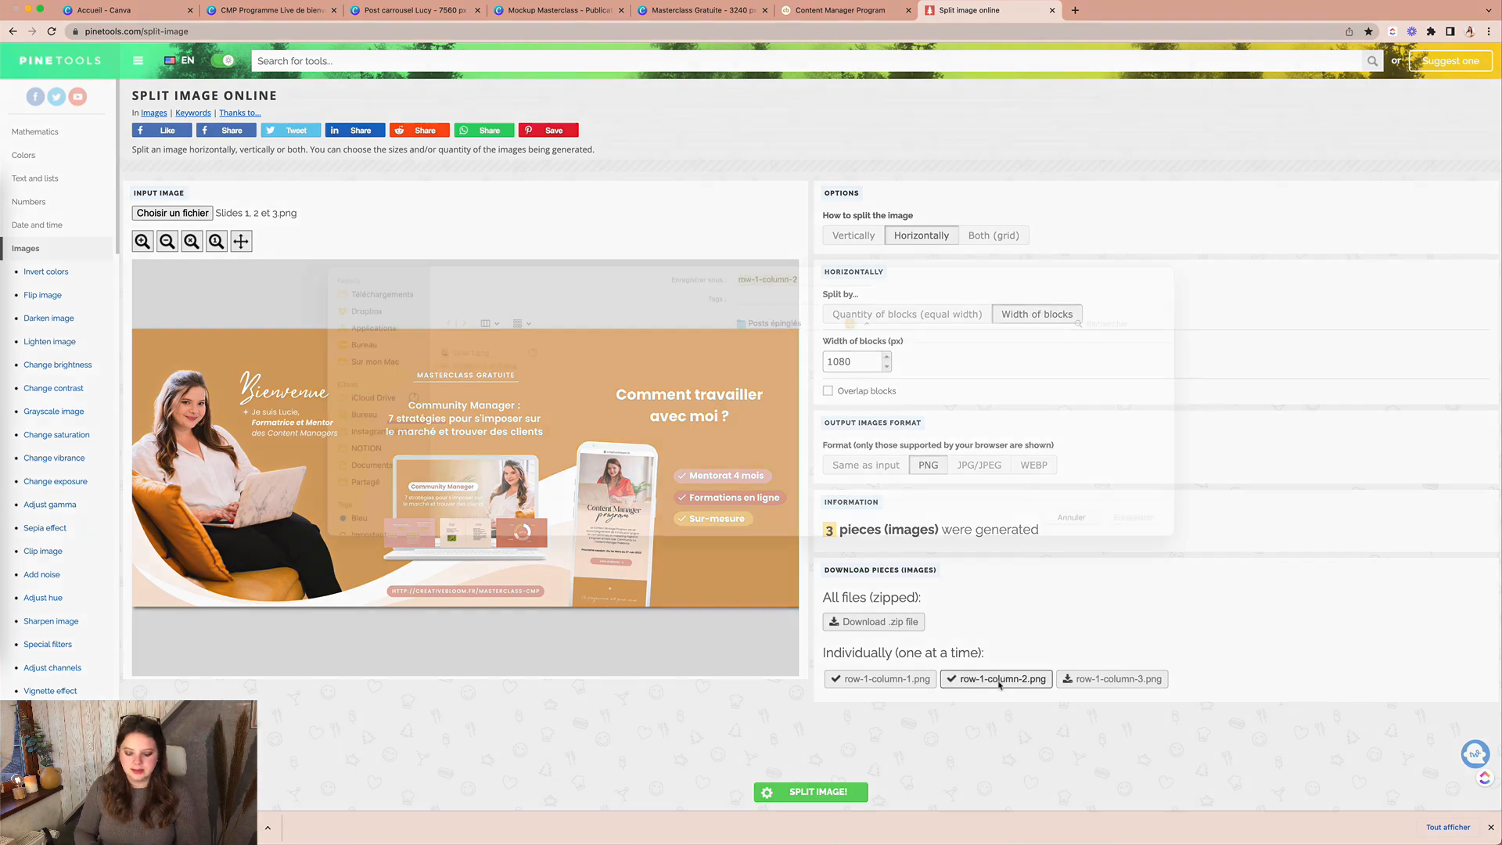
pyautogui.write('Slide 2')
pyautogui.press('Return')
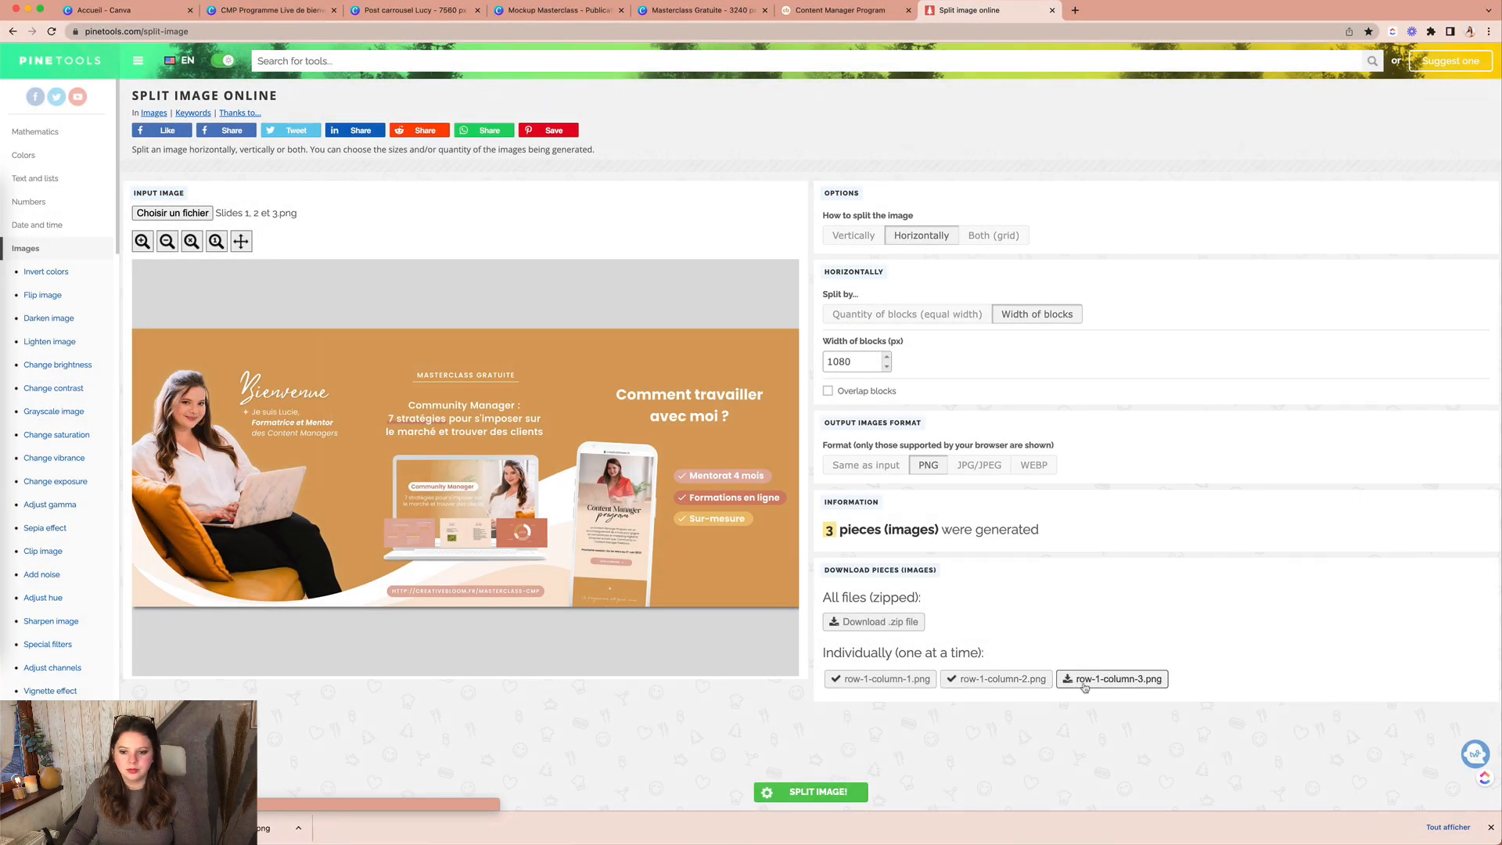
pyautogui.click(1104, 679)
pyautogui.write('Slide 3')
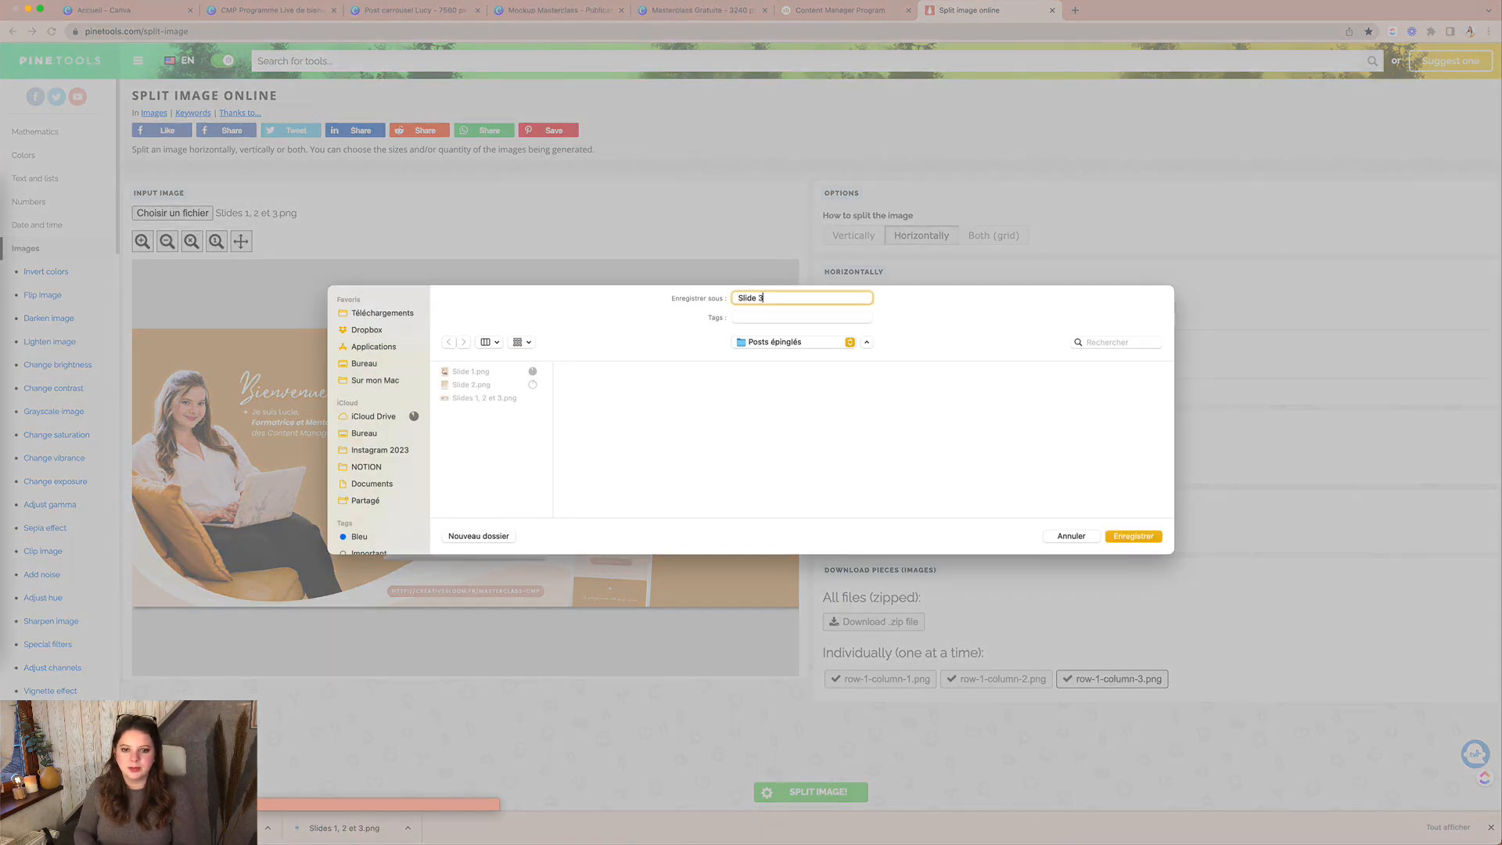
pyautogui.press('Return')
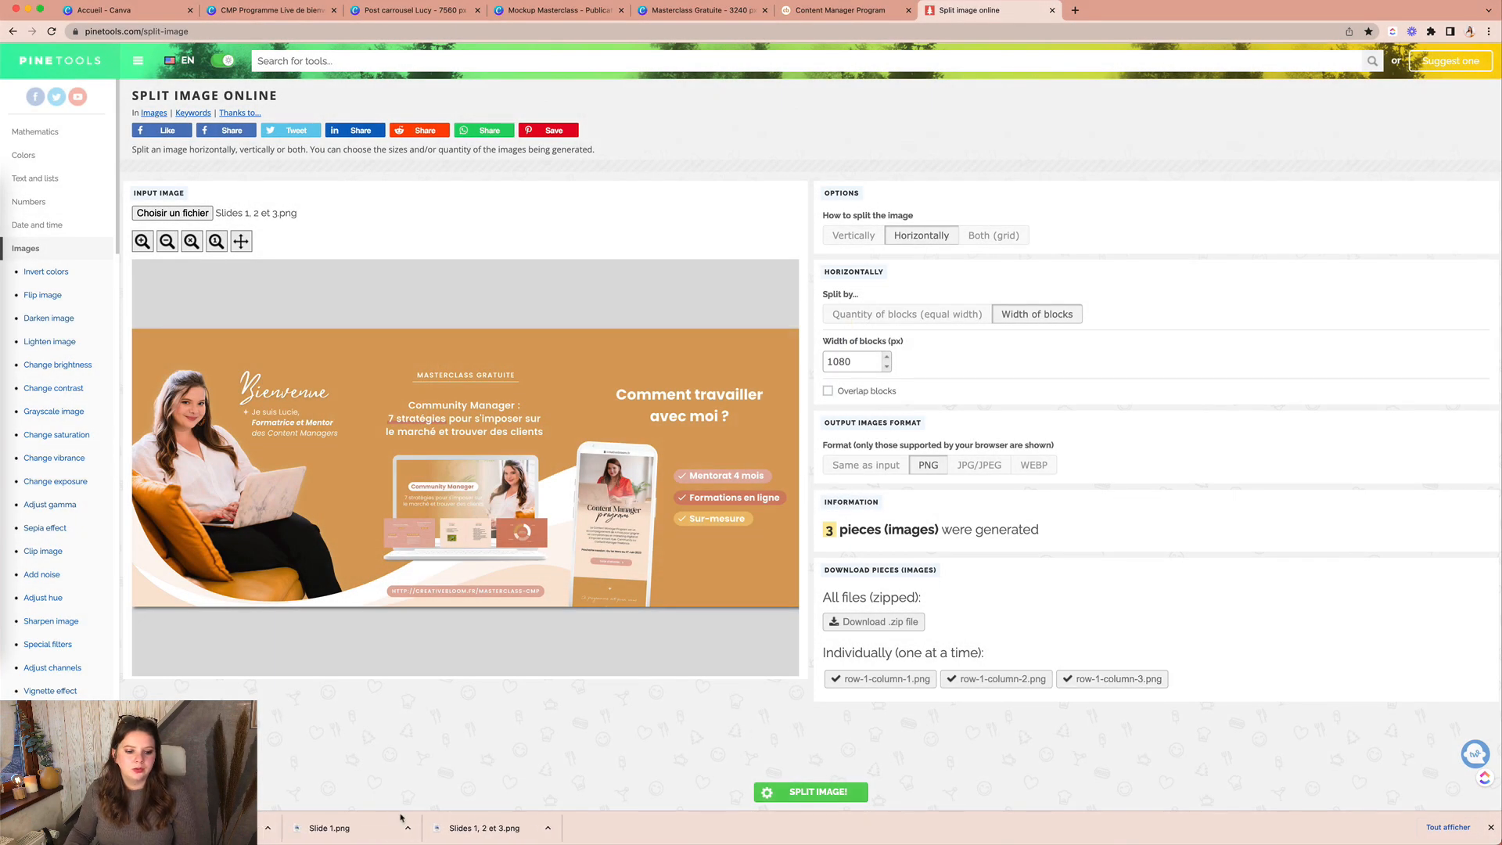
pyautogui.click(406, 828)
pyautogui.click(420, 813)
# Step: Open Slide 1.png and Slide 2.png in Preview with smaller windows
pyautogui.moveTo(253, 249); pyautogui.dragTo(377, 235)
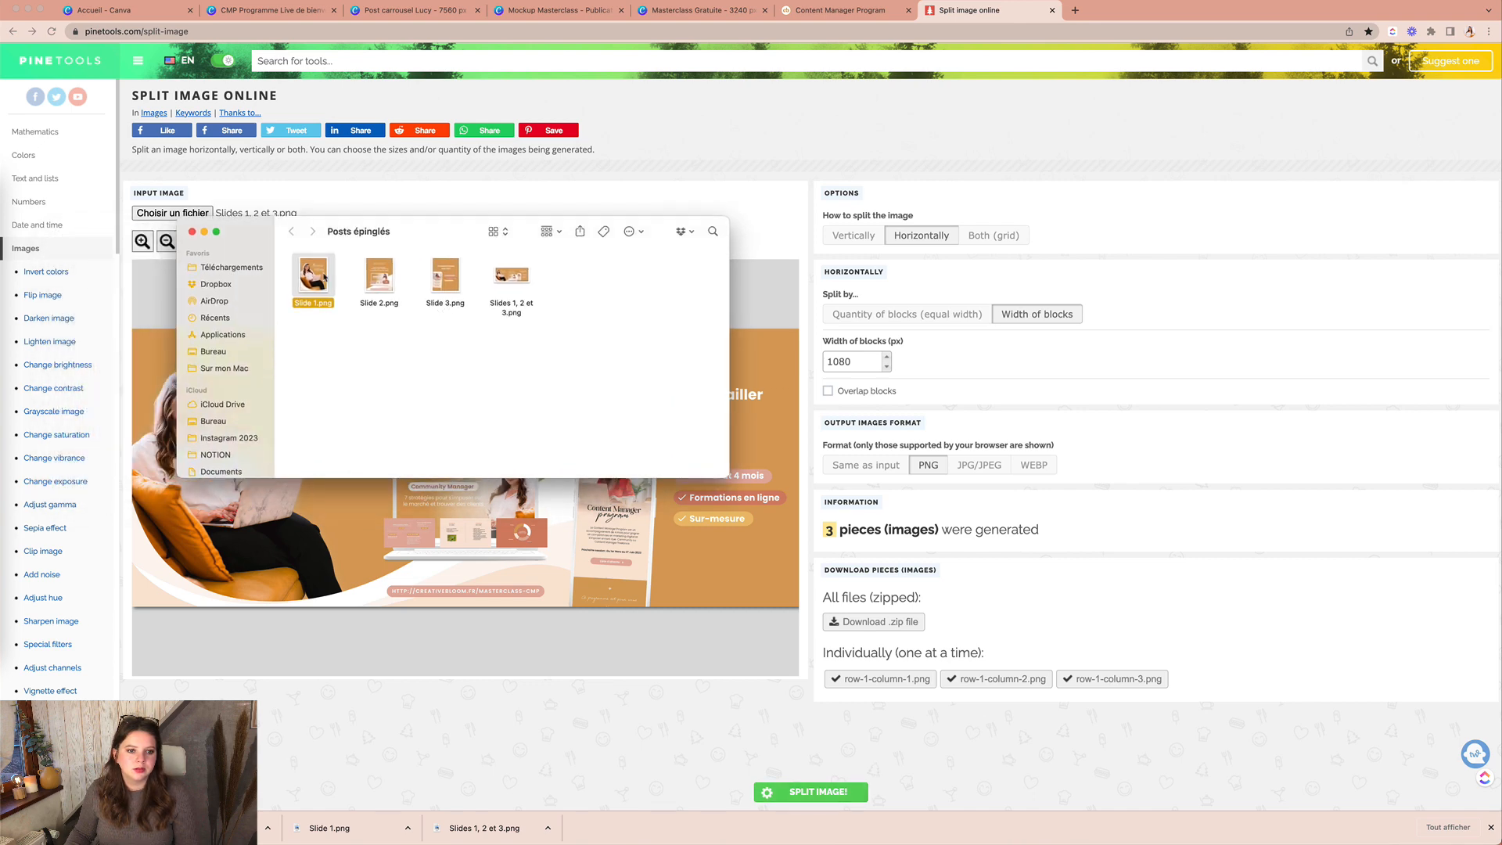
pyautogui.doubleClick(313, 275)
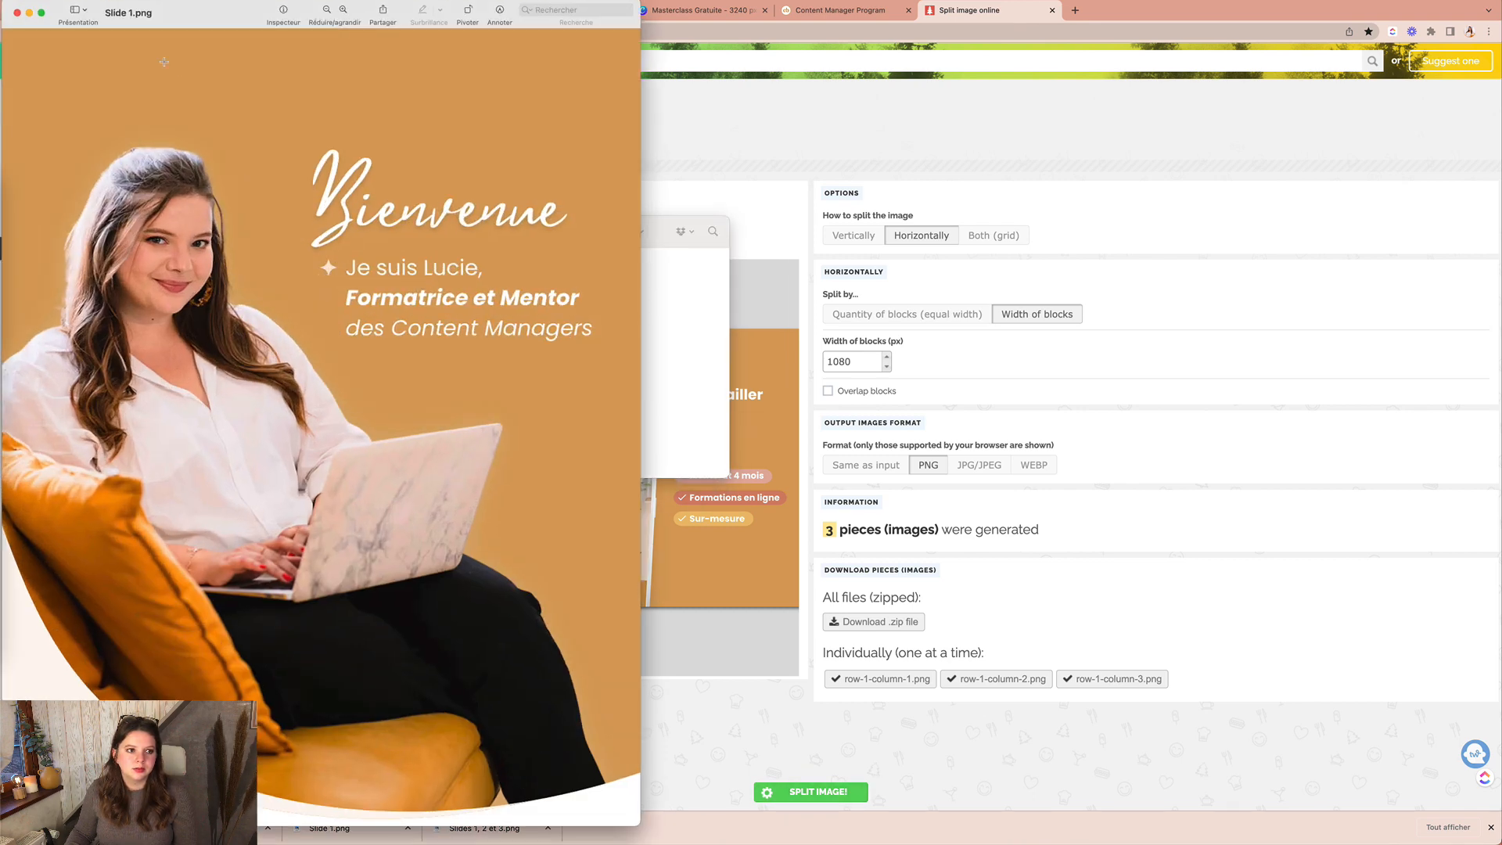
pyautogui.moveTo(5, 3); pyautogui.dragTo(139, 104)
pyautogui.click(580, 348)
pyautogui.doubleClick(379, 275)
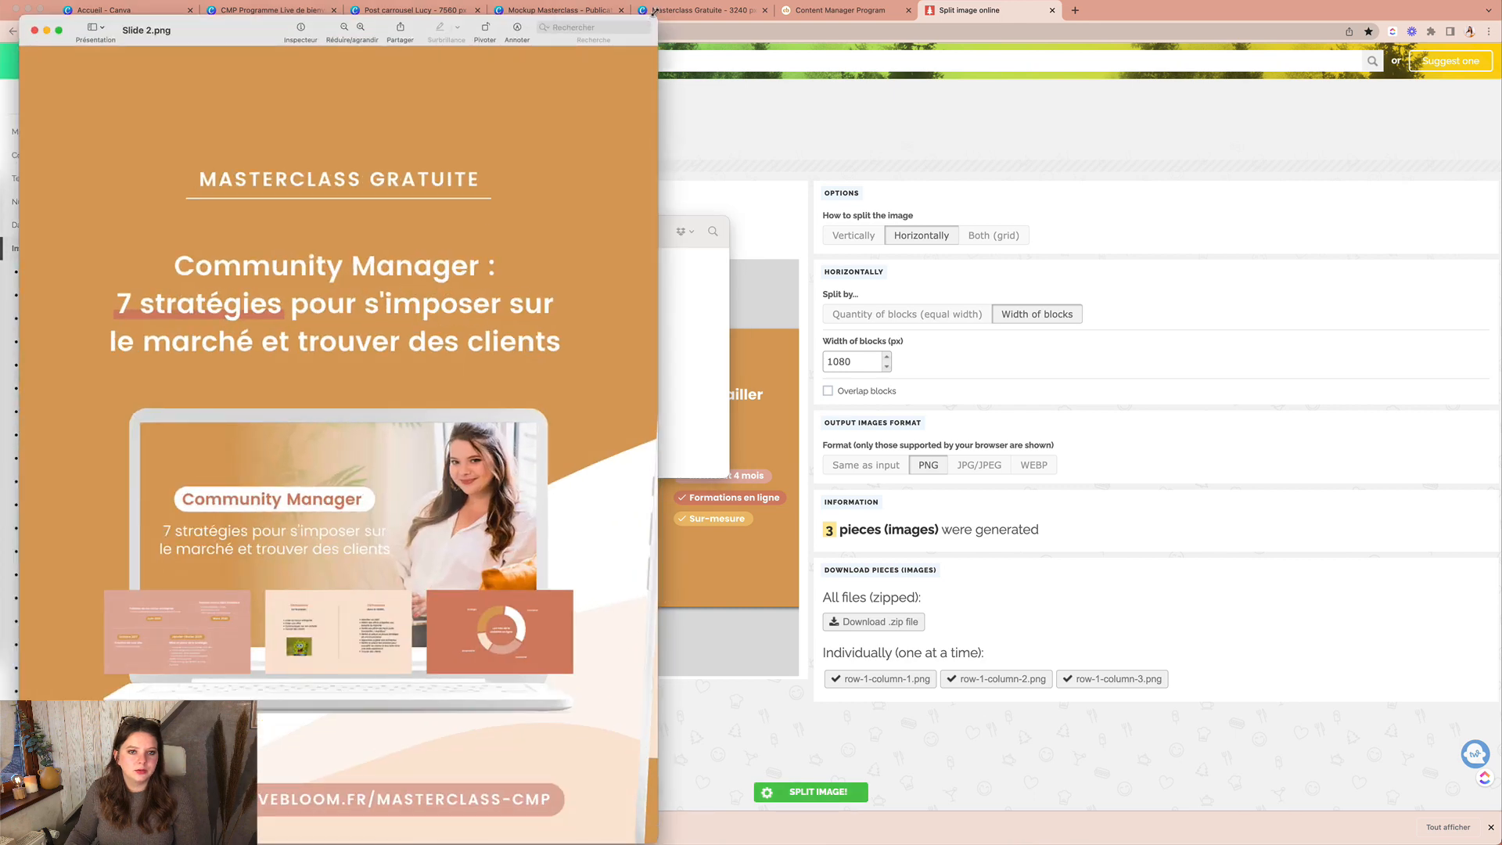
pyautogui.moveTo(655, 14); pyautogui.dragTo(613, 116)
pyautogui.moveTo(255, 134); pyautogui.dragTo(351, 106)
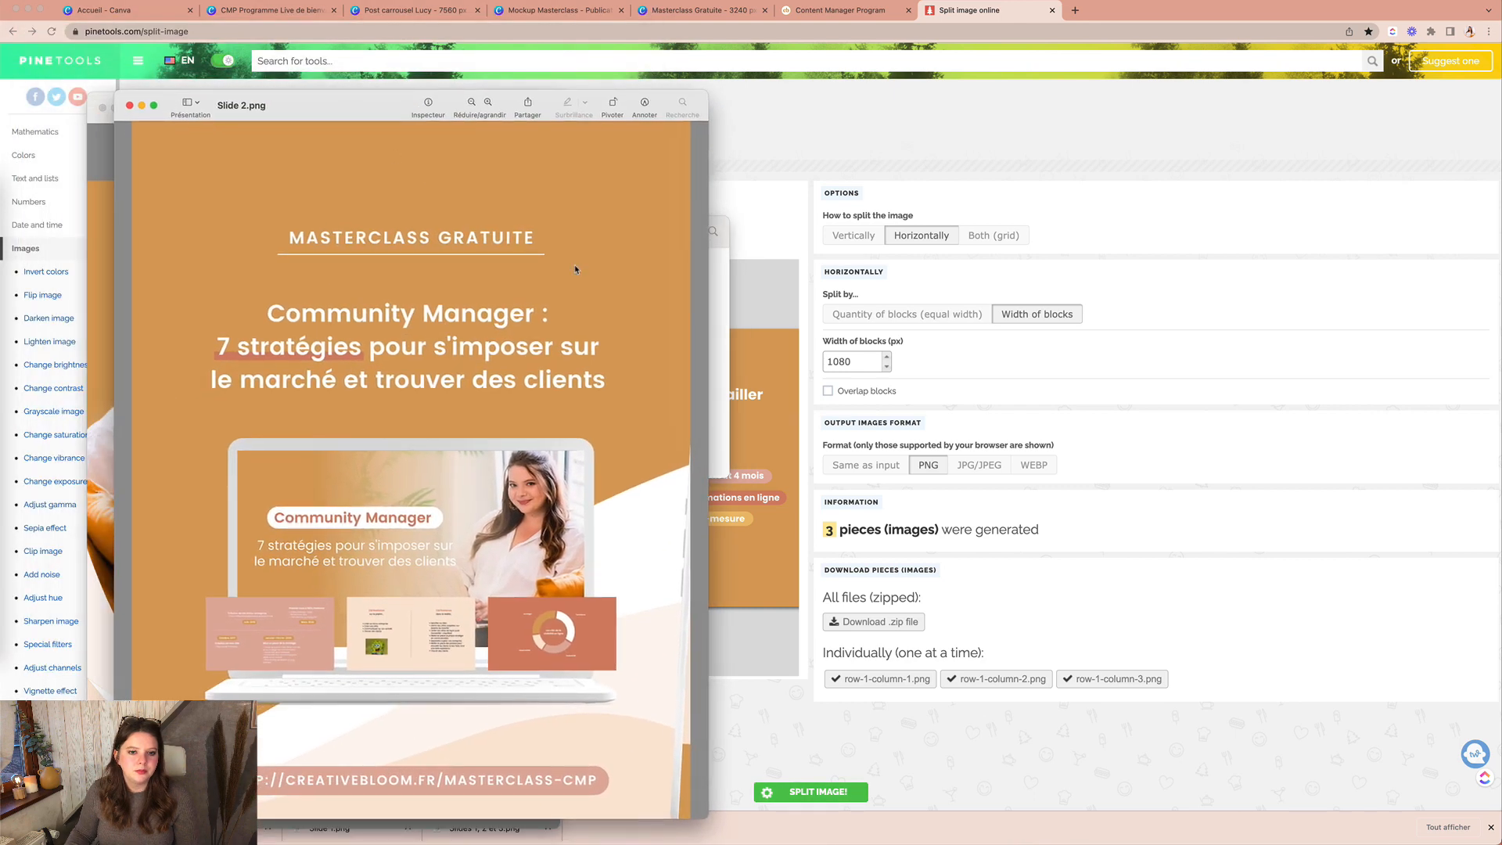
# Step: Open Slide 3.png, arrange all three previews side by side, and close the folder window
pyautogui.click(726, 331)
pyautogui.doubleClick(443, 283)
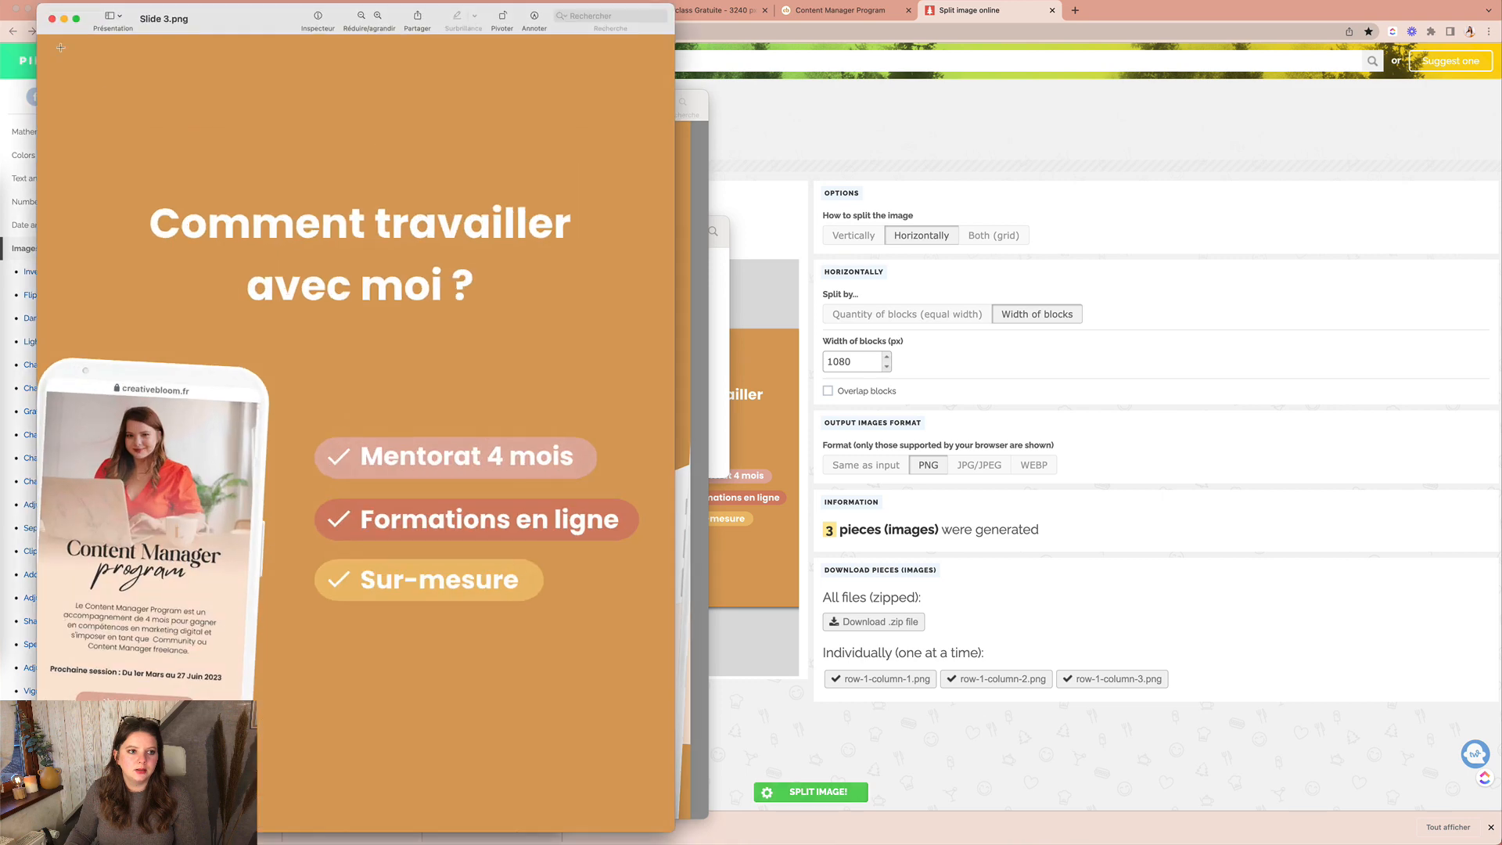
pyautogui.moveTo(37, 2); pyautogui.dragTo(983, 110)
pyautogui.click(434, 109)
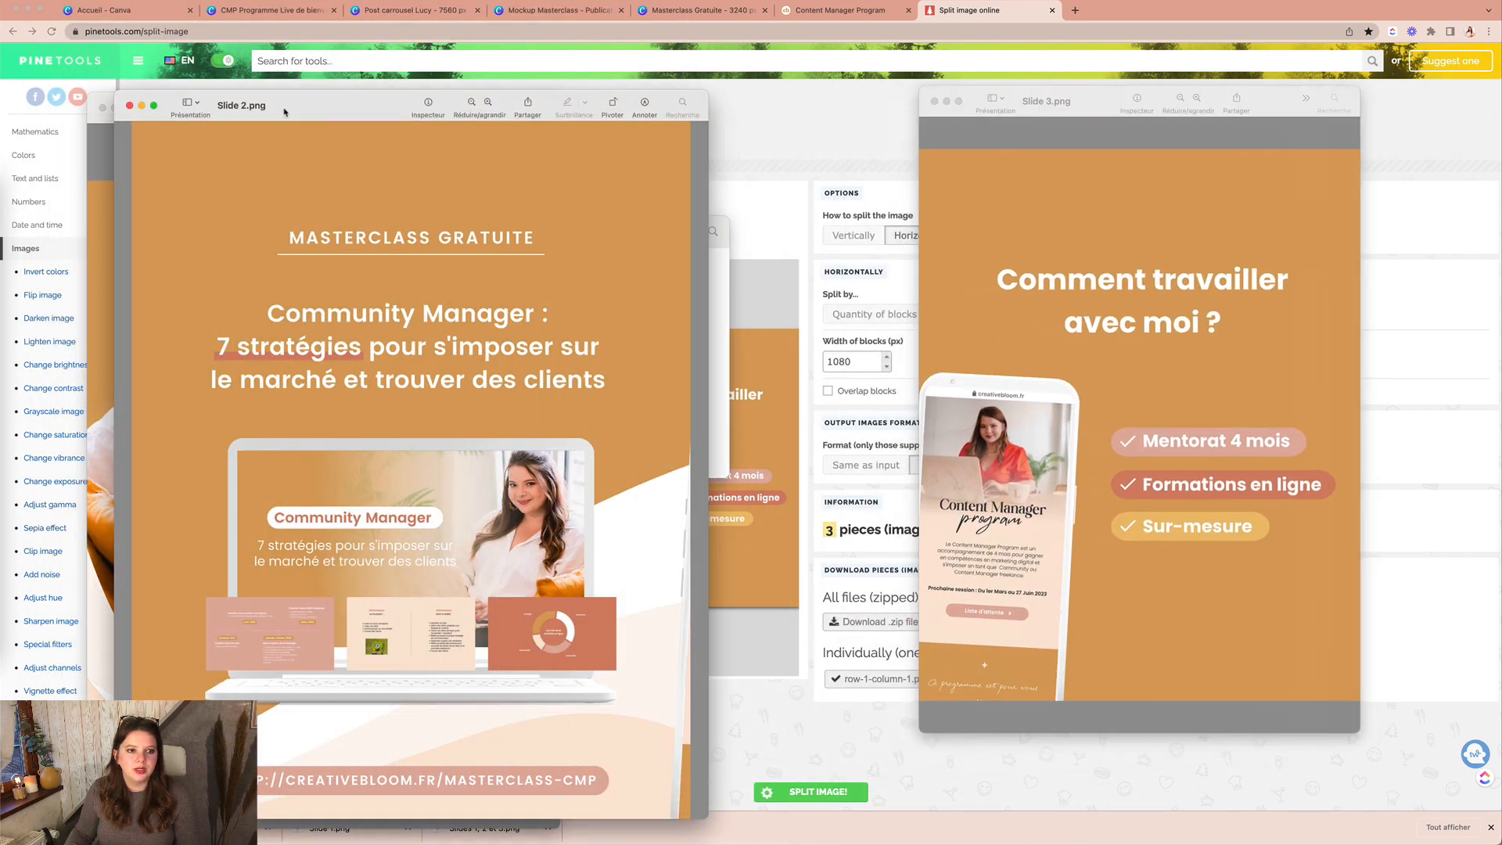
pyautogui.moveTo(117, 93); pyautogui.dragTo(255, 162)
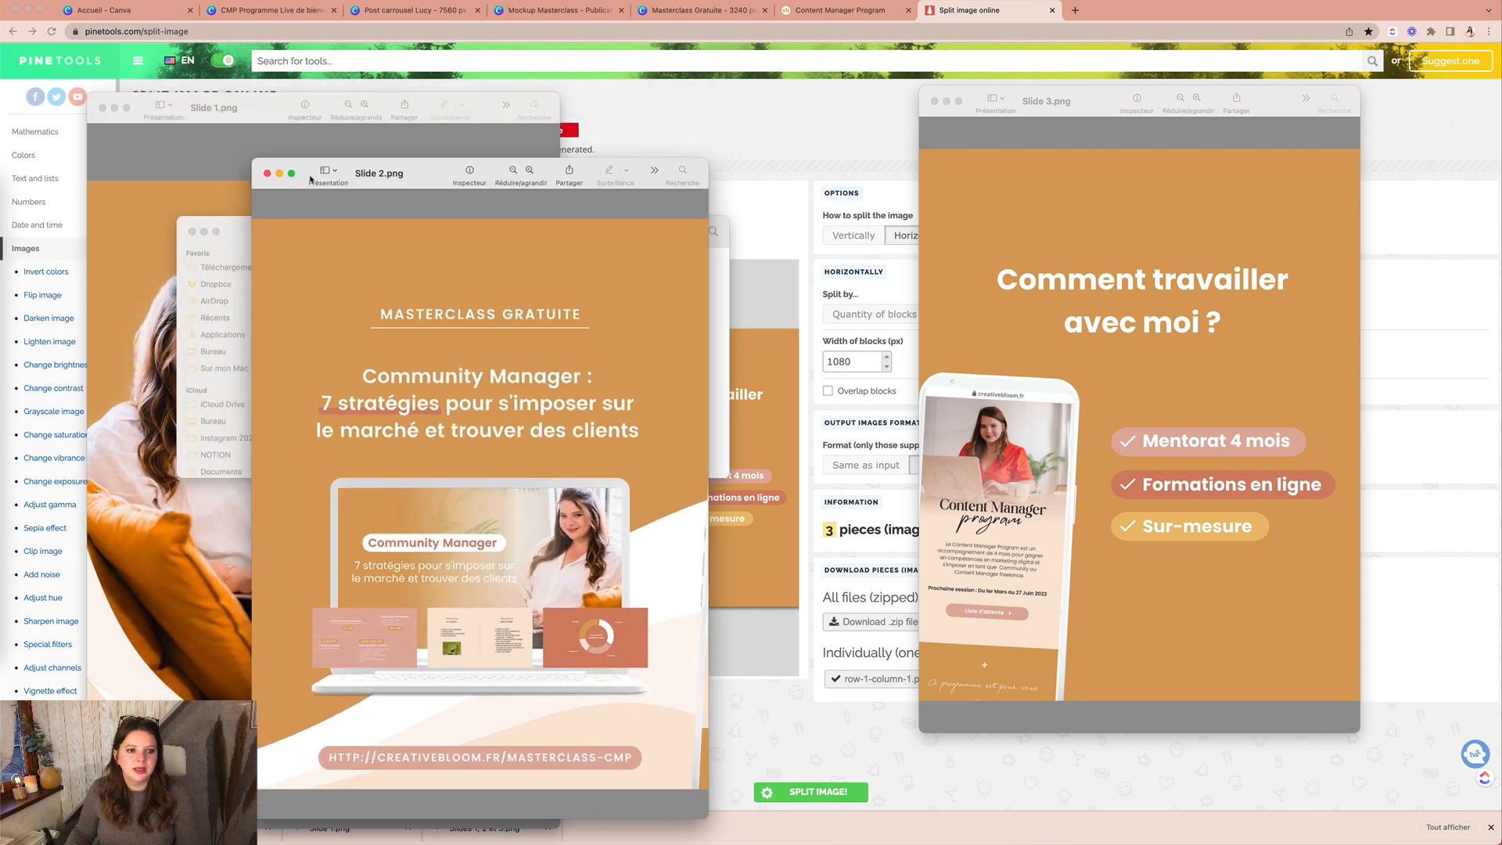
pyautogui.moveTo(455, 174); pyautogui.dragTo(753, 129)
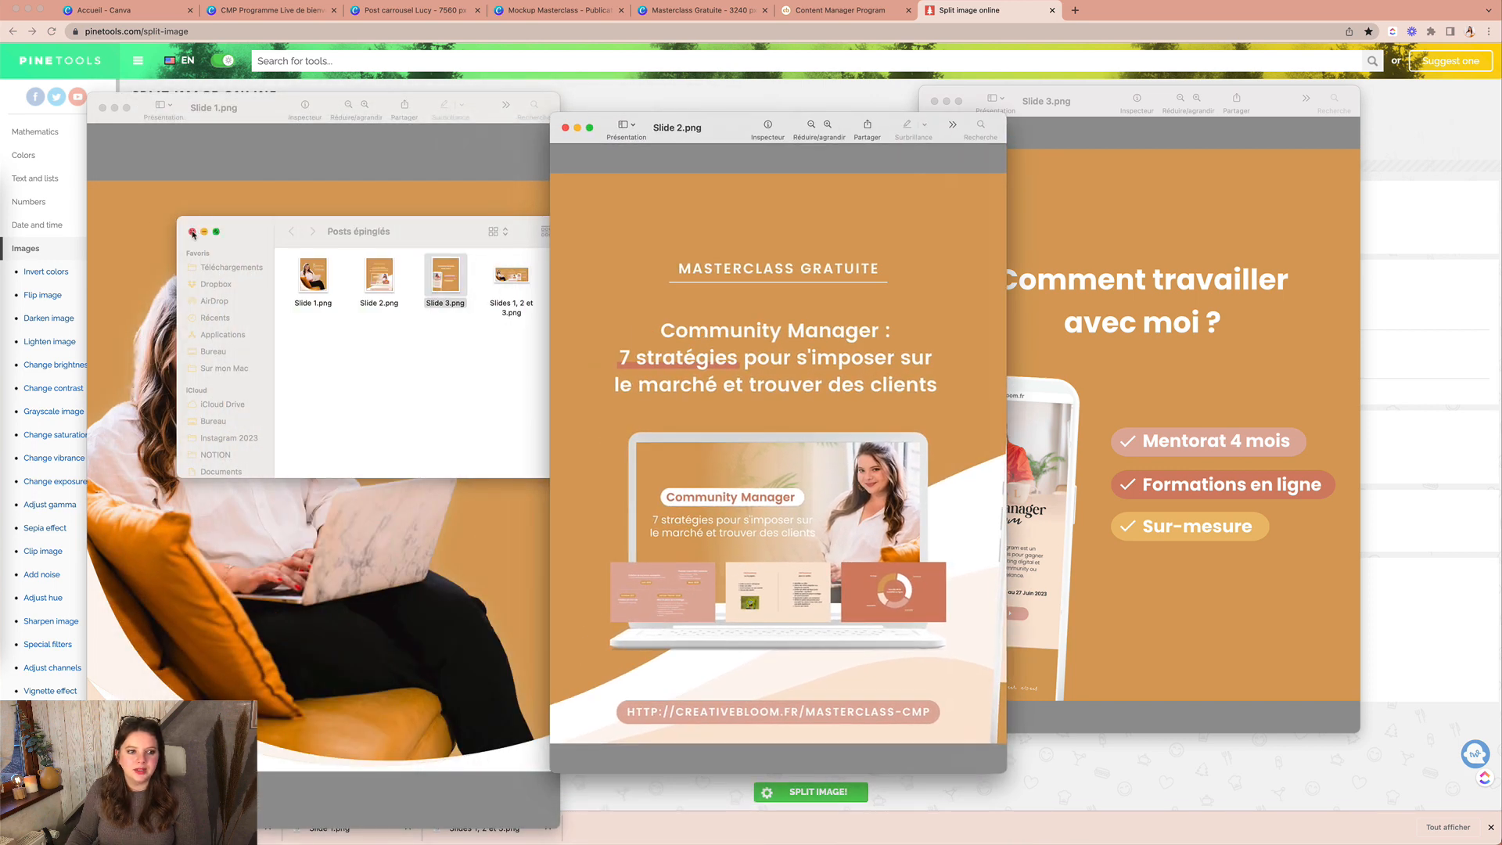
pyautogui.click(192, 232)
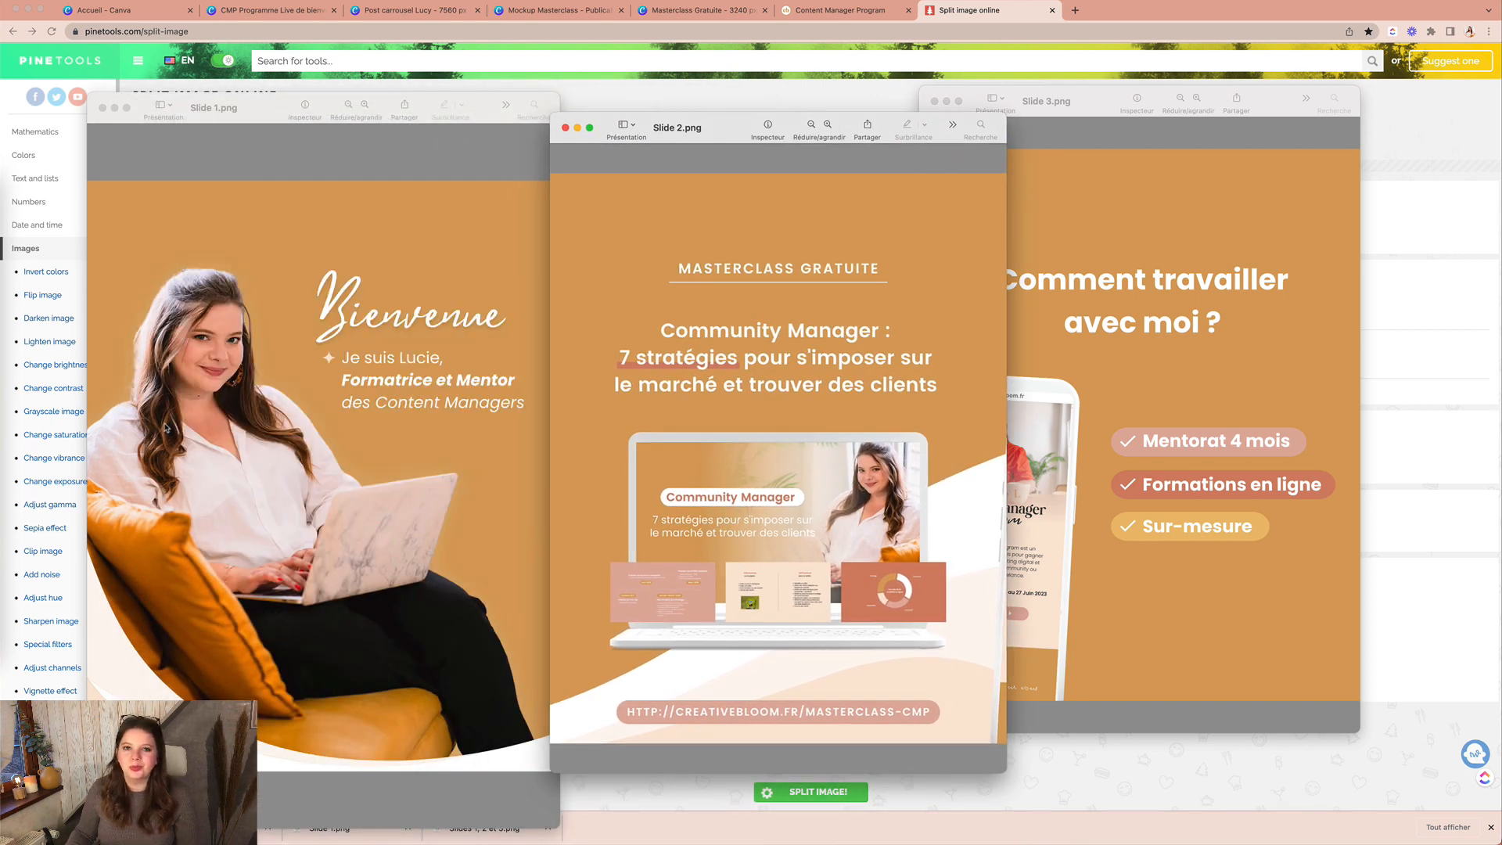